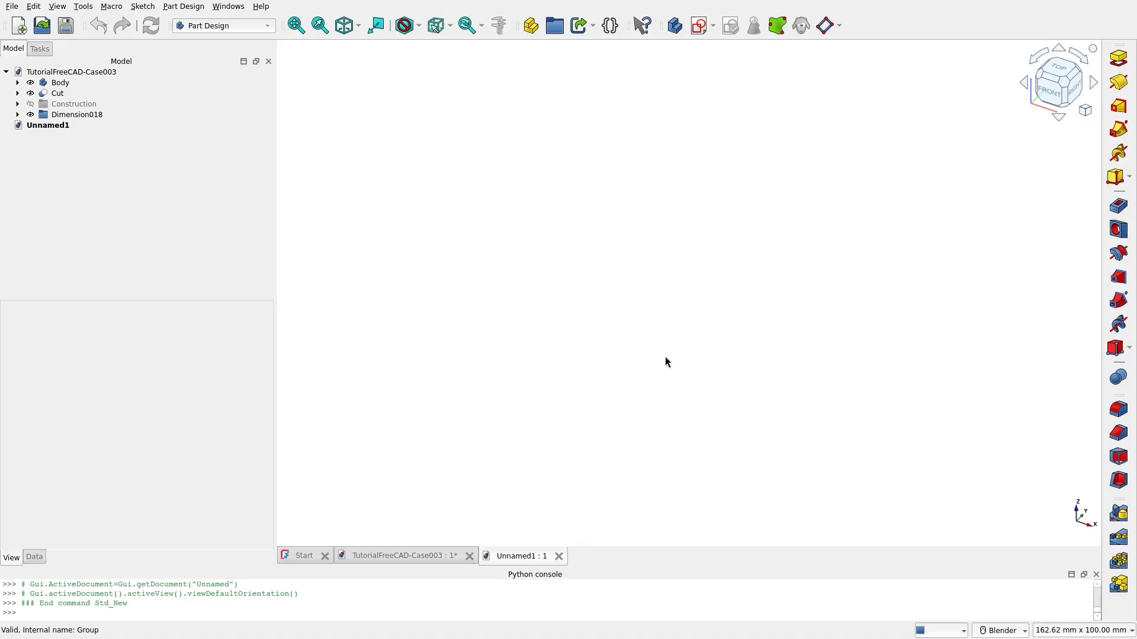
# Check the dimensioned TutorialFreeCAD-Case003 reference model and add an additive cylinder attached to the XZ plane in the Unnamed1 document
pyautogui.click(404, 556)
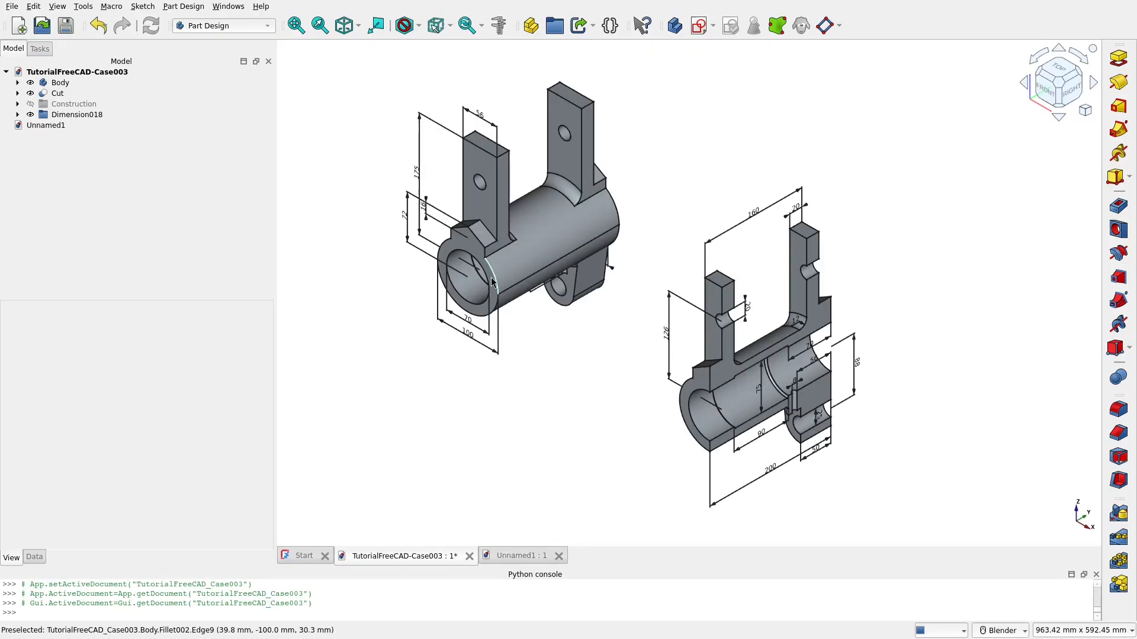
pyautogui.scroll(2, 544, 242)
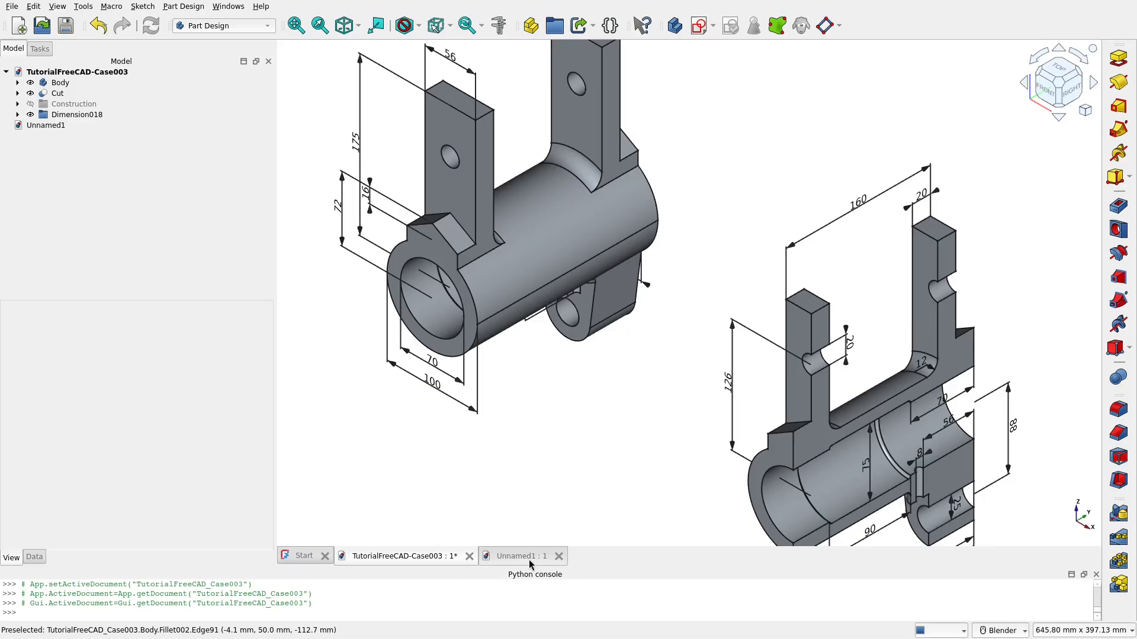
pyautogui.keyDown('shift'); pyautogui.moveTo(567, 366); pyautogui.dragTo(586, 319, button='middle'); pyautogui.keyUp('shift')
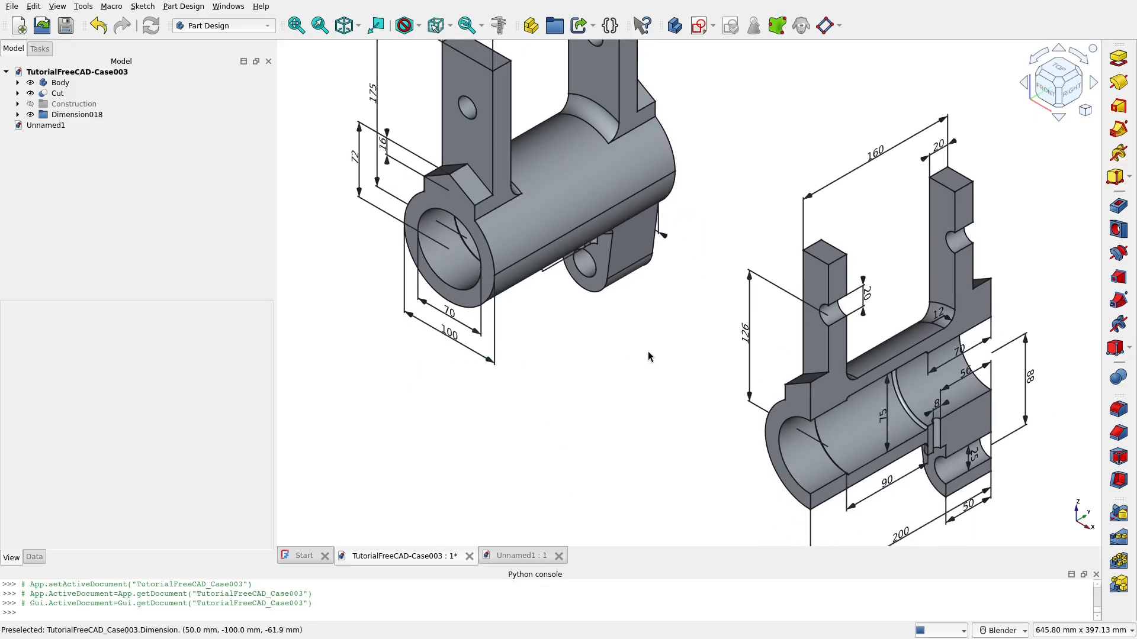
pyautogui.keyDown('shift'); pyautogui.moveTo(624, 358); pyautogui.dragTo(548, 287, button='middle'); pyautogui.keyUp('shift')
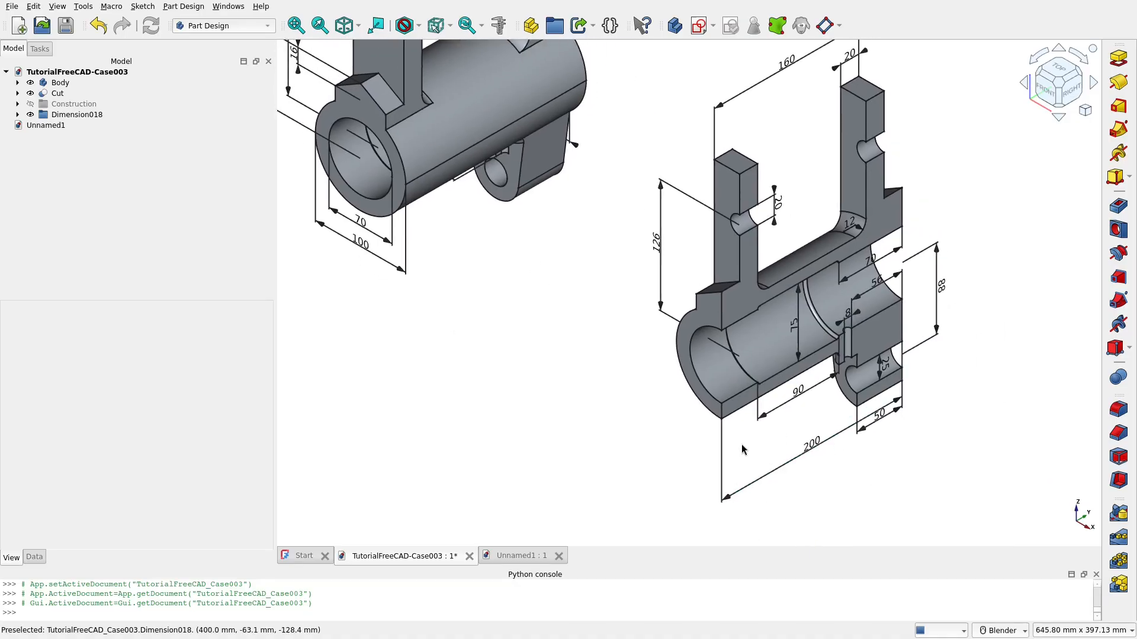
pyautogui.click(521, 556)
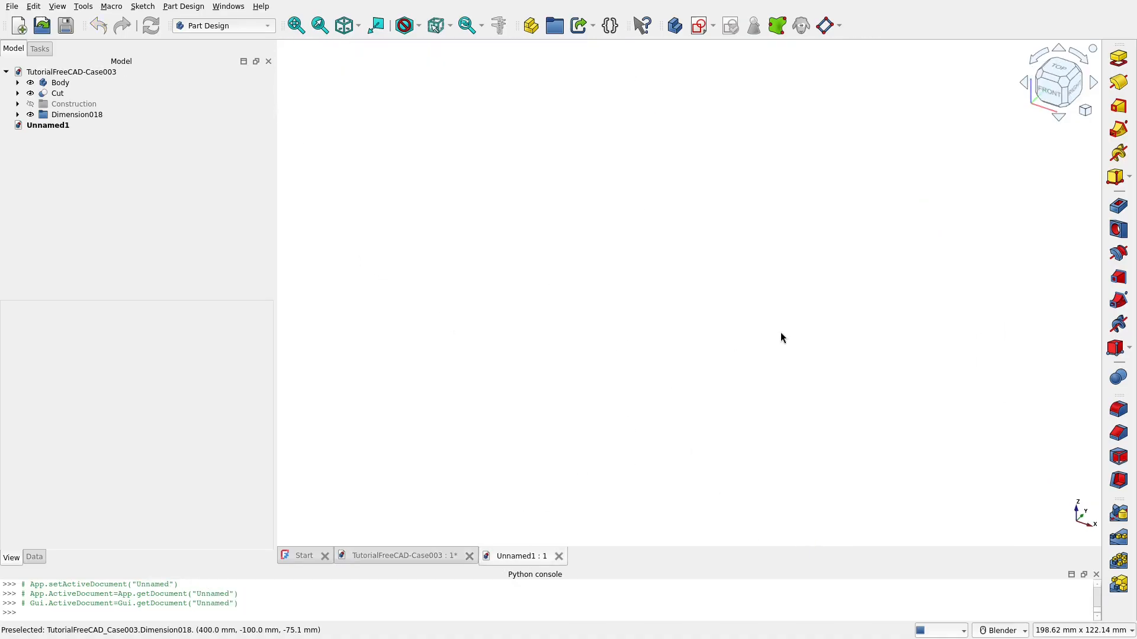
pyautogui.click(1132, 182)
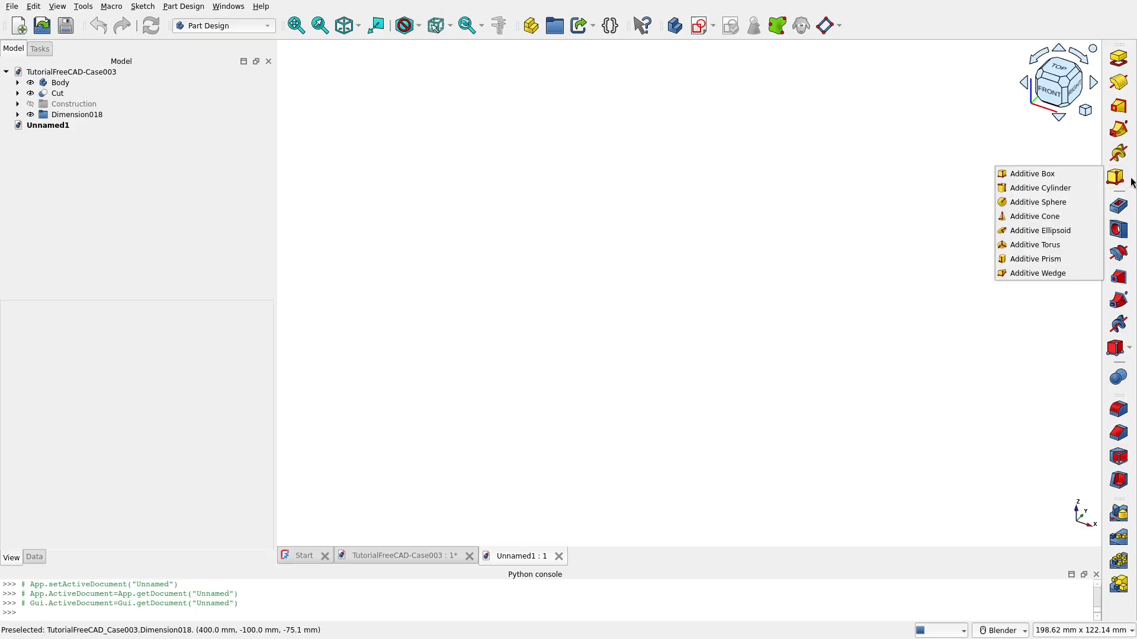
pyautogui.click(1040, 188)
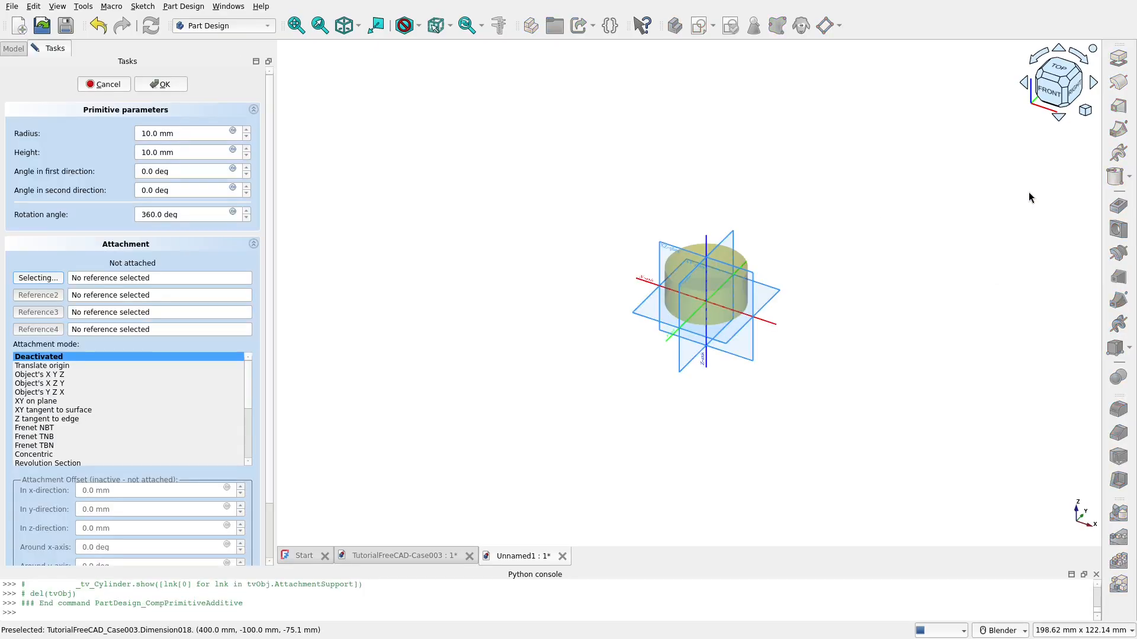
pyautogui.scroll(3, 782, 251)
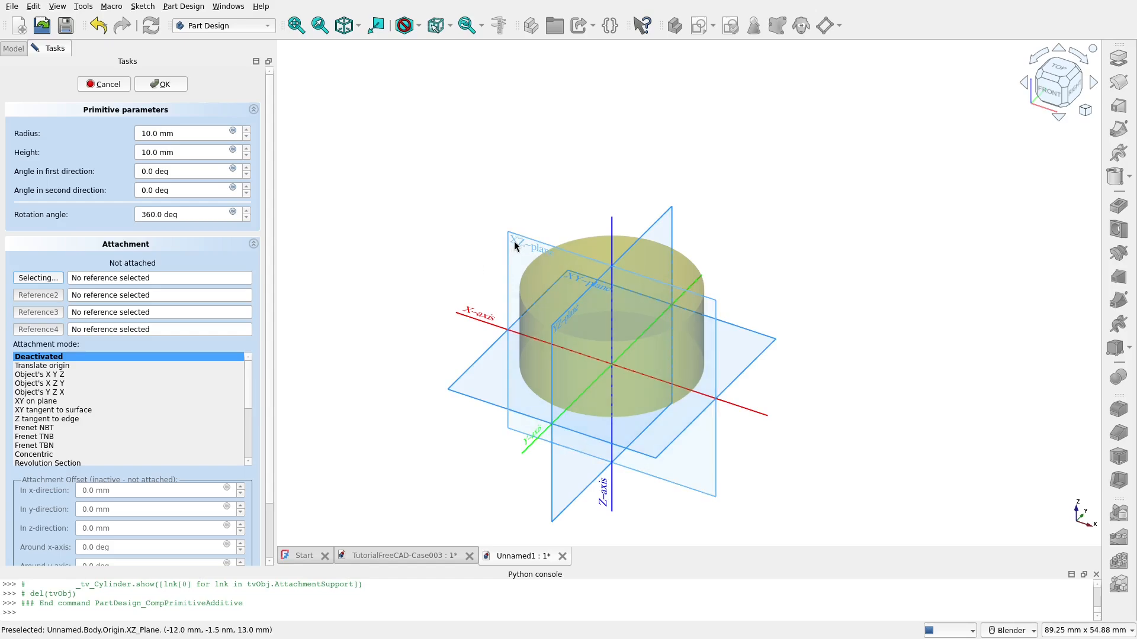
pyautogui.click(514, 240)
# Set the additive cylinder's radius to 50 mm and its height to 200 mm
pyautogui.scroll(3, 514, 241)
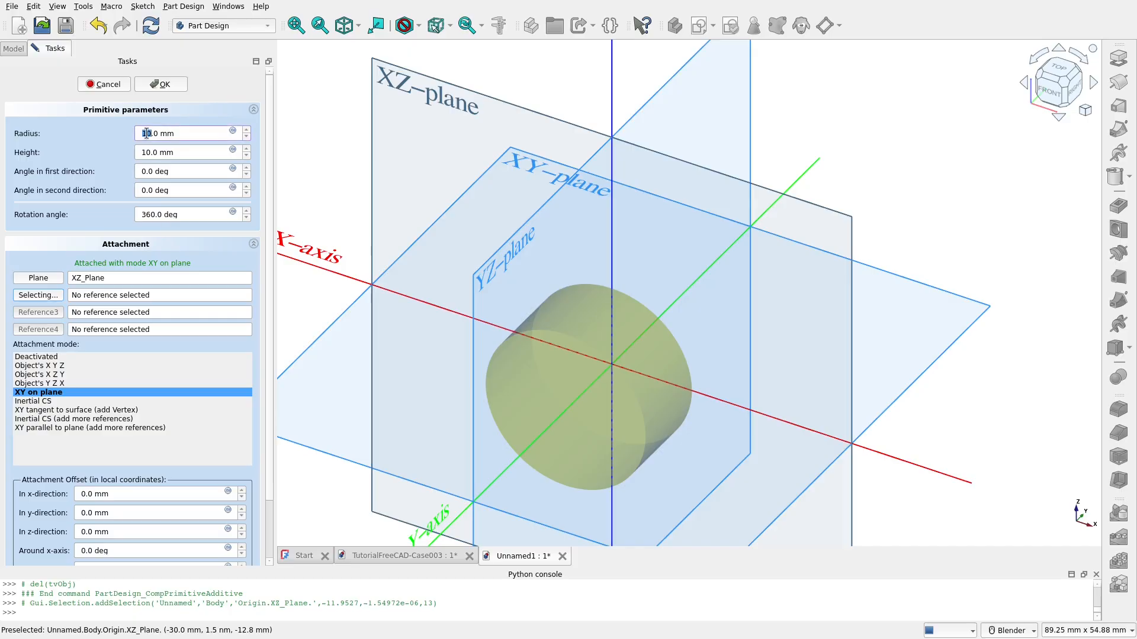
pyautogui.write('50')
pyautogui.click(149, 153)
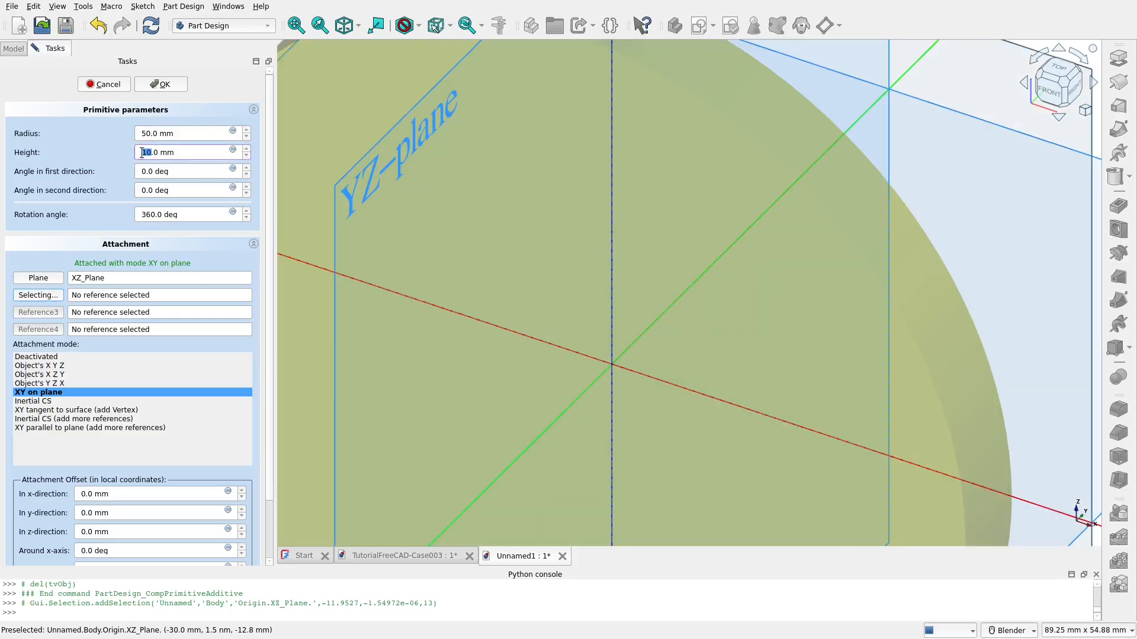
pyautogui.write('20')
pyautogui.scroll(-2, 268, 350)
pyautogui.scroll(-6, 669, 377)
pyautogui.moveTo(680, 364)
pyautogui.mouseDown(button='middle')
pyautogui.moveTo(673, 403)
pyautogui.moveTo(568, 398)
pyautogui.moveTo(712, 341)
pyautogui.moveTo(685, 366)
pyautogui.mouseUp(button='middle')
pyautogui.scroll(-2, 713, 338)
pyautogui.scroll(3, 694, 343)
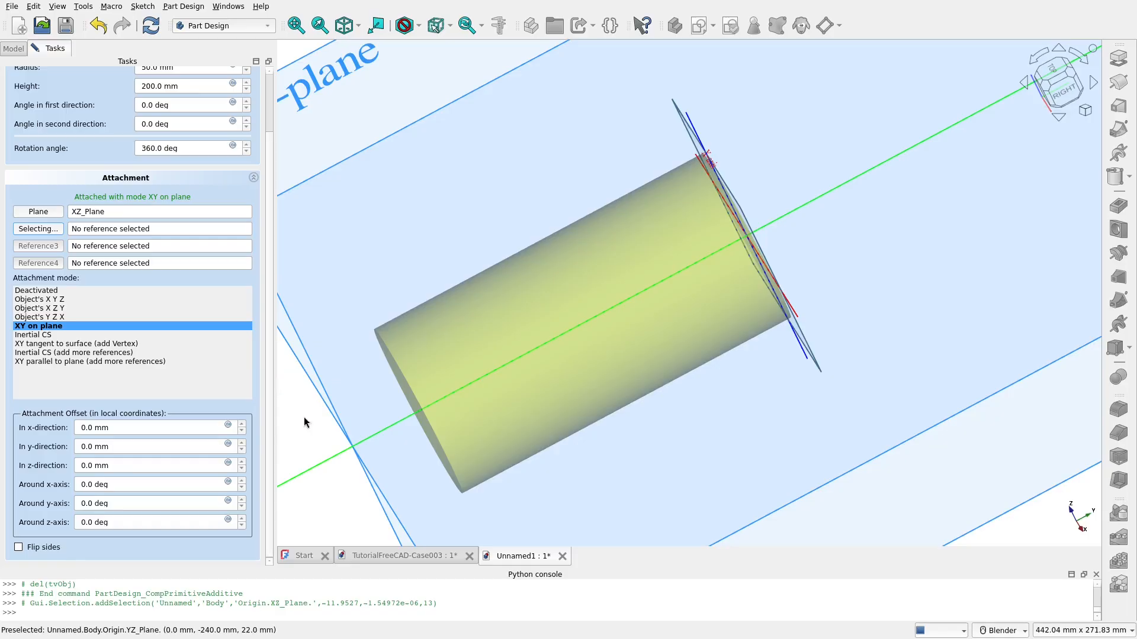
# Center the cylinder along its axis with an attachment offset of -100 mm in the z-direction and accept it
pyautogui.scroll(-3, 655, 296)
pyautogui.keyDown('shift'); pyautogui.moveTo(761, 201); pyautogui.dragTo(817, 201, button='middle'); pyautogui.keyUp('shift')
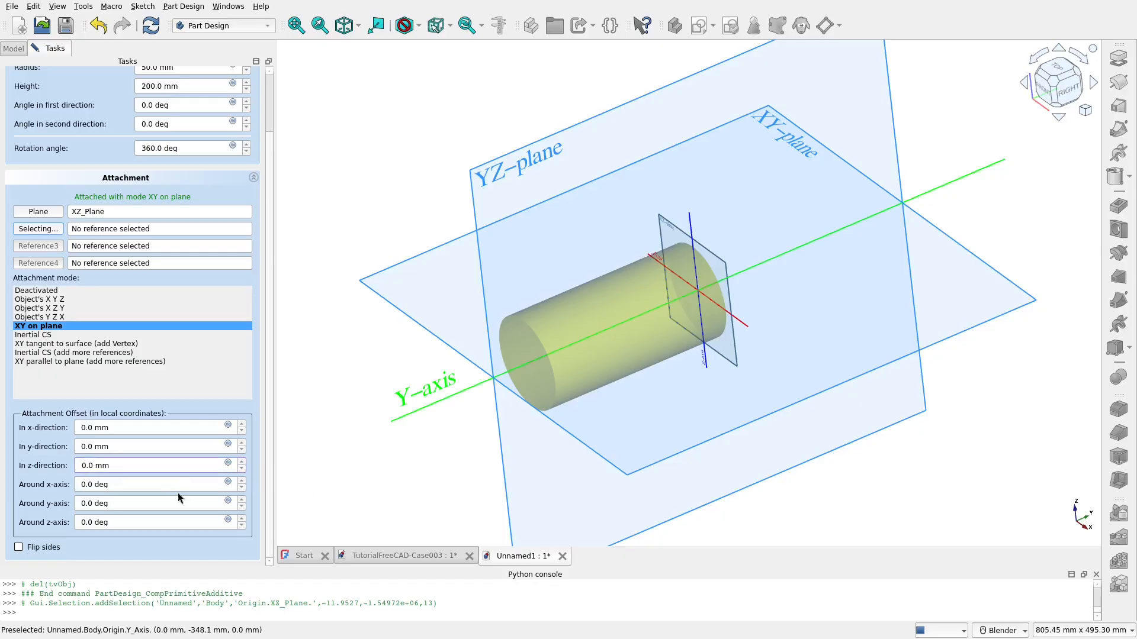
pyautogui.write('-10')
pyautogui.click(177, 446)
pyautogui.scroll(-4, 678, 323)
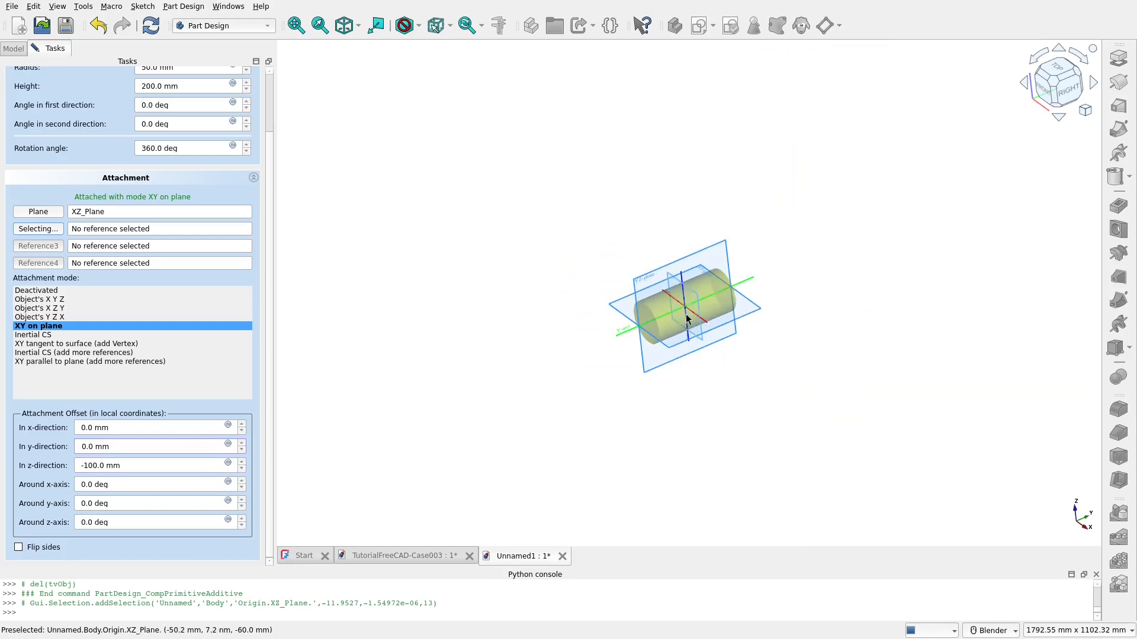
pyautogui.scroll(4, 732, 305)
pyautogui.scroll(3, 269, 251)
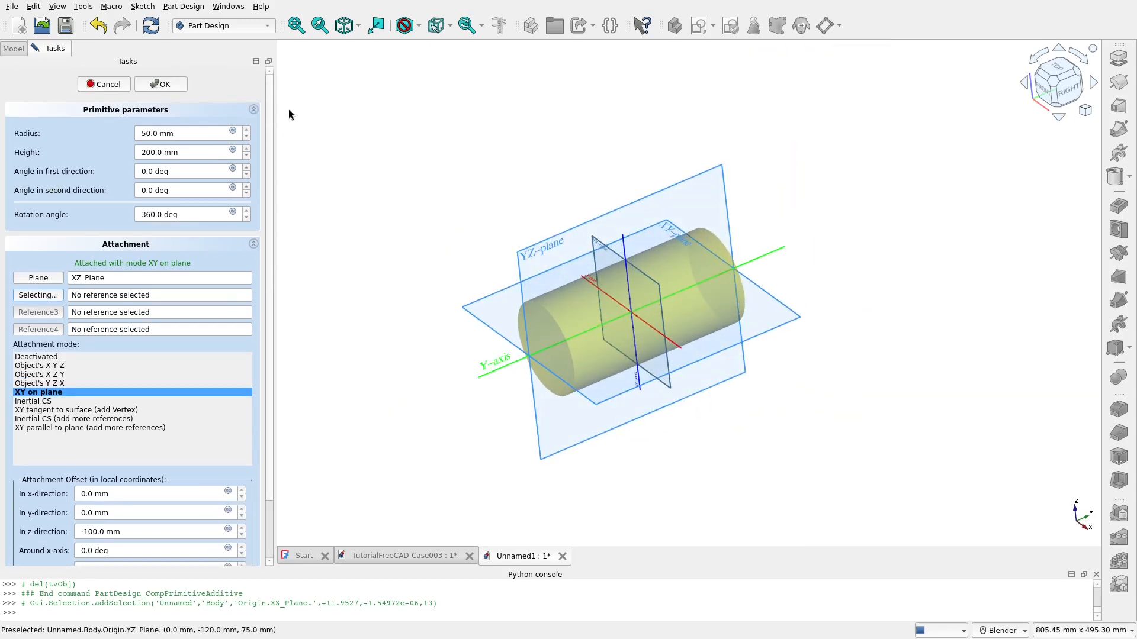
pyautogui.click(172, 84)
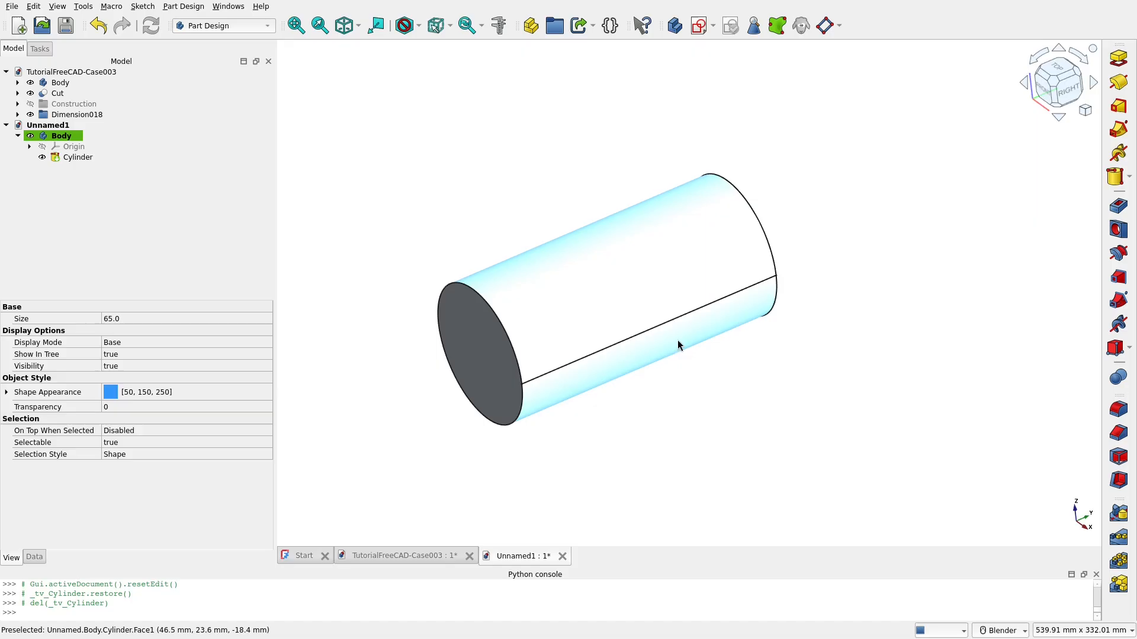
# Check the reference bore and hollow the cylinder through both end faces with a 15 mm inward Thickness
pyautogui.click(418, 557)
pyautogui.keyDown('shift'); pyautogui.moveTo(582, 366); pyautogui.dragTo(638, 486, button='middle'); pyautogui.keyUp('shift')
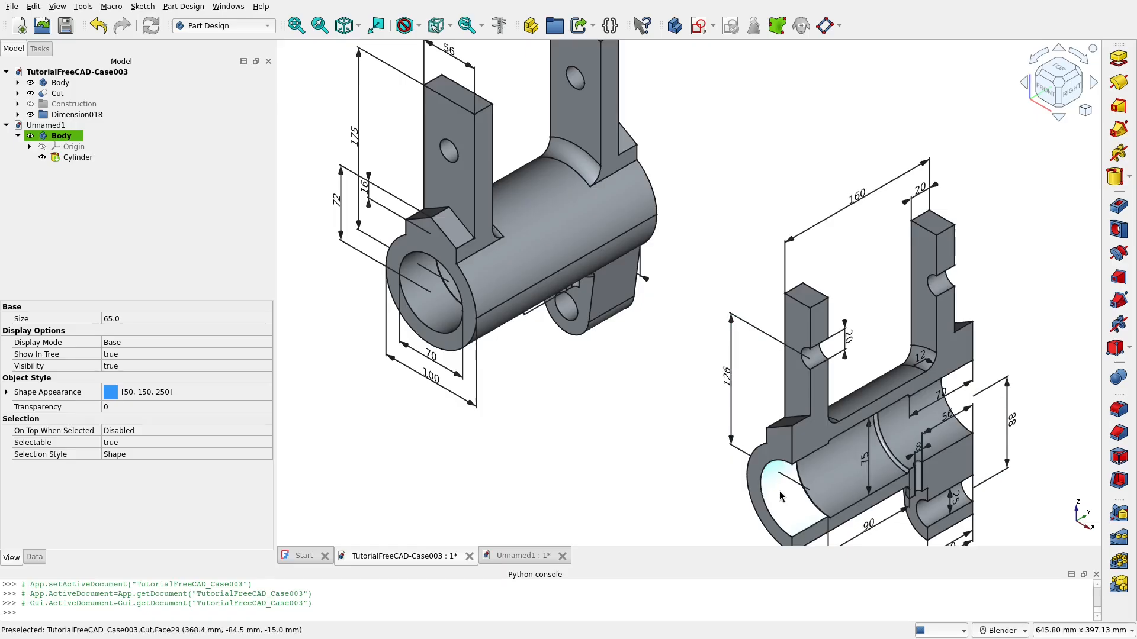
pyautogui.scroll(1, 440, 323)
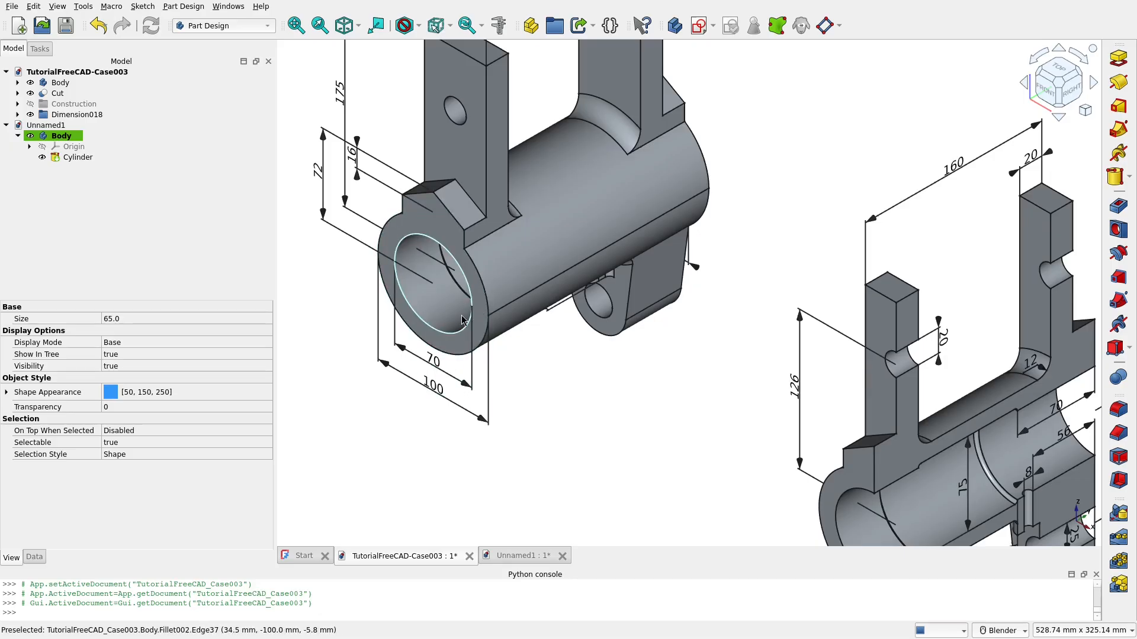
pyautogui.click(525, 556)
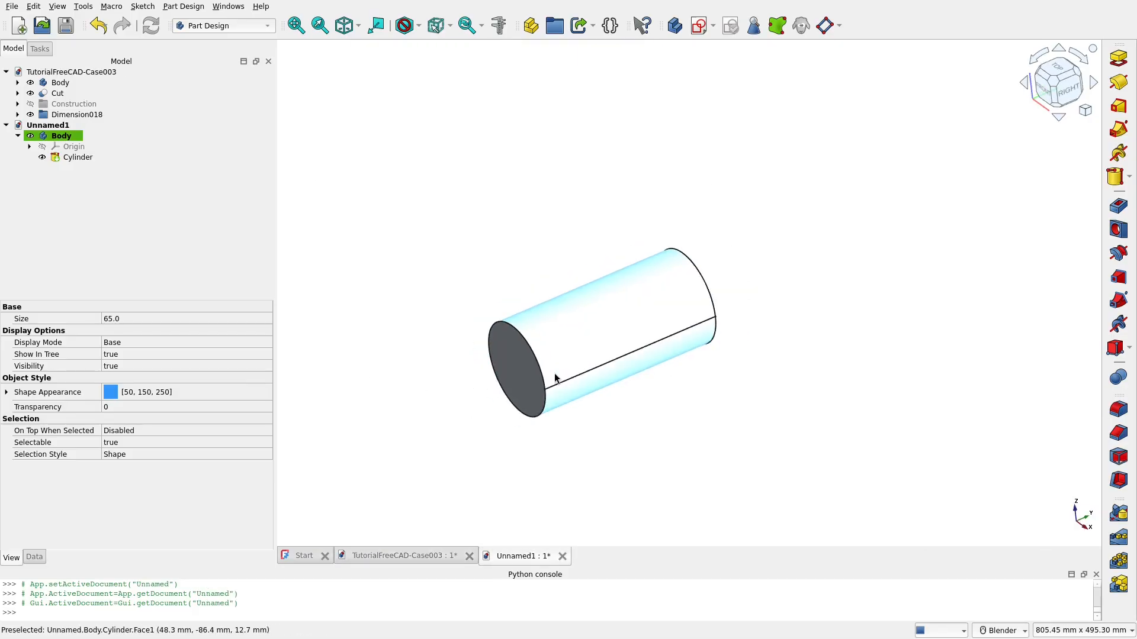
pyautogui.scroll(-1, 514, 375)
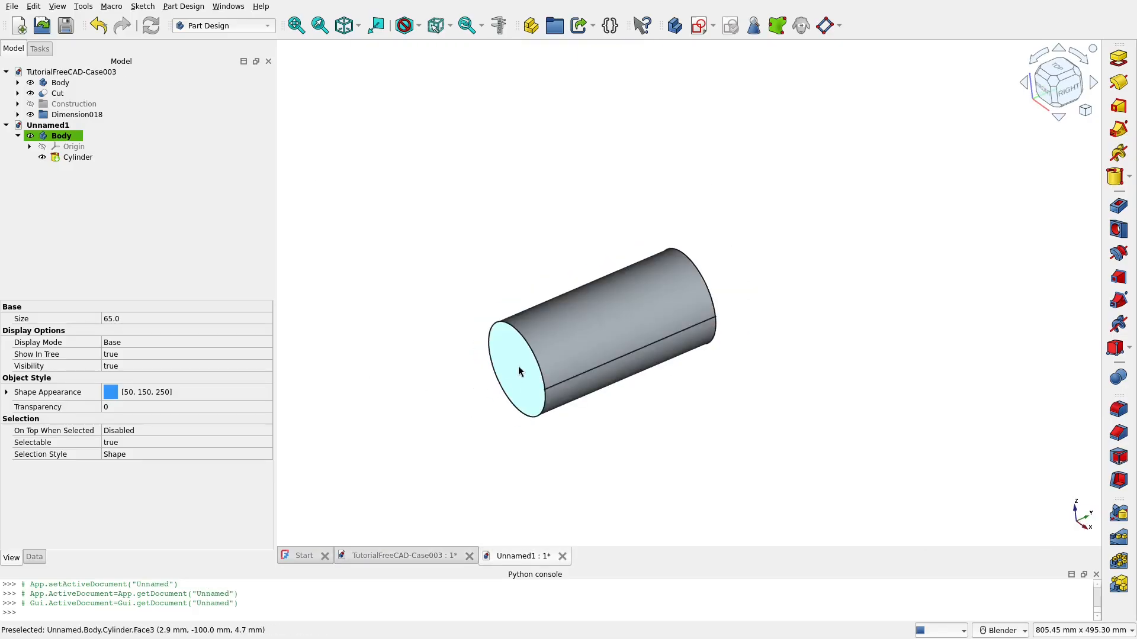
pyautogui.click(518, 367)
pyautogui.moveTo(591, 431); pyautogui.dragTo(416, 430, button='middle')
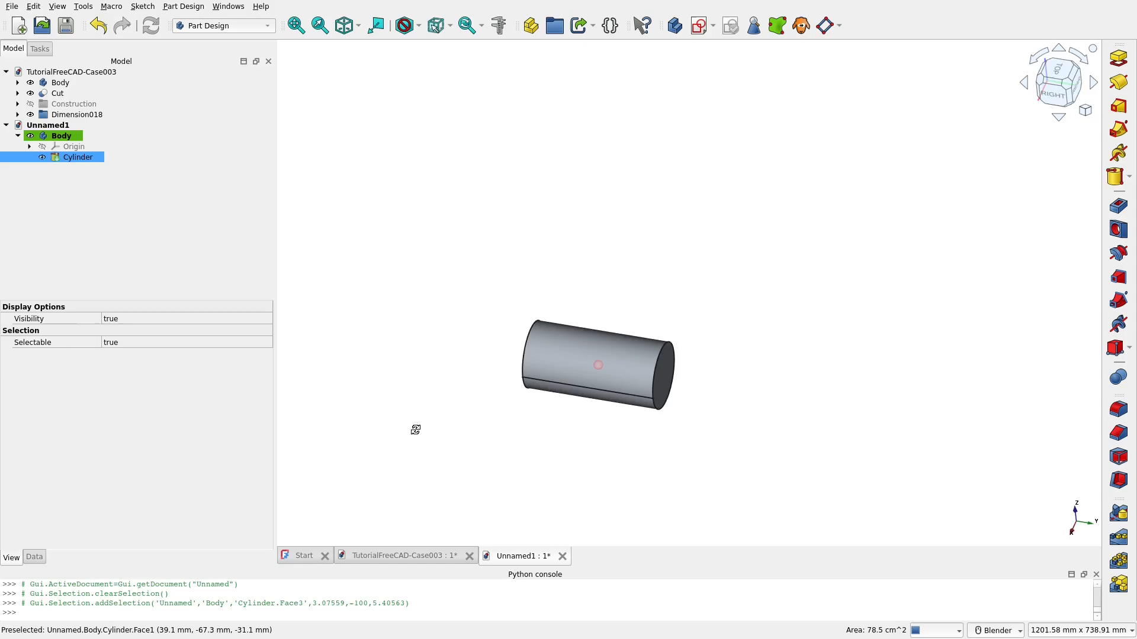
pyautogui.click(668, 398)
pyautogui.moveTo(667, 398); pyautogui.dragTo(690, 389, button='middle')
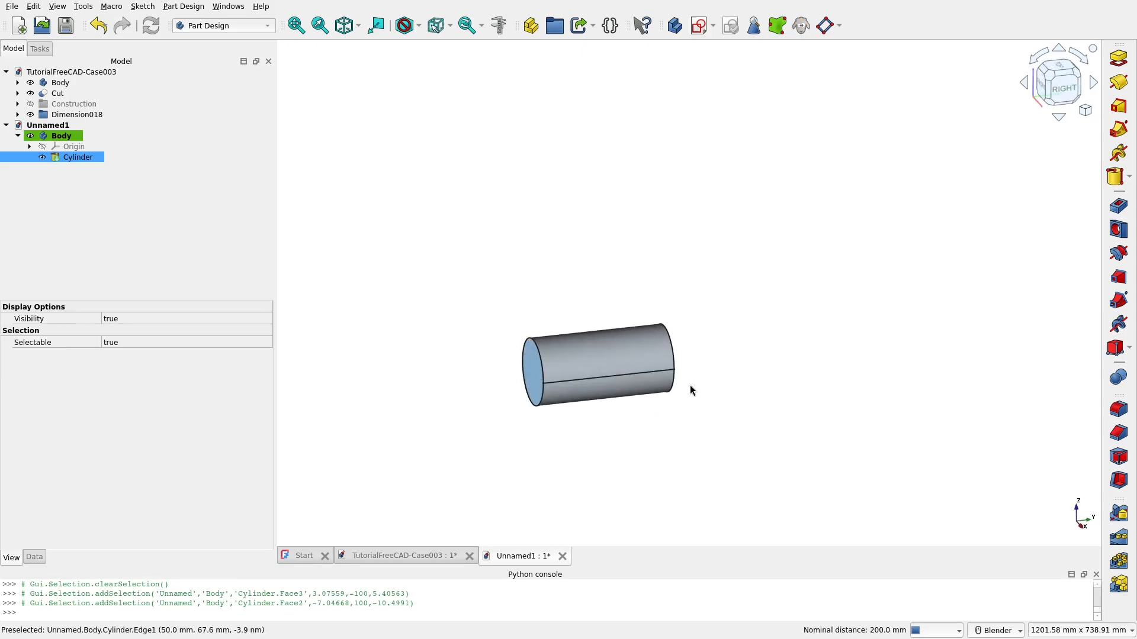
pyautogui.scroll(2, 604, 396)
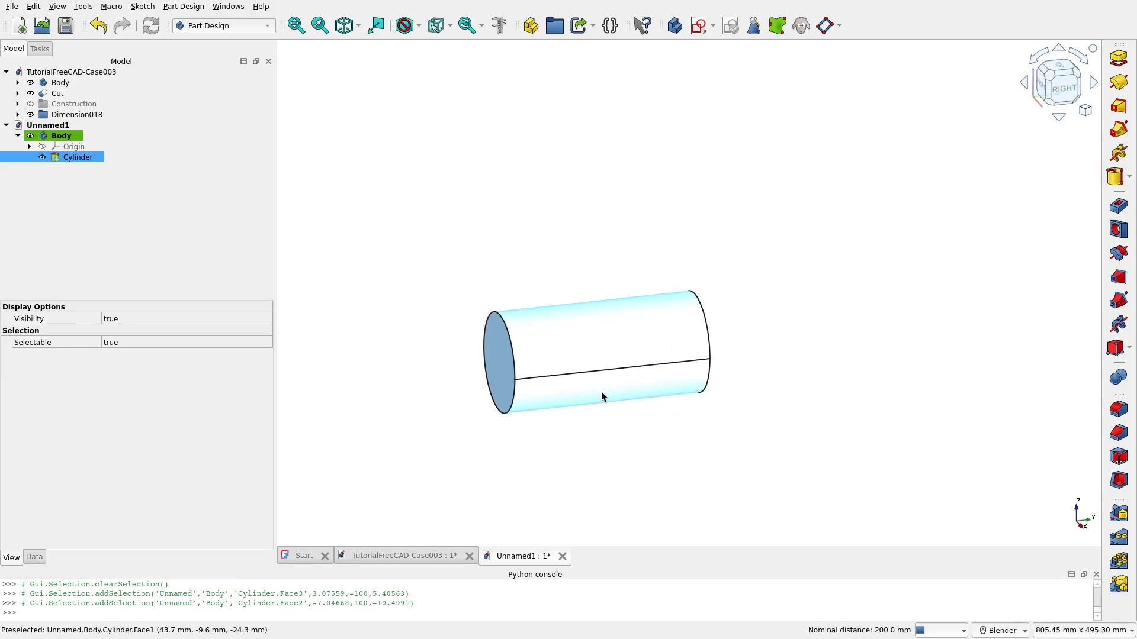
pyautogui.click(1122, 485)
pyautogui.moveTo(634, 401); pyautogui.dragTo(205, 342, button='middle')
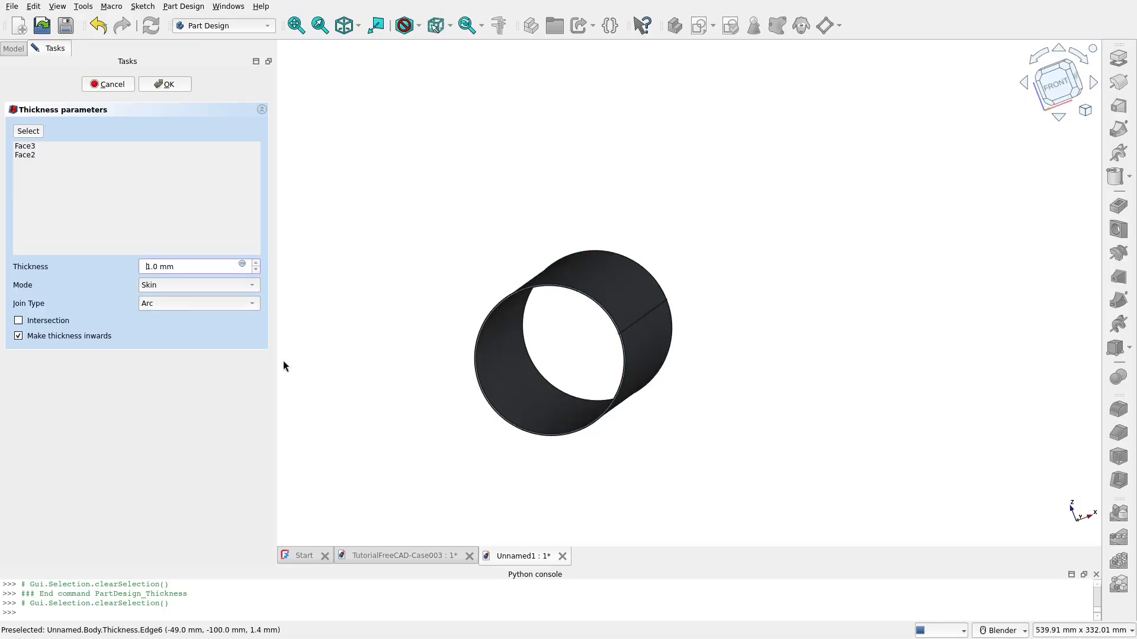
pyautogui.press('BackSpace')
pyautogui.write('15')
pyautogui.click(173, 83)
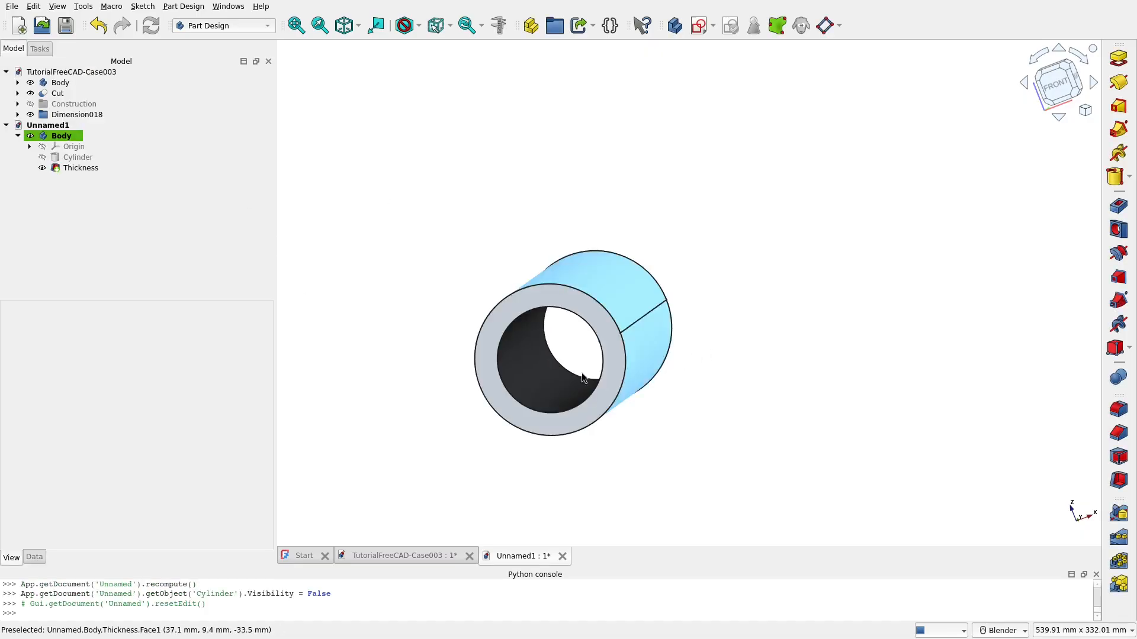
# Inspect the hollow tube and examine the inner recess dimensions in the sectioned TutorialFreeCAD-Case003 reference
pyautogui.scroll(4, 552, 373)
pyautogui.scroll(-2, 552, 373)
pyautogui.moveTo(640, 372); pyautogui.dragTo(563, 383, button='middle')
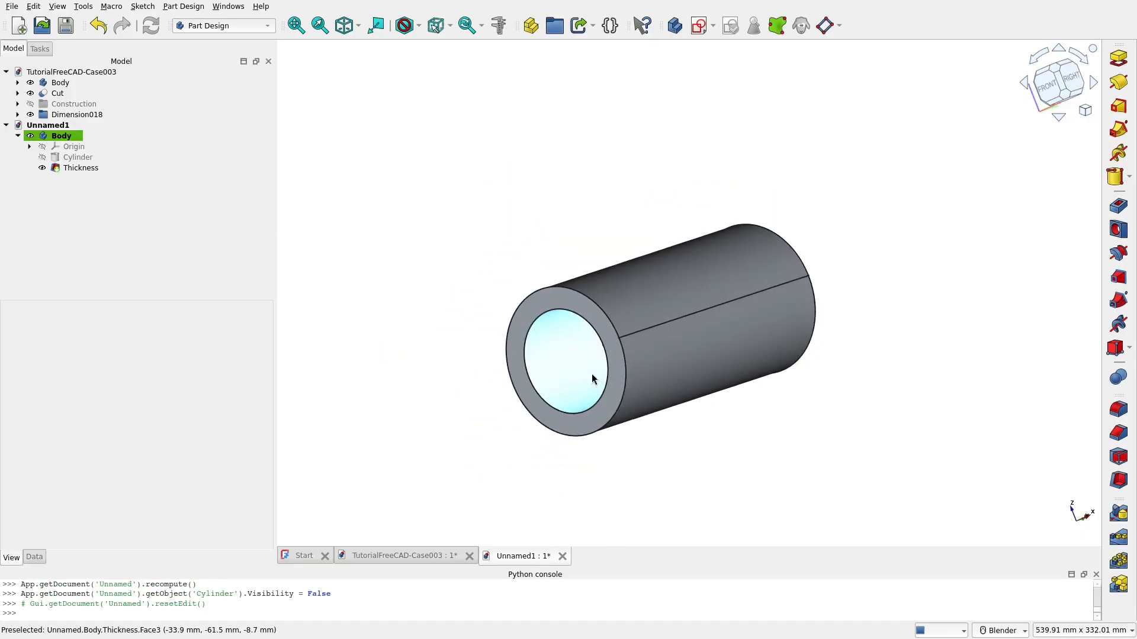
pyautogui.moveTo(813, 315); pyautogui.dragTo(489, 560, button='middle')
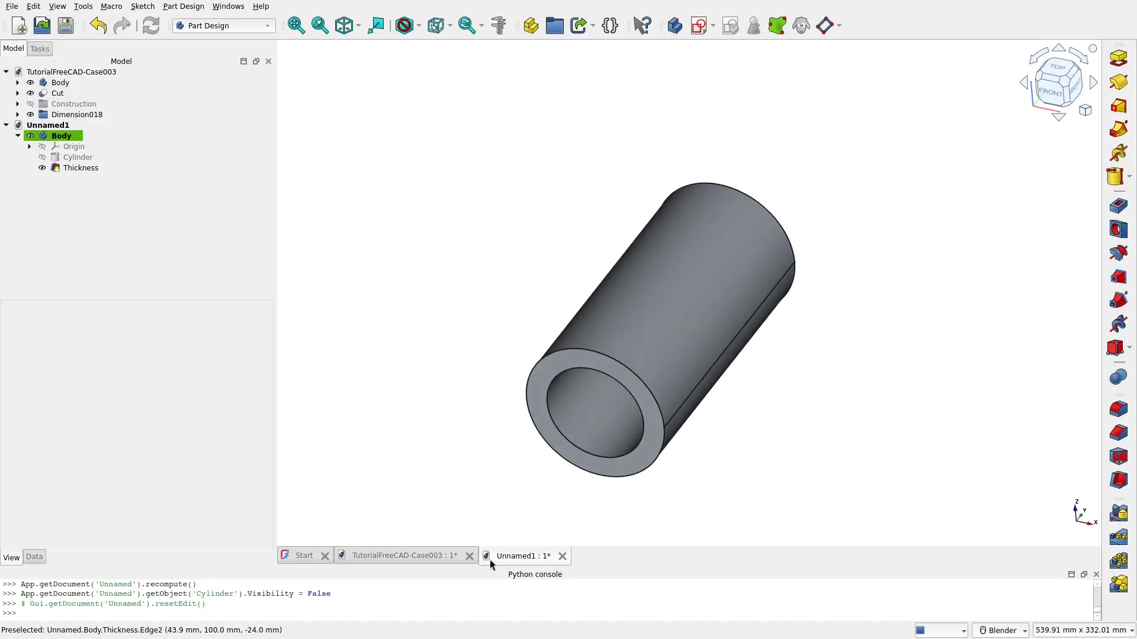
pyautogui.click(414, 557)
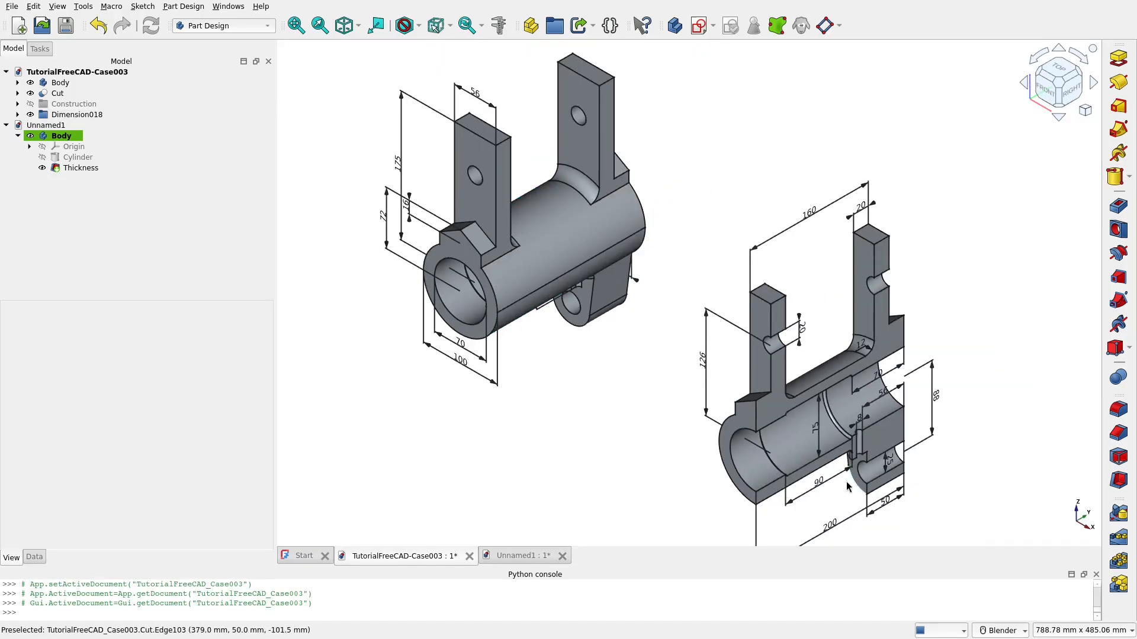
pyautogui.scroll(4, 846, 481)
pyautogui.moveTo(736, 461); pyautogui.dragTo(734, 290, button='middle')
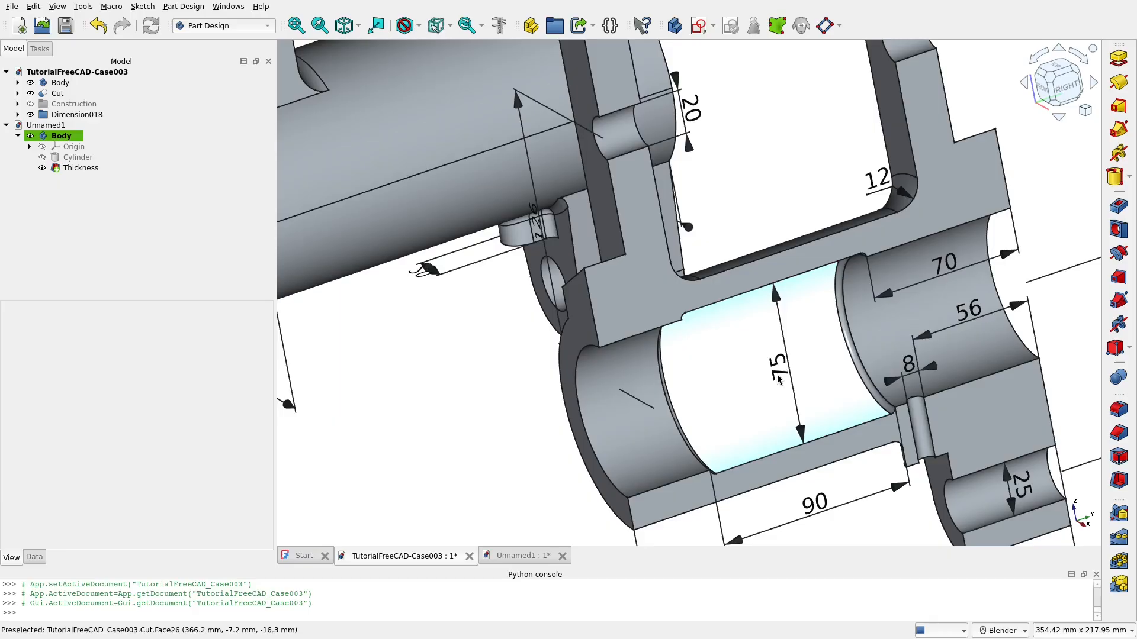
pyautogui.scroll(-2, 779, 380)
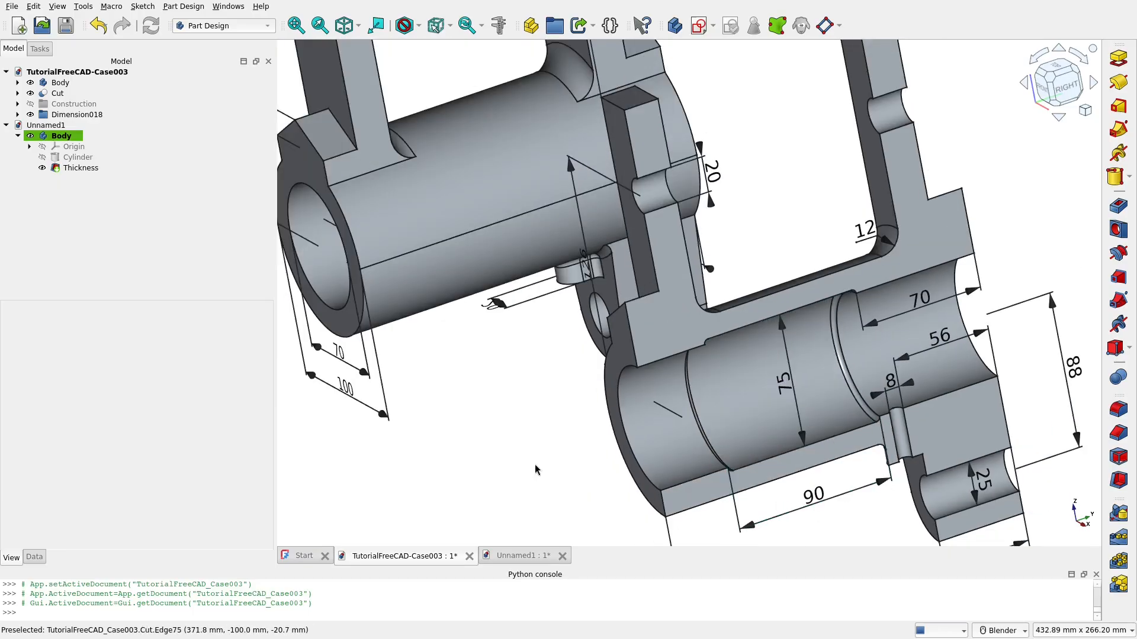
pyautogui.click(520, 557)
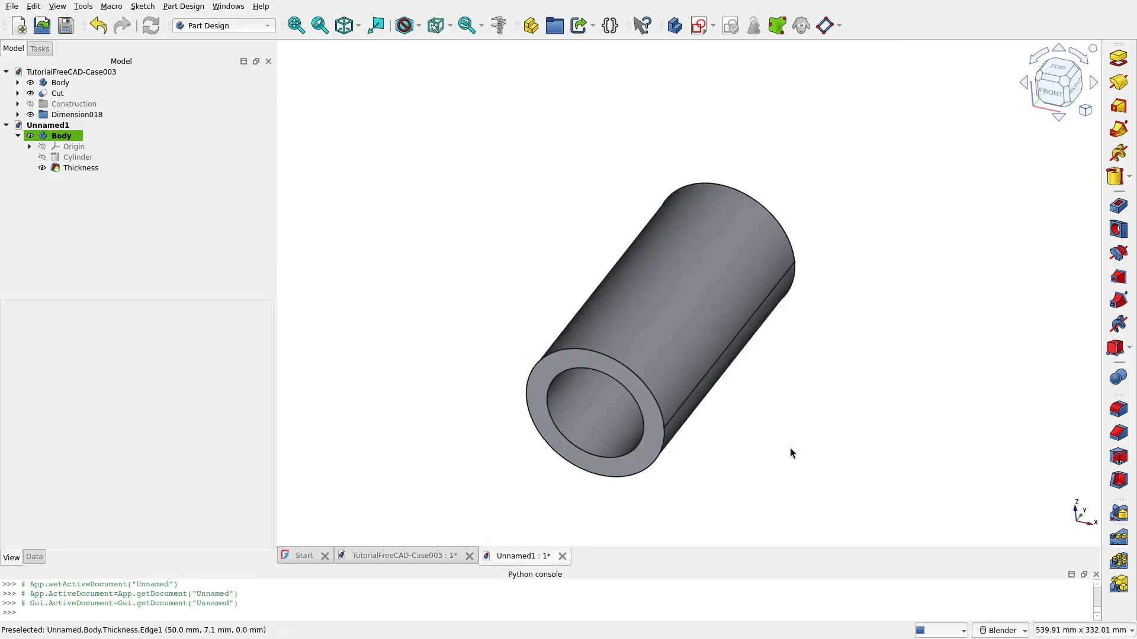
# Start a subtractive cylinder in the hollow tube and attach it to the body's XZ-plane
pyautogui.keyDown('shift'); pyautogui.moveTo(640, 382); pyautogui.dragTo(676, 207, button='middle'); pyautogui.keyUp('shift')
pyautogui.scroll(2, 554, 388)
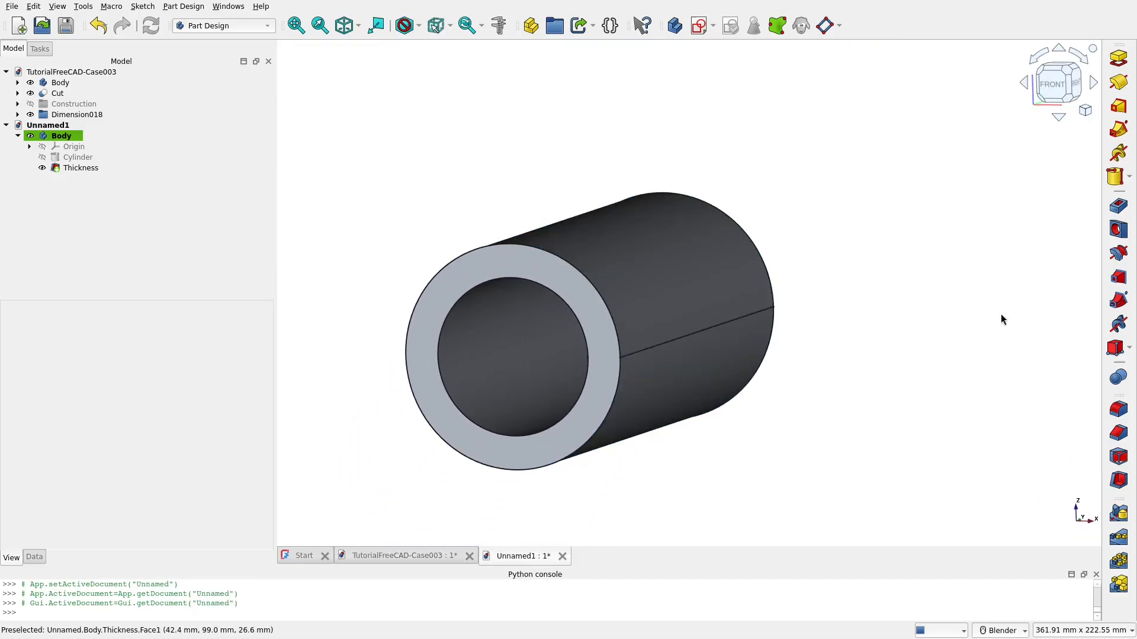
pyautogui.click(1130, 354)
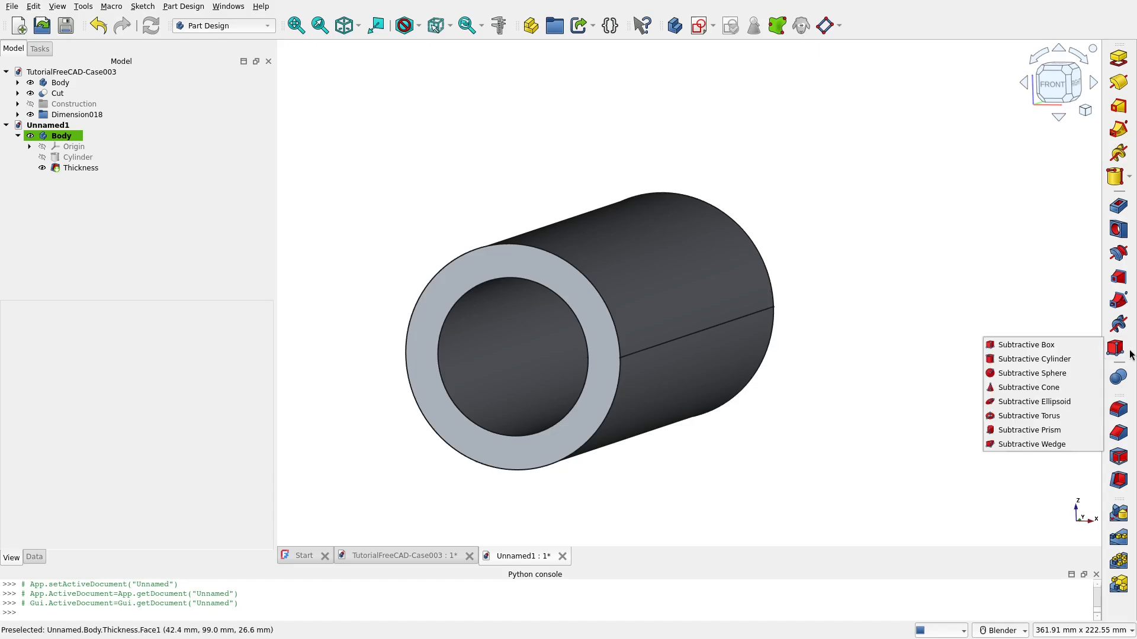
pyautogui.click(1027, 359)
pyautogui.moveTo(657, 335); pyautogui.dragTo(681, 320, button='middle')
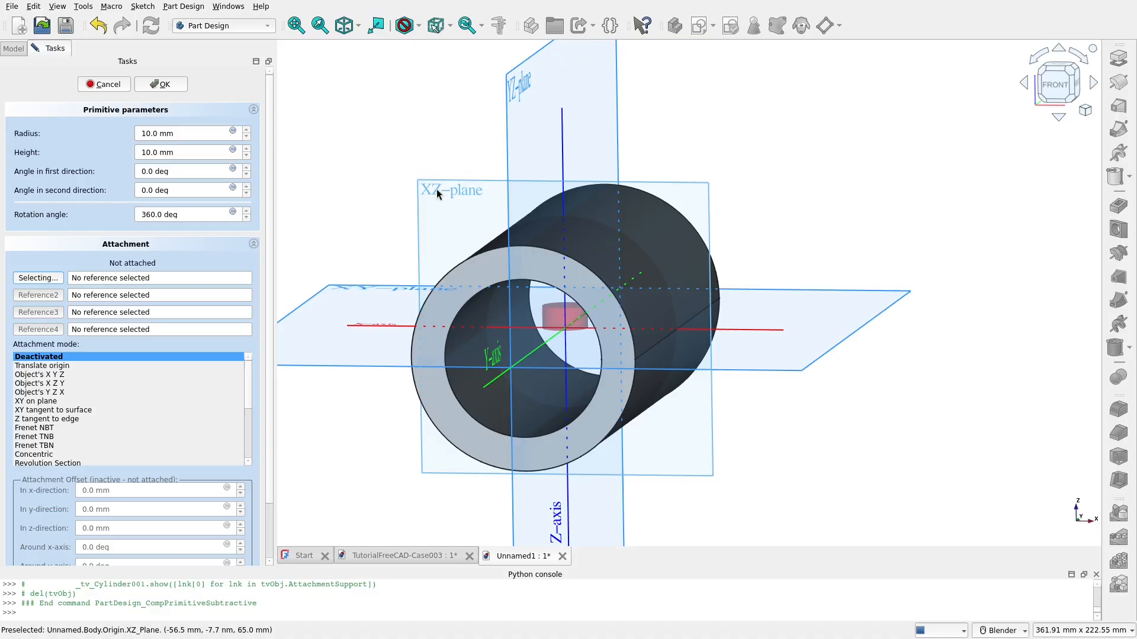
pyautogui.click(437, 190)
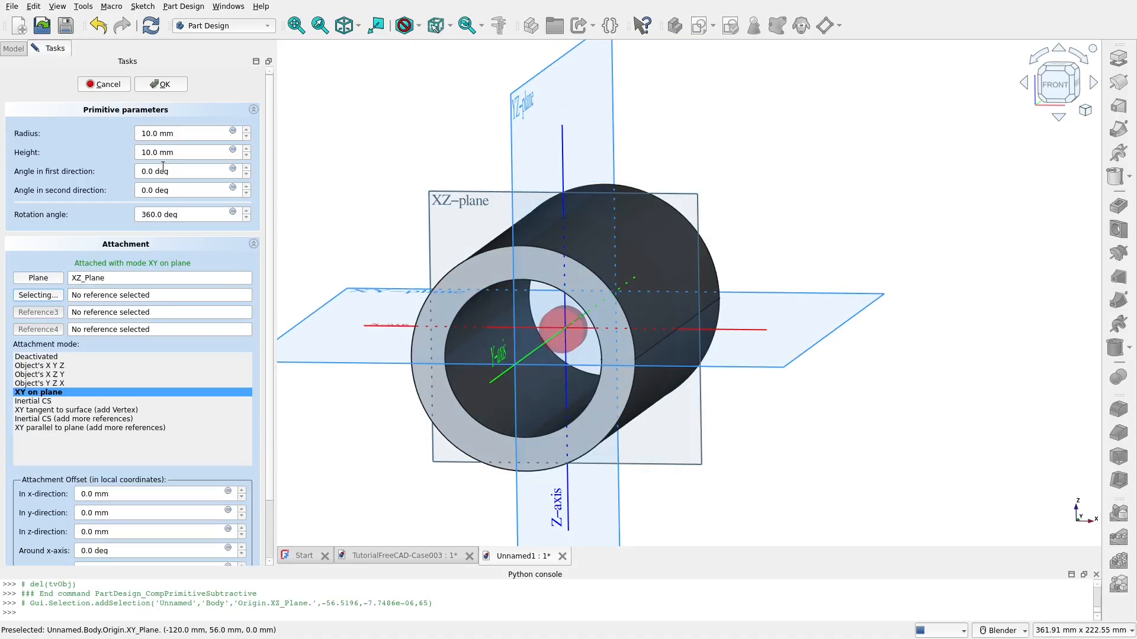
# Set the subtractive cylinder's height to 90 mm and its radius to 75/2 mm
pyautogui.click(148, 152)
pyautogui.click(142, 133)
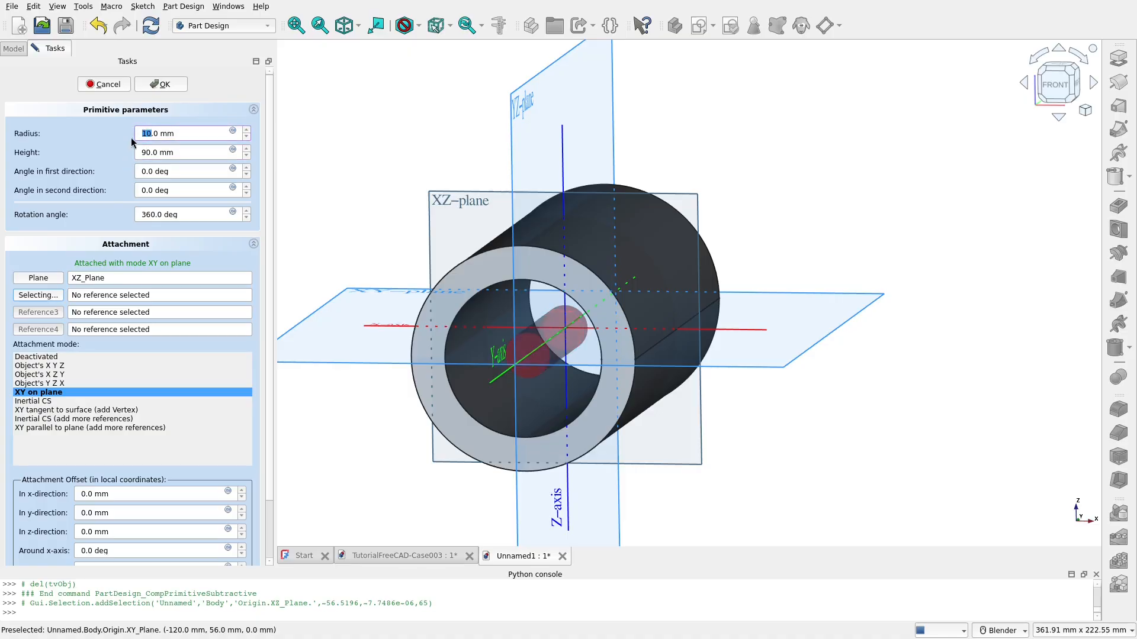
pyautogui.write('75/2')
pyautogui.click(151, 512)
pyautogui.scroll(-1, 563, 434)
pyautogui.scroll(2, 563, 434)
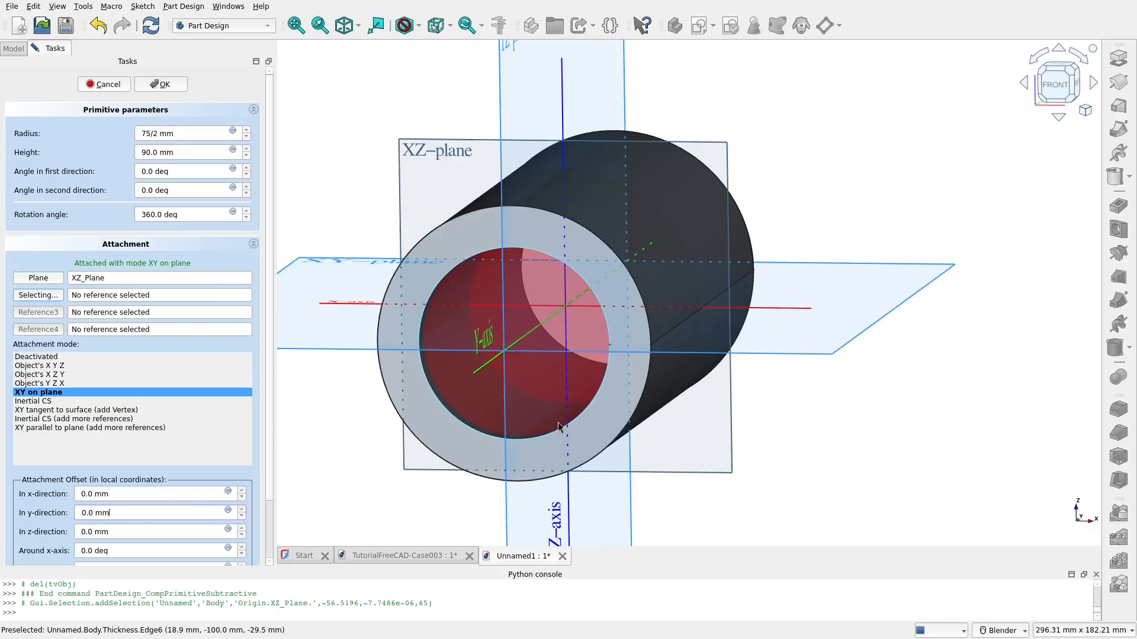
# Check the recess location in the TutorialFreeCAD-Case003 reference, offset the subtractive cylinder -30 mm in the z-direction and accept it
pyautogui.moveTo(532, 392); pyautogui.dragTo(471, 518, button='middle')
pyautogui.click(435, 557)
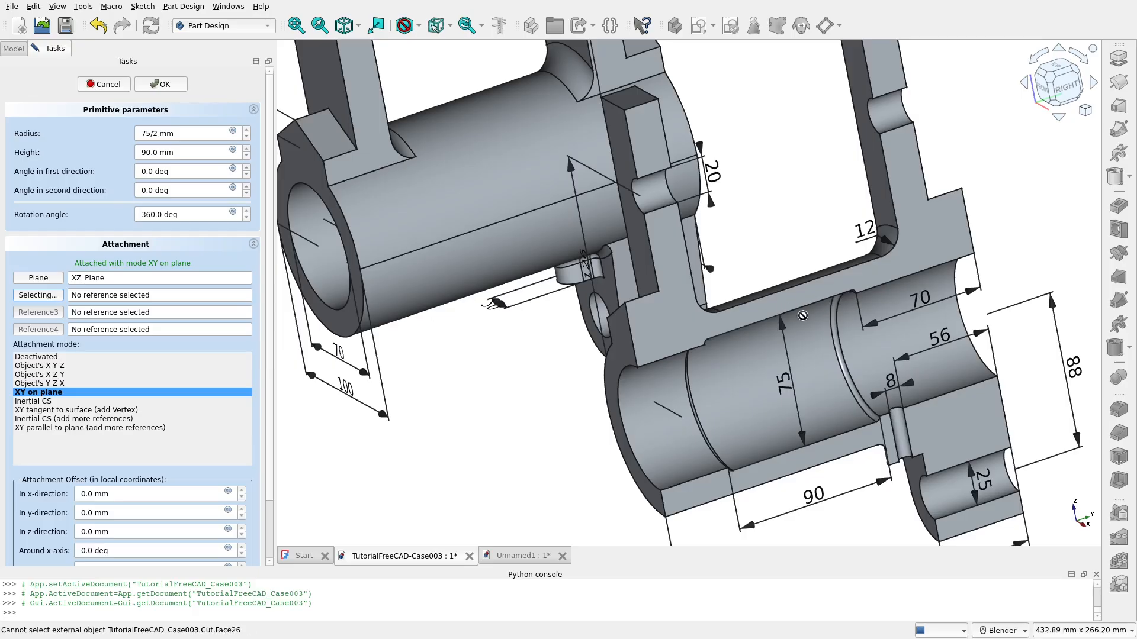
pyautogui.click(515, 556)
pyautogui.scroll(-2, 265, 531)
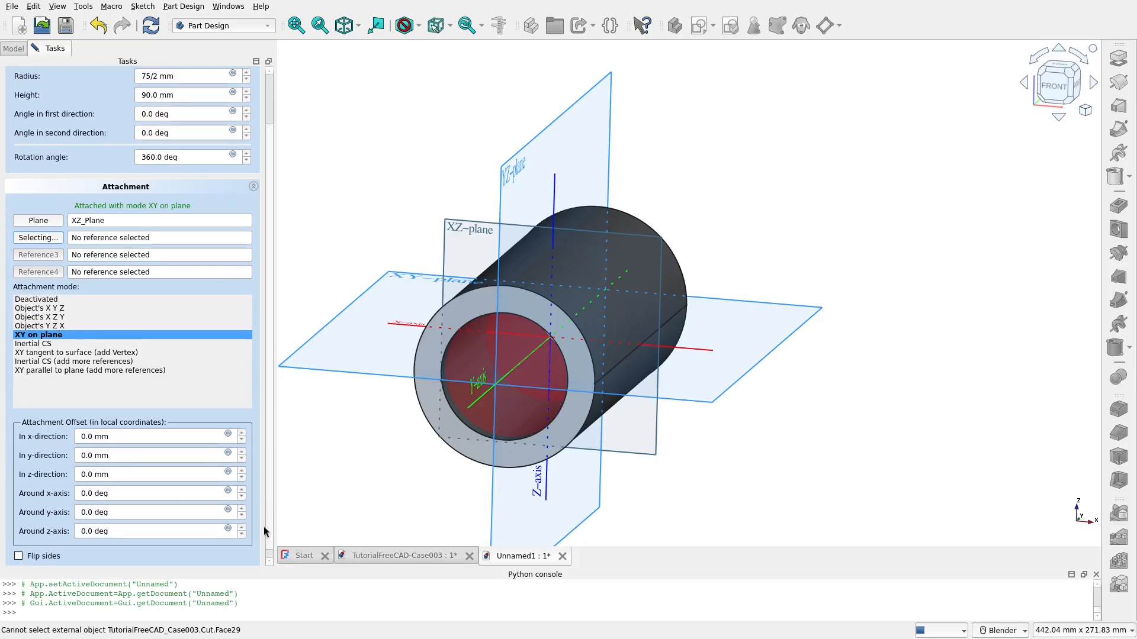
pyautogui.moveTo(91, 473); pyautogui.dragTo(47, 473)
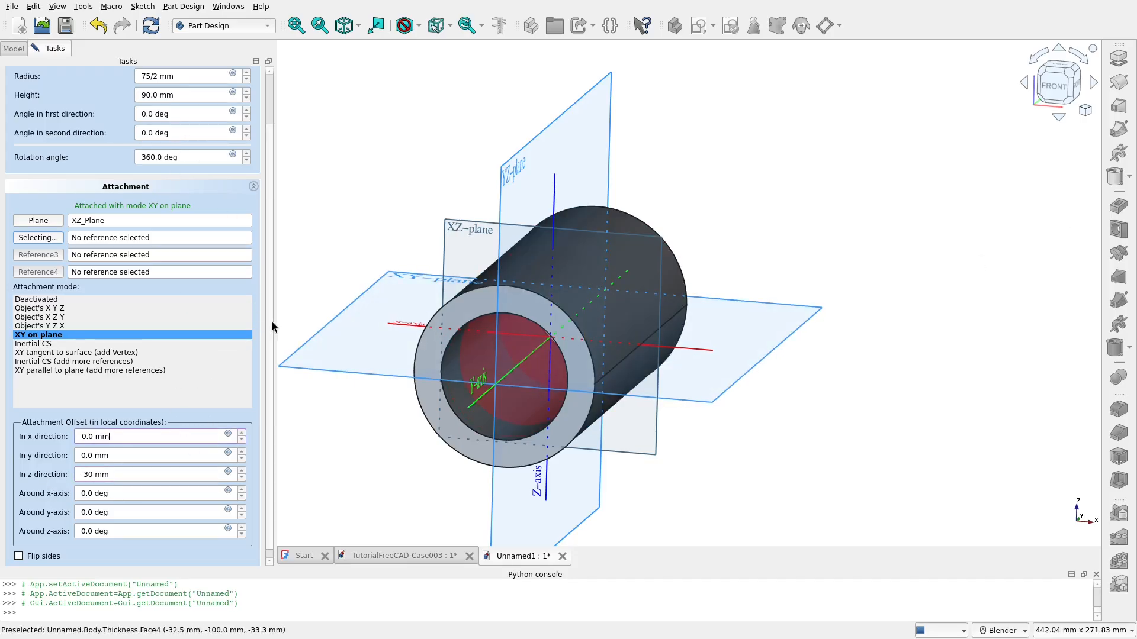
pyautogui.scroll(2, 272, 327)
pyautogui.click(160, 84)
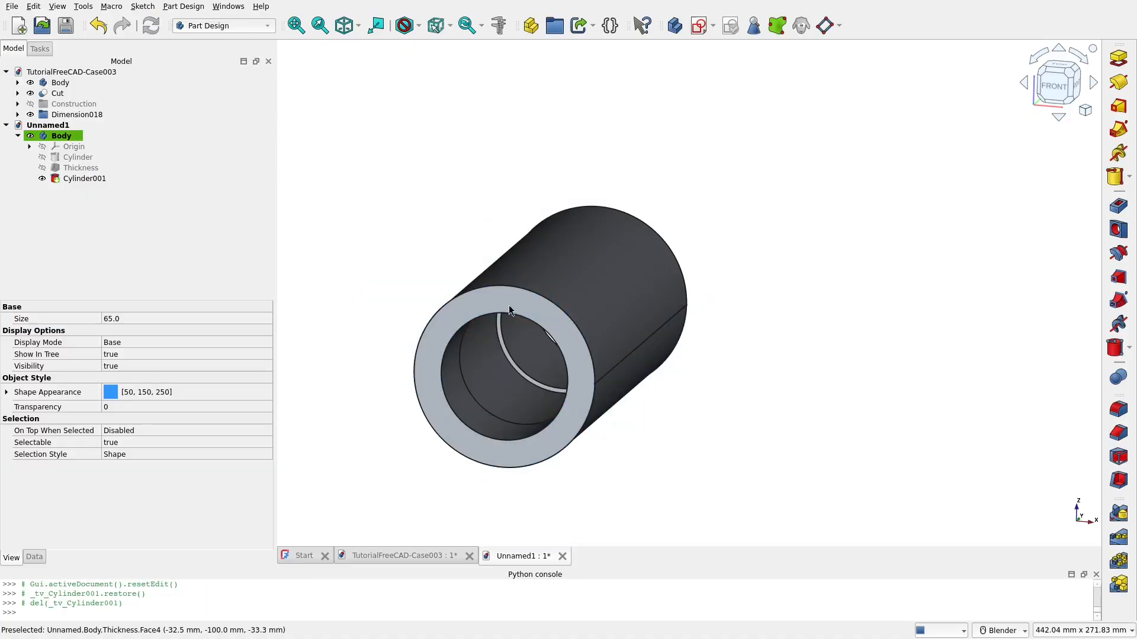
# Turn on transparency for the recessed tube and inspect the inner recess through its wall
pyautogui.moveTo(543, 397); pyautogui.dragTo(533, 355, button='middle')
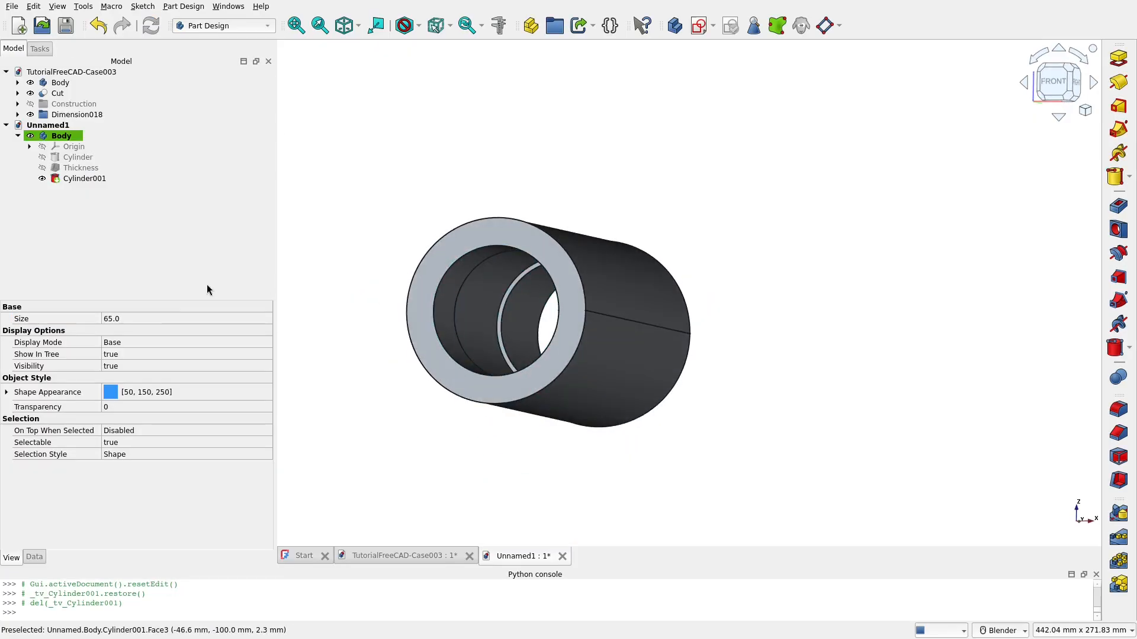
pyautogui.rightClick(77, 179)
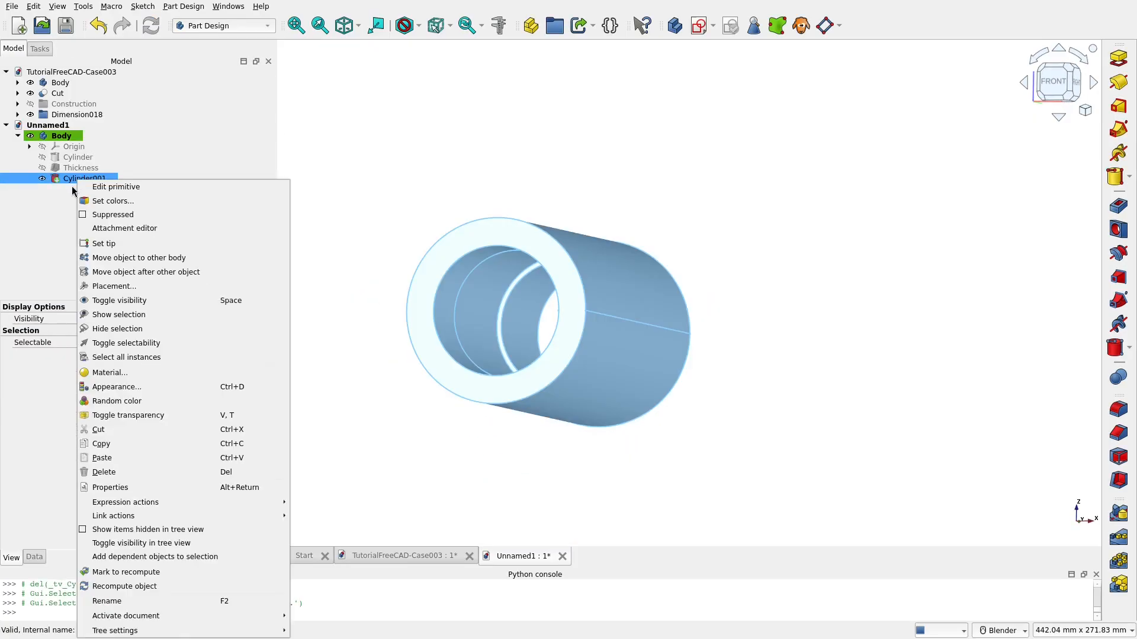
pyautogui.click(150, 417)
pyautogui.moveTo(523, 331); pyautogui.dragTo(877, 310, button='middle')
pyautogui.scroll(-3, 421, 344)
pyautogui.click(879, 310)
pyautogui.scroll(5, 666, 350)
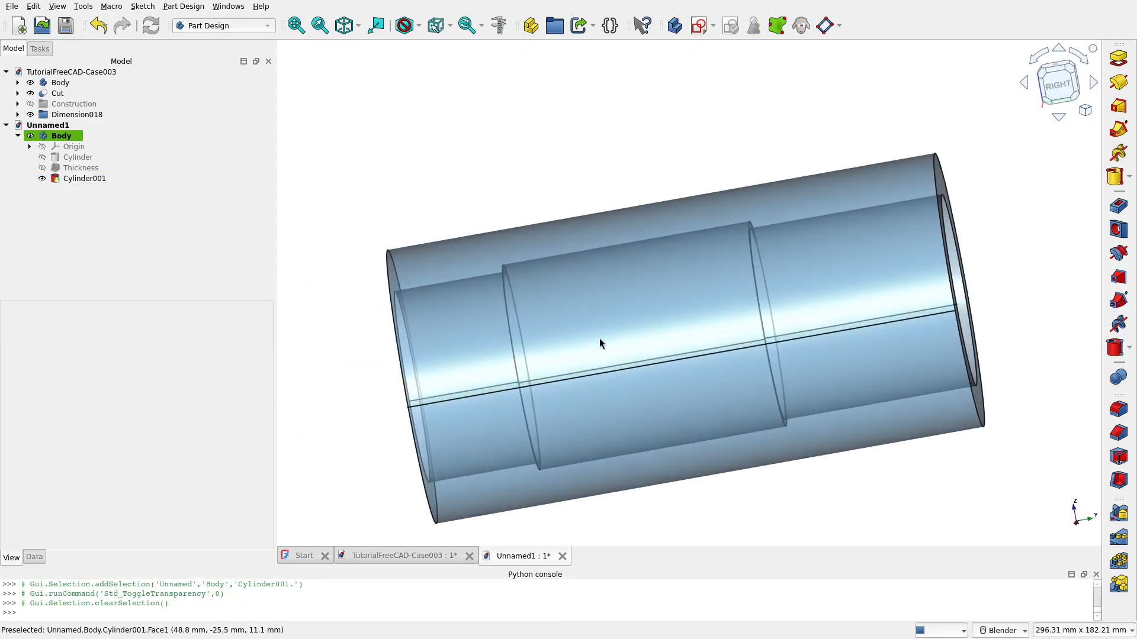
pyautogui.moveTo(560, 332); pyautogui.dragTo(757, 295, button='middle')
pyautogui.keyDown('shift'); pyautogui.moveTo(510, 350); pyautogui.dragTo(658, 347, button='middle'); pyautogui.keyUp('shift')
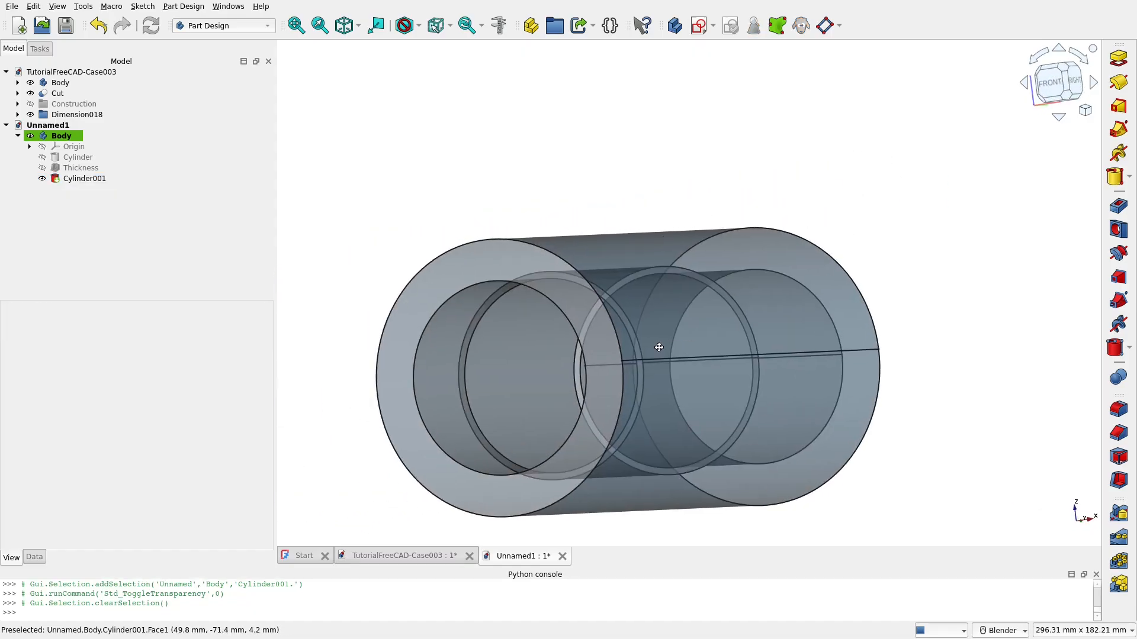
pyautogui.scroll(3, 607, 373)
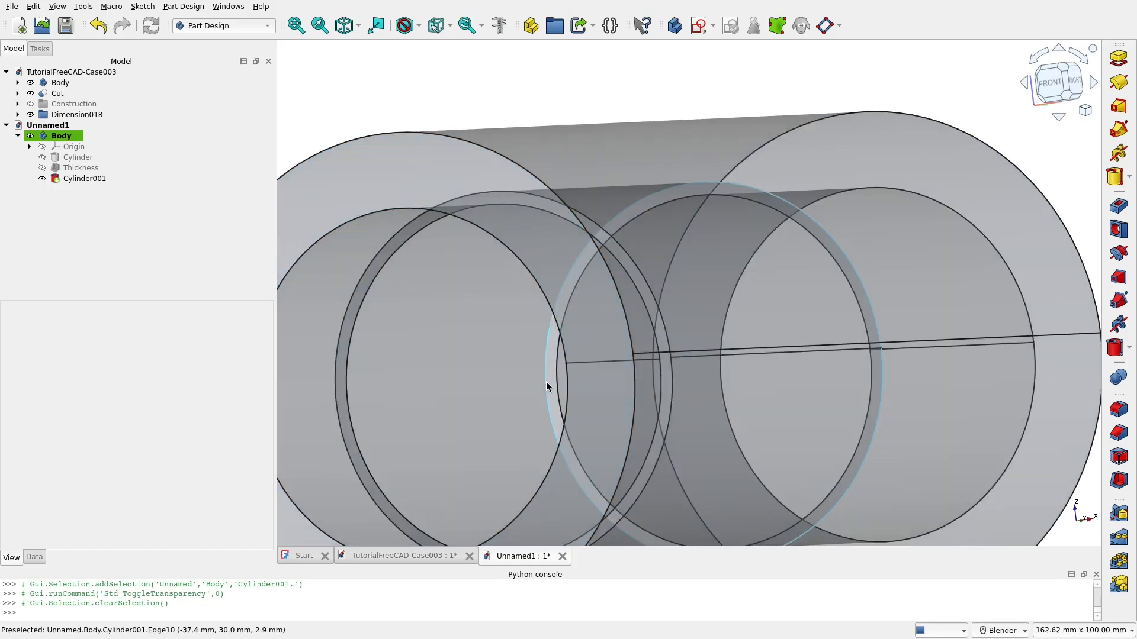
# Fillet the outer circular edges at both ends of the inner recess with a 2.4 mm radius
pyautogui.click(547, 381)
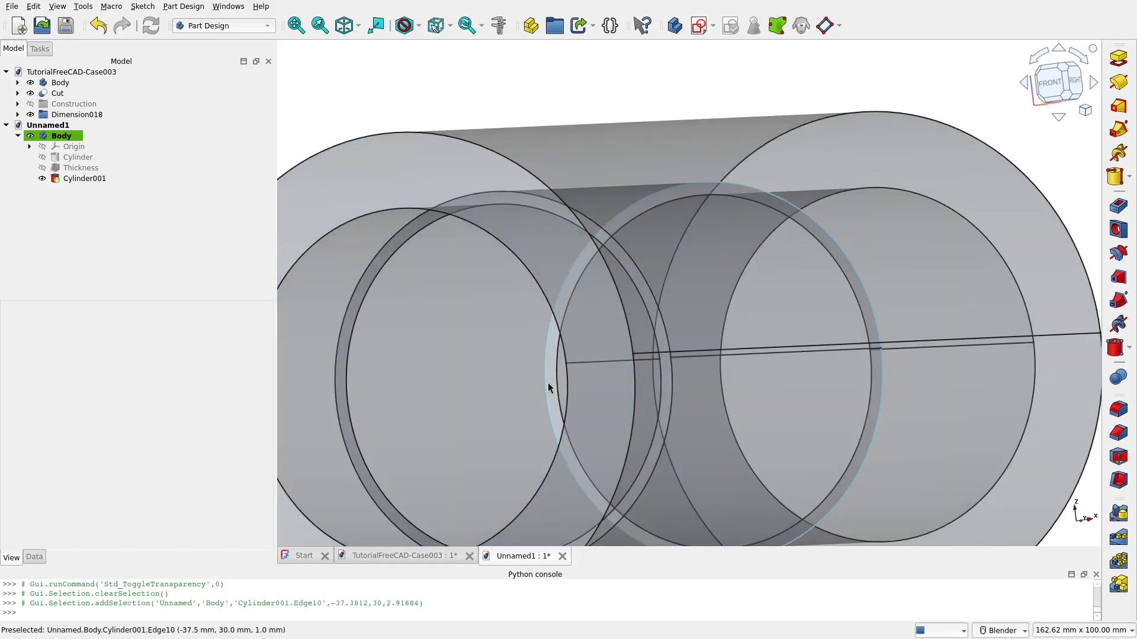
pyautogui.moveTo(547, 382); pyautogui.dragTo(584, 457, button='middle')
pyautogui.scroll(2, 601, 453)
pyautogui.scroll(-4, 602, 453)
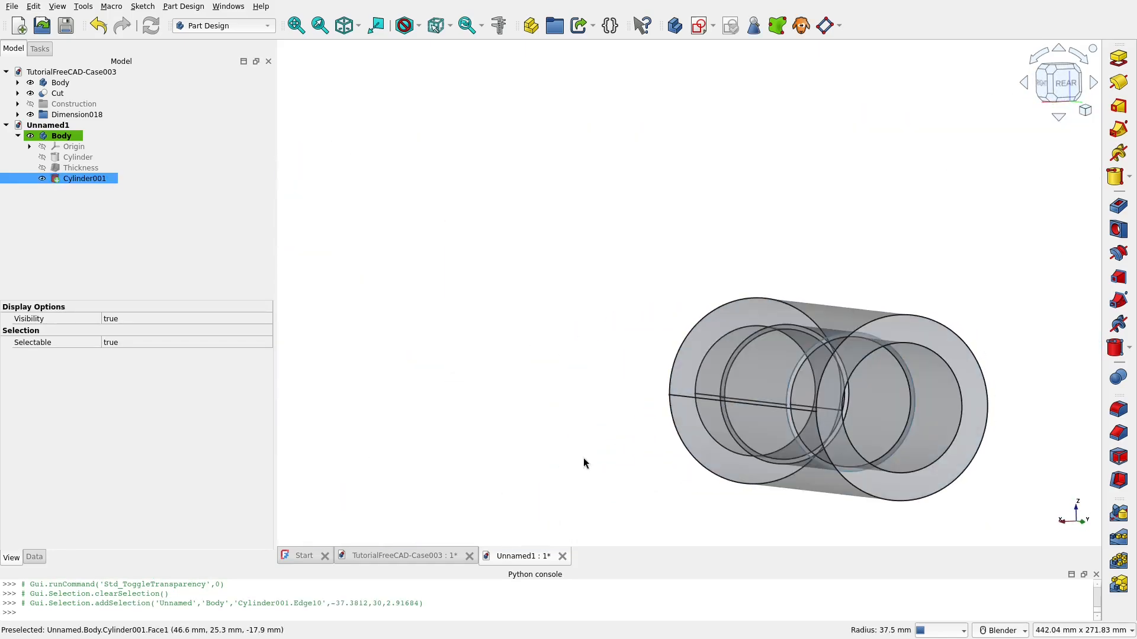
pyautogui.keyDown('shift'); pyautogui.moveTo(847, 409); pyautogui.dragTo(677, 397, button='middle'); pyautogui.keyUp('shift')
pyautogui.scroll(3, 677, 397)
pyautogui.scroll(2, 677, 397)
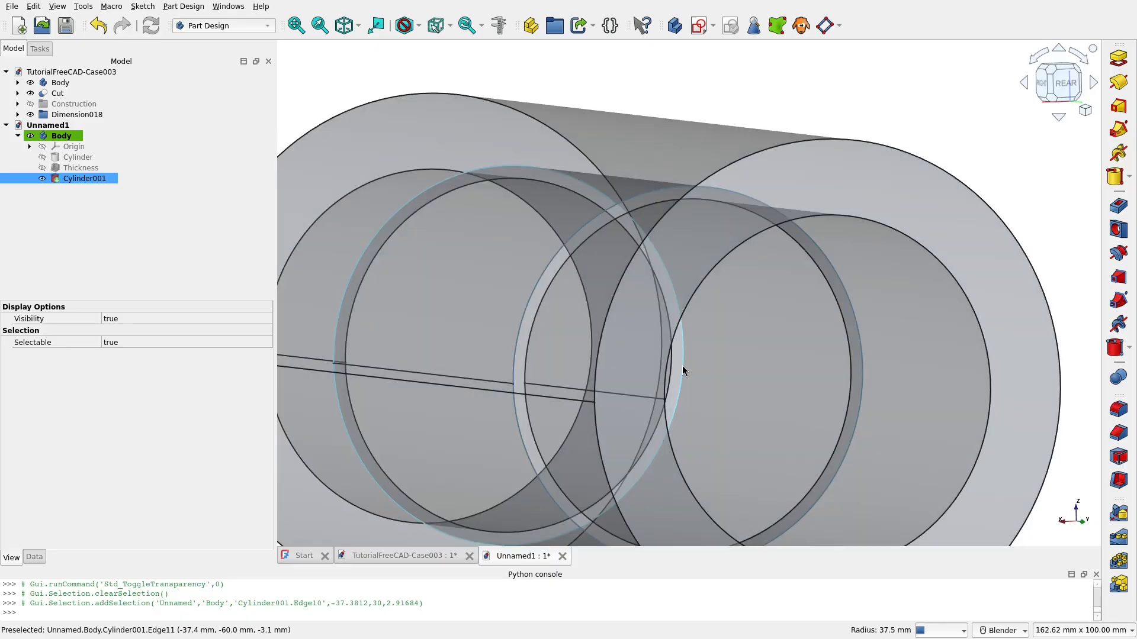
pyautogui.click(683, 371)
pyautogui.scroll(-3, 713, 324)
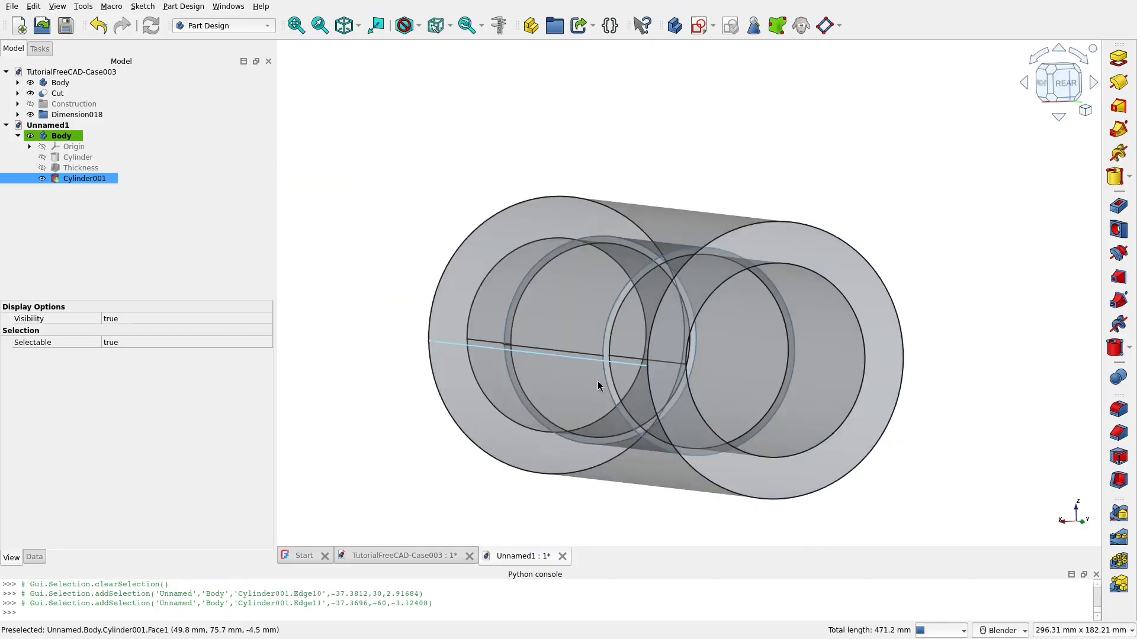
pyautogui.moveTo(600, 386); pyautogui.dragTo(750, 381, button='middle')
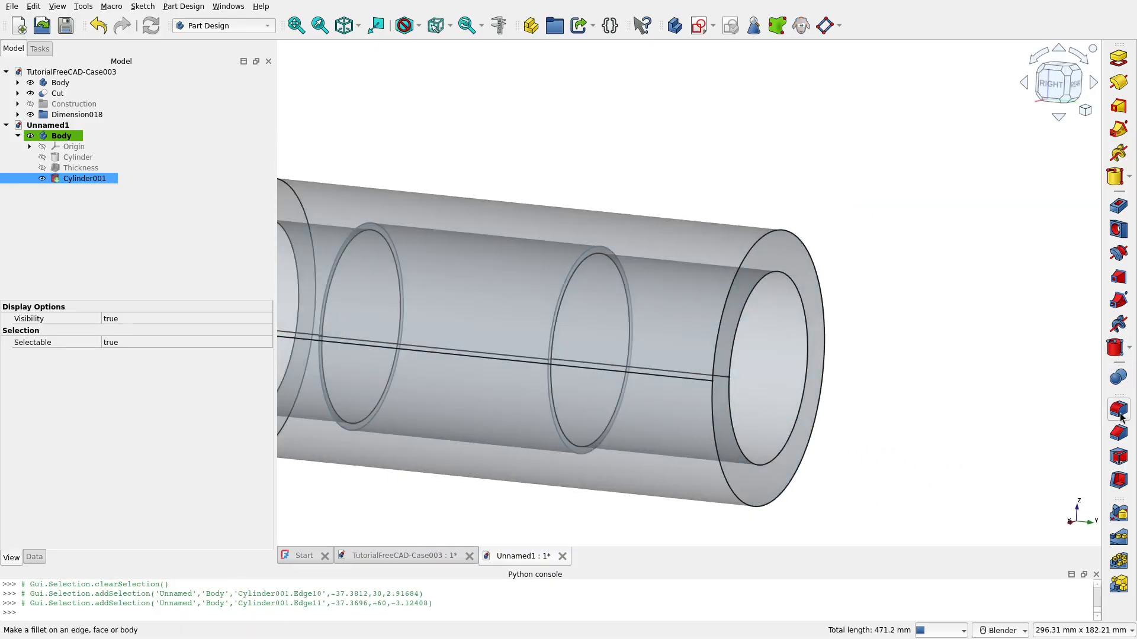
pyautogui.click(1119, 409)
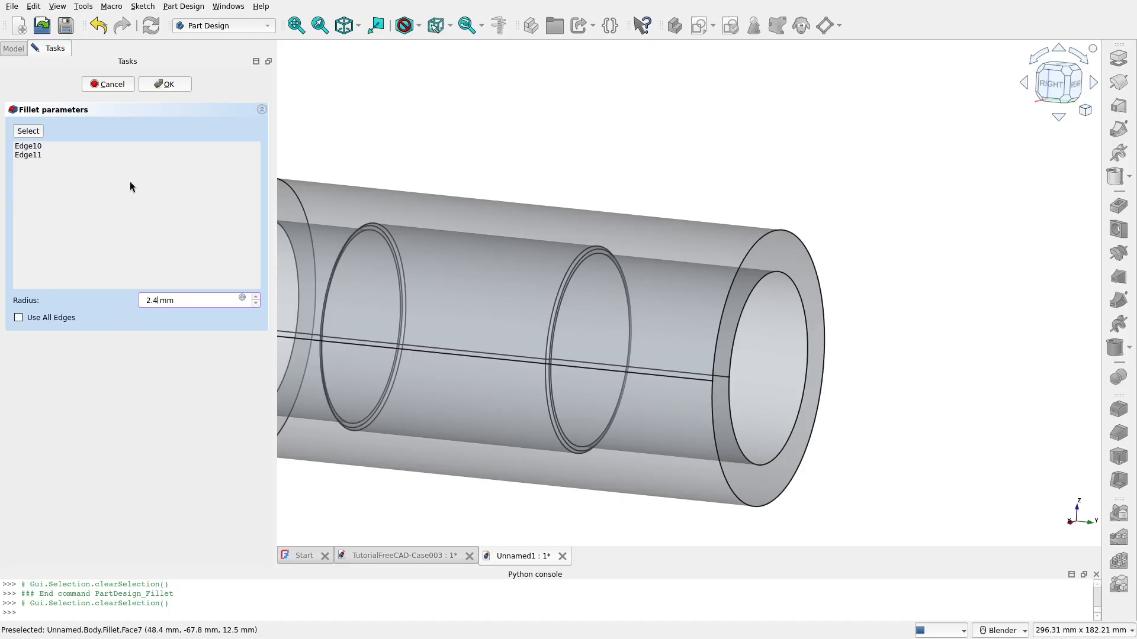
pyautogui.click(182, 87)
# Examine the upright arms and their dimensions in the TutorialFreeCAD-Case003 reference
pyautogui.scroll(-5, 528, 357)
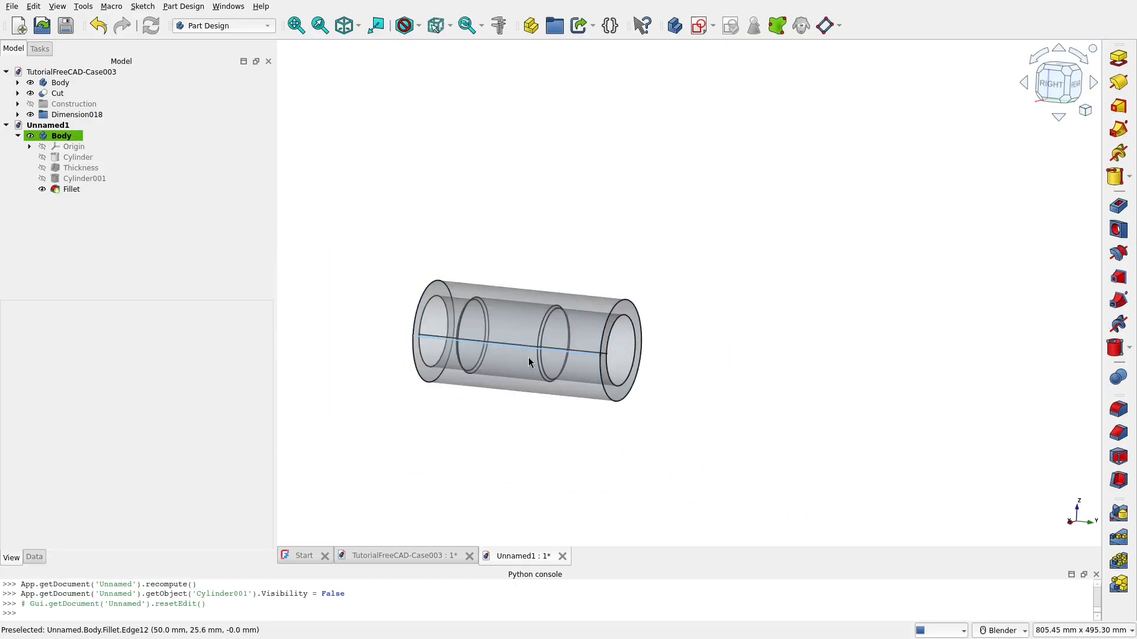
pyautogui.keyDown('shift'); pyautogui.moveTo(528, 357); pyautogui.dragTo(629, 423, button='middle'); pyautogui.keyUp('shift')
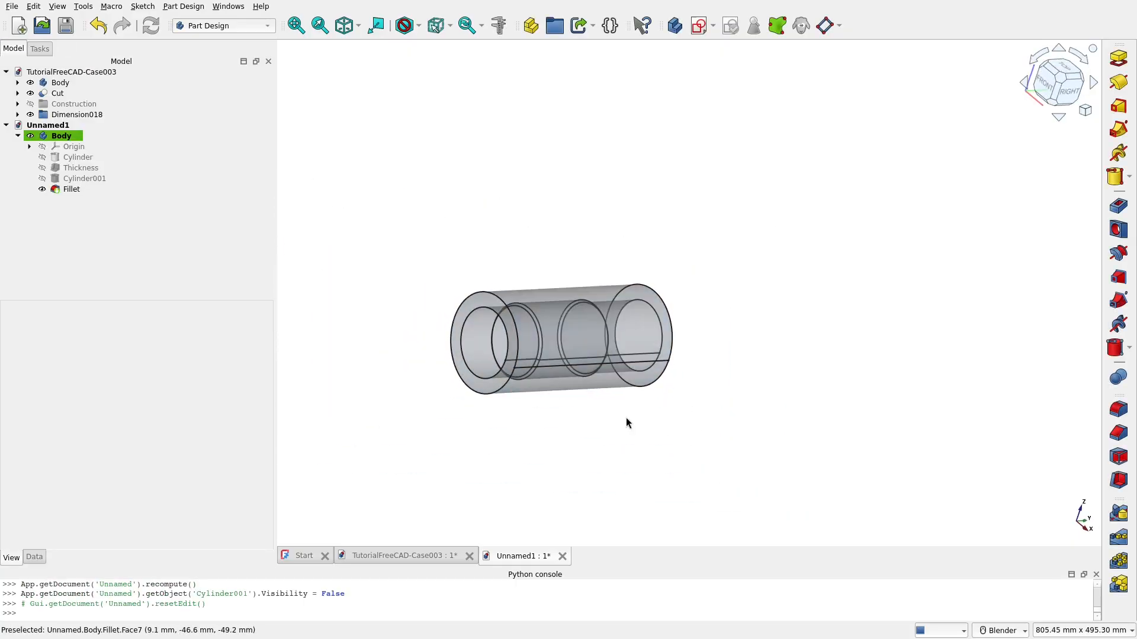
pyautogui.click(388, 556)
pyautogui.scroll(-5, 534, 267)
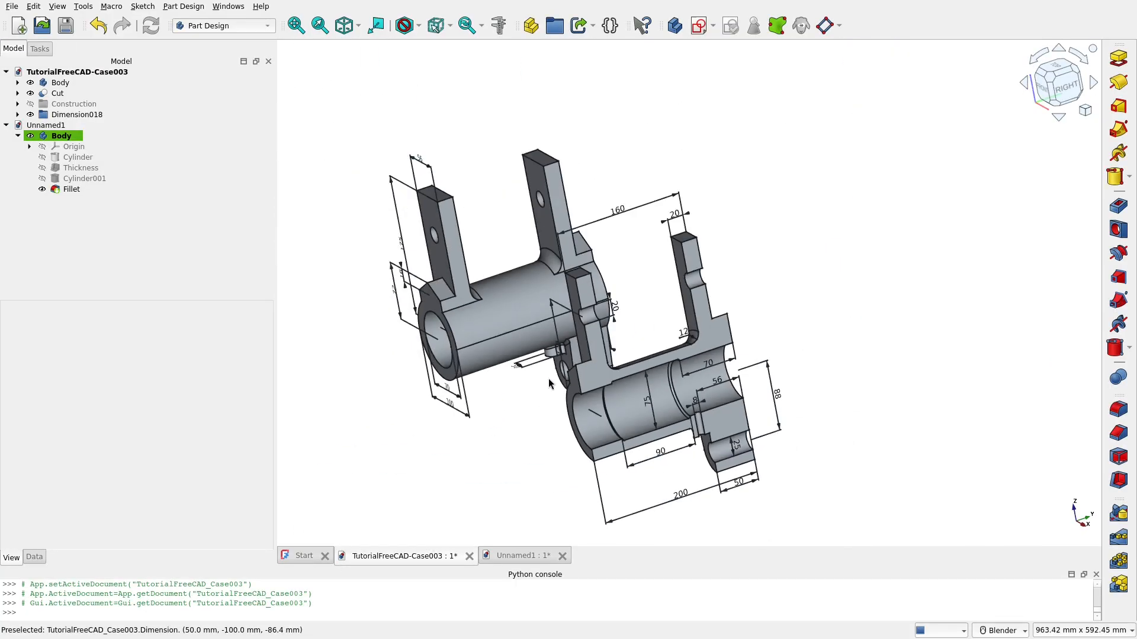
pyautogui.keyDown('shift'); pyautogui.moveTo(534, 267); pyautogui.dragTo(611, 321, button='middle'); pyautogui.keyUp('shift')
pyautogui.moveTo(527, 331); pyautogui.dragTo(559, 332, button='middle')
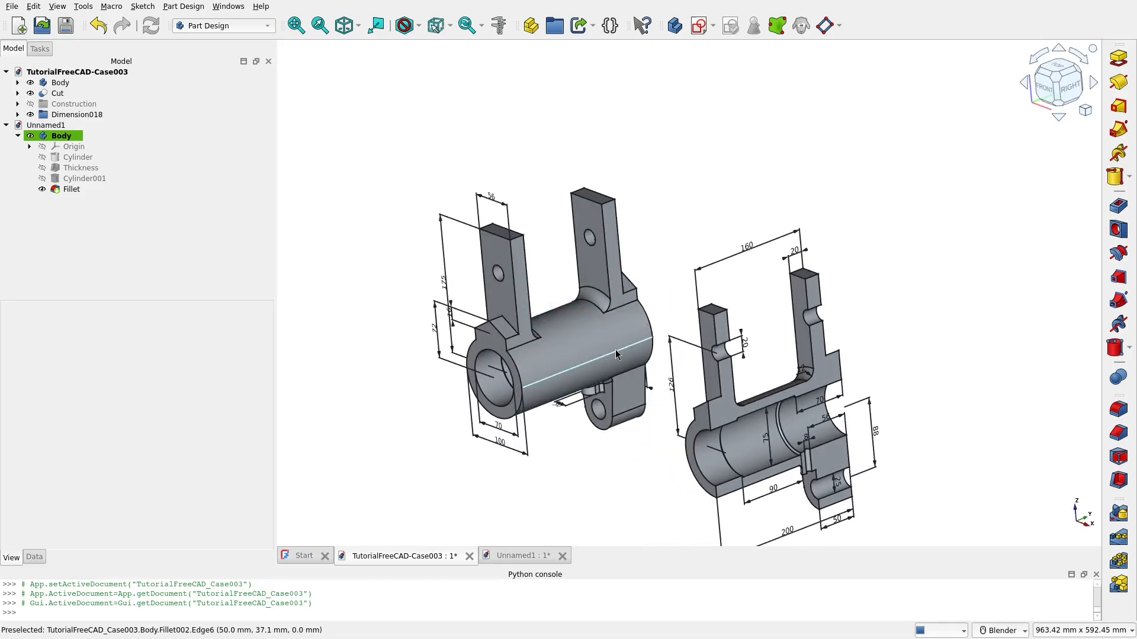
# Return to the new document and create a sketch on the body's XZ-plane
pyautogui.click(528, 559)
pyautogui.scroll(-3, 606, 350)
pyautogui.moveTo(591, 389); pyautogui.dragTo(748, 304, button='middle')
pyautogui.scroll(4, 512, 285)
pyautogui.click(699, 25)
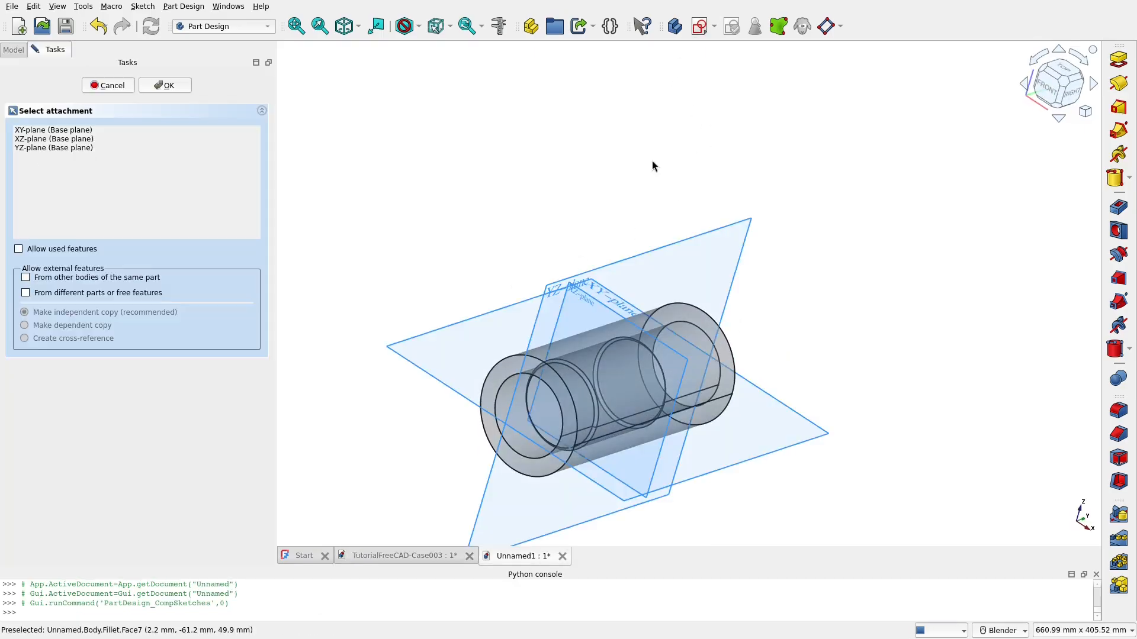
pyautogui.moveTo(724, 256); pyautogui.dragTo(735, 258, button='middle')
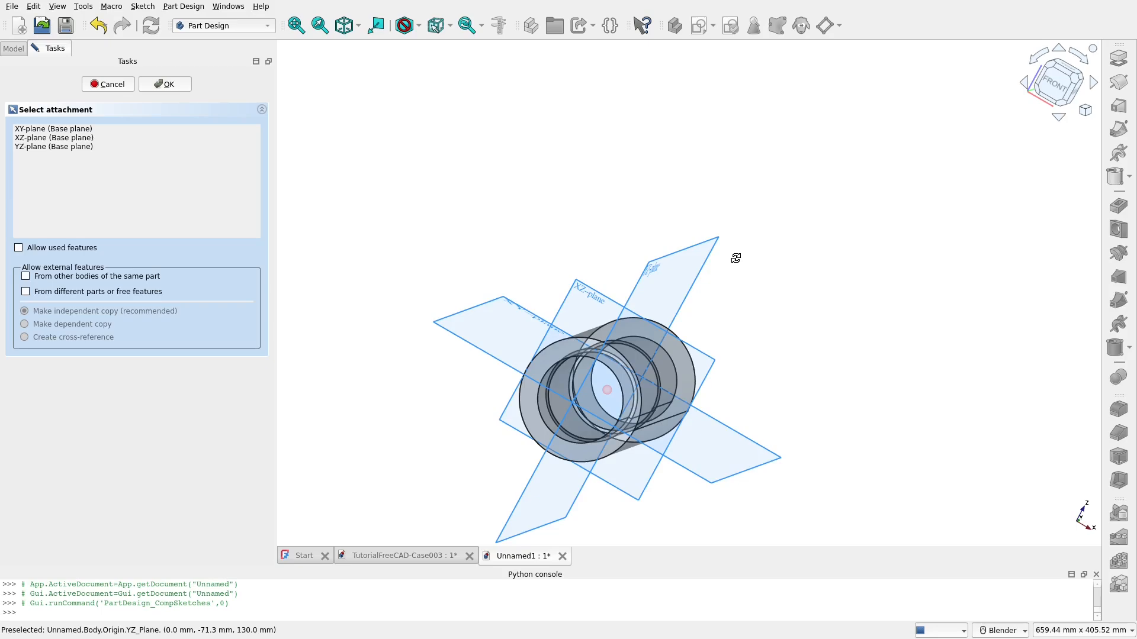
pyautogui.click(583, 293)
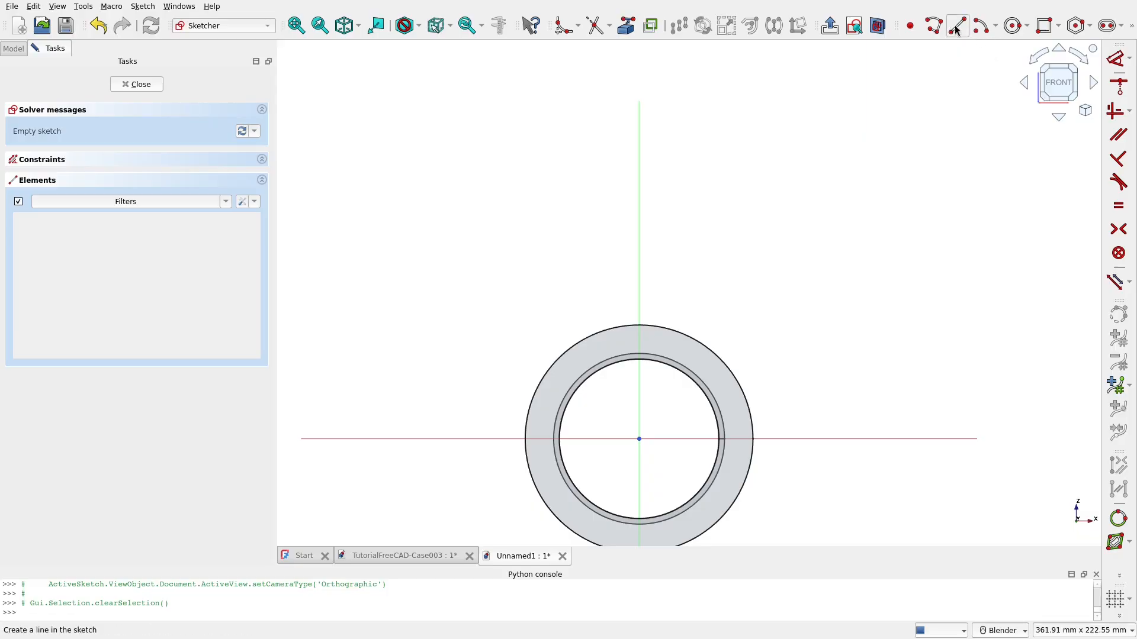
# Sketch an upright rectangle about 60 mm wide across the vertical axis, running from above the tube down to its bore edge
pyautogui.click(1042, 28)
pyautogui.click(580, 184)
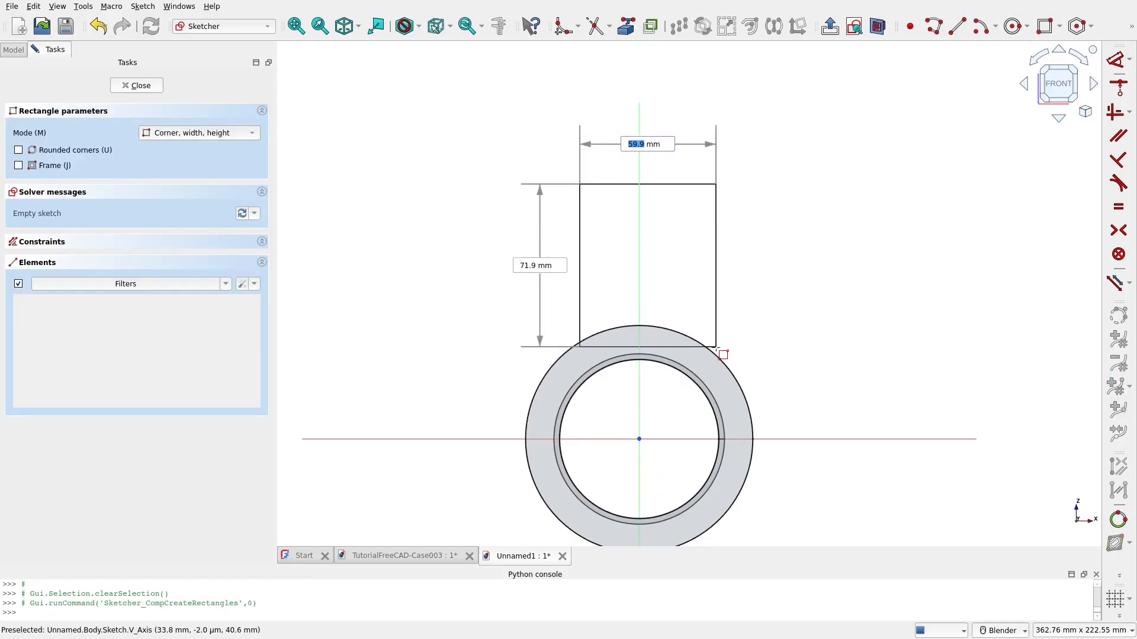
pyautogui.click(712, 359)
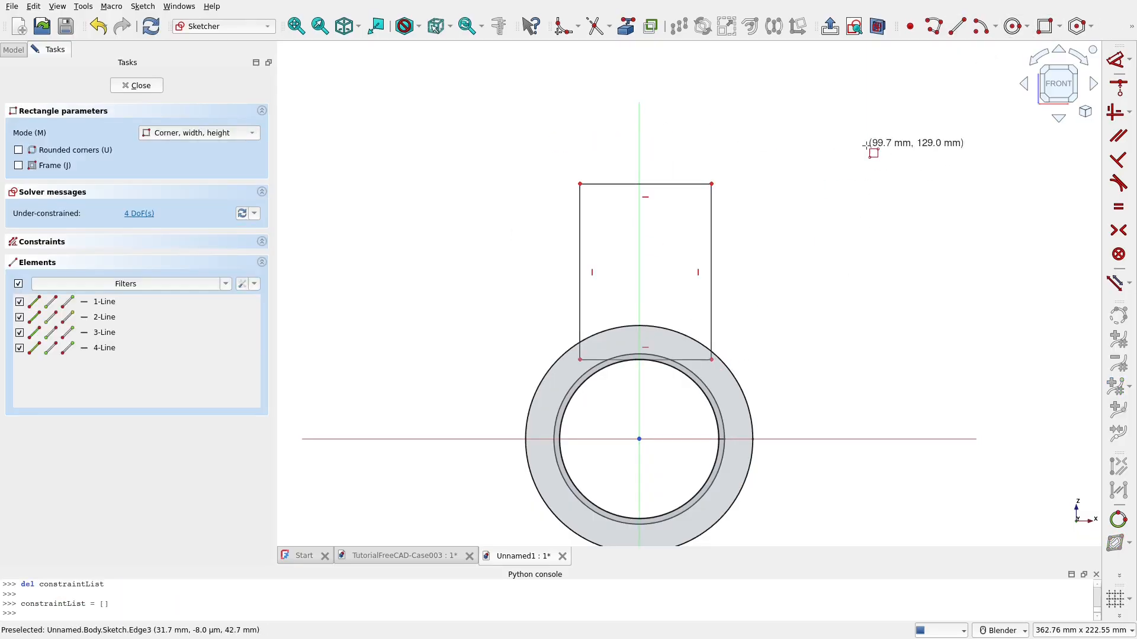
# Draw a two-segment polyline from the rectangle's left side to a peak on the vertical axis and down to its right side
pyautogui.click(934, 26)
pyautogui.click(581, 283)
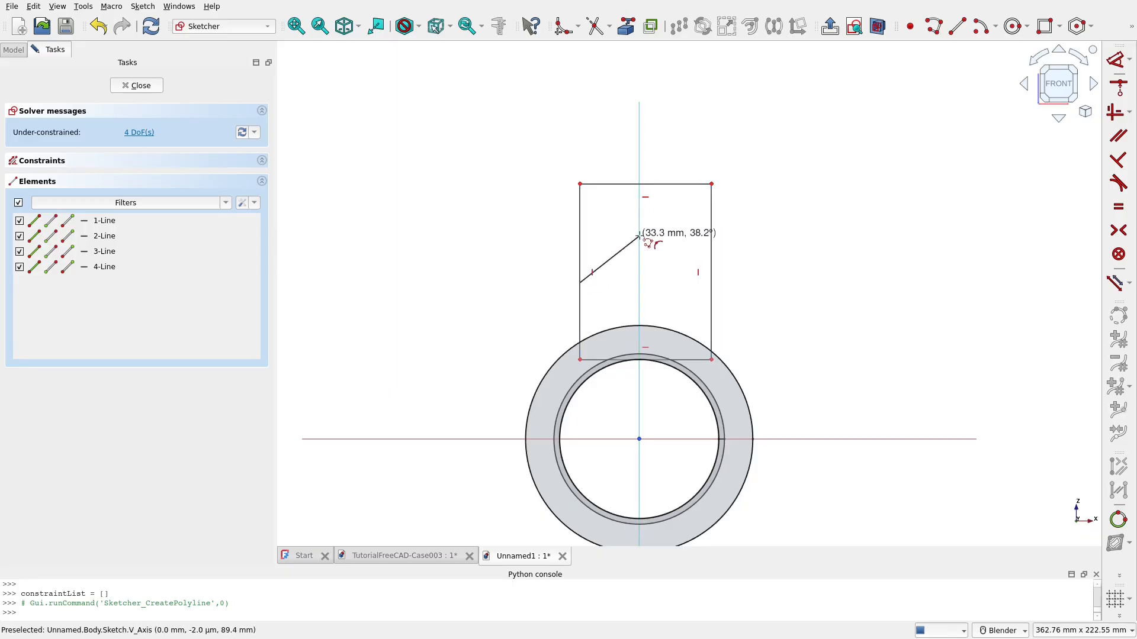
pyautogui.click(639, 236)
pyautogui.click(710, 271)
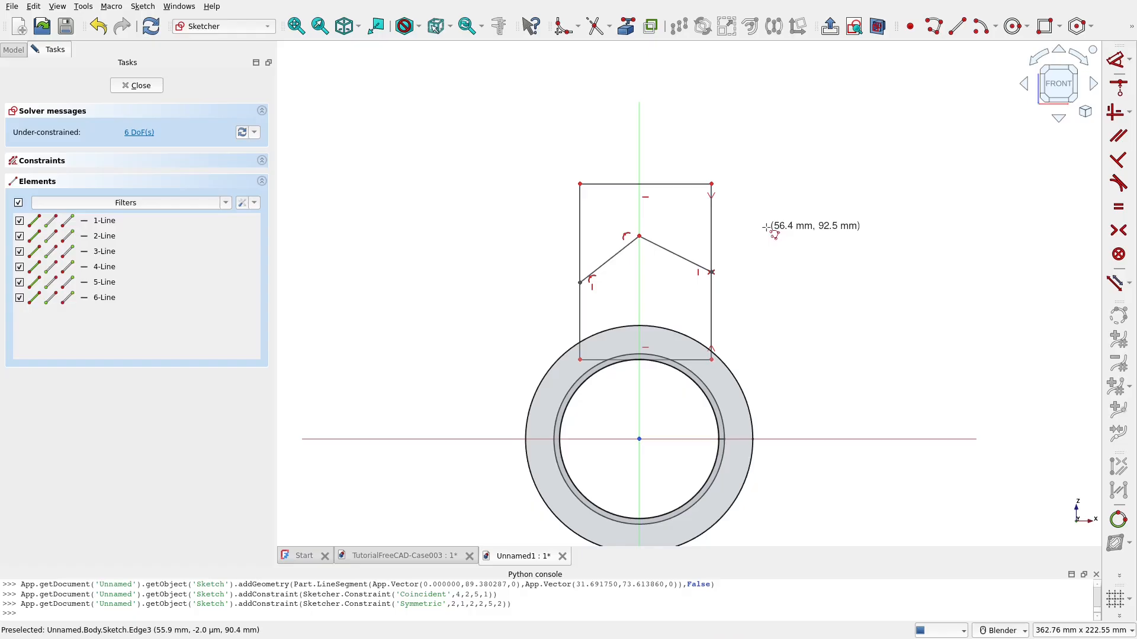
# Stretch the rectangle upward into a tall arm and reposition its lower right corner at about (22.6, 37.9) mm within the tube wall
pyautogui.scroll(-4, 593, 237)
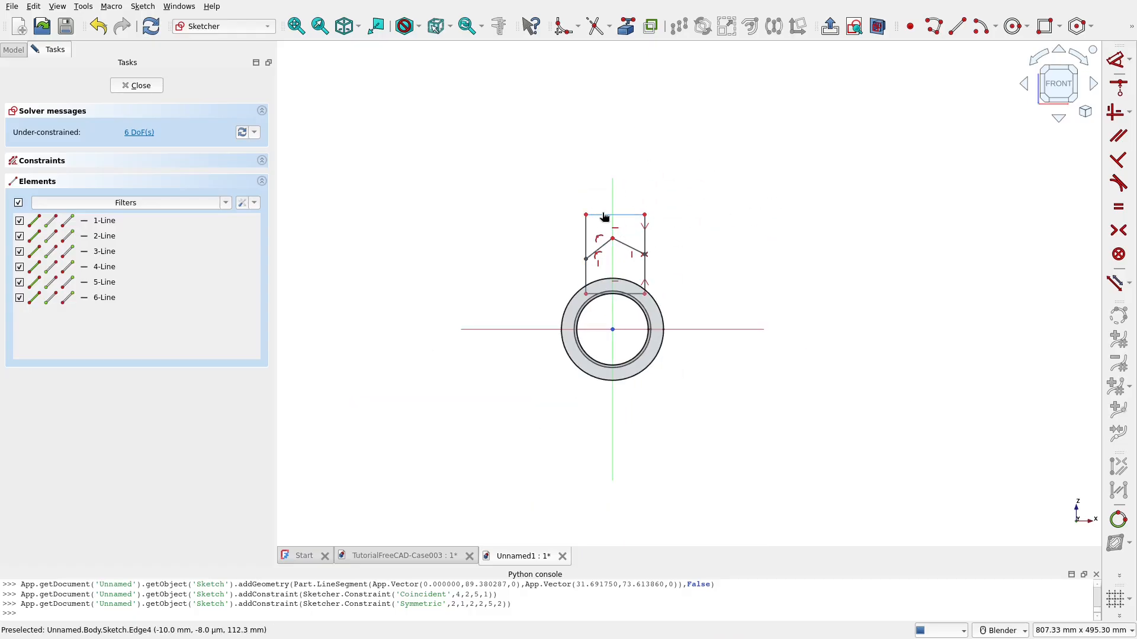
pyautogui.moveTo(603, 214); pyautogui.dragTo(609, 150)
pyautogui.moveTo(646, 217)
pyautogui.mouseDown()
pyautogui.moveTo(649, 252)
pyautogui.moveTo(654, 201)
pyautogui.mouseUp()
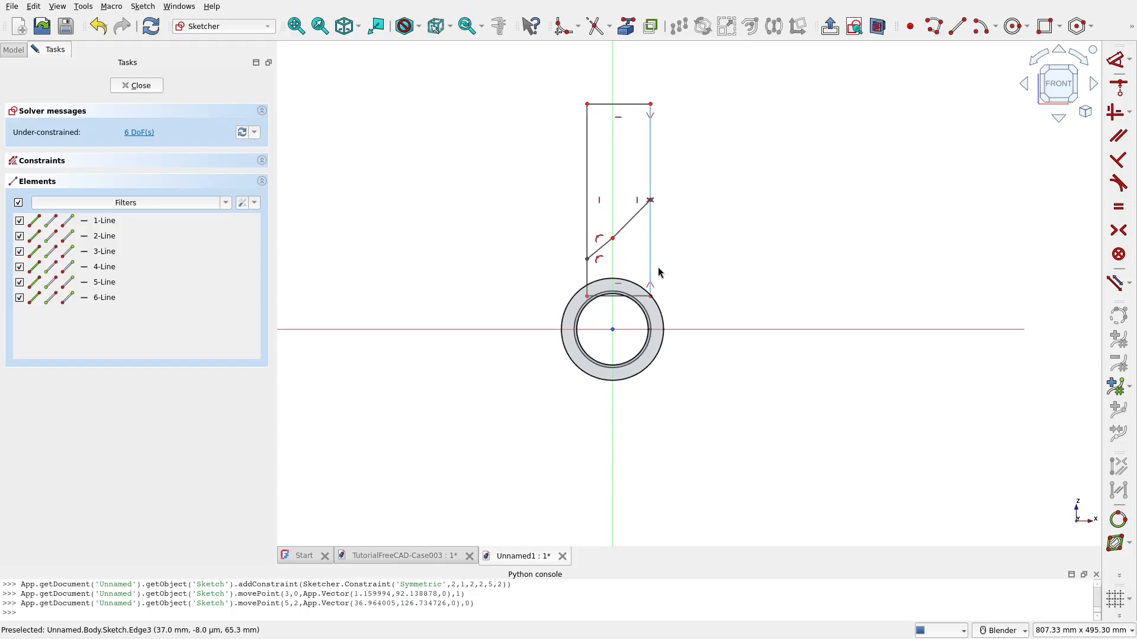
pyautogui.scroll(3, 657, 271)
pyautogui.moveTo(632, 317); pyautogui.dragTo(614, 307)
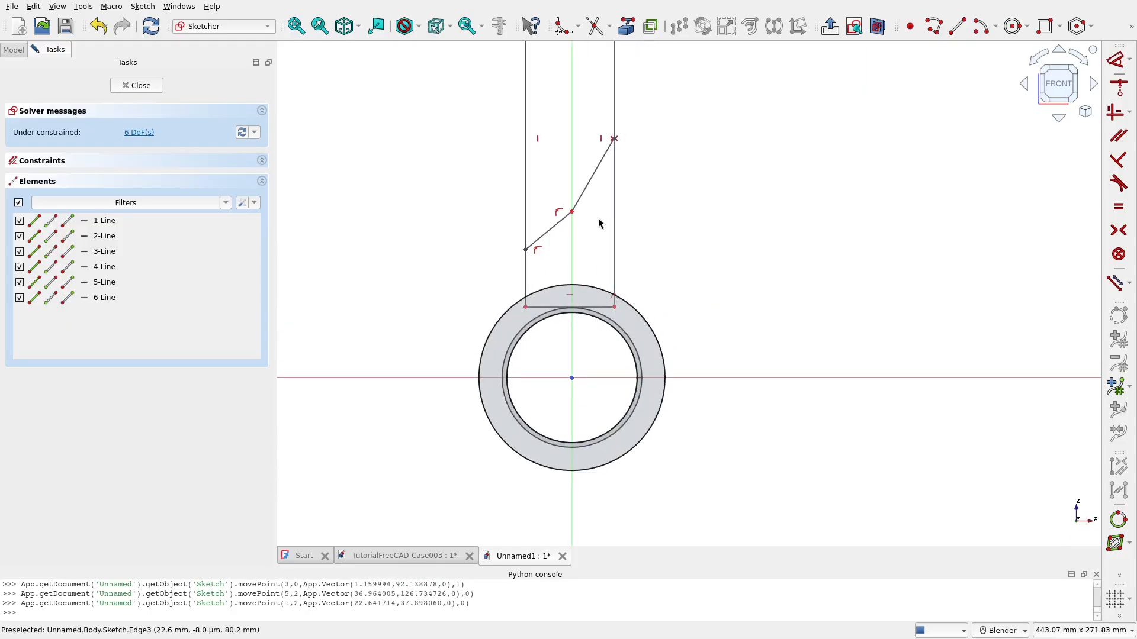
# Try a horizontal constraint between the polyline's two outer end points, and undo it
pyautogui.keyDown('shift'); pyautogui.moveTo(593, 221); pyautogui.dragTo(593, 302, button='middle'); pyautogui.keyUp('shift')
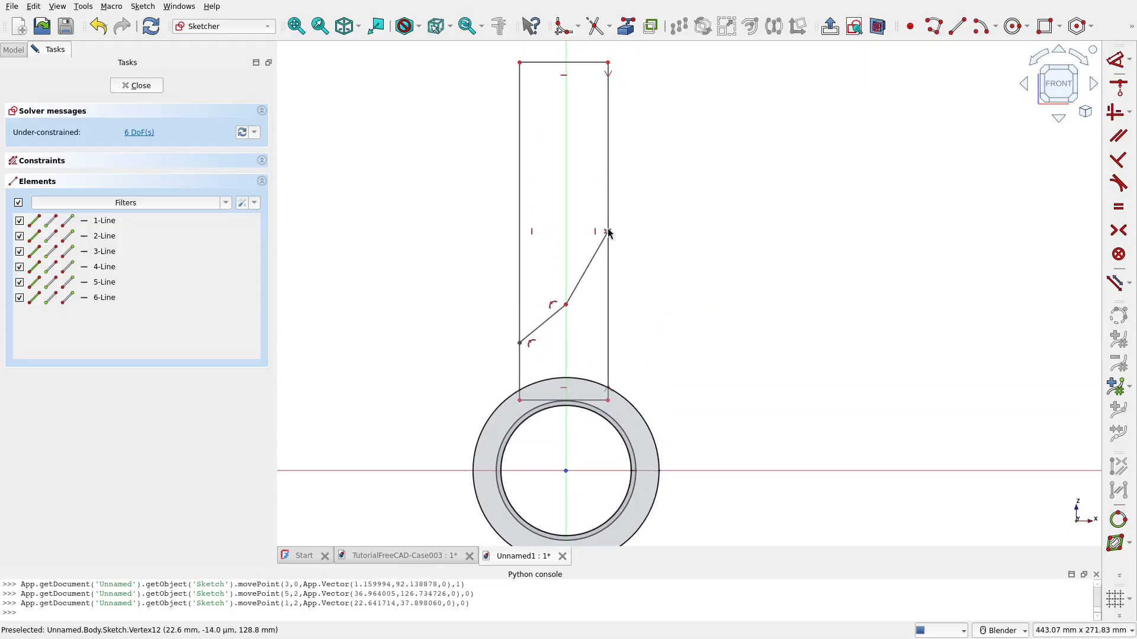
pyautogui.click(607, 231)
pyautogui.click(519, 344)
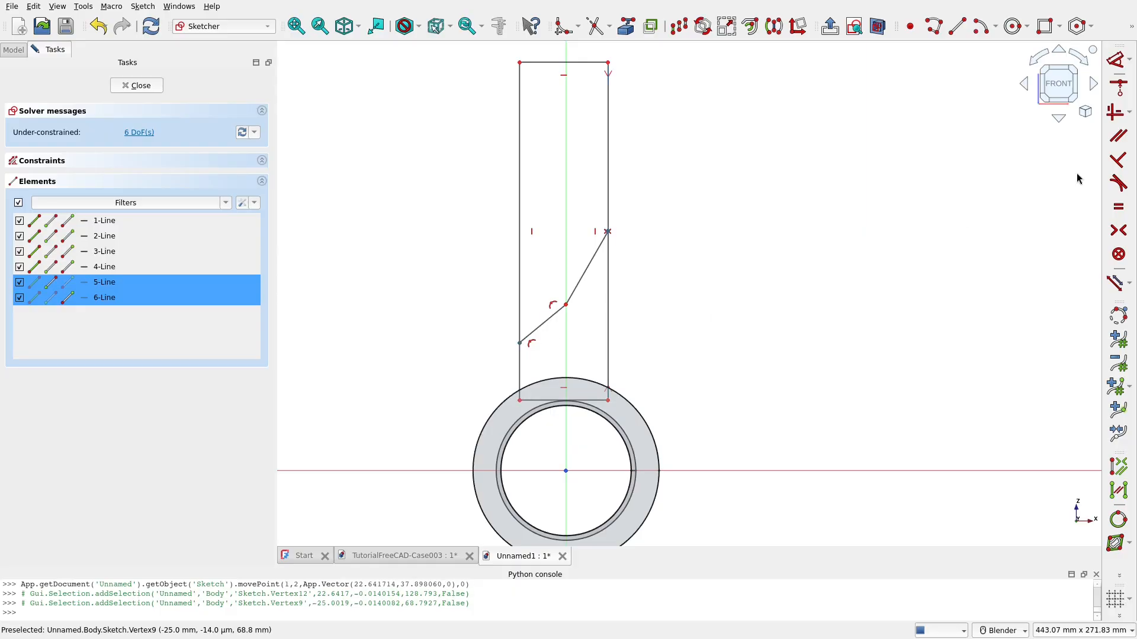
pyautogui.click(1118, 113)
pyautogui.hotkey('ctrl', 'z')
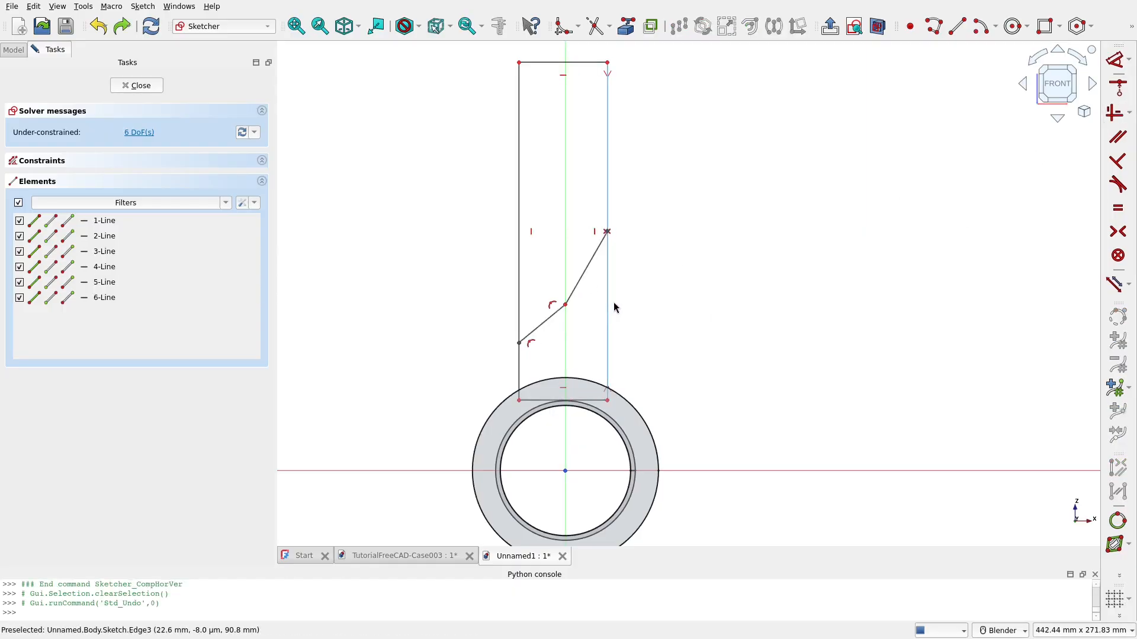
# Lower the polyline's right end to about (20.1, 68.5) mm, near its left end's height, and constrain both ends horizontally
pyautogui.moveTo(608, 232); pyautogui.dragTo(603, 343)
pyautogui.click(519, 343)
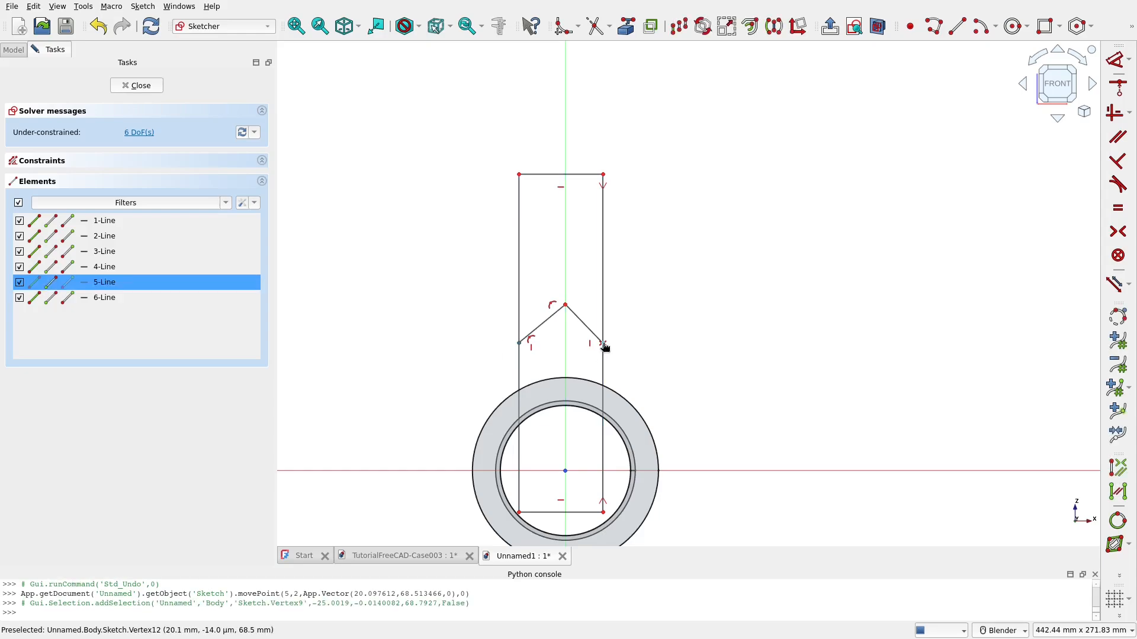
pyautogui.click(603, 343)
pyautogui.click(1115, 114)
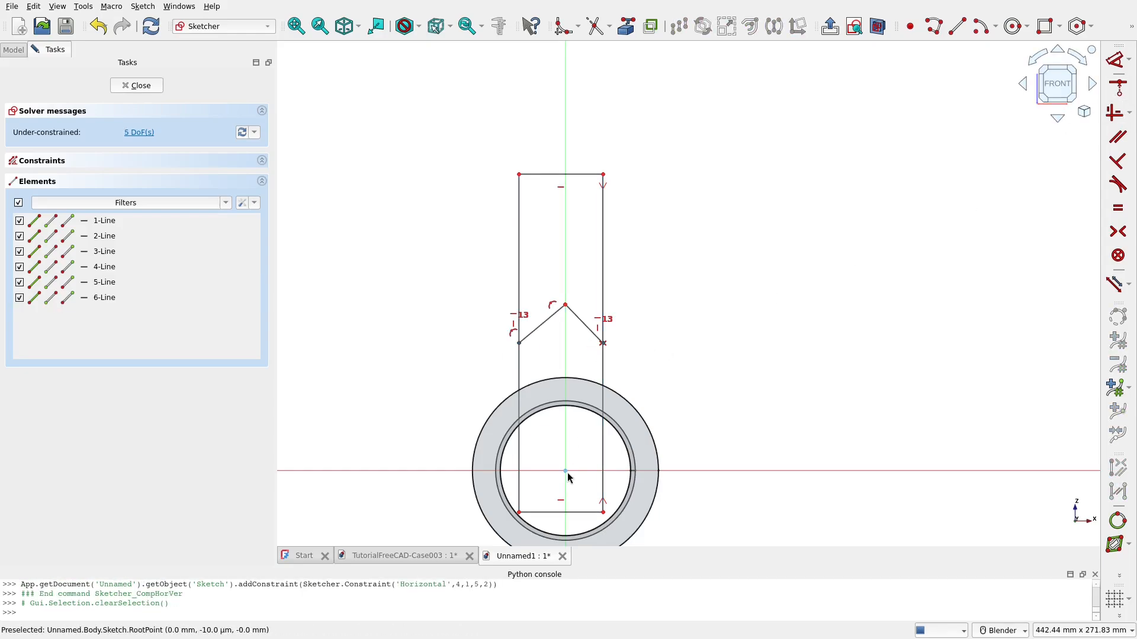
# Raise the polyline's peak to about 110.5 mm and move the rectangle's right corners to about (25.8, 208.9) and (18.2, 41.1) mm
pyautogui.moveTo(565, 305)
pyautogui.mouseDown()
pyautogui.moveTo(567, 221)
pyautogui.moveTo(566, 264)
pyautogui.mouseUp()
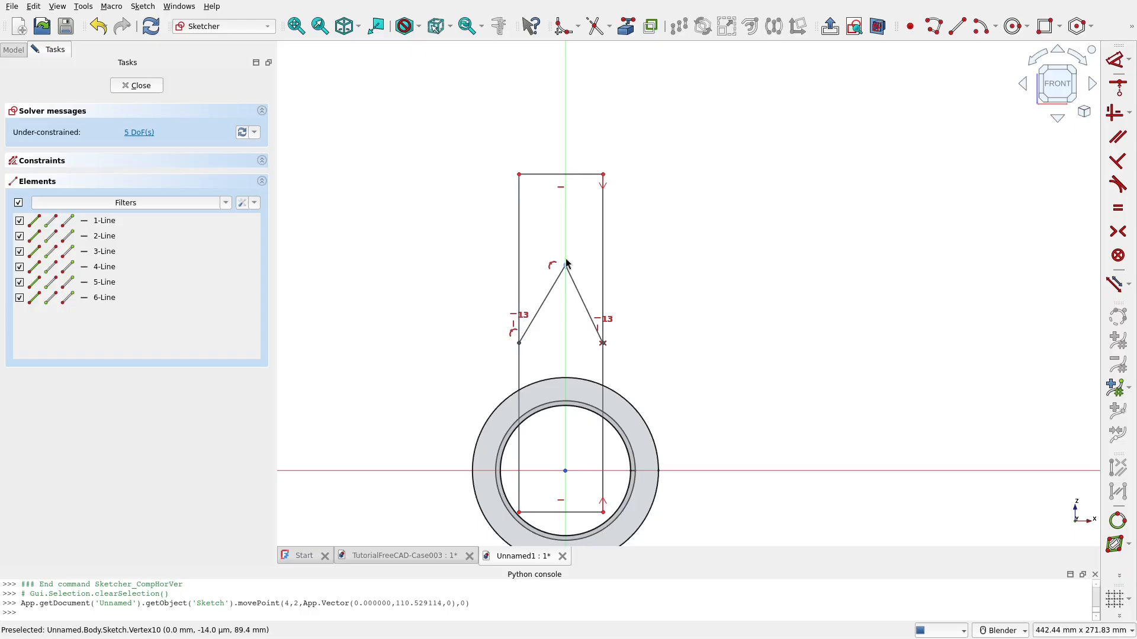
pyautogui.moveTo(602, 174); pyautogui.dragTo(614, 82)
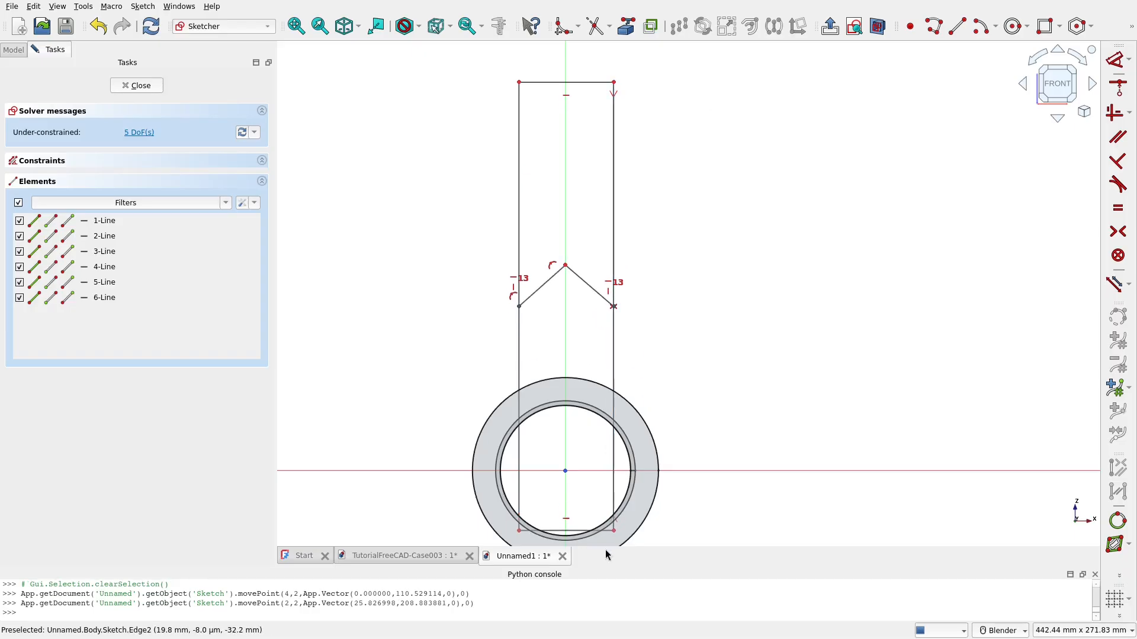
pyautogui.moveTo(612, 531); pyautogui.dragTo(601, 395)
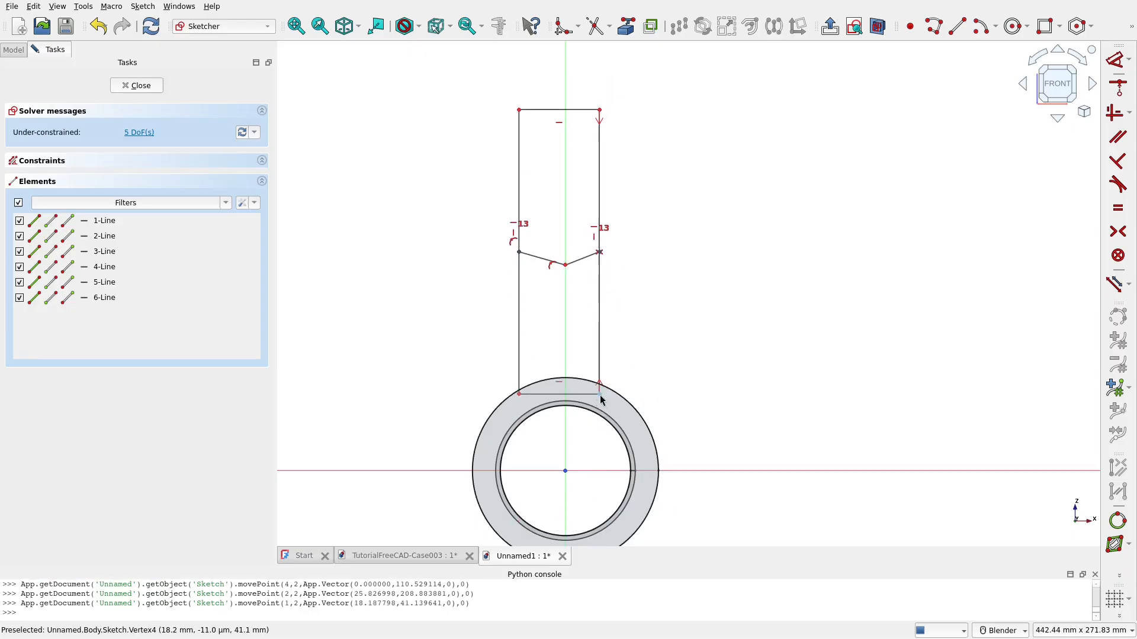
# Try to make the rectangle's two upper corners symmetric, moving the polyline's peak to about 124.2 mm, and clear the selection
pyautogui.click(601, 111)
pyautogui.click(519, 111)
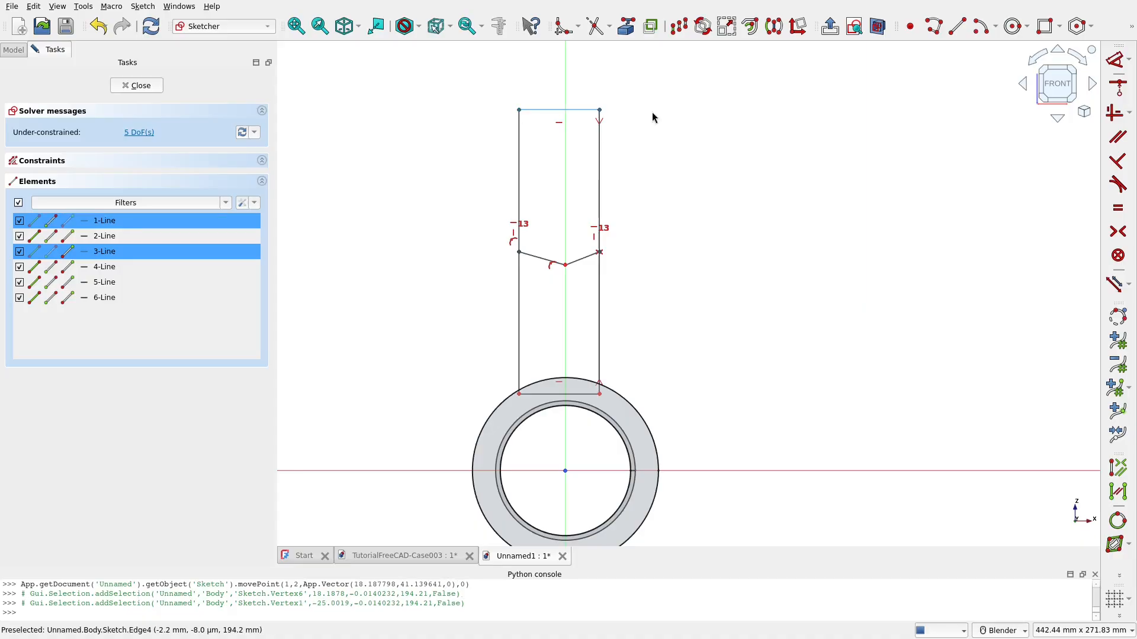
pyautogui.click(1118, 236)
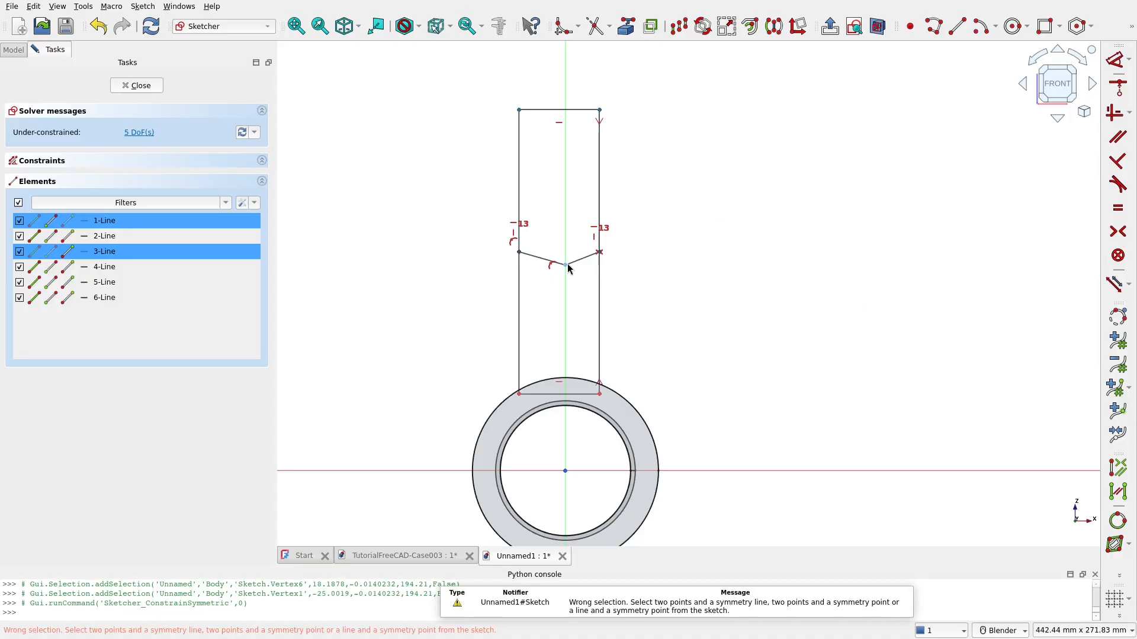
pyautogui.moveTo(566, 266); pyautogui.dragTo(566, 240)
pyautogui.click(561, 123)
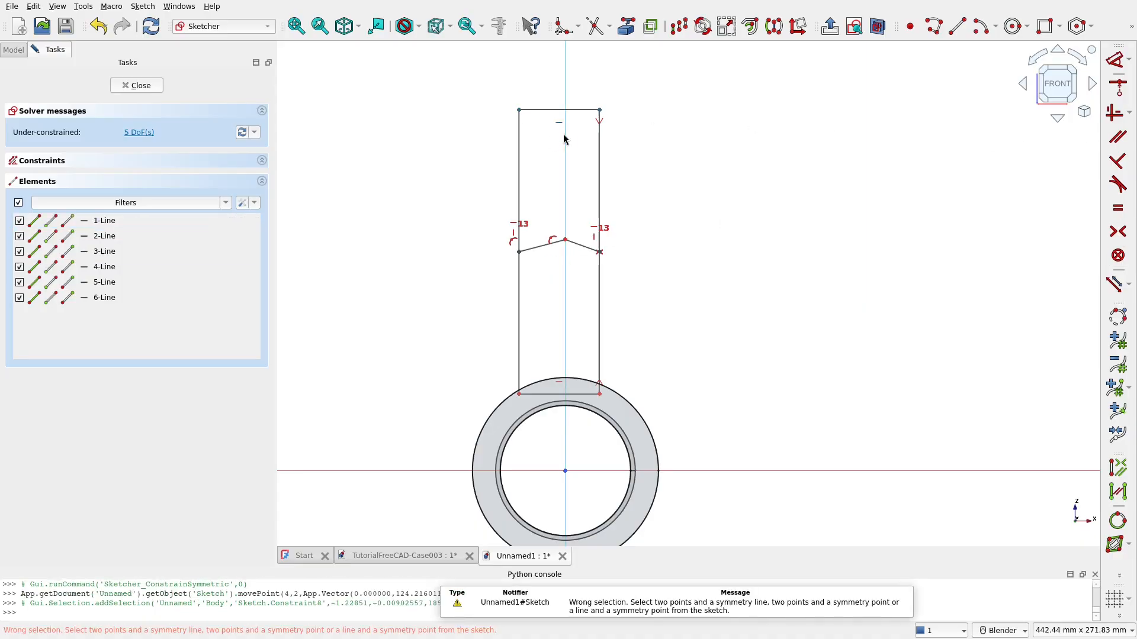
pyautogui.click(568, 172)
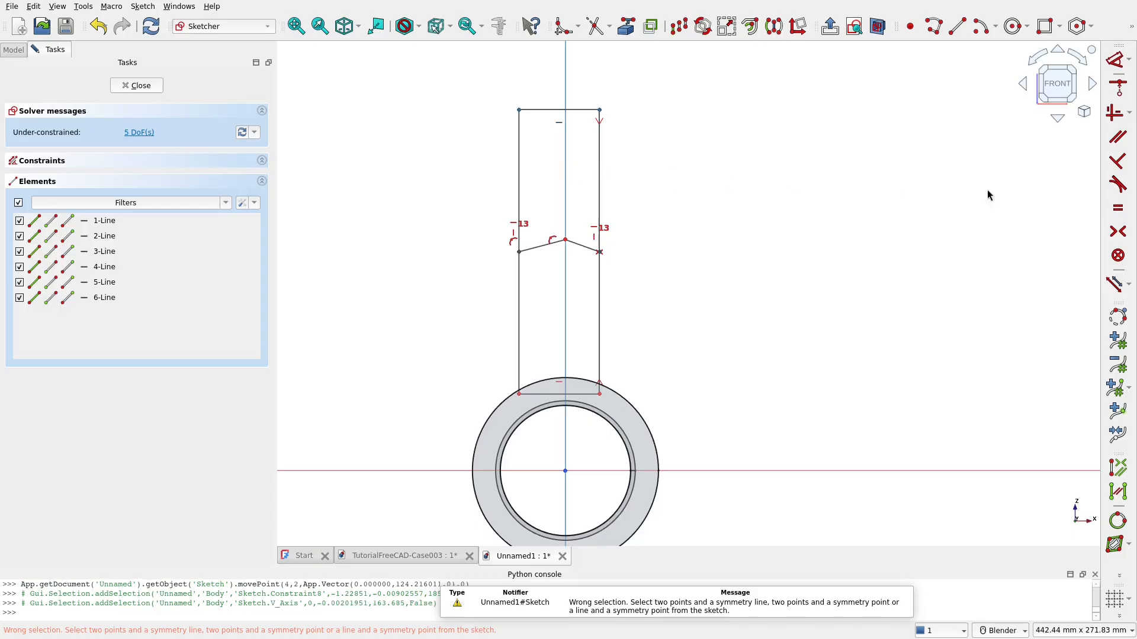
pyautogui.press('s')
pyautogui.click(520, 110)
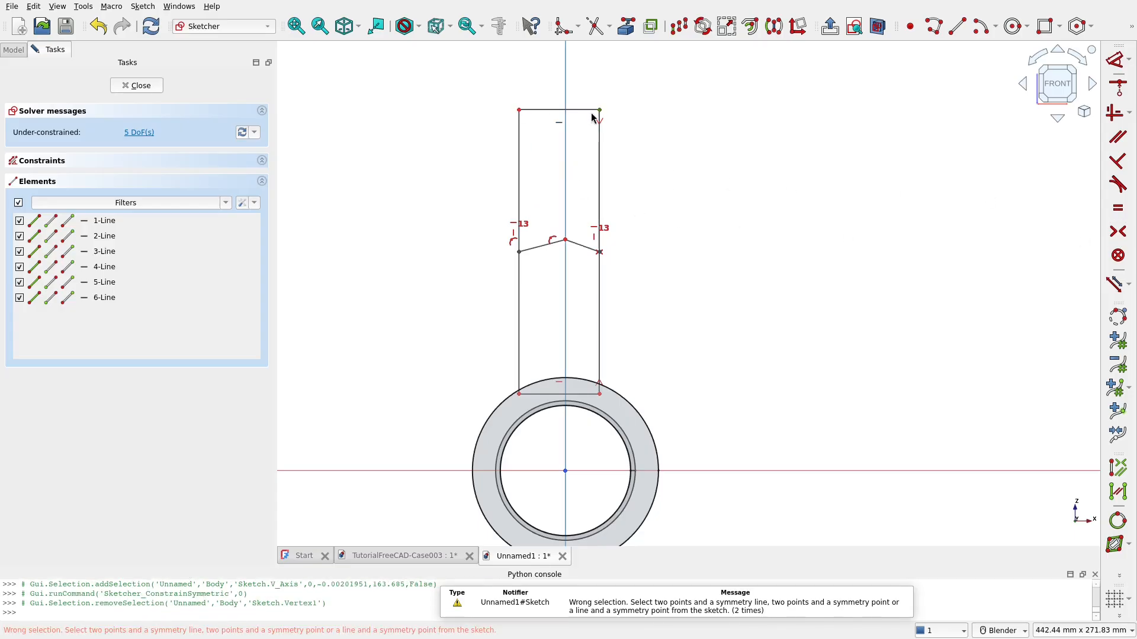
pyautogui.click(664, 105)
# Constrain the rectangle's two upper corners symmetric about the vertical axis, and reshape the polyline with its peak at about 135 mm
pyautogui.click(519, 110)
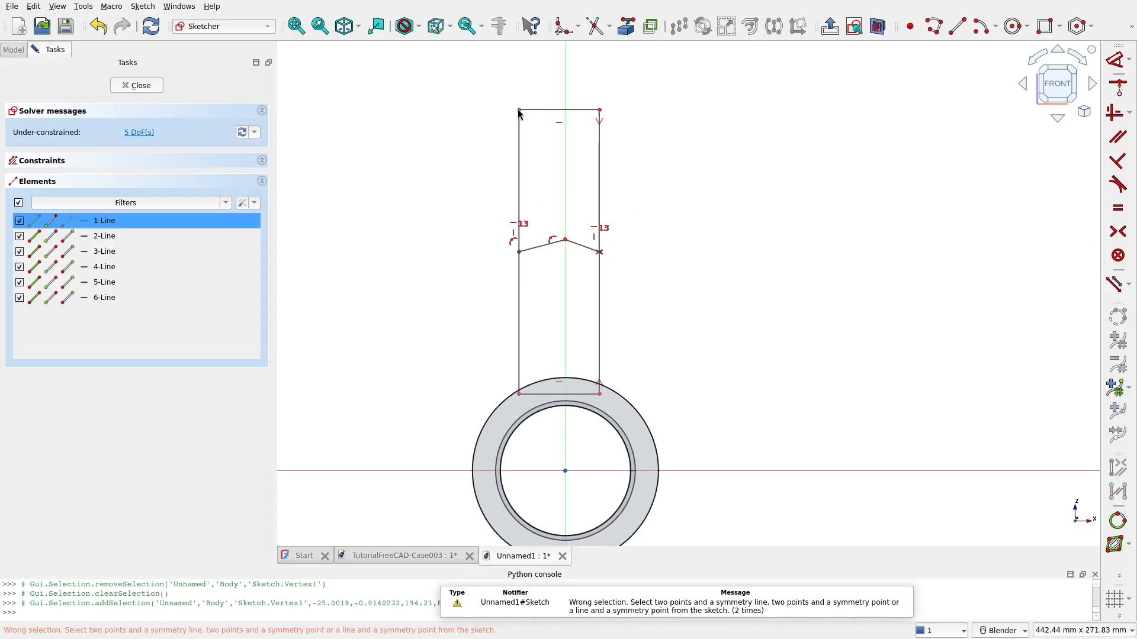
pyautogui.click(599, 110)
pyautogui.click(565, 172)
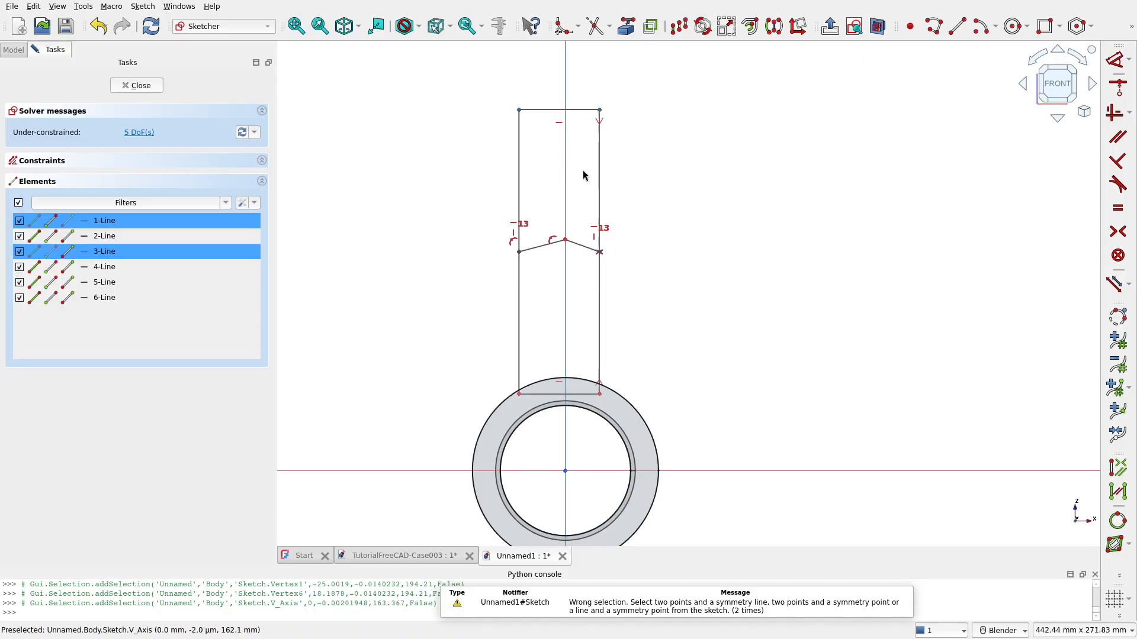
pyautogui.click(1117, 231)
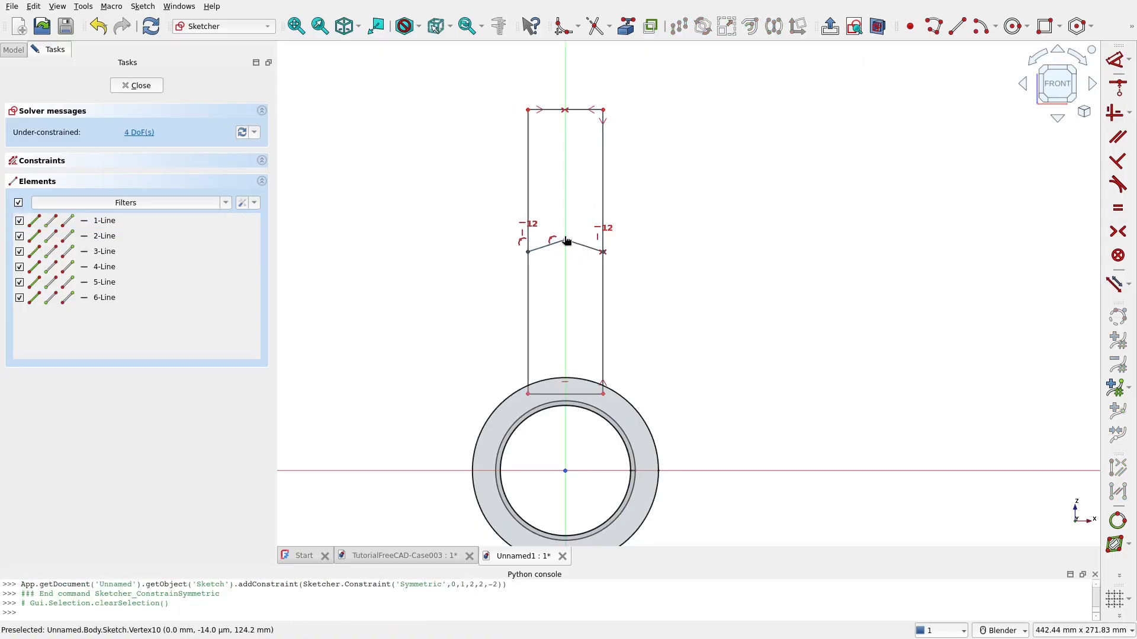
pyautogui.moveTo(566, 241); pyautogui.dragTo(532, 255)
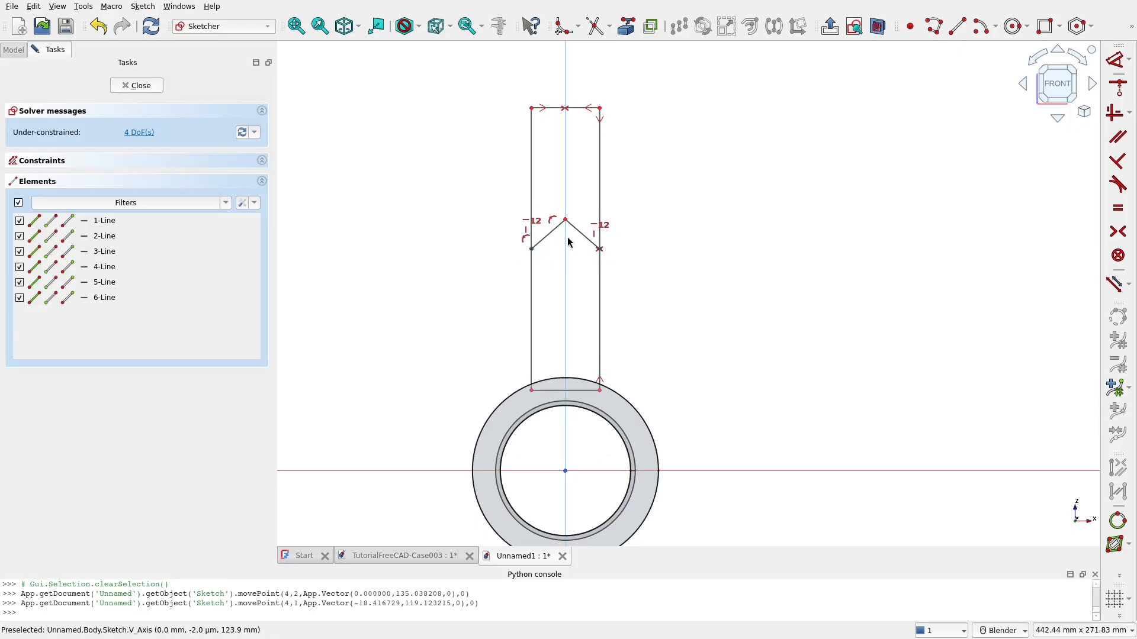
# Examine the arm dimensions on the reference part in the TutorialFreeCAD-Case003 document, and return to the new document's sketch
pyautogui.click(432, 560)
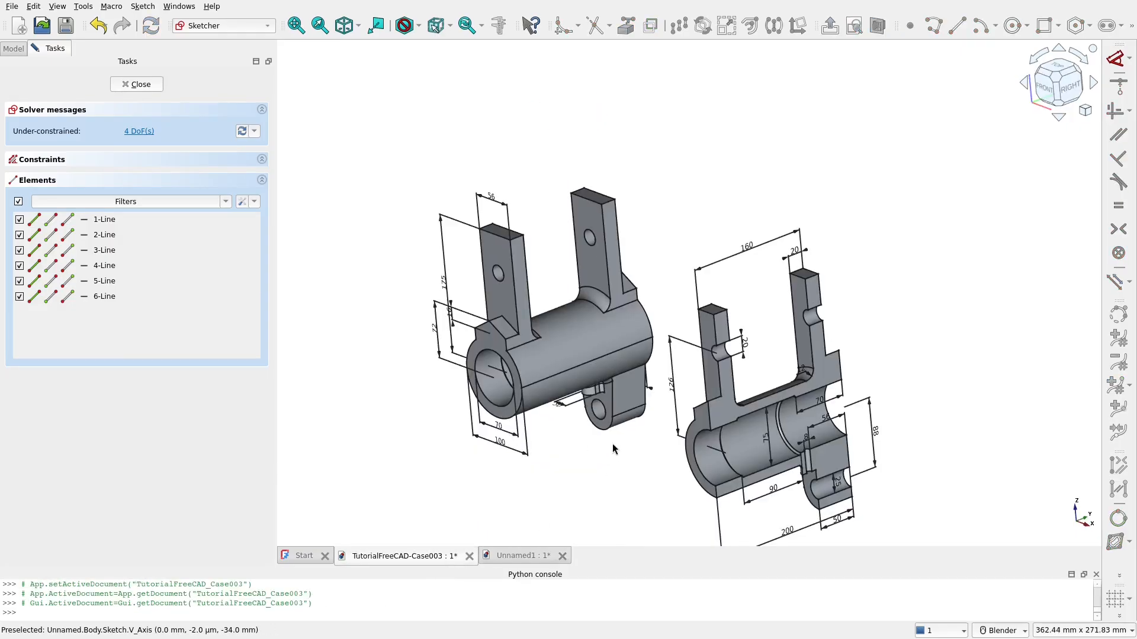
pyautogui.scroll(5, 612, 443)
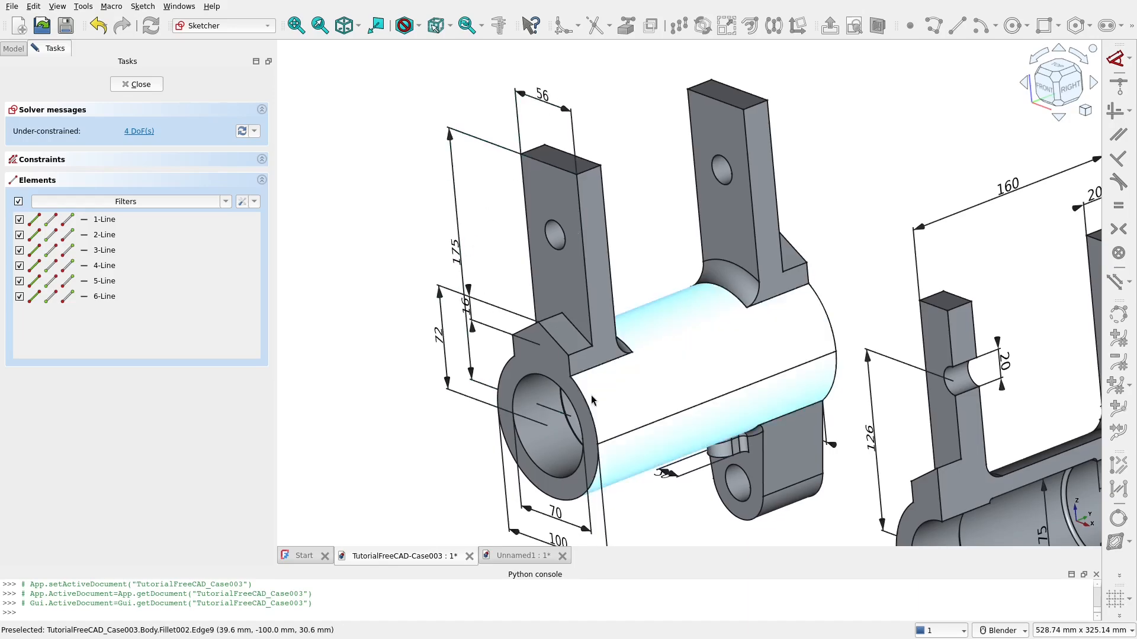
pyautogui.click(520, 556)
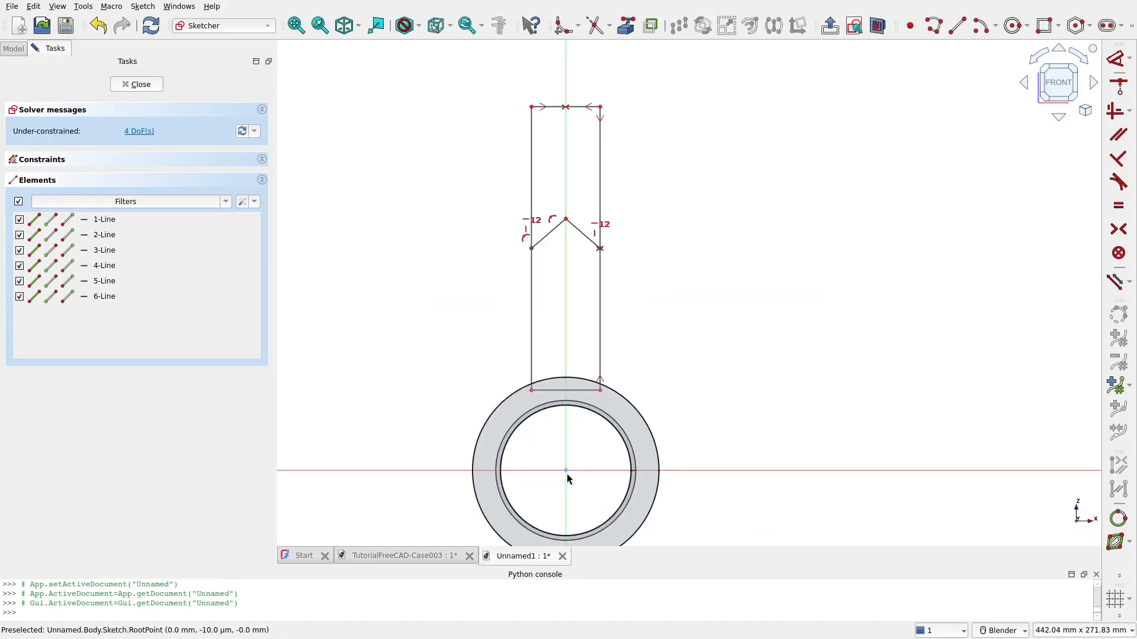
pyautogui.click(567, 471)
pyautogui.click(531, 107)
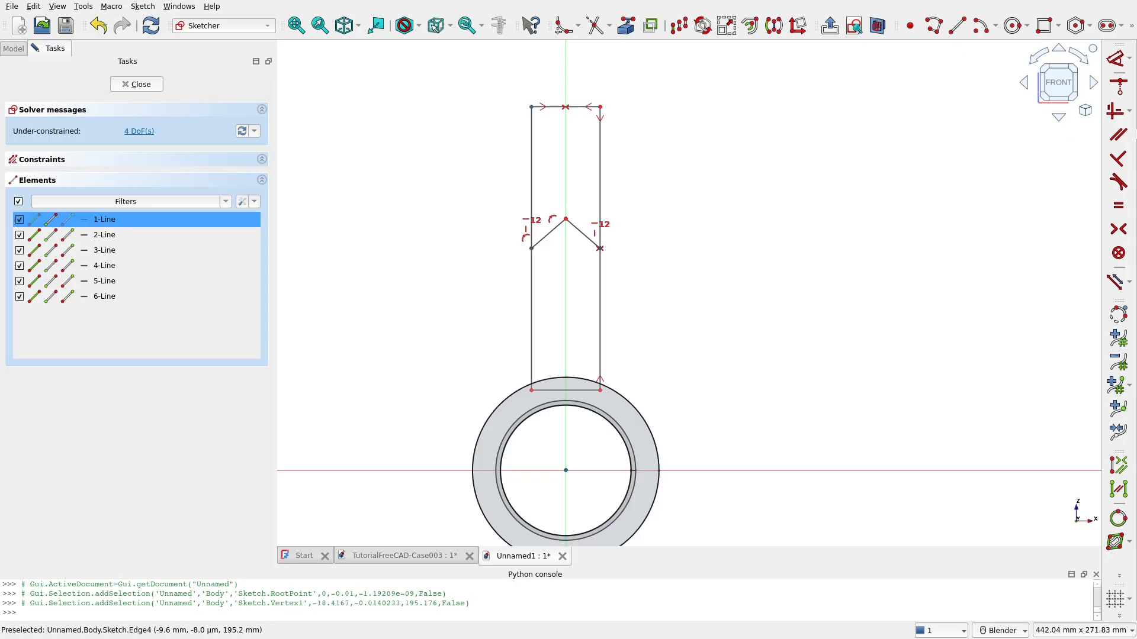
pyautogui.click(1116, 59)
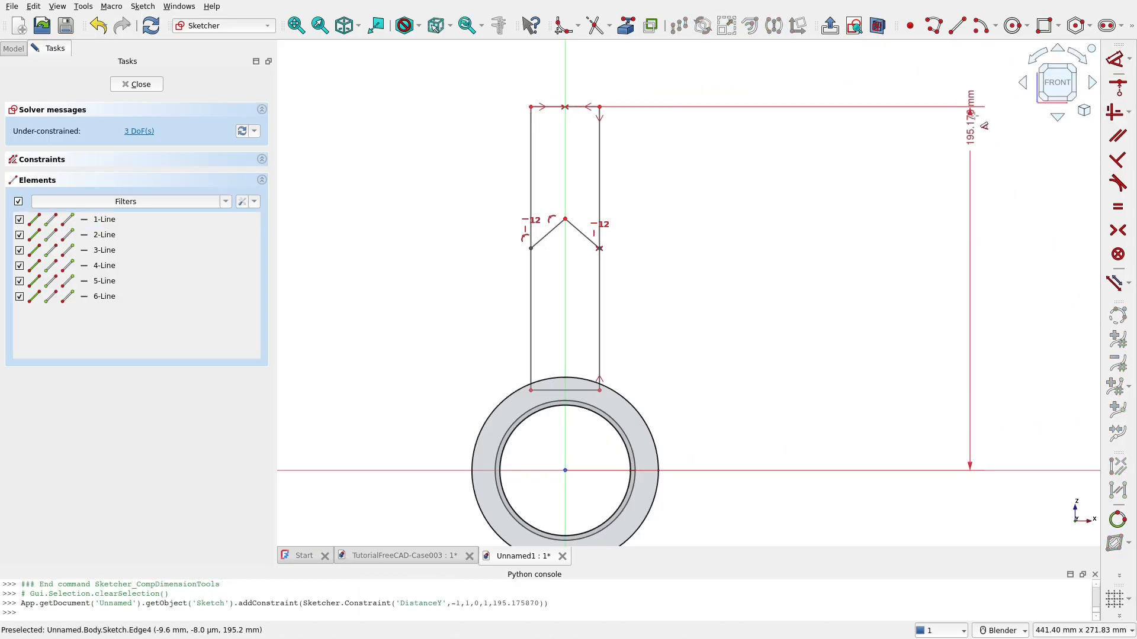
pyautogui.click(983, 116)
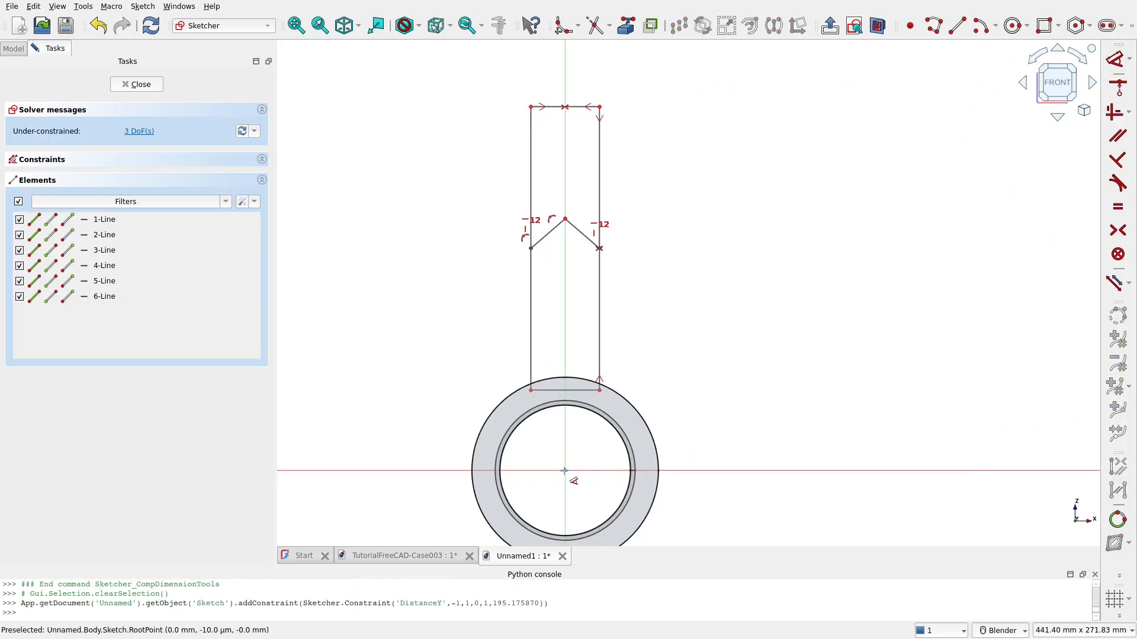
# Set the vertical distance from the origin to the rectangle's upper left corner to 175 mm
pyautogui.click(565, 471)
pyautogui.click(531, 107)
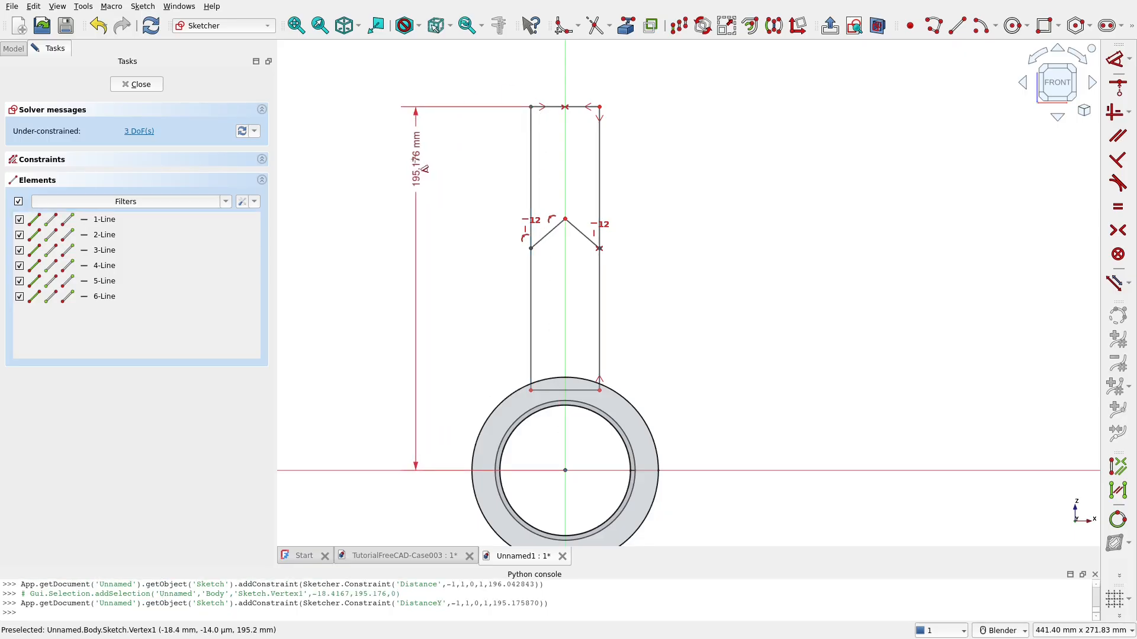
pyautogui.click(405, 244)
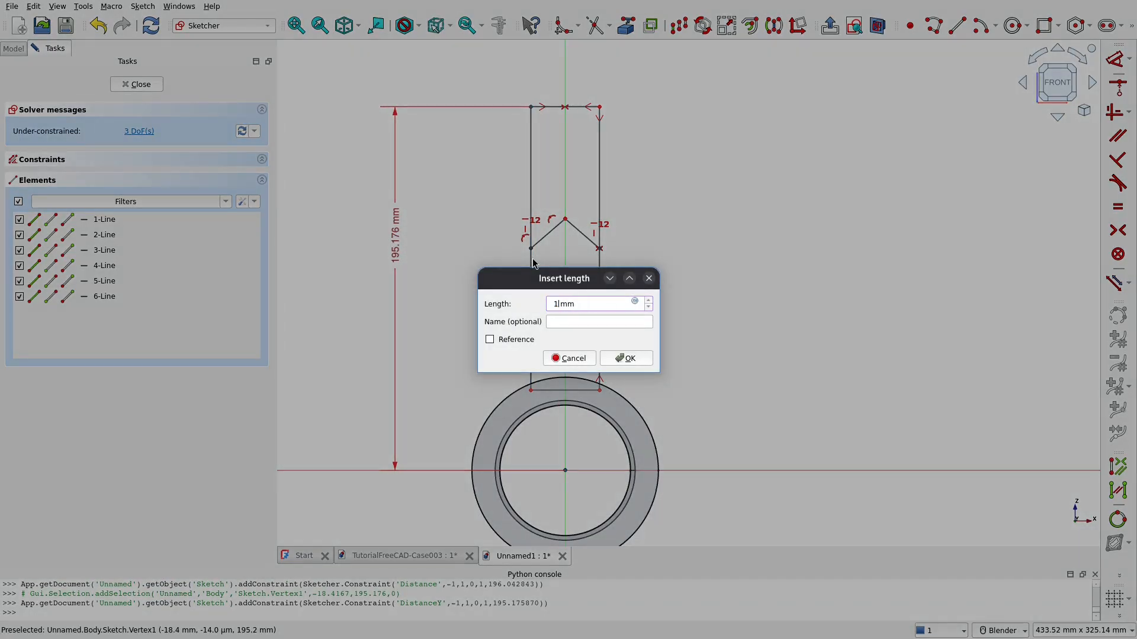
pyautogui.click(629, 359)
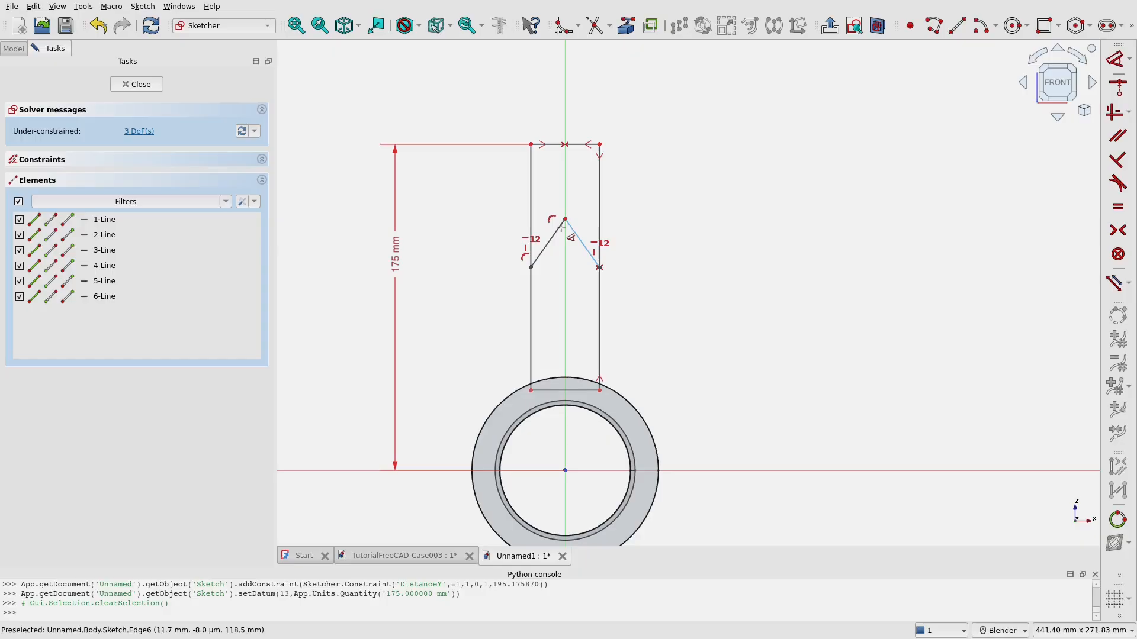
# Try to dimension the width of the rectangle's top edge, undo the attempt and restore the front view
pyautogui.click(560, 148)
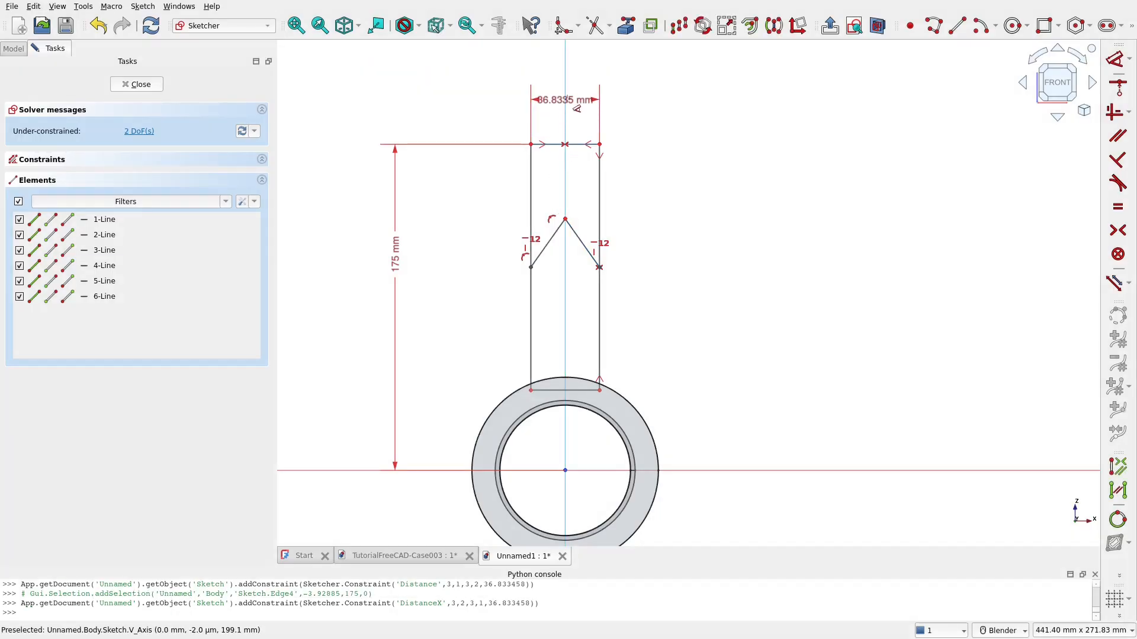
pyautogui.click(565, 100)
pyautogui.press('6')
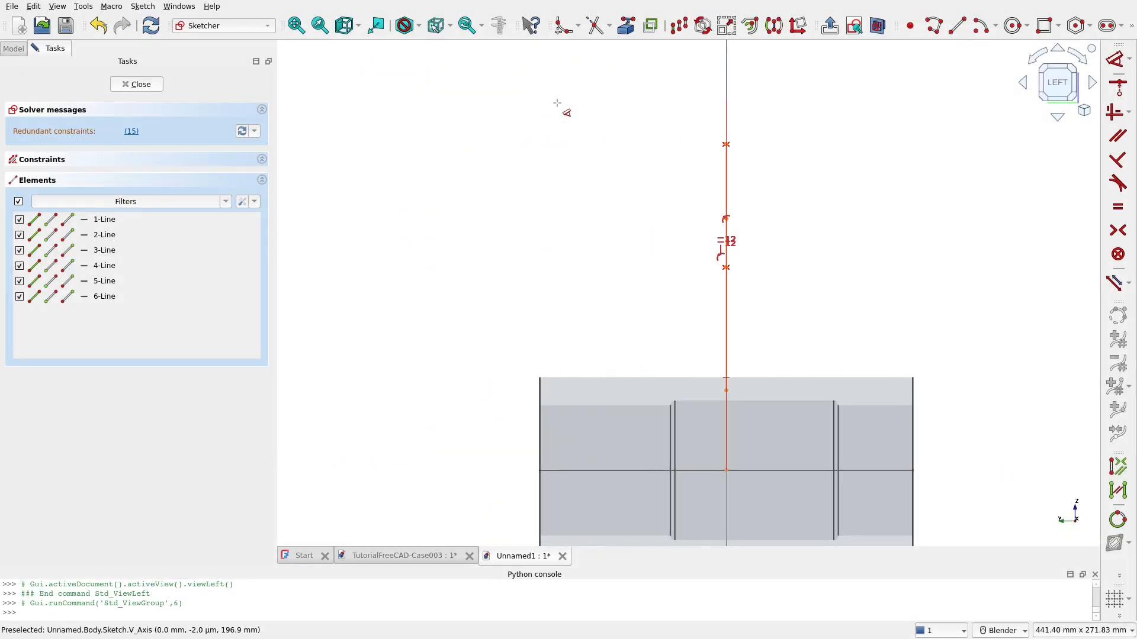
pyautogui.hotkey('ctrl', 'z')
pyautogui.scroll(-5, 748, 267)
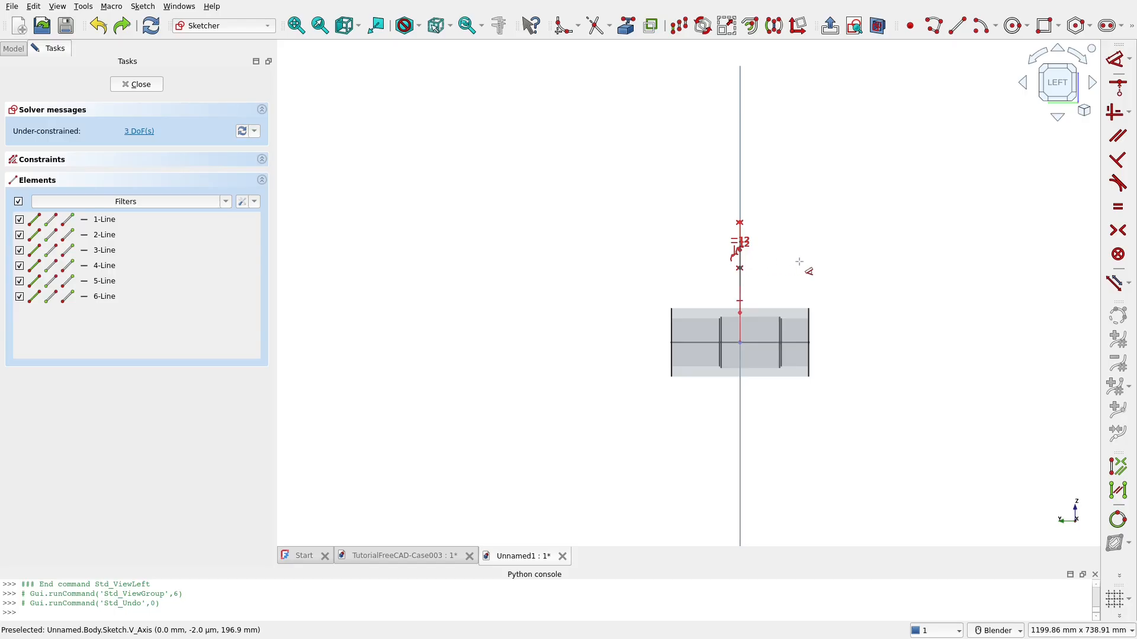
pyautogui.press('Escape')
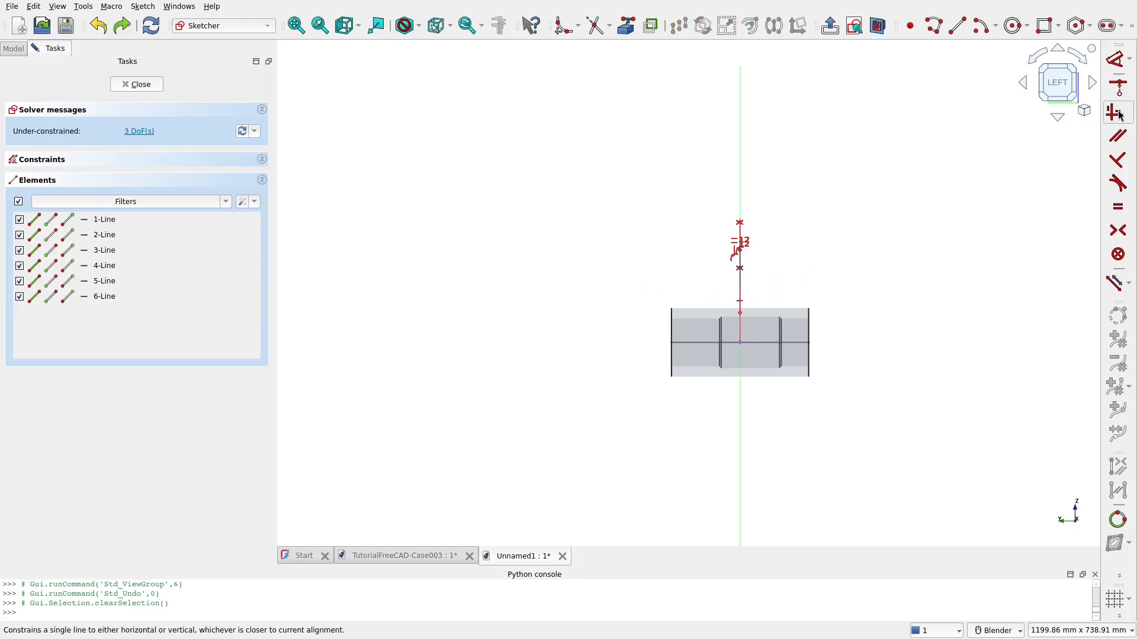
pyautogui.click(1023, 83)
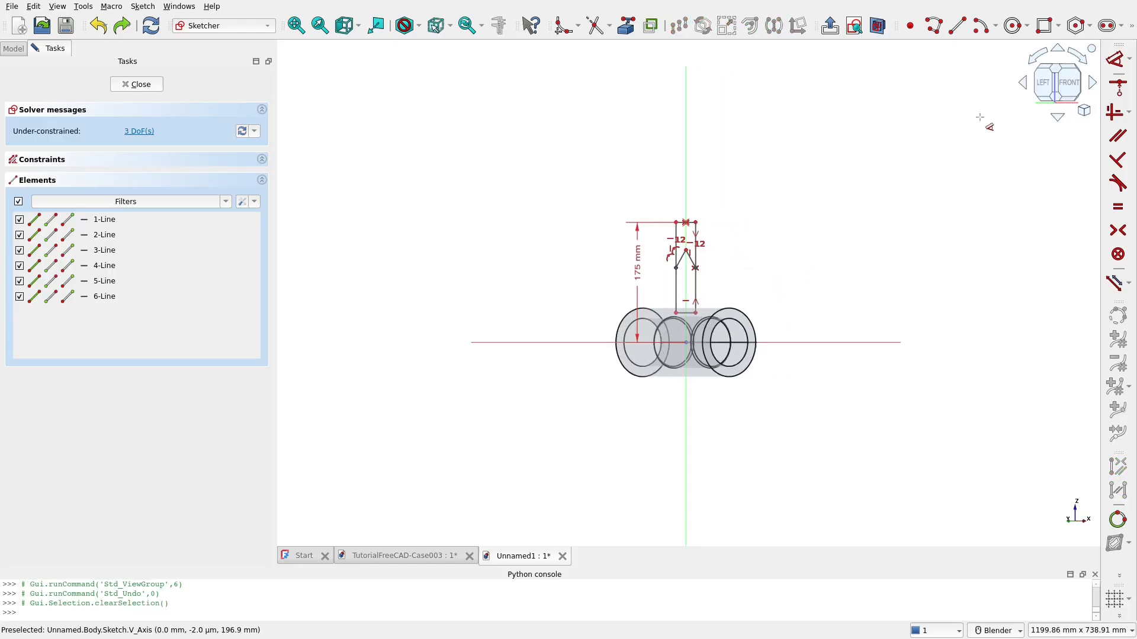
pyautogui.scroll(5, 688, 309)
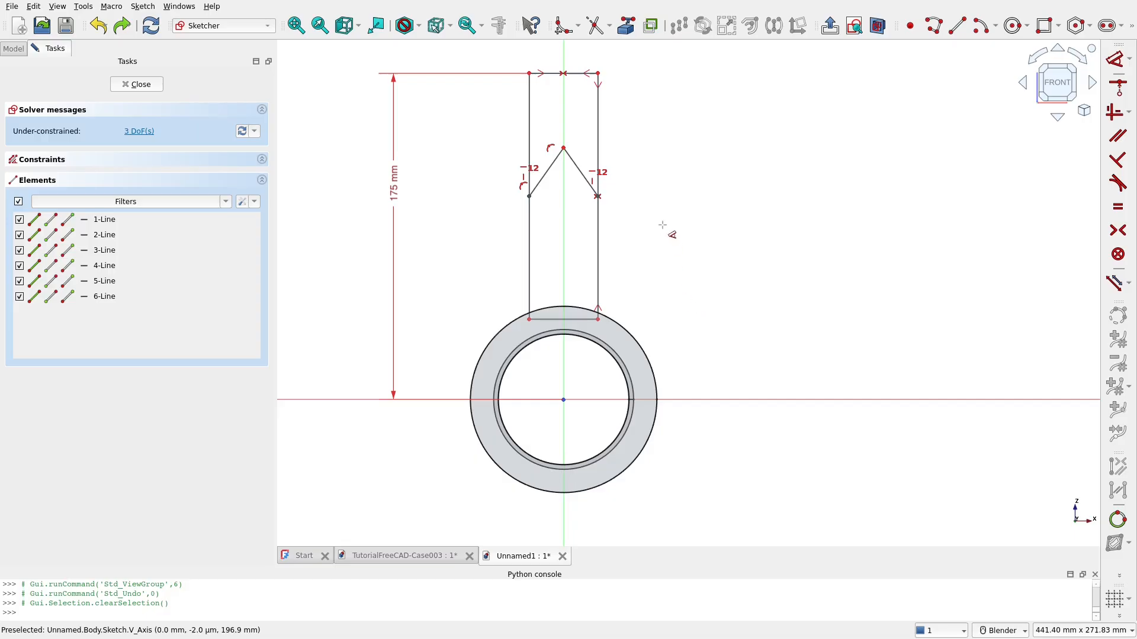
# Dimension the rectangle's top edge to a width of 56 mm and centre the dimension text above it
pyautogui.keyDown('shift'); pyautogui.moveTo(662, 225); pyautogui.dragTo(672, 313, button='middle'); pyautogui.keyUp('shift')
pyautogui.click(562, 162)
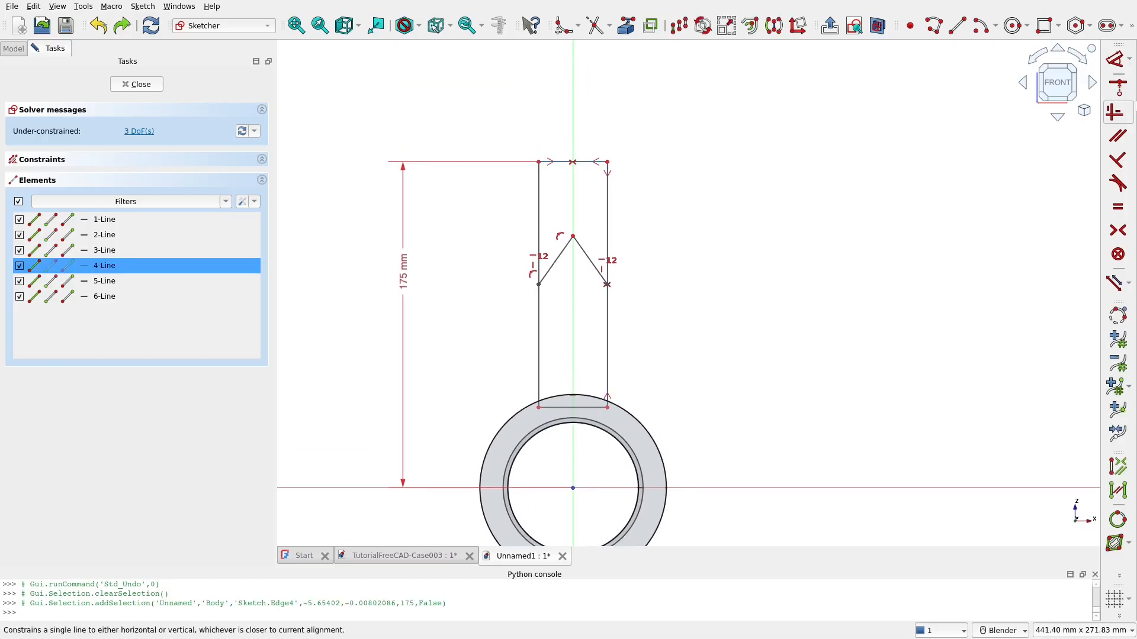
pyautogui.click(1117, 61)
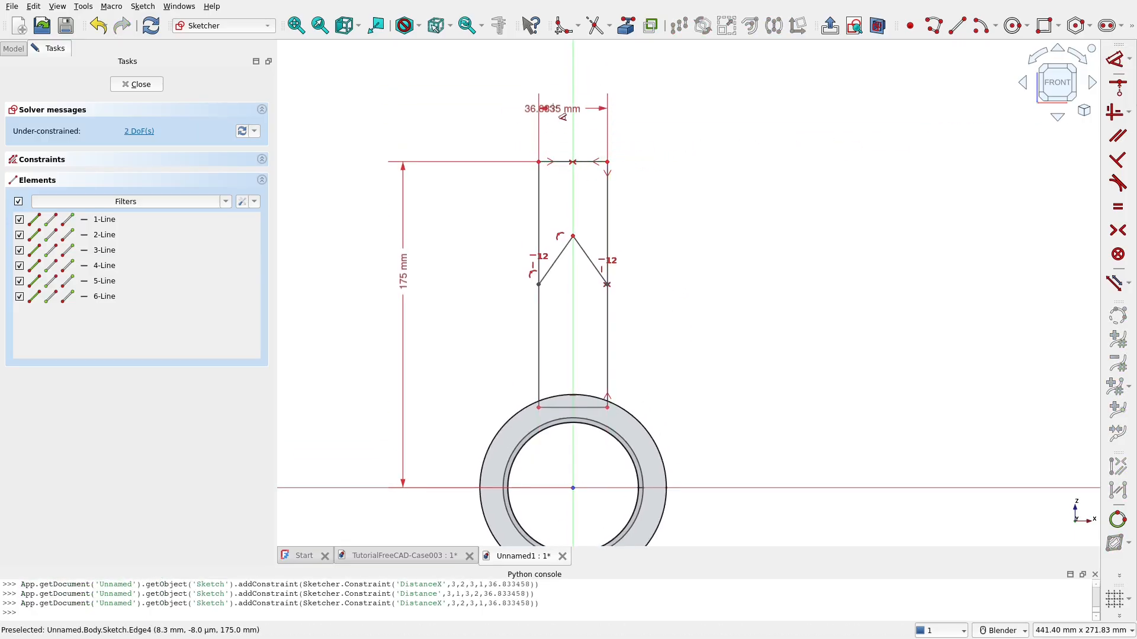
pyautogui.click(573, 95)
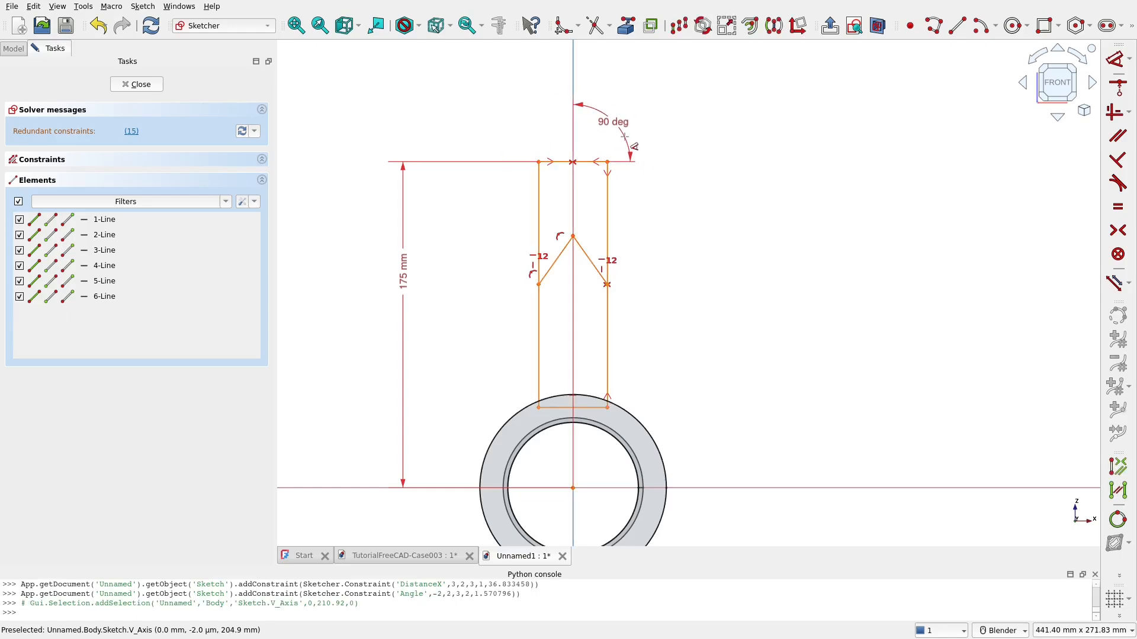
pyautogui.press('Escape')
pyautogui.click(584, 162)
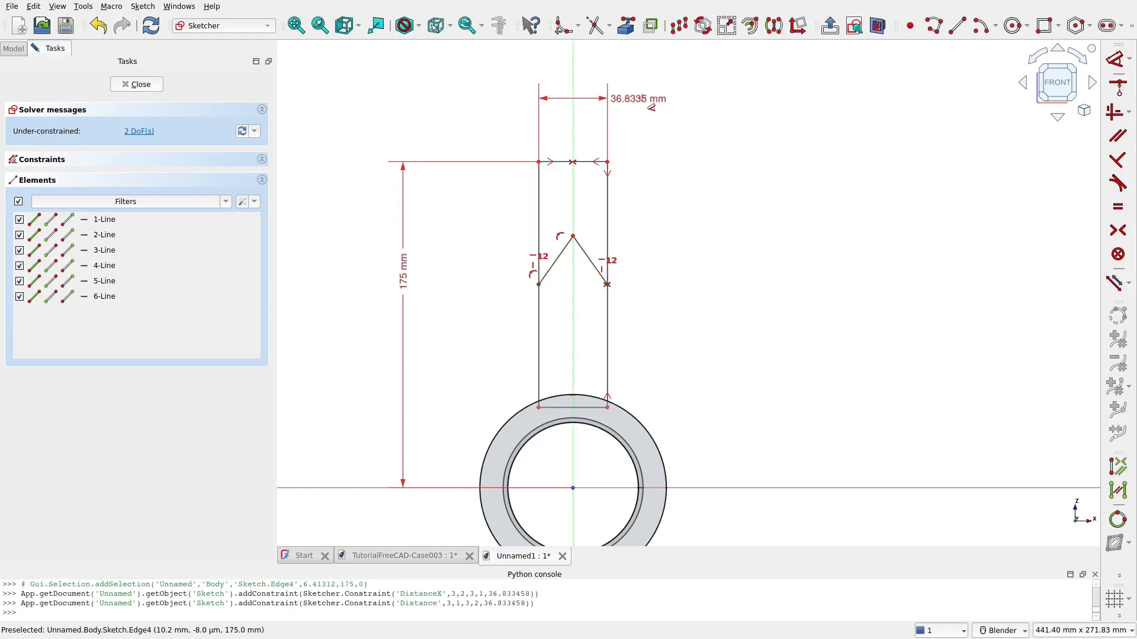
pyautogui.click(678, 98)
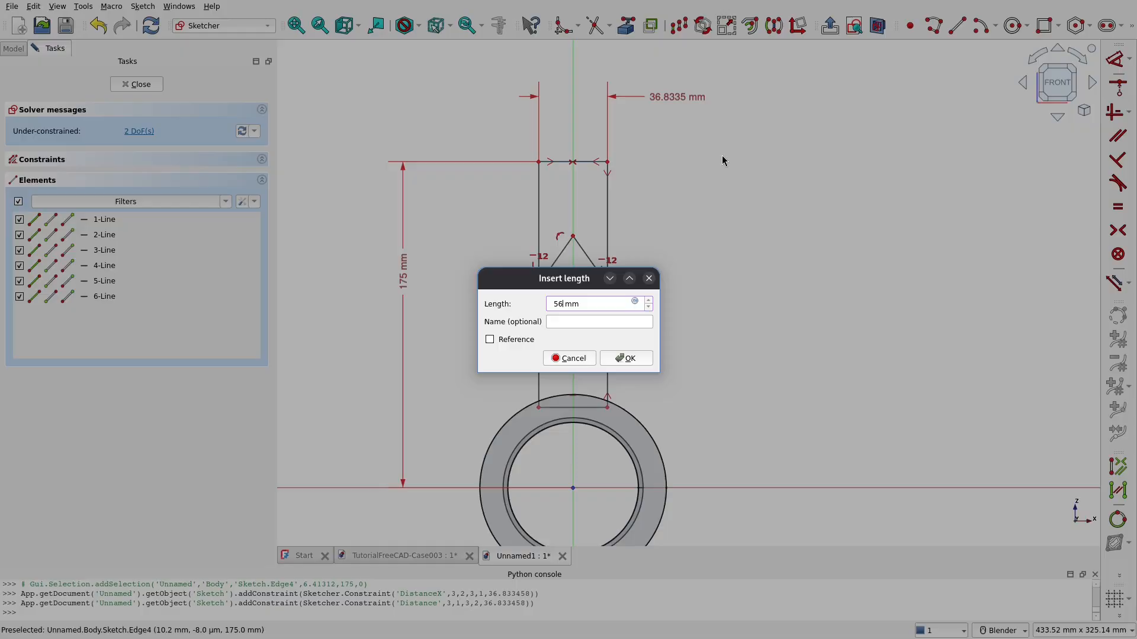
pyautogui.click(627, 359)
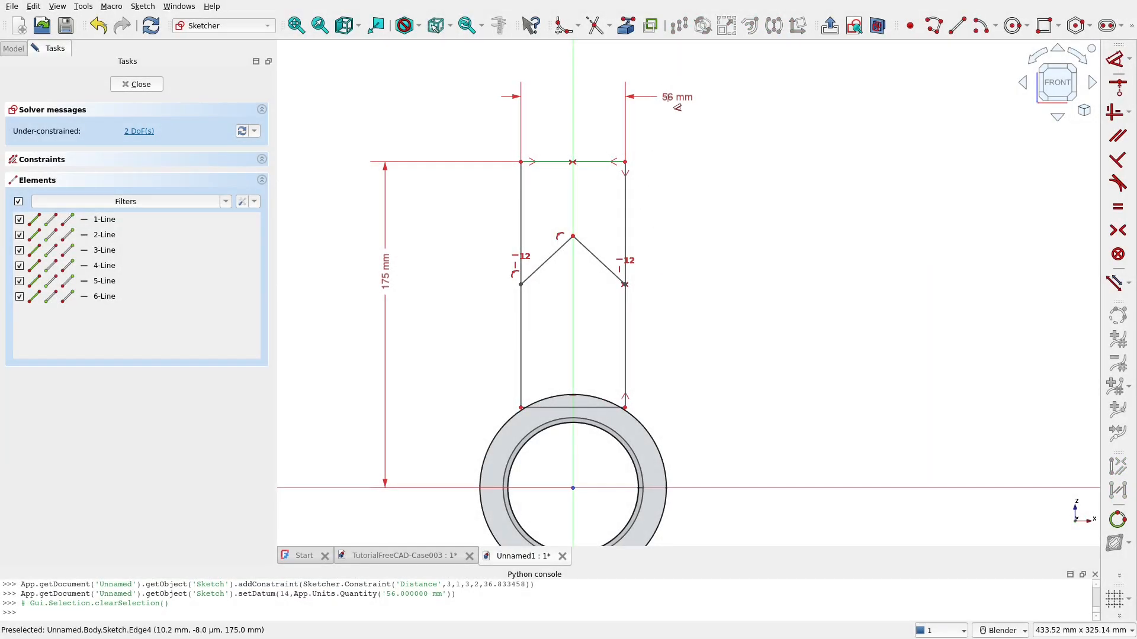
pyautogui.moveTo(670, 97); pyautogui.dragTo(585, 95)
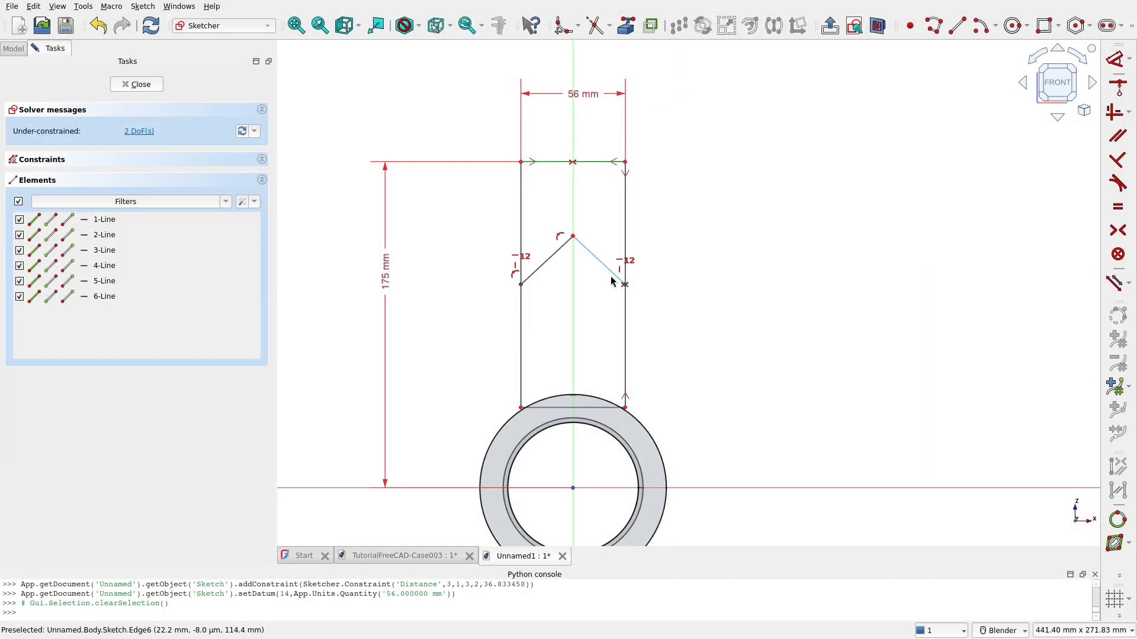
# Check the reference part's lower arm dimensions, and set the vertical distance from the origin to the polyline's peak to 72 mm
pyautogui.click(384, 556)
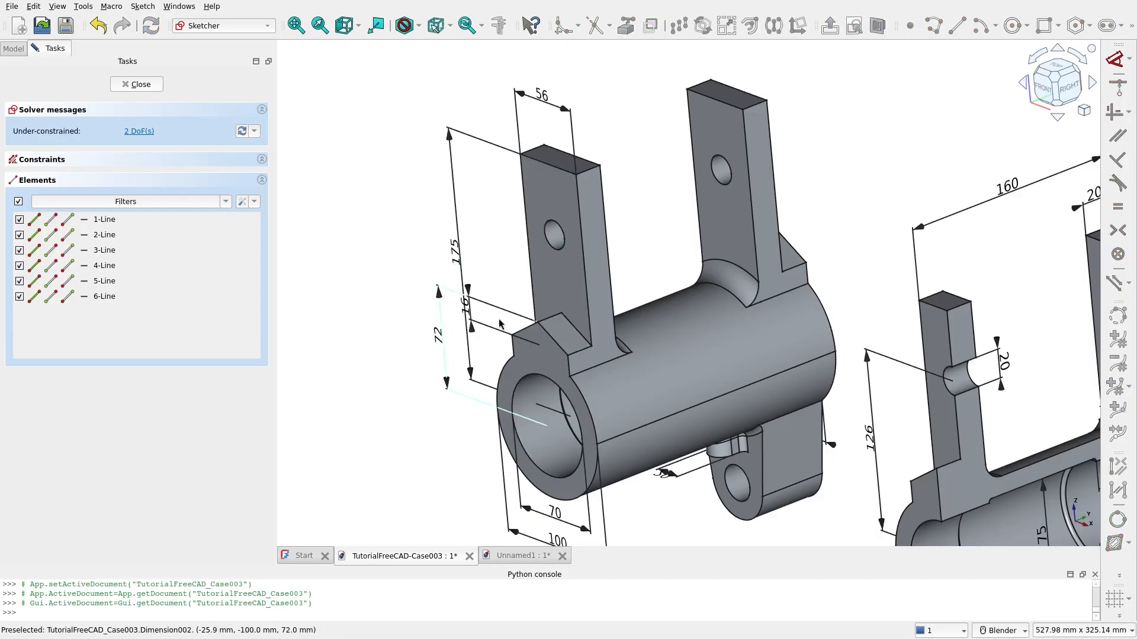
pyautogui.click(512, 556)
pyautogui.click(572, 236)
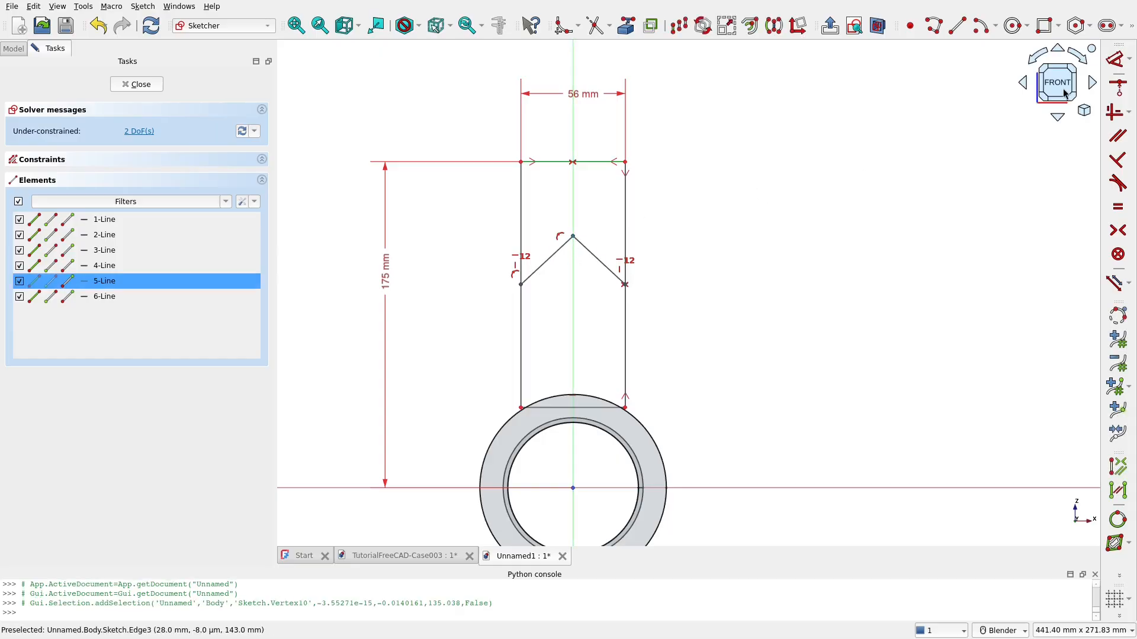
pyautogui.click(1129, 59)
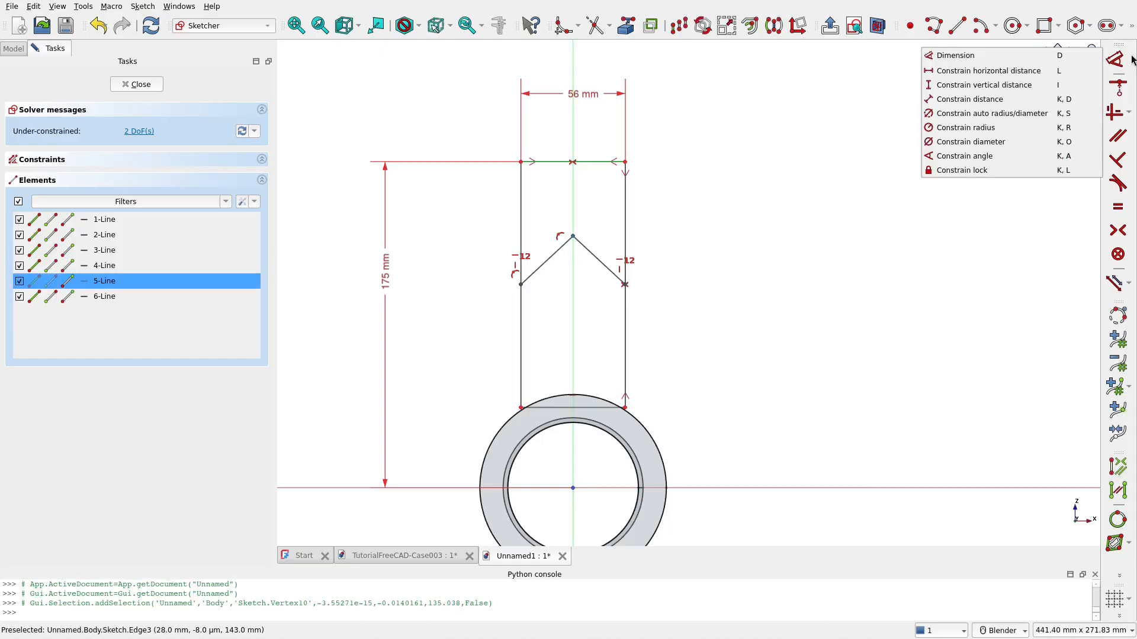
pyautogui.click(962, 78)
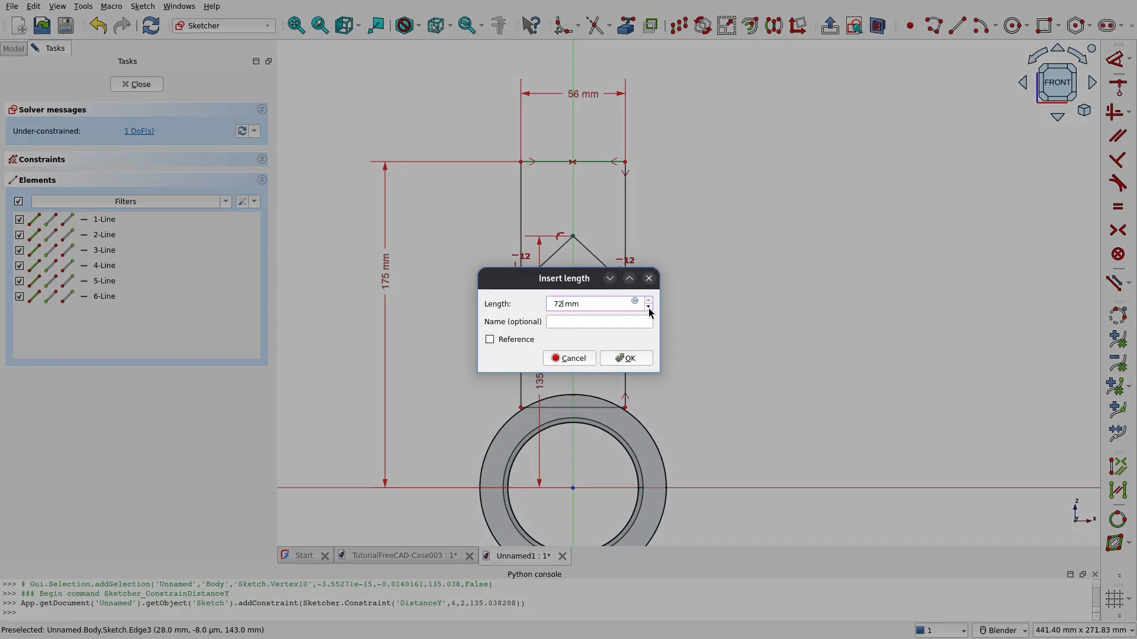
pyautogui.click(641, 360)
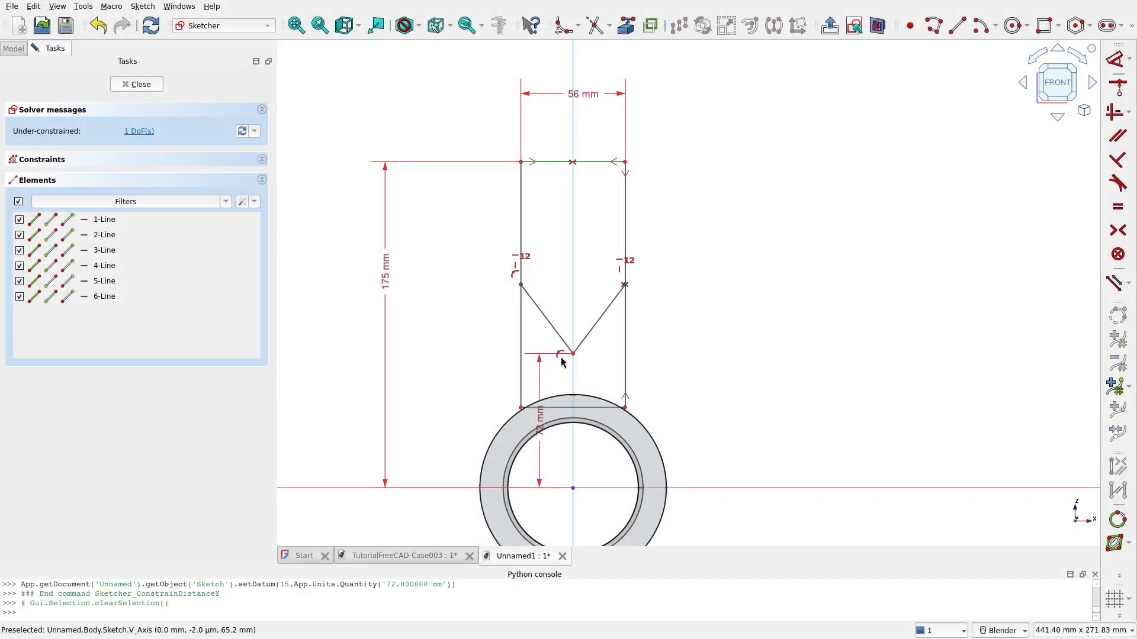
# Lower the polyline's side ends to about 52 mm and try to set a vertical distance of 16 mm on its peak
pyautogui.click(521, 286)
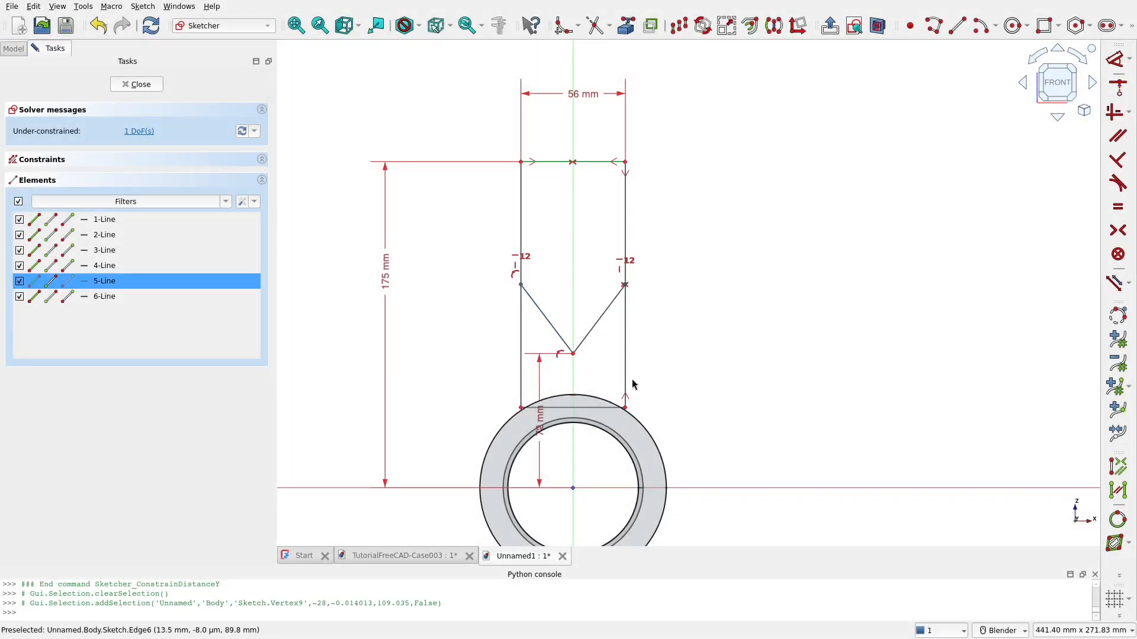
pyautogui.moveTo(520, 286); pyautogui.dragTo(521, 393)
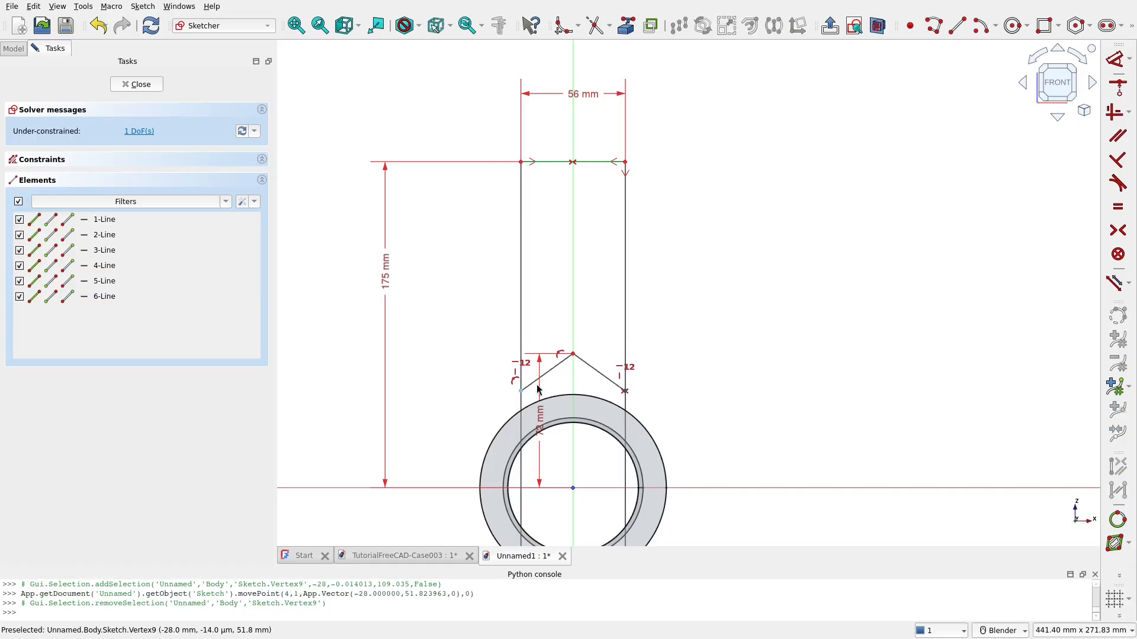
pyautogui.click(573, 354)
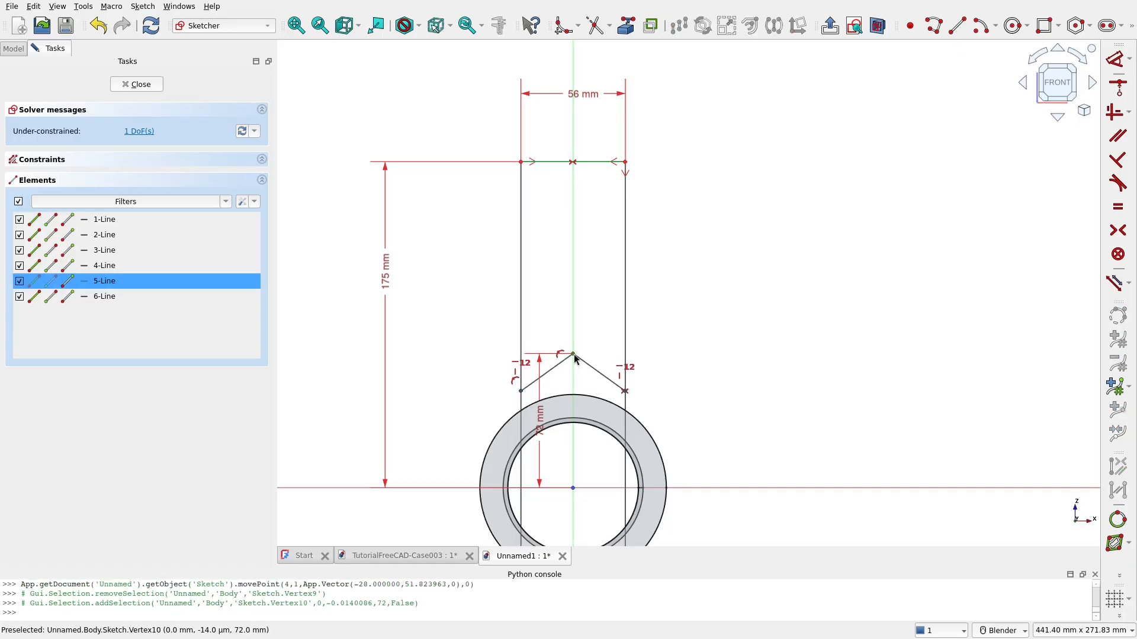
pyautogui.click(1129, 60)
pyautogui.click(1018, 89)
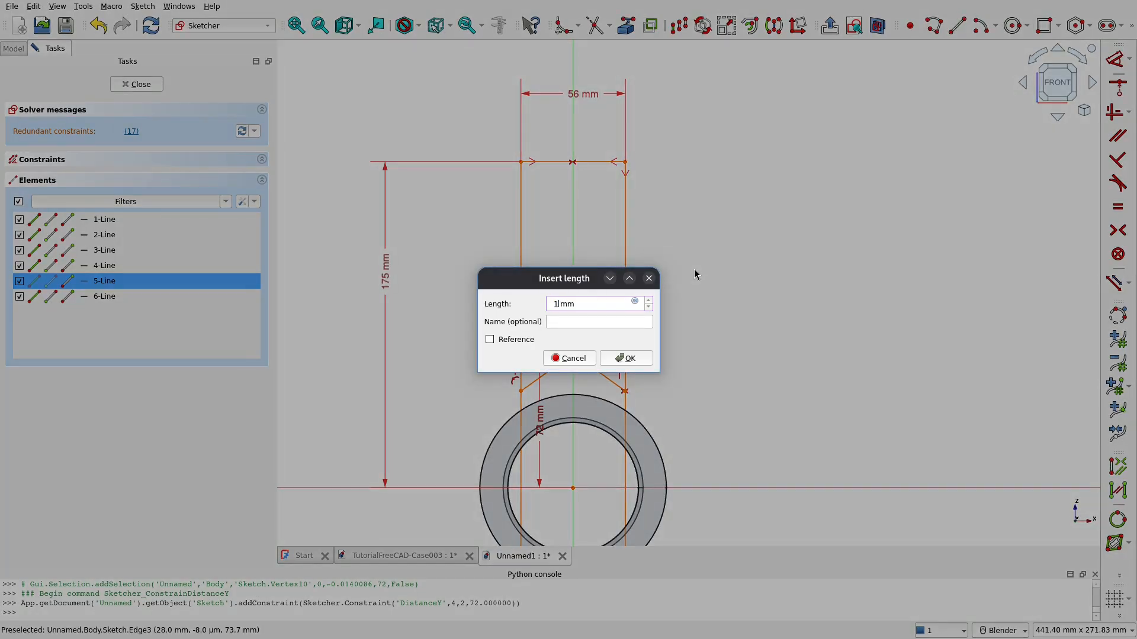
pyautogui.write('16')
pyautogui.click(627, 359)
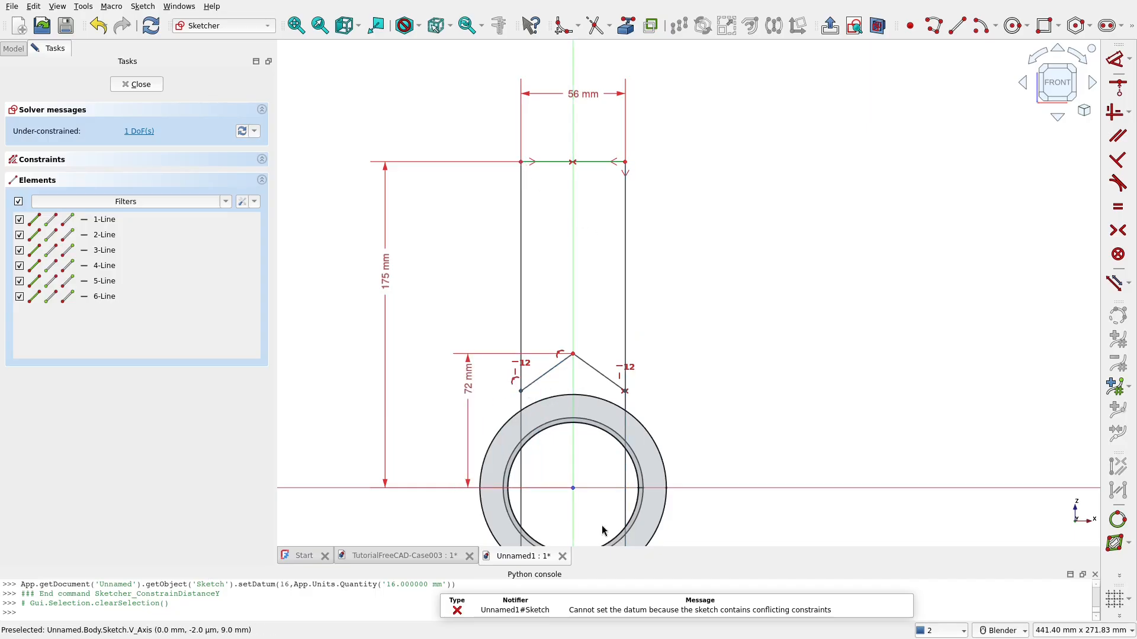
# Move the rectangle's bottom edge back up to about 40 mm above the origin
pyautogui.scroll(-3, 713, 384)
pyautogui.moveTo(667, 514); pyautogui.dragTo(666, 399)
pyautogui.scroll(4, 677, 370)
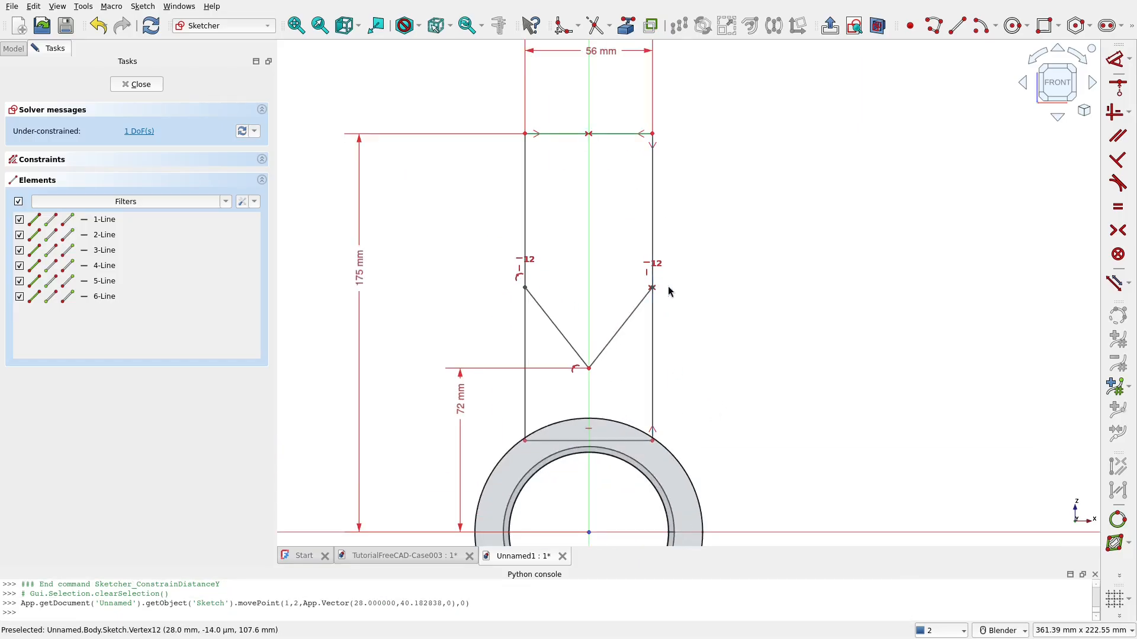
pyautogui.click(657, 289)
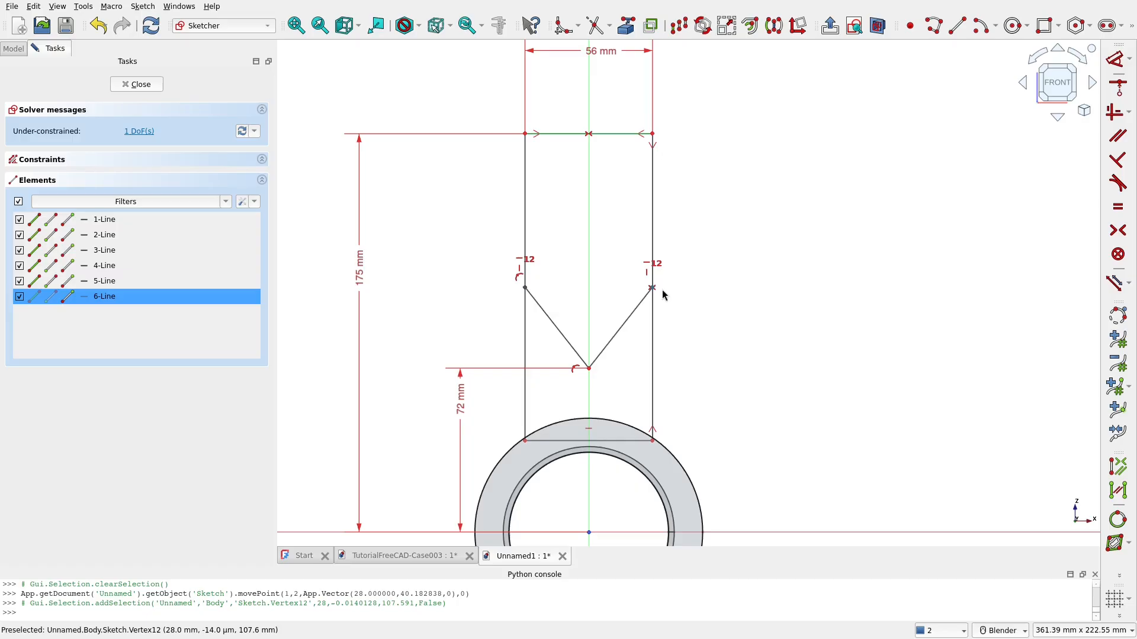
pyautogui.scroll(4, 659, 293)
pyautogui.scroll(-4, 627, 302)
pyautogui.moveTo(447, 271); pyautogui.dragTo(763, 330)
pyautogui.click(724, 364)
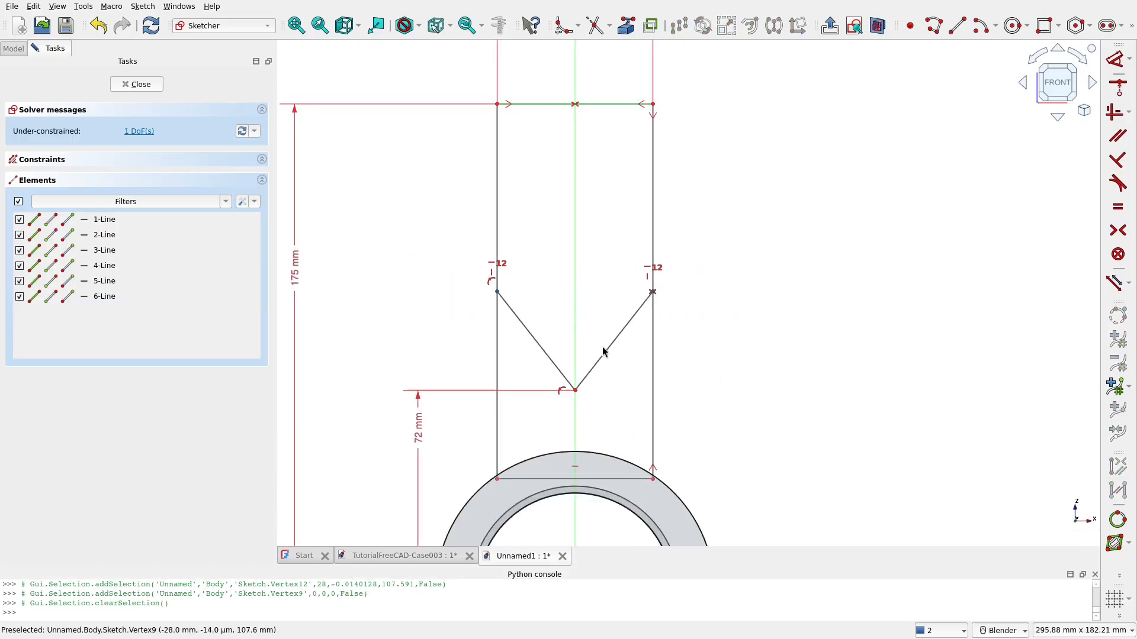
# Delete the two sloped polyline segments inside the rectangle
pyautogui.click(636, 313)
pyautogui.click(536, 349)
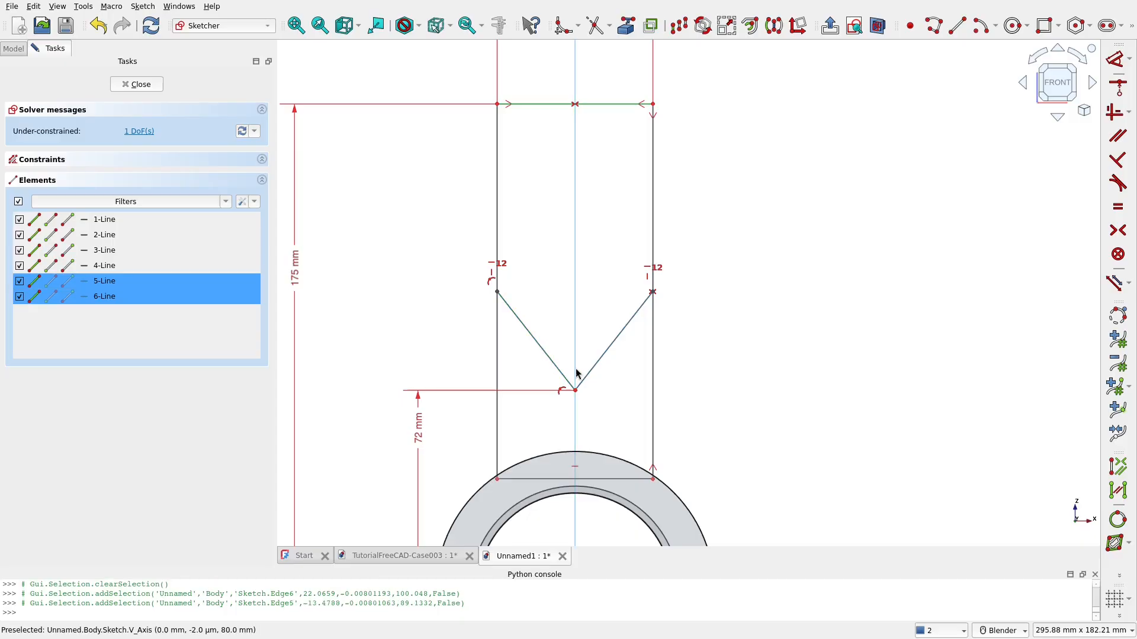
pyautogui.press('Delete')
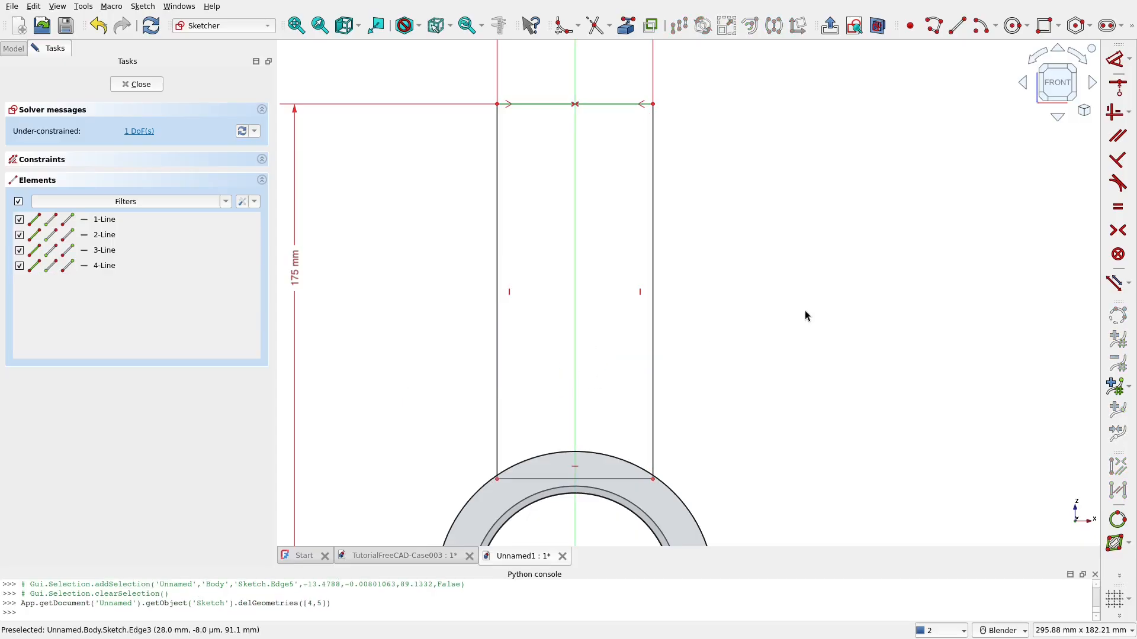
# Draw a two-segment polyline between the rectangle's sides, peaking on the vertical axis at about 83 mm, with its ends at about 67 mm and 68 mm
pyautogui.click(933, 25)
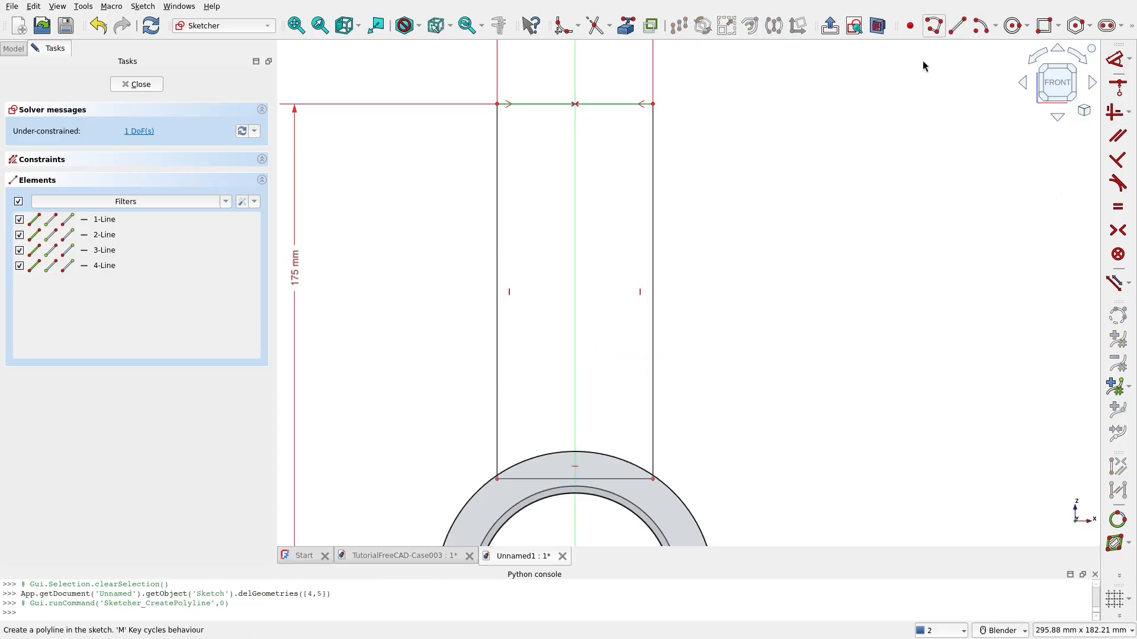
pyautogui.click(498, 404)
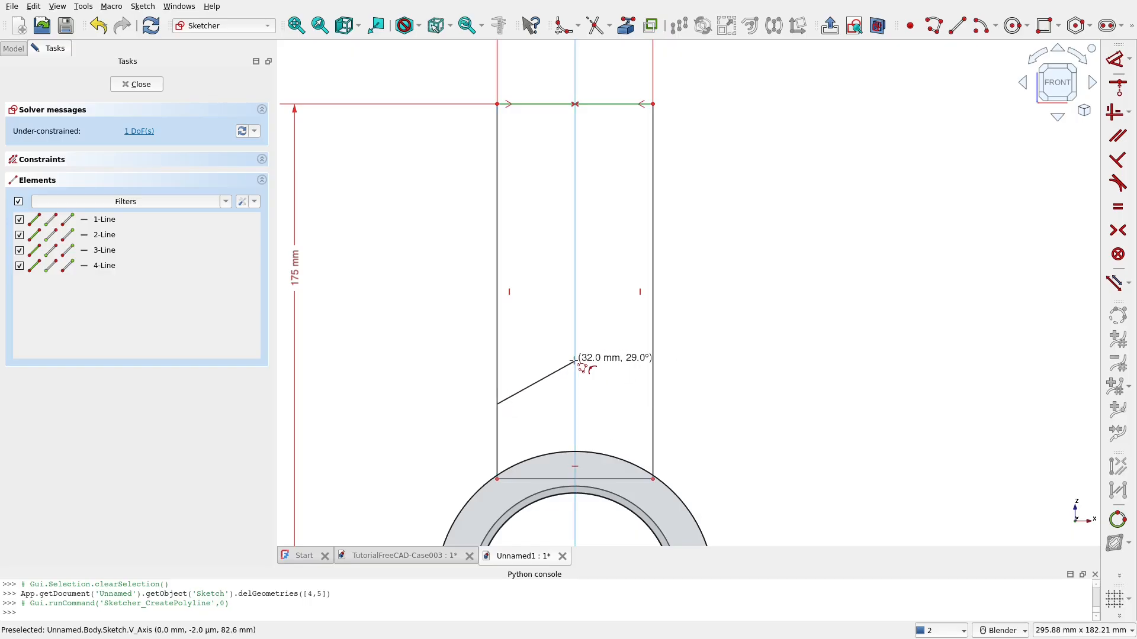
pyautogui.click(575, 360)
pyautogui.click(652, 400)
pyautogui.rightClick(583, 385)
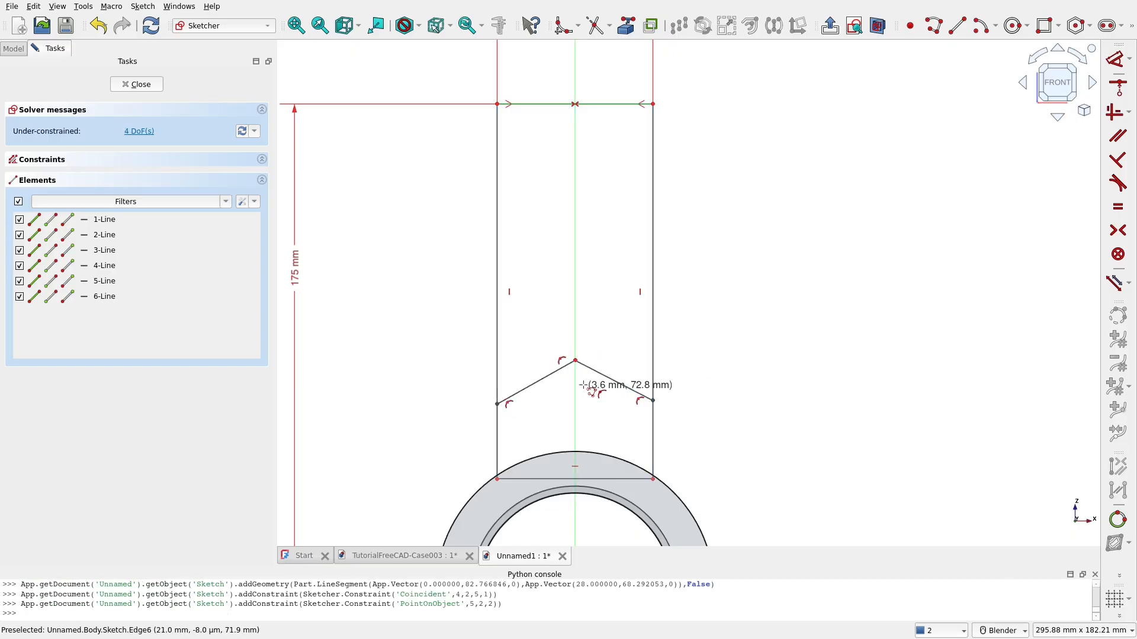
# Set the vertical distance from the origin to the new polyline's peak to 72 mm
pyautogui.click(574, 360)
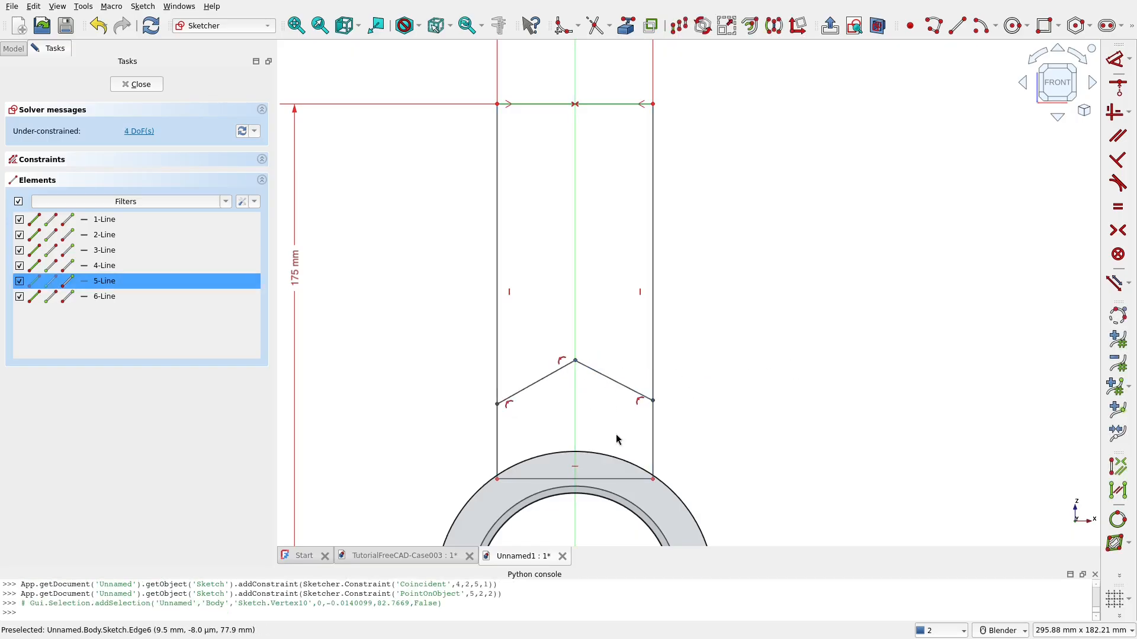
pyautogui.click(1128, 80)
pyautogui.click(985, 83)
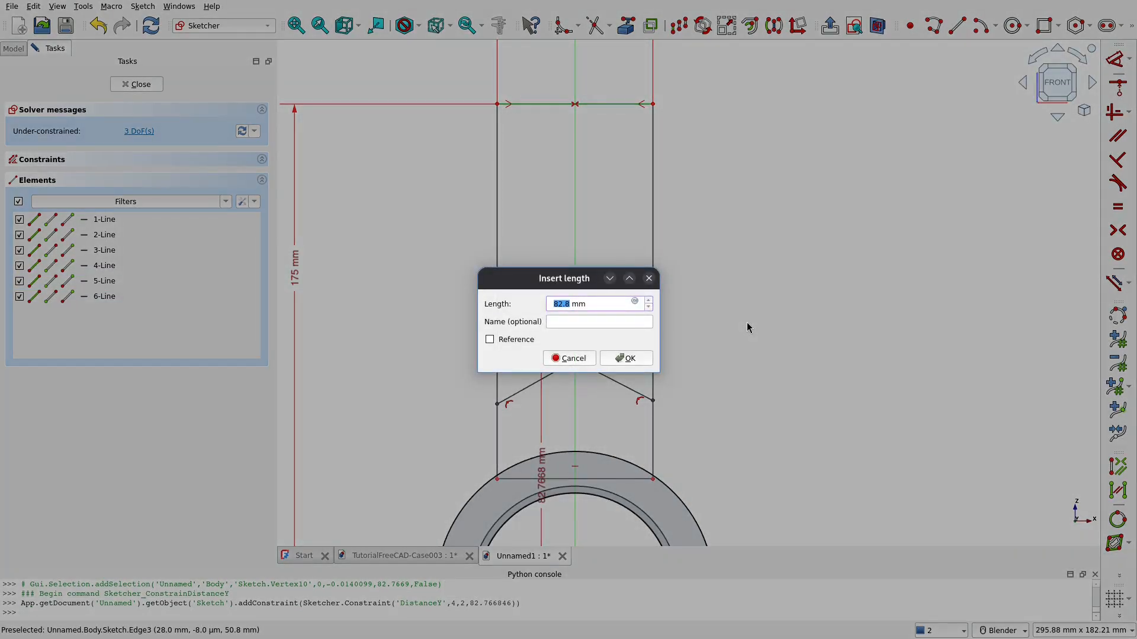
pyautogui.click(631, 359)
# Set the vertical distance between the polyline's left end and its peak to 16 mm
pyautogui.click(499, 409)
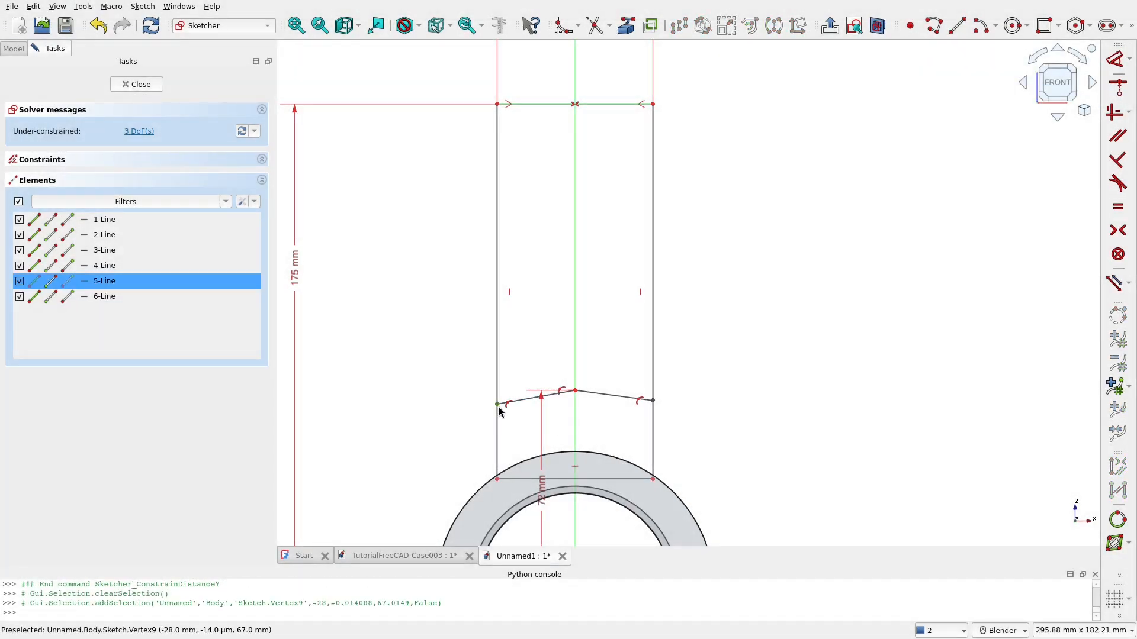
pyautogui.click(575, 392)
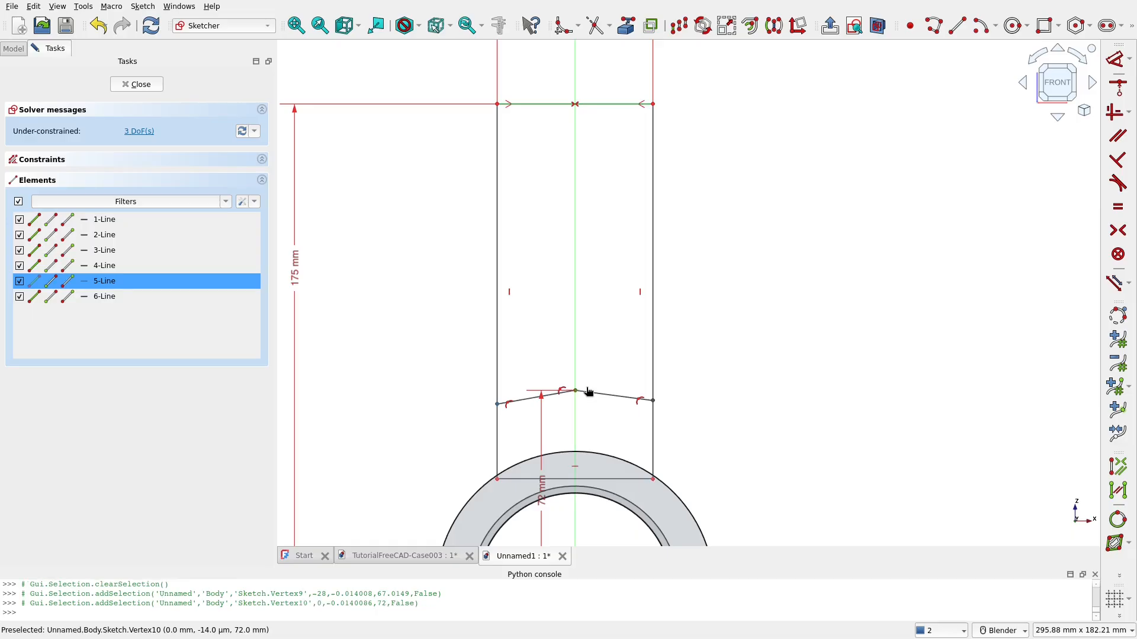
pyautogui.click(1128, 59)
pyautogui.click(1007, 81)
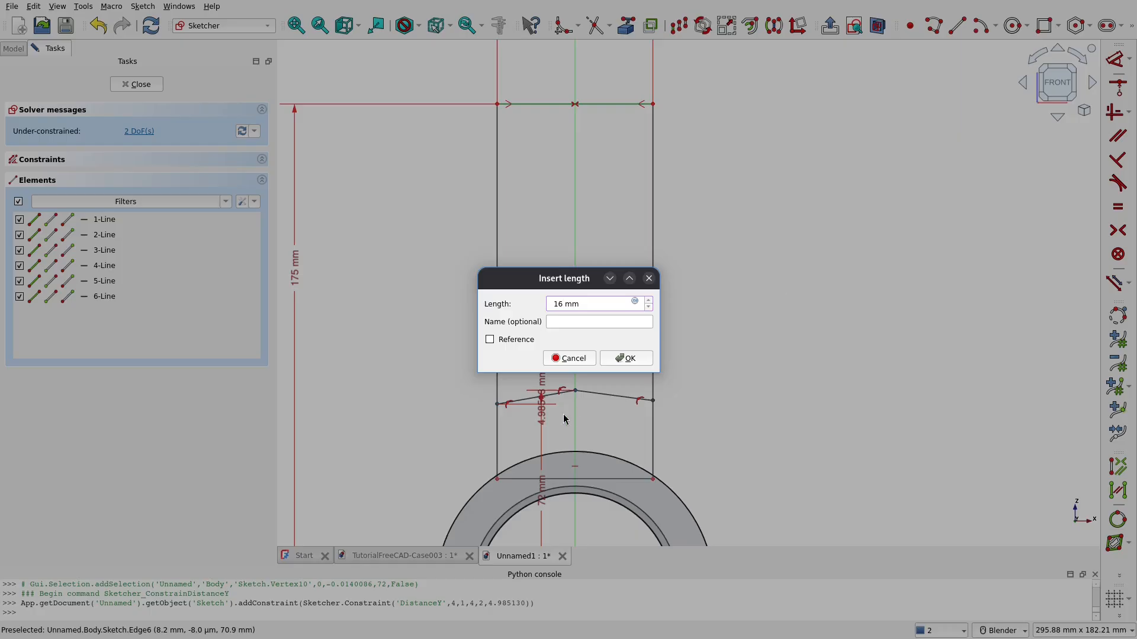
pyautogui.click(623, 359)
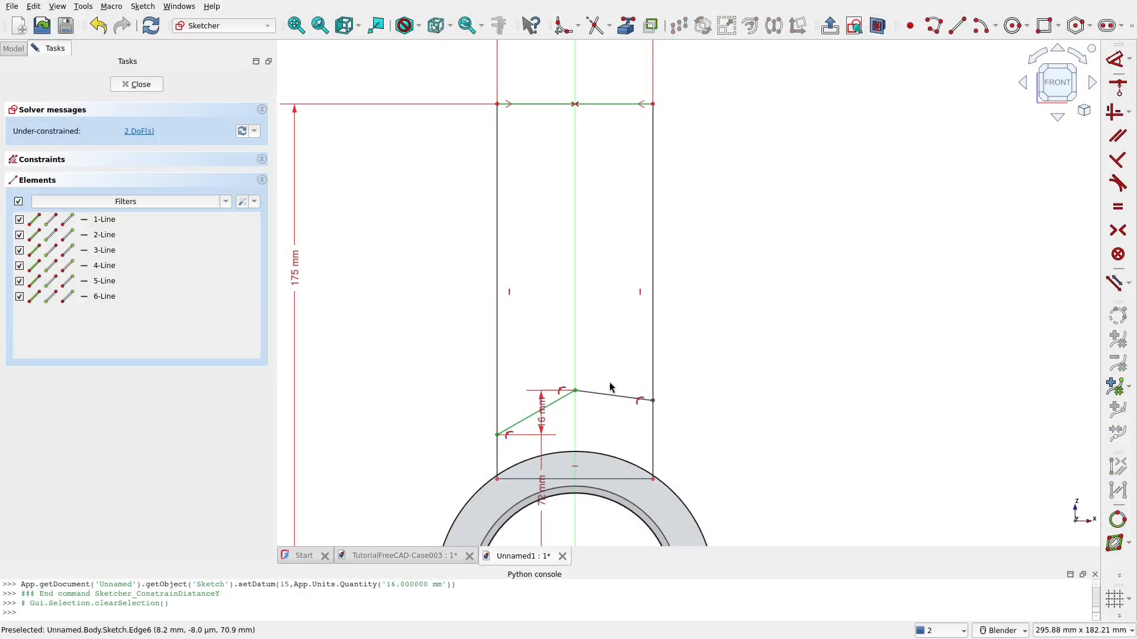
# Constrain the polyline's right end to be horizontally aligned with its left end
pyautogui.click(653, 402)
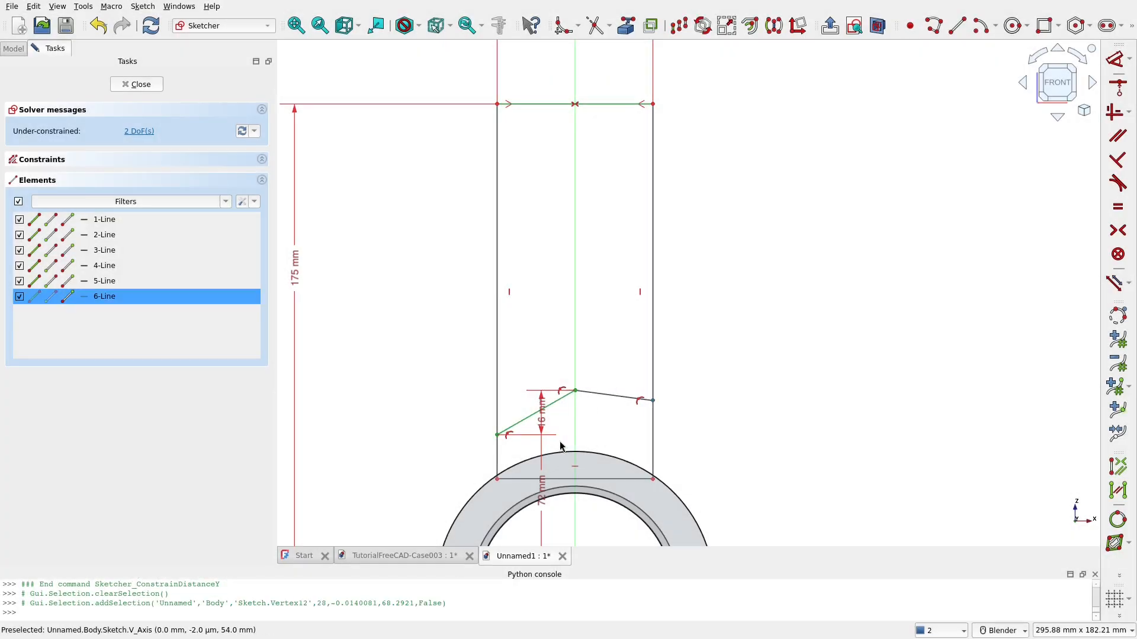
pyautogui.click(1115, 112)
pyautogui.scroll(-3, 709, 404)
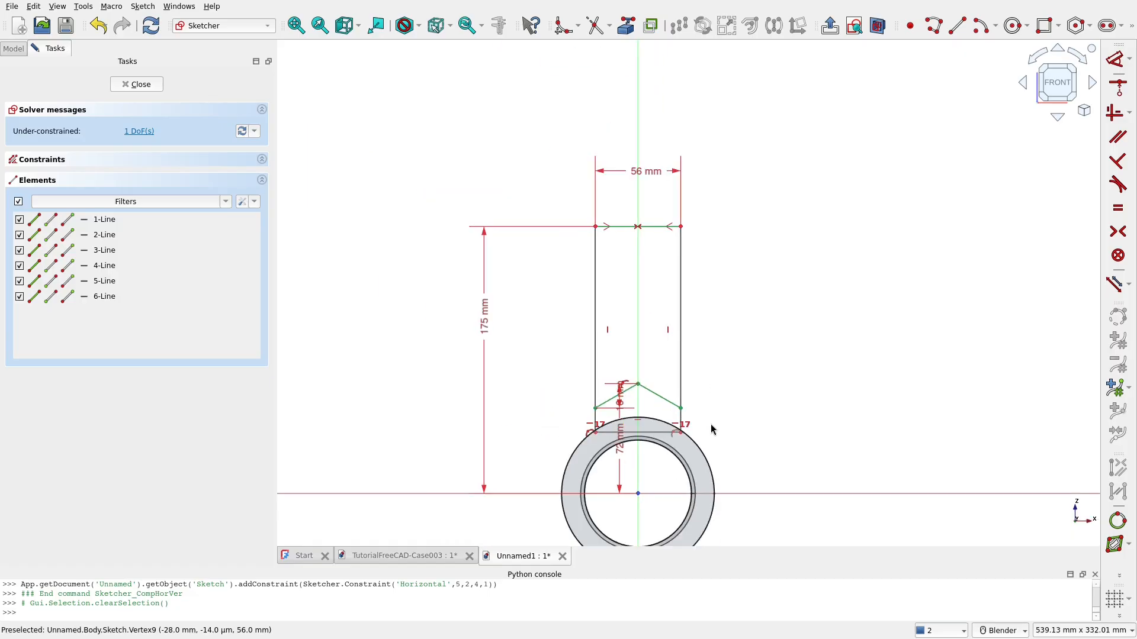
# Delete the rectangle's bottom edge inside the ring
pyautogui.scroll(4, 653, 450)
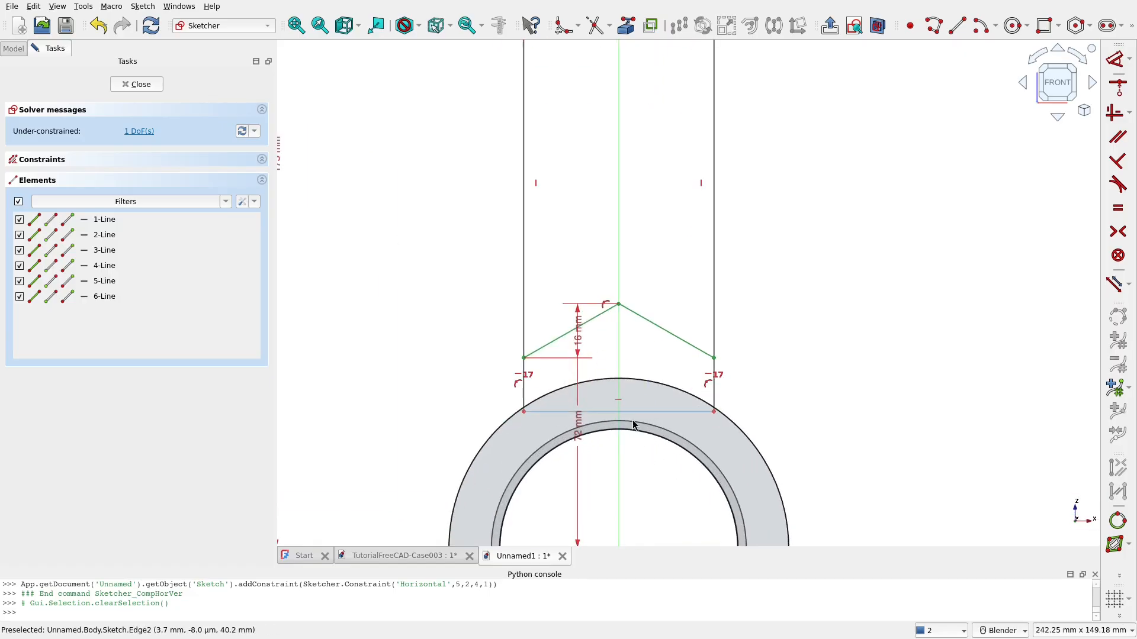
pyautogui.click(644, 433)
pyautogui.press('Delete')
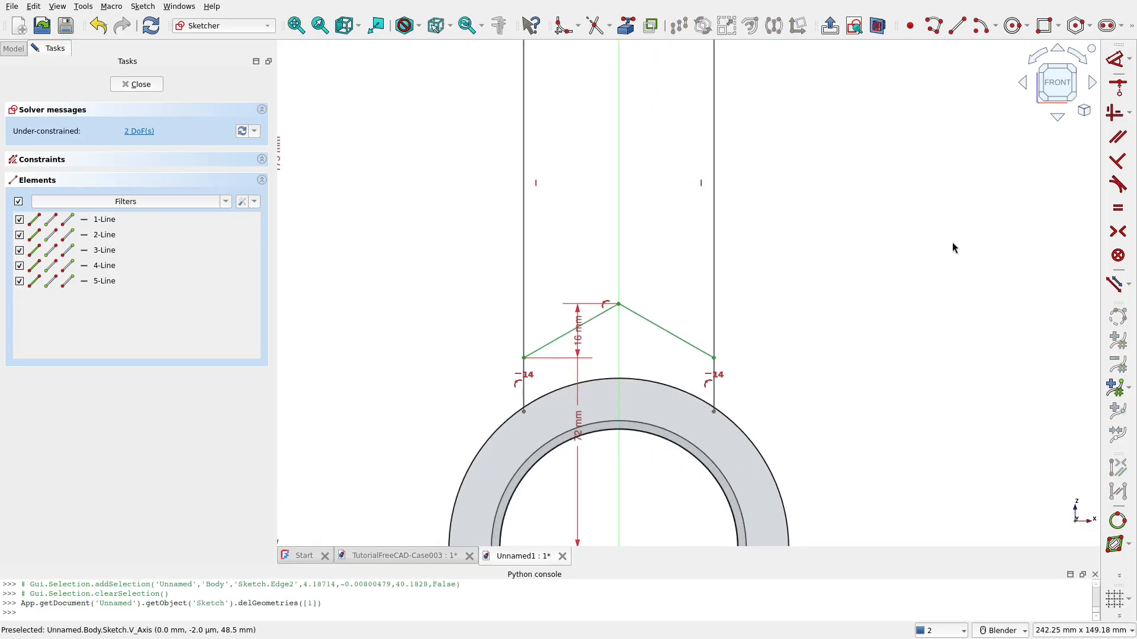
# Draw an origin-centred arc joining the lower ends of both vertical lines, with a radius of about 44 mm inside the ring wall
pyautogui.click(981, 26)
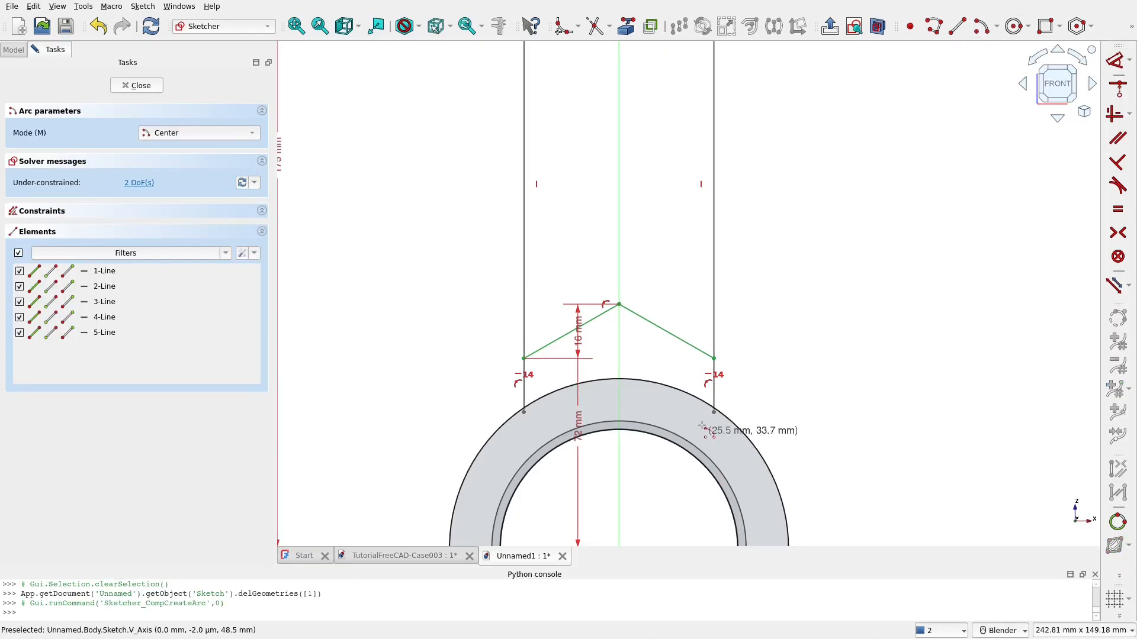
pyautogui.scroll(-3, 702, 426)
pyautogui.click(655, 491)
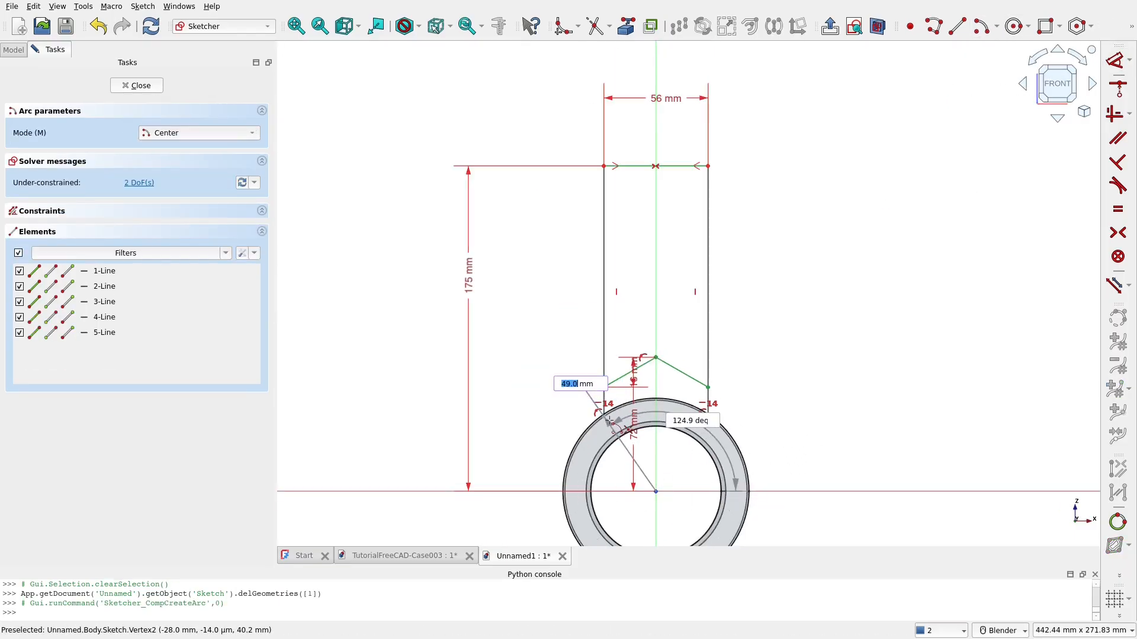
pyautogui.click(604, 418)
pyautogui.click(708, 417)
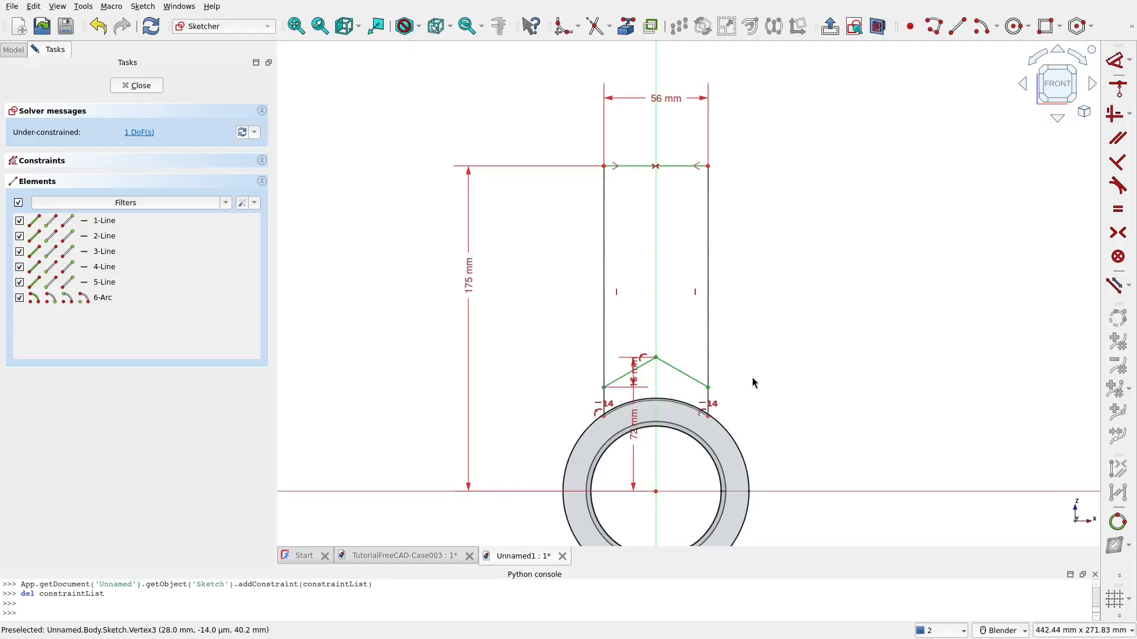
pyautogui.scroll(2, 753, 383)
pyautogui.moveTo(660, 424); pyautogui.dragTo(663, 435)
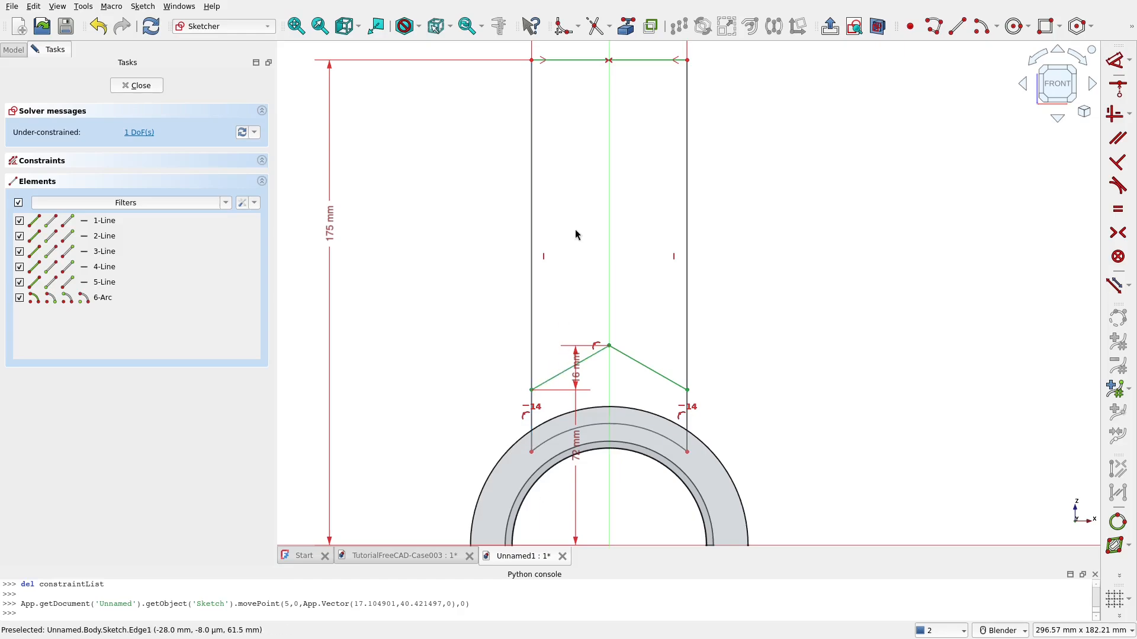
# Trim away the profile's two vertical side lines between the top edge and the polyline's ends
pyautogui.click(596, 26)
pyautogui.click(531, 209)
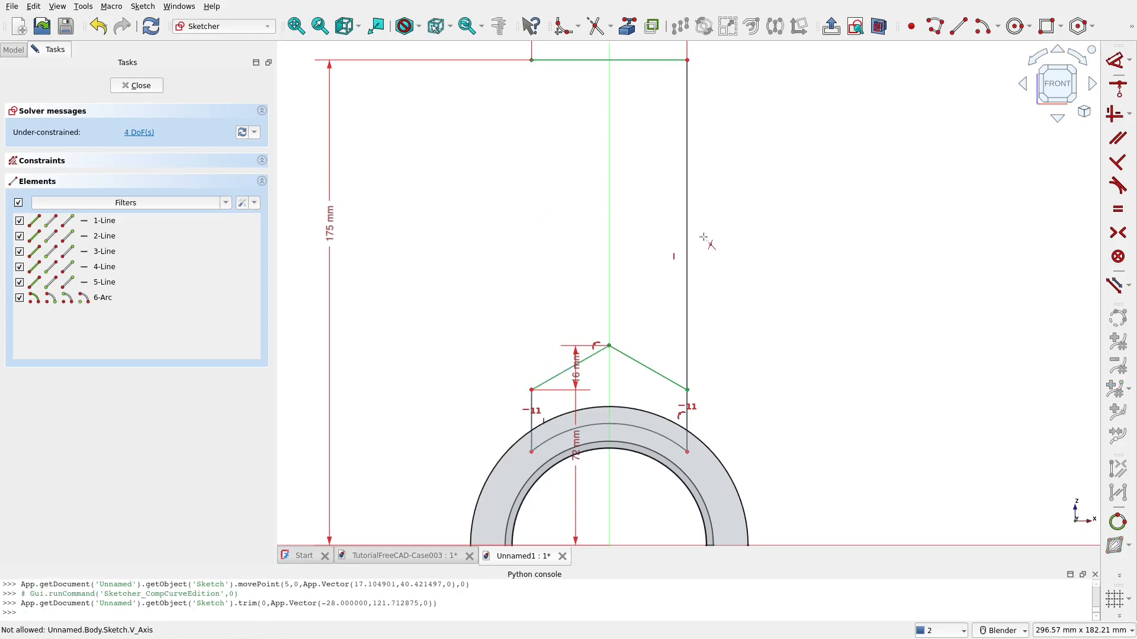
pyautogui.click(688, 239)
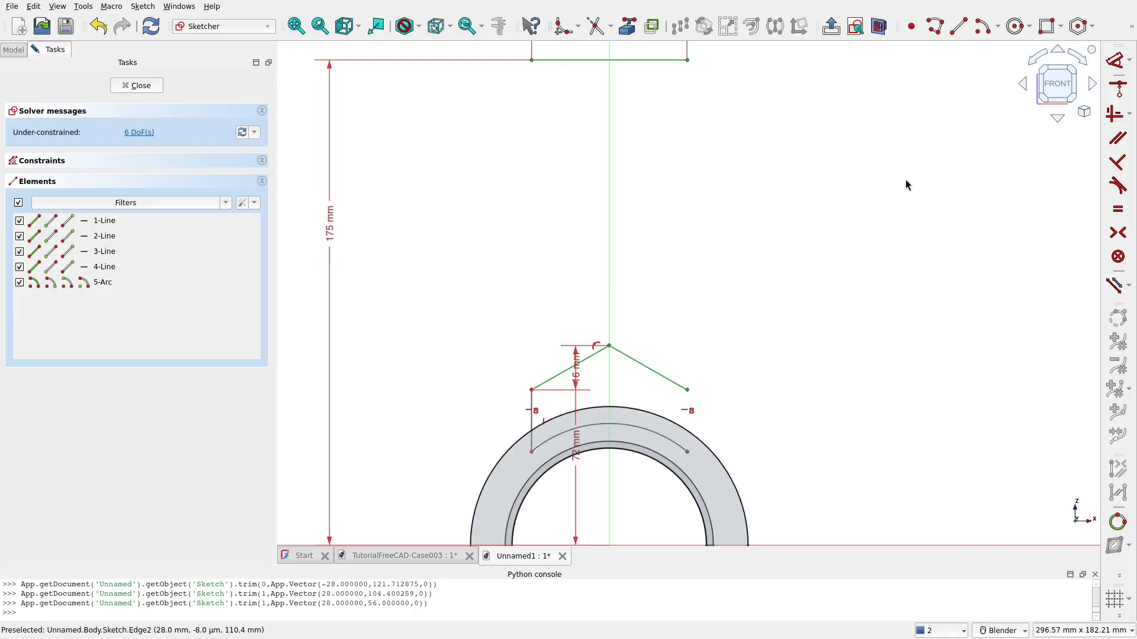
# Draw vertical lines joining the top corners to the polyline's ends, plus one from the polyline's right end to the arc's right end
pyautogui.click(958, 26)
pyautogui.click(531, 60)
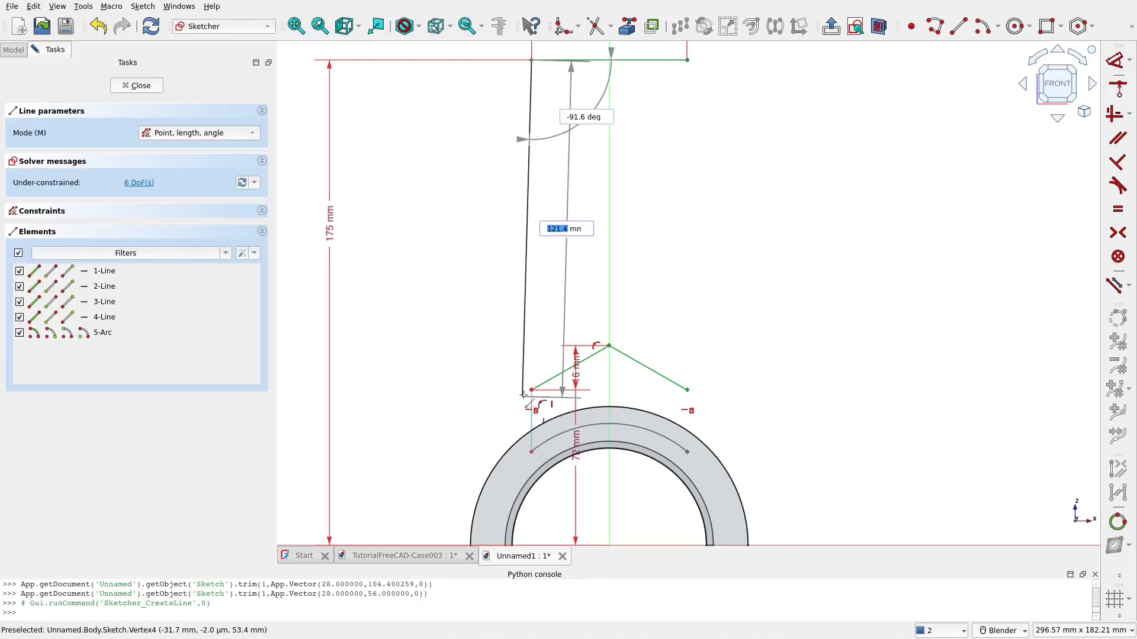
pyautogui.click(531, 390)
pyautogui.click(688, 390)
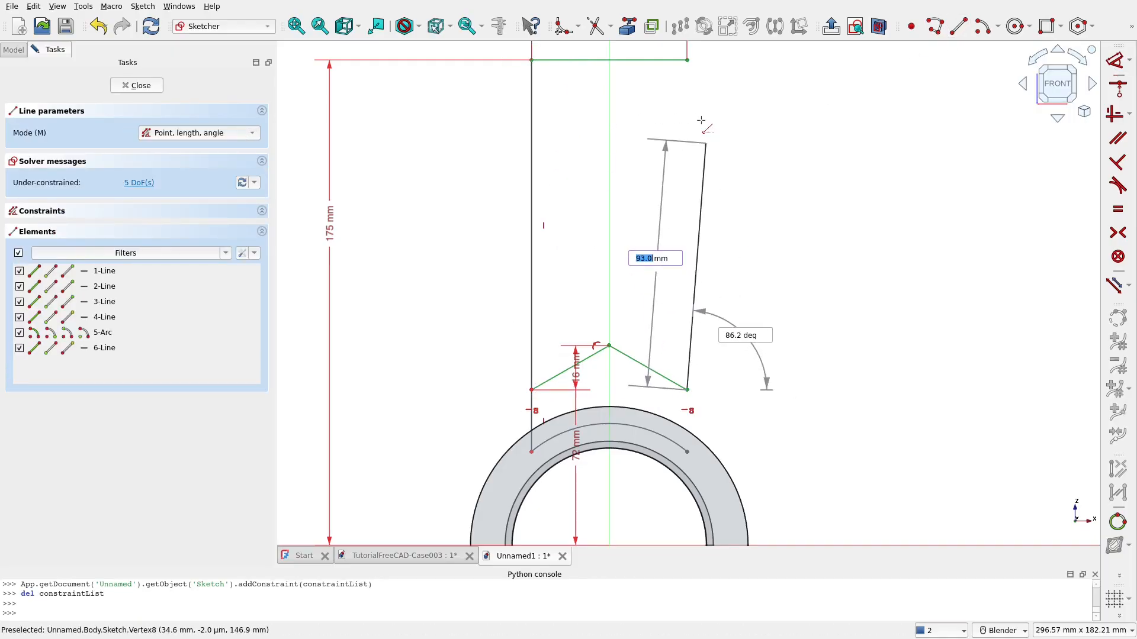
pyautogui.click(687, 60)
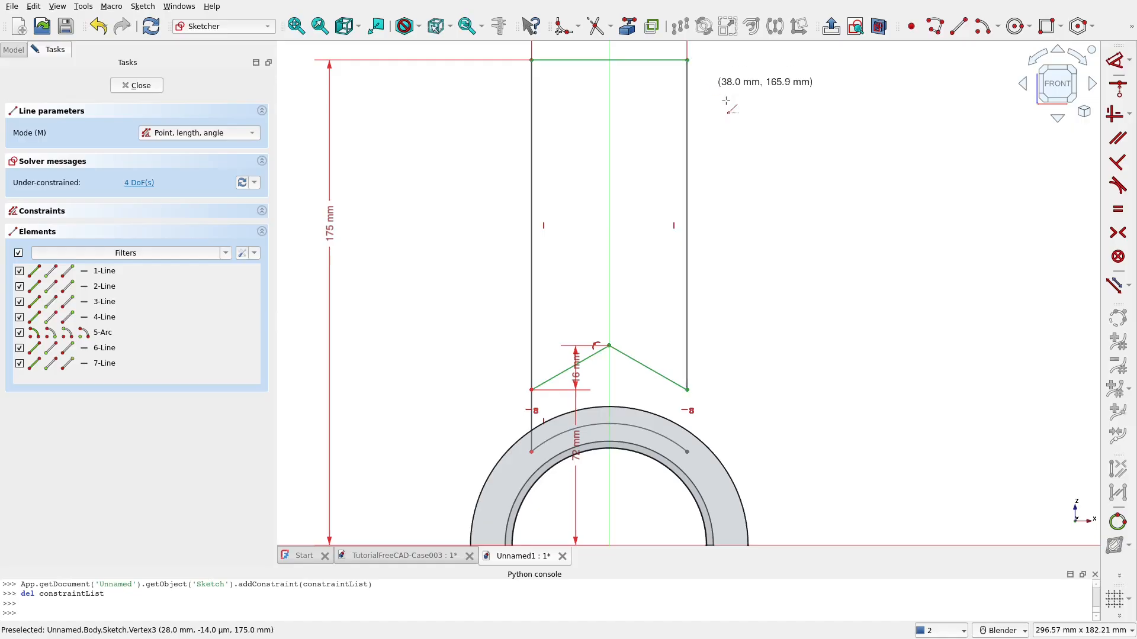
pyautogui.click(687, 390)
pyautogui.click(687, 452)
pyautogui.press('Escape')
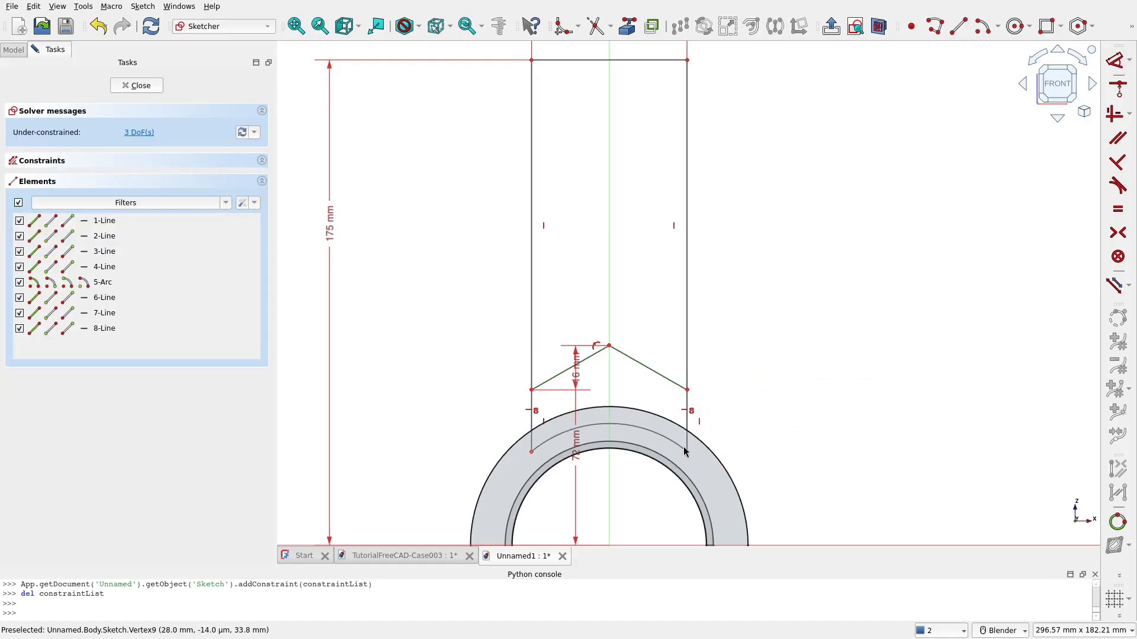
# Constrain the profile's two top corners to be symmetric about the vertical axis
pyautogui.moveTo(688, 456)
pyautogui.mouseDown()
pyautogui.moveTo(698, 462)
pyautogui.moveTo(687, 458)
pyautogui.mouseUp()
pyautogui.click(530, 61)
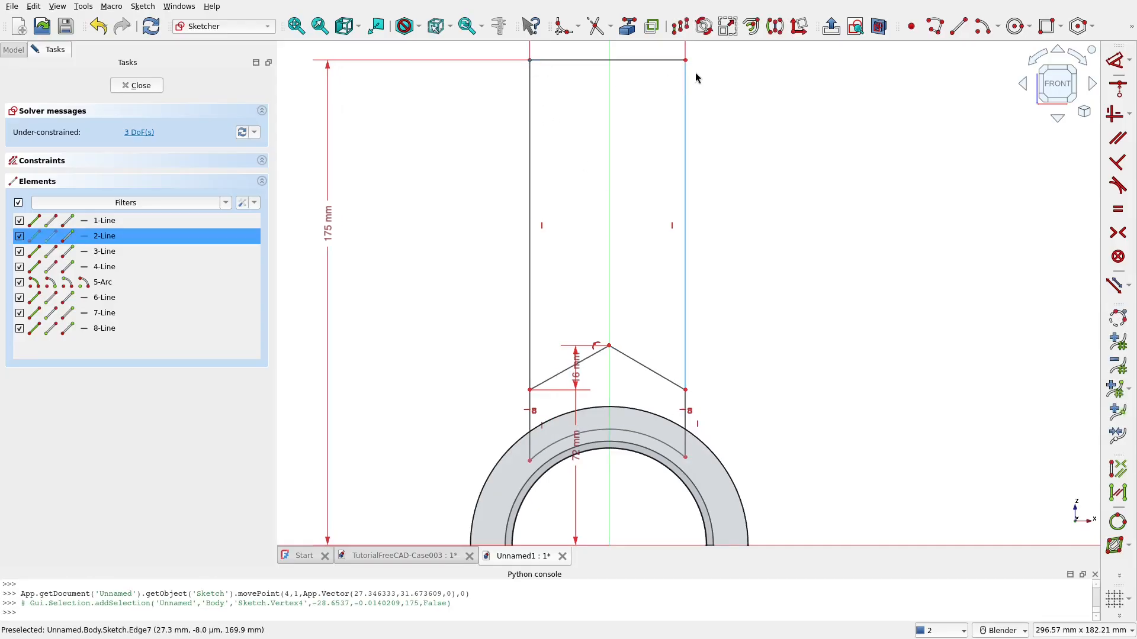
pyautogui.click(690, 62)
pyautogui.click(610, 125)
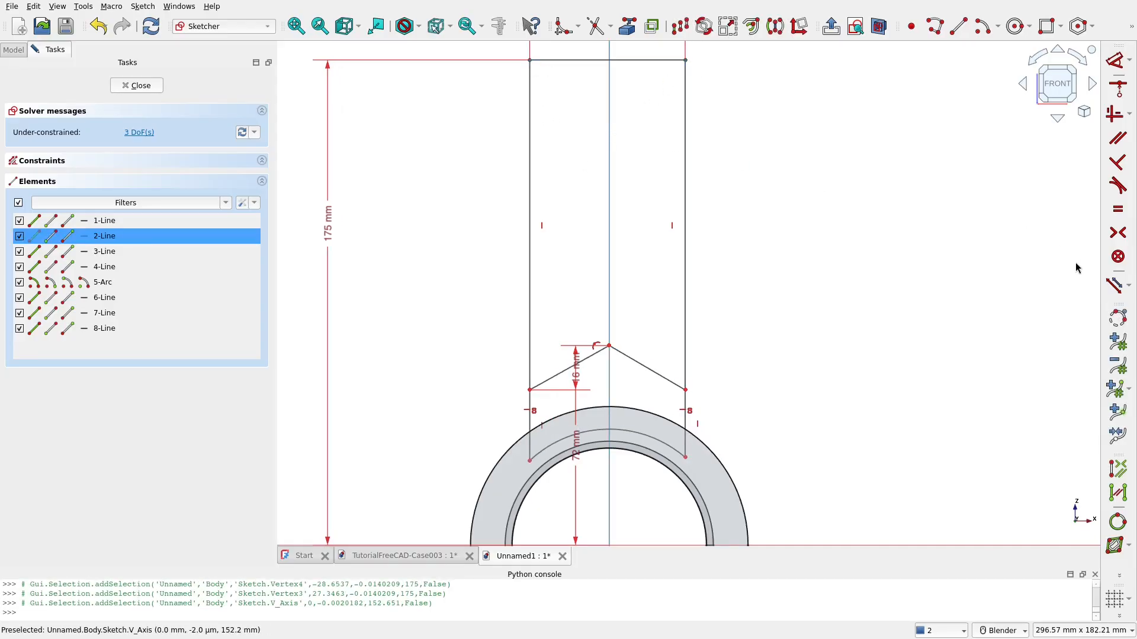
pyautogui.click(1118, 234)
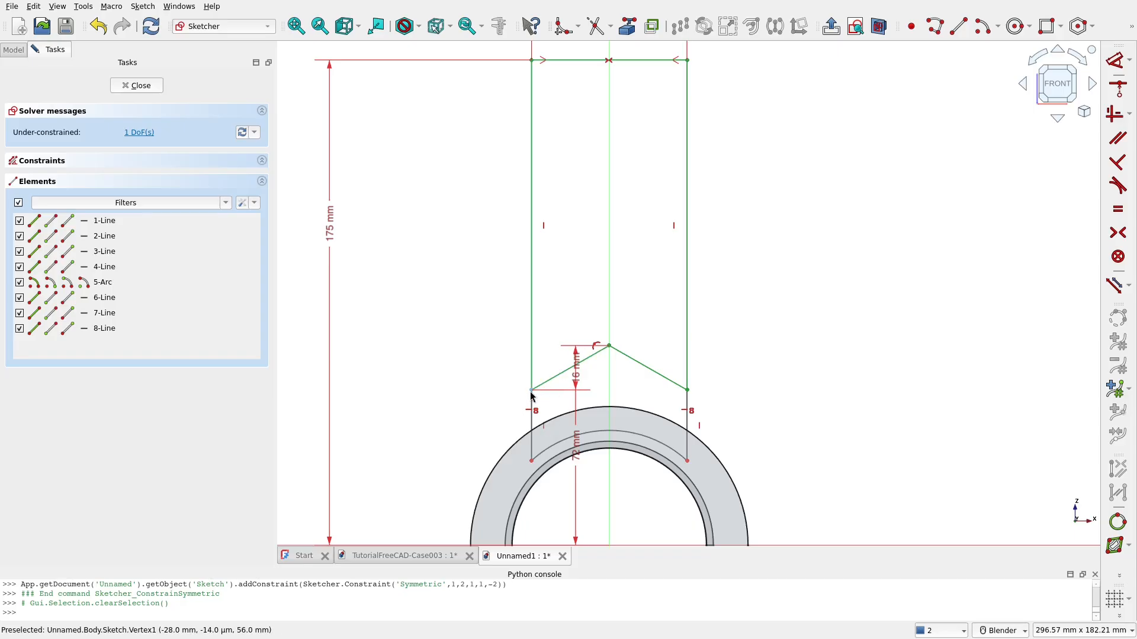
# Move the lower arc's right end up to about 37 mm above the horizontal axis, keeping the arc within the ring wall
pyautogui.moveTo(533, 394); pyautogui.dragTo(532, 390)
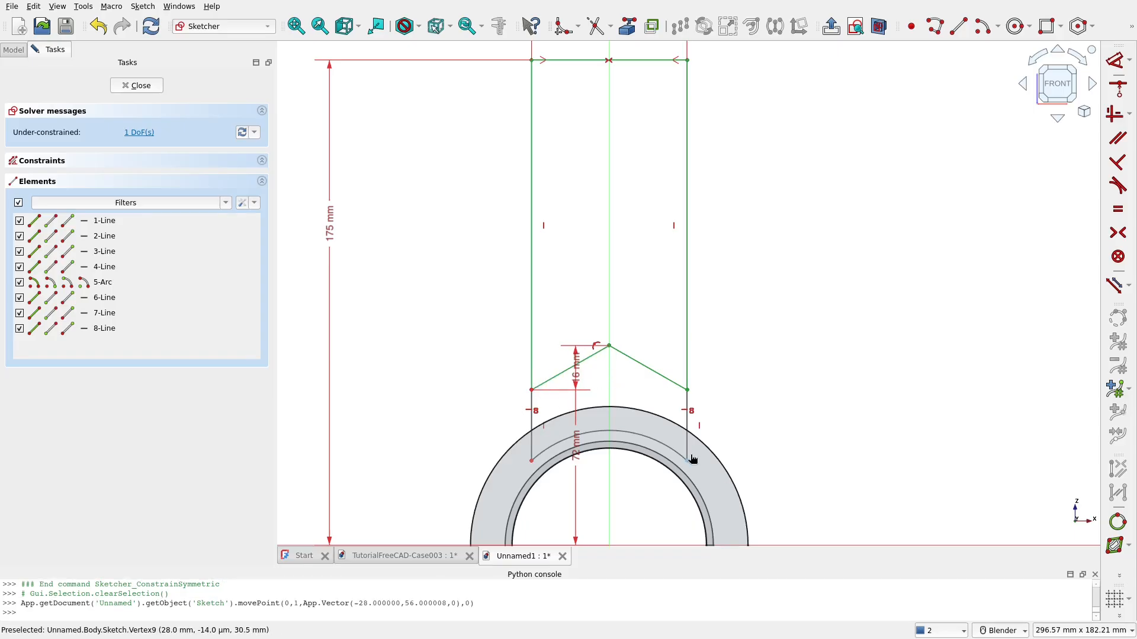
pyautogui.moveTo(693, 459); pyautogui.dragTo(691, 438)
pyautogui.scroll(-1, 730, 391)
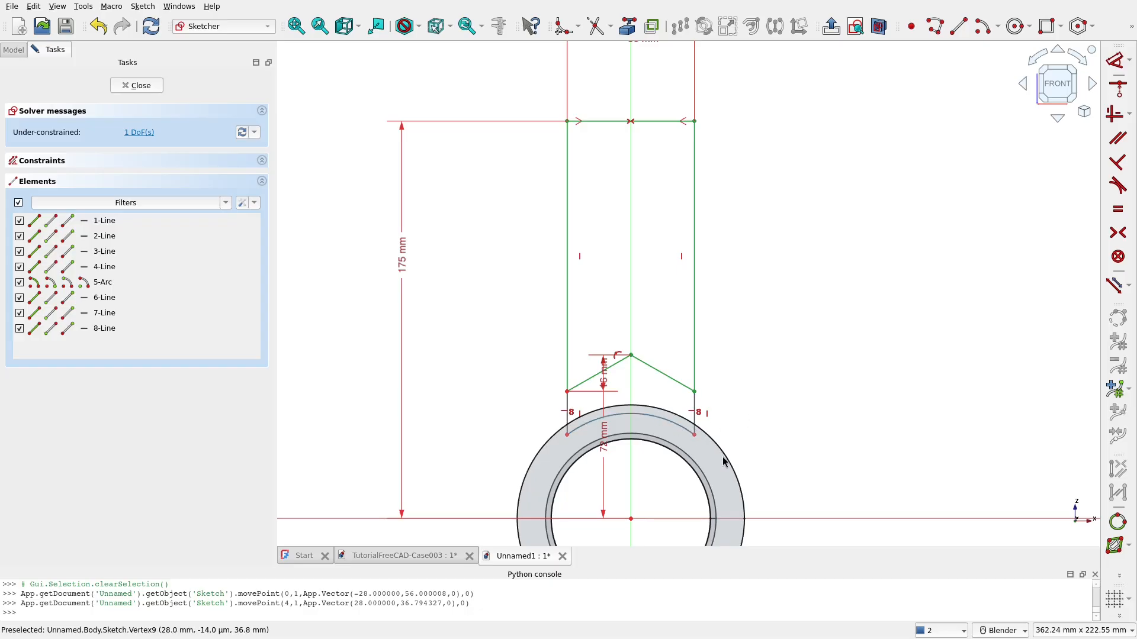
pyautogui.scroll(-1, 716, 410)
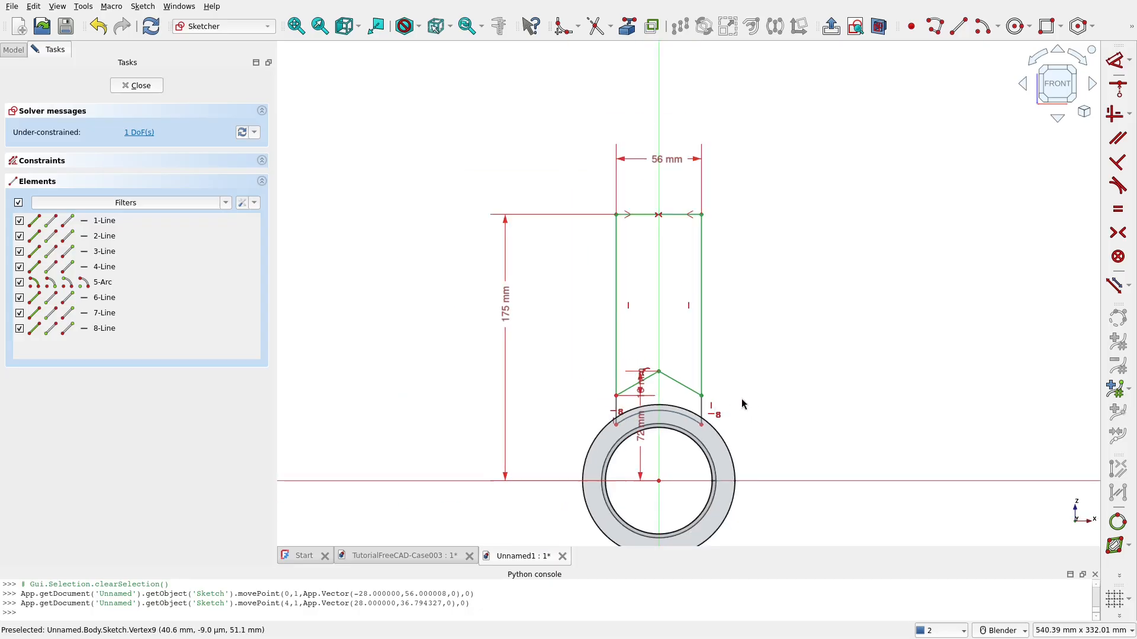
# Draw a circle about 22 mm in diameter centred on the vertical axis, about 116 mm above the origin
pyautogui.click(1016, 25)
pyautogui.scroll(2, 674, 279)
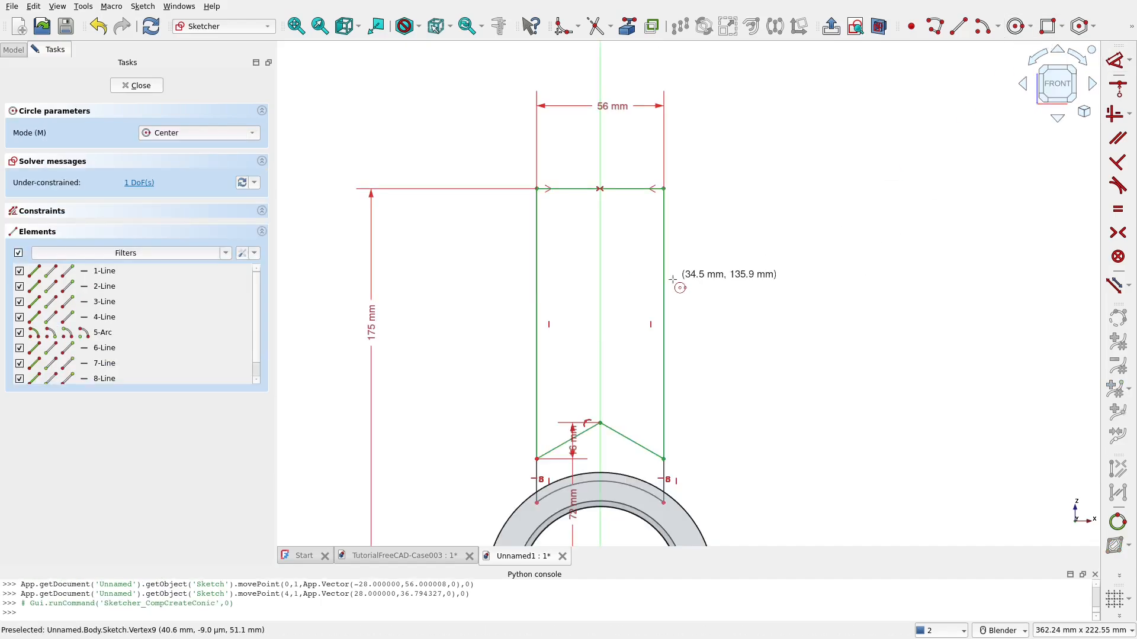
pyautogui.click(600, 321)
pyautogui.click(618, 303)
pyautogui.rightClick(631, 331)
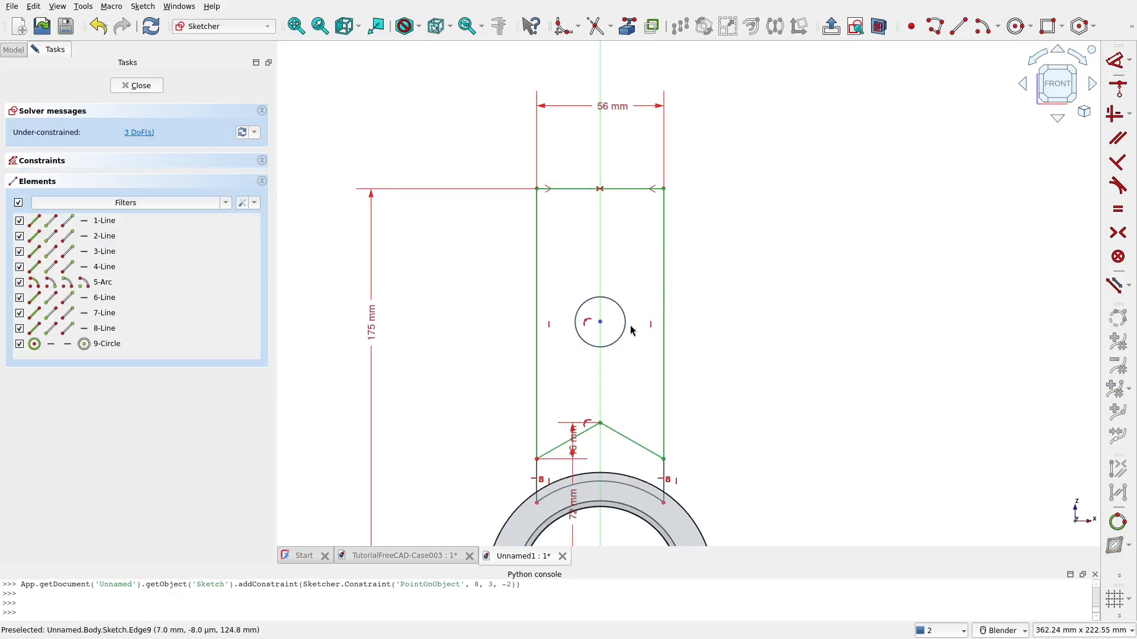
# Check the hole dimensions in the TutorialFreeCAD-Case003 reference and set the circle centre's vertical distance from the origin to 126 mm
pyautogui.click(385, 556)
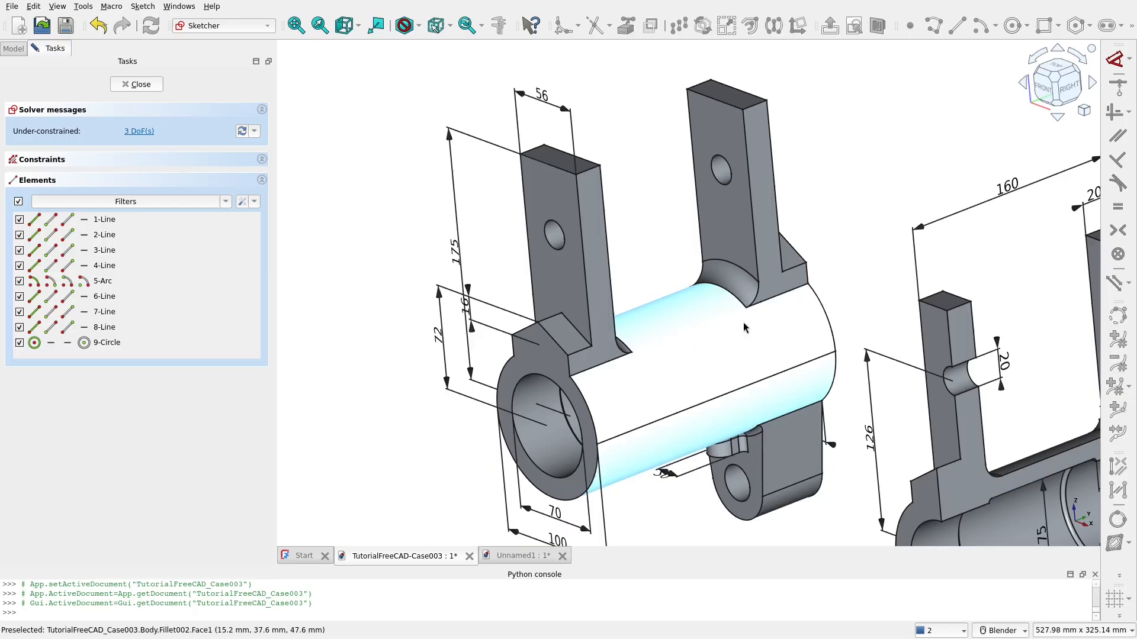
pyautogui.keyDown('shift'); pyautogui.moveTo(1008, 385); pyautogui.dragTo(730, 299, button='middle'); pyautogui.keyUp('shift')
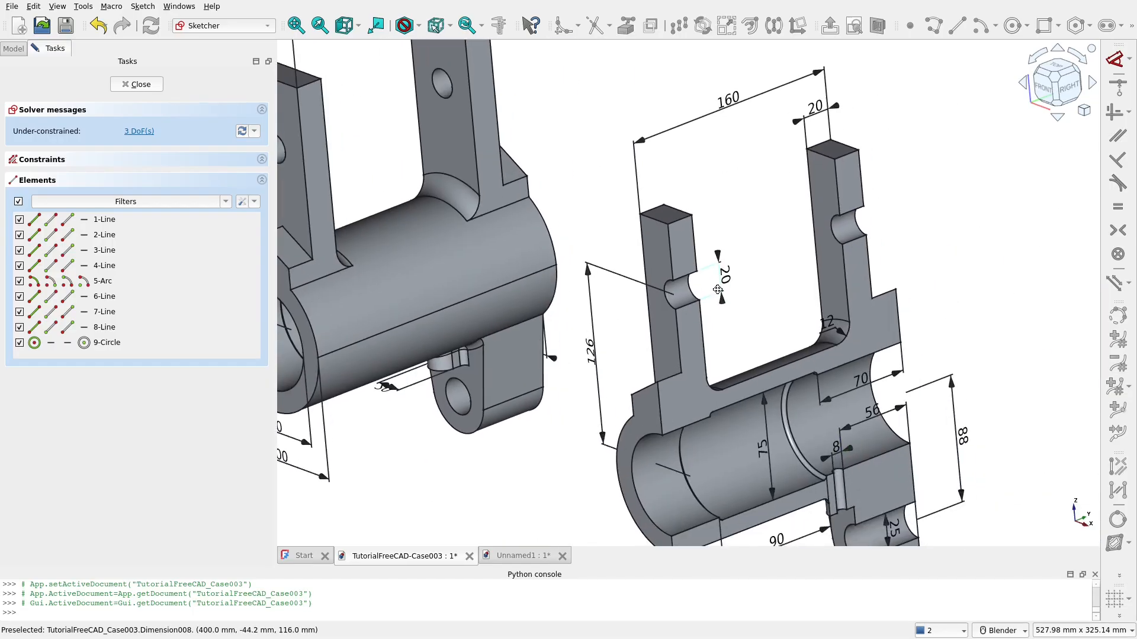
pyautogui.click(497, 556)
pyautogui.click(600, 322)
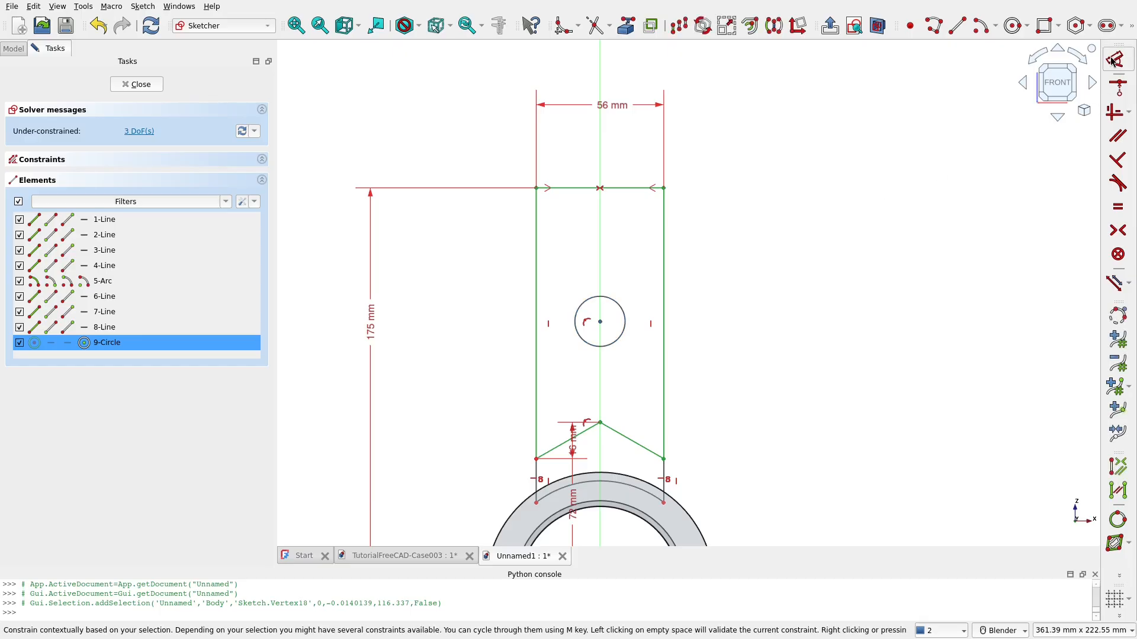
pyautogui.click(1129, 59)
pyautogui.click(963, 90)
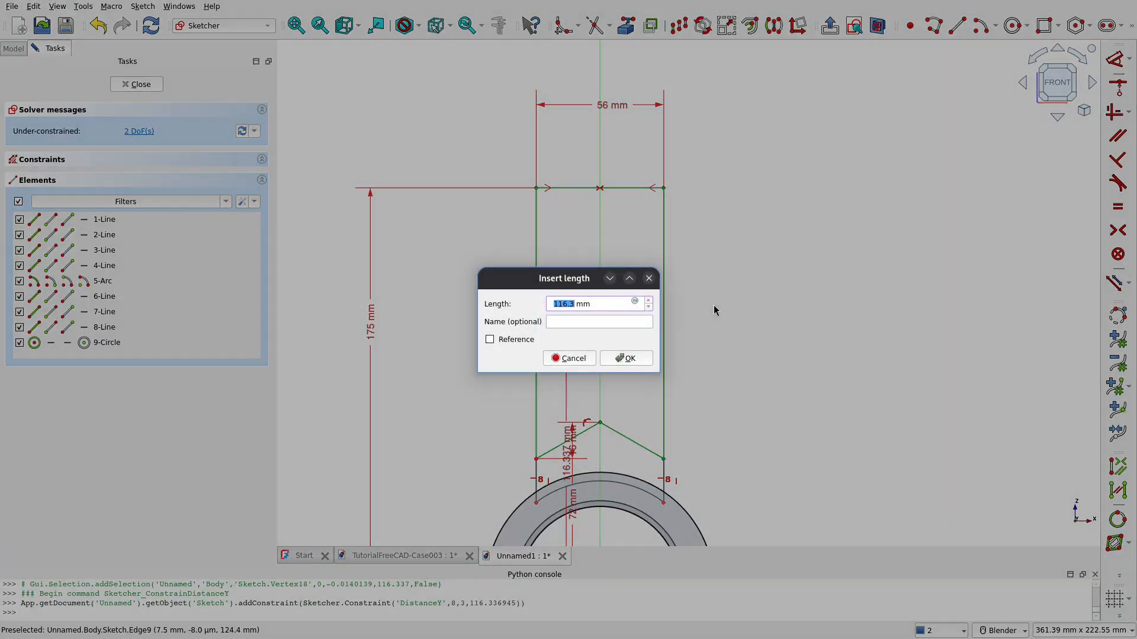
pyautogui.write('126')
pyautogui.click(630, 359)
# Set the circle's diameter to 20 mm and finish editing the sketch
pyautogui.click(625, 296)
pyautogui.click(1123, 67)
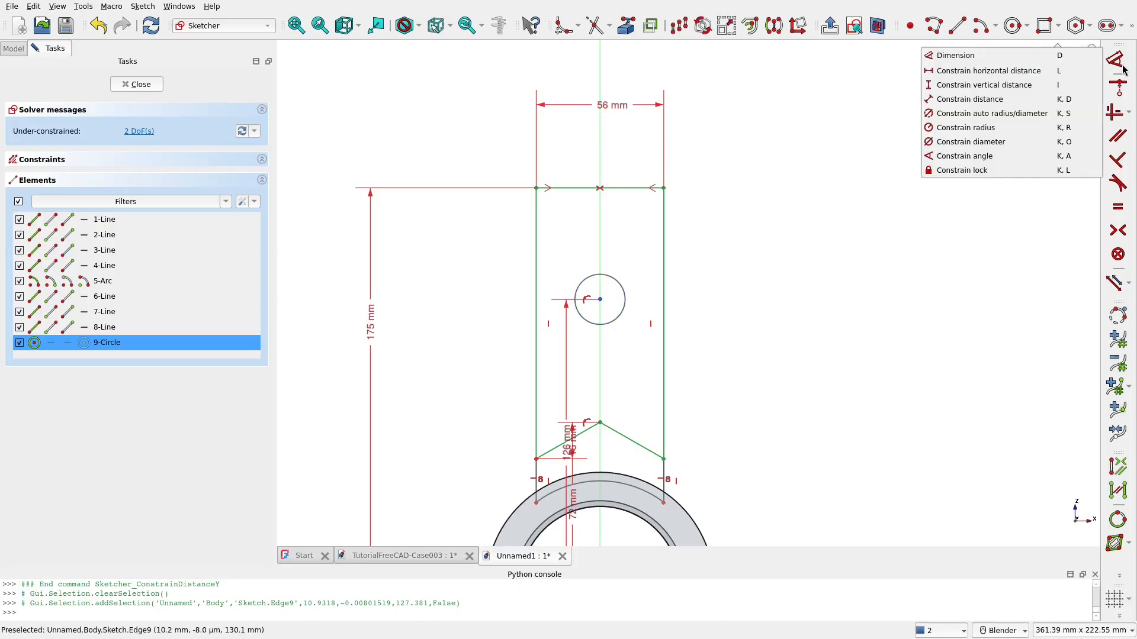
pyautogui.click(993, 142)
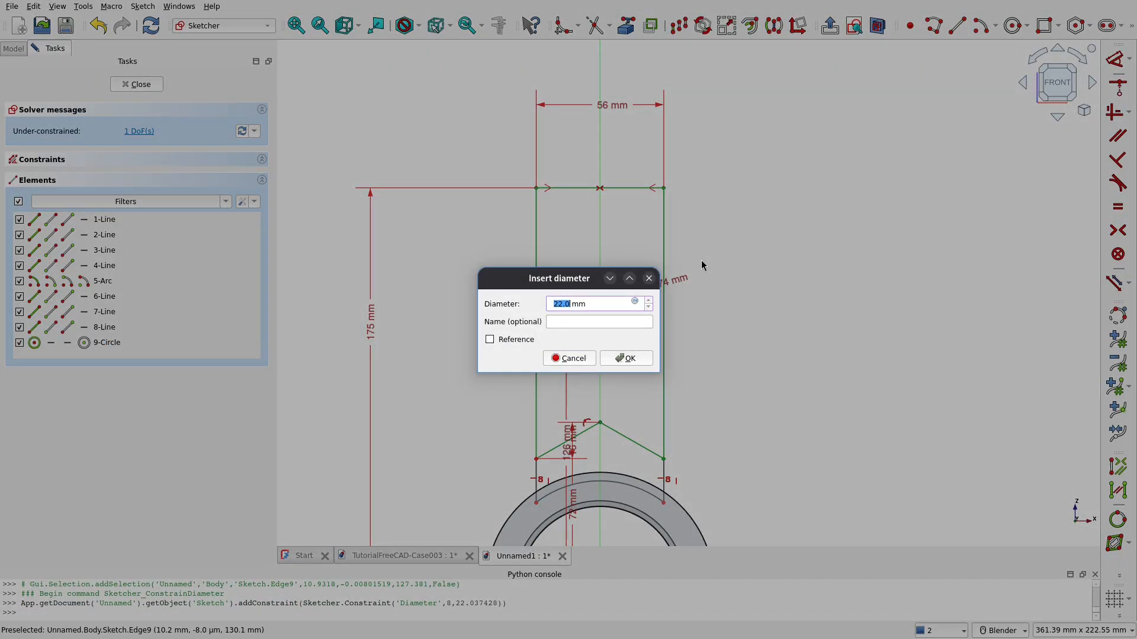
pyautogui.click(630, 365)
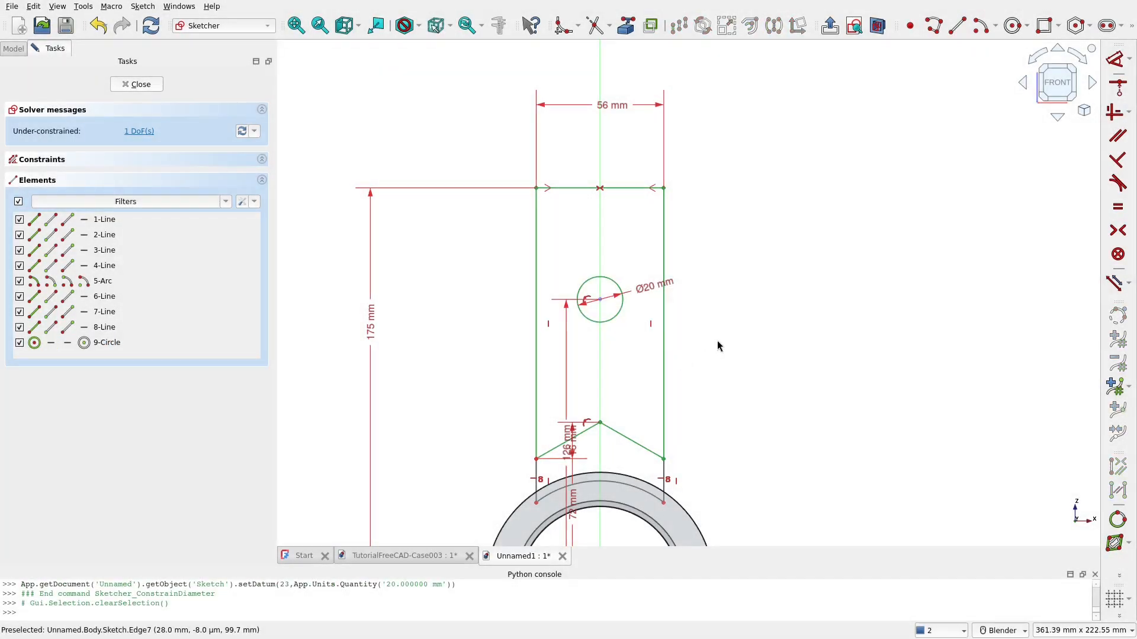
pyautogui.scroll(-4, 710, 370)
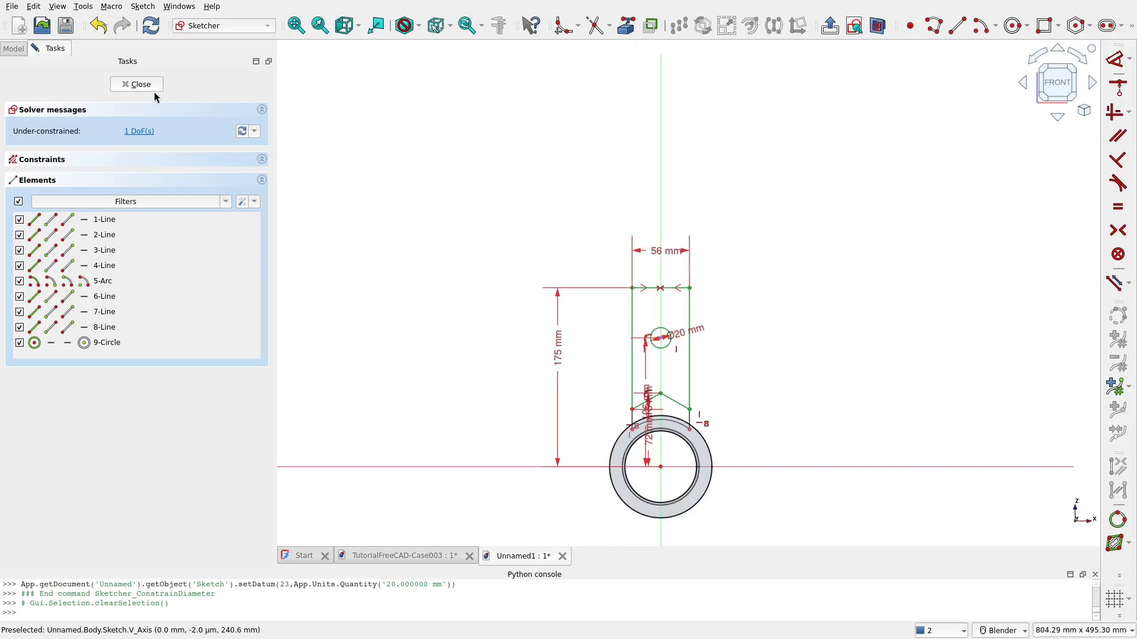
pyautogui.press('Escape')
pyautogui.moveTo(746, 397)
pyautogui.mouseDown(button='middle')
pyautogui.moveTo(757, 358)
pyautogui.moveTo(668, 344)
pyautogui.moveTo(719, 322)
pyautogui.moveTo(653, 280)
pyautogui.mouseUp(button='middle')
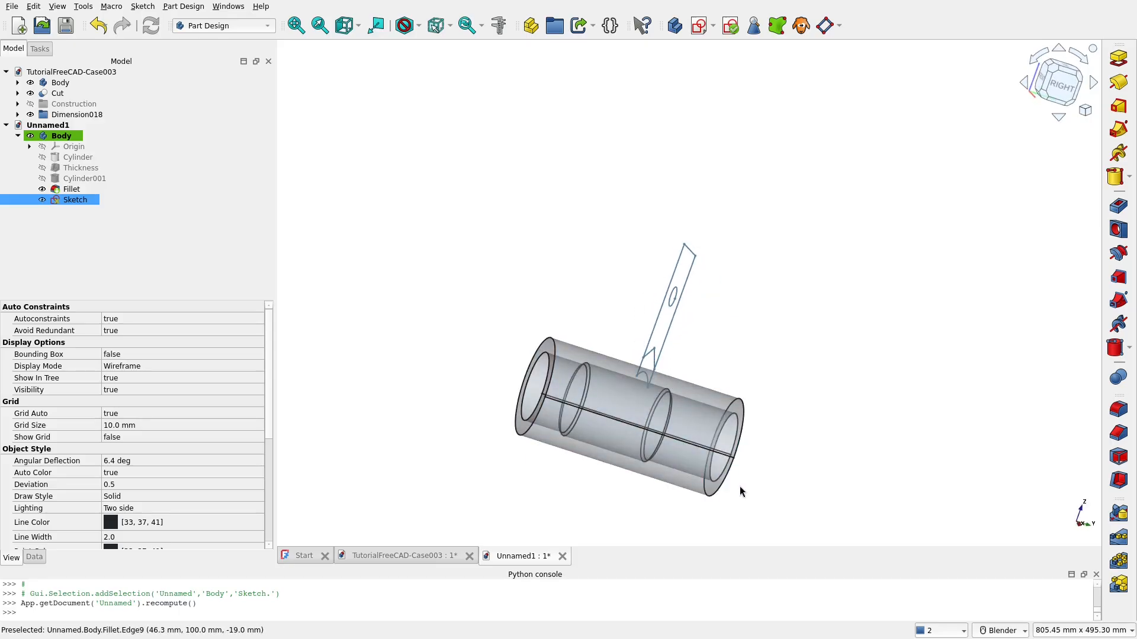
pyautogui.moveTo(741, 490)
pyautogui.mouseDown(button='middle')
pyautogui.moveTo(913, 483)
pyautogui.moveTo(900, 492)
pyautogui.mouseUp(button='middle')
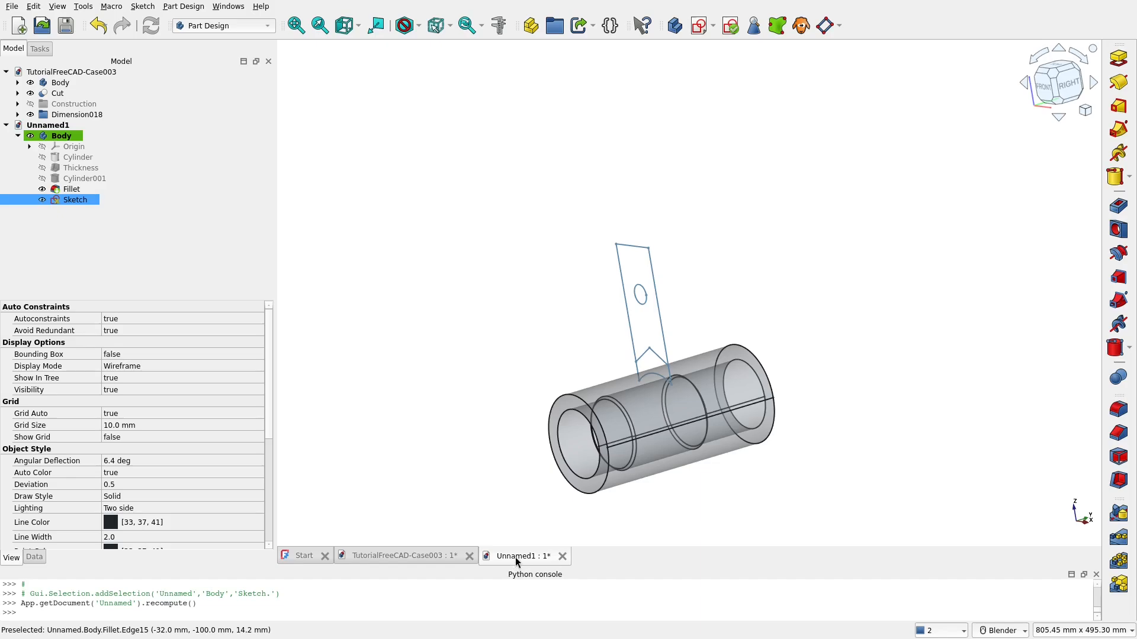
# Check the arm spacing in the reference model and set the arm sketch's attachment offset position z to 80 mm
pyautogui.click(415, 556)
pyautogui.scroll(-2, 714, 230)
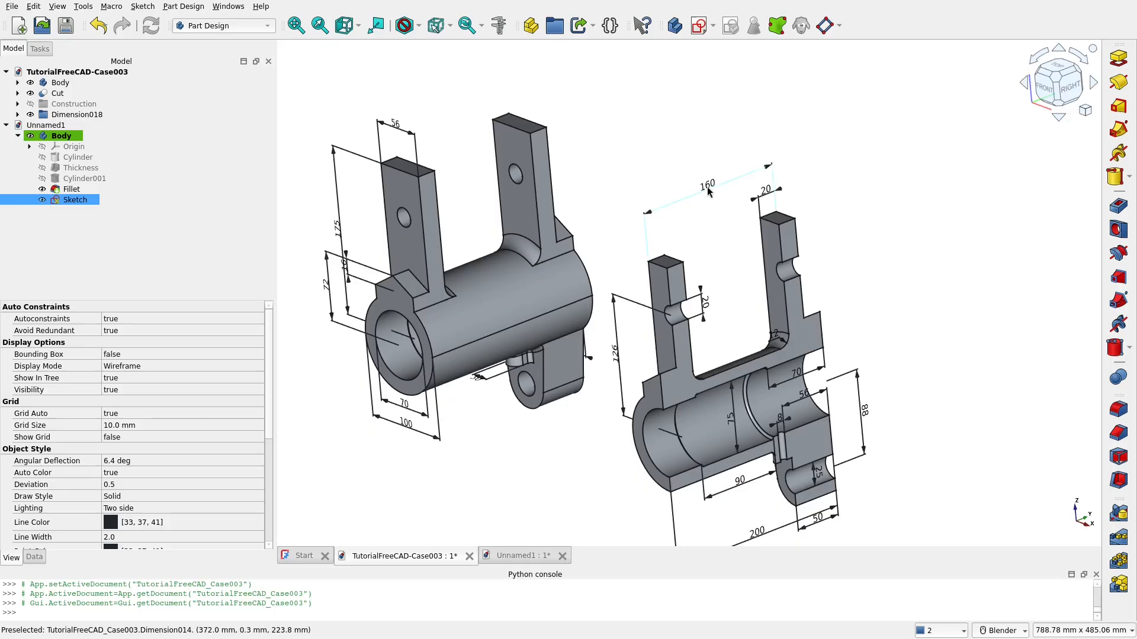
pyautogui.click(521, 556)
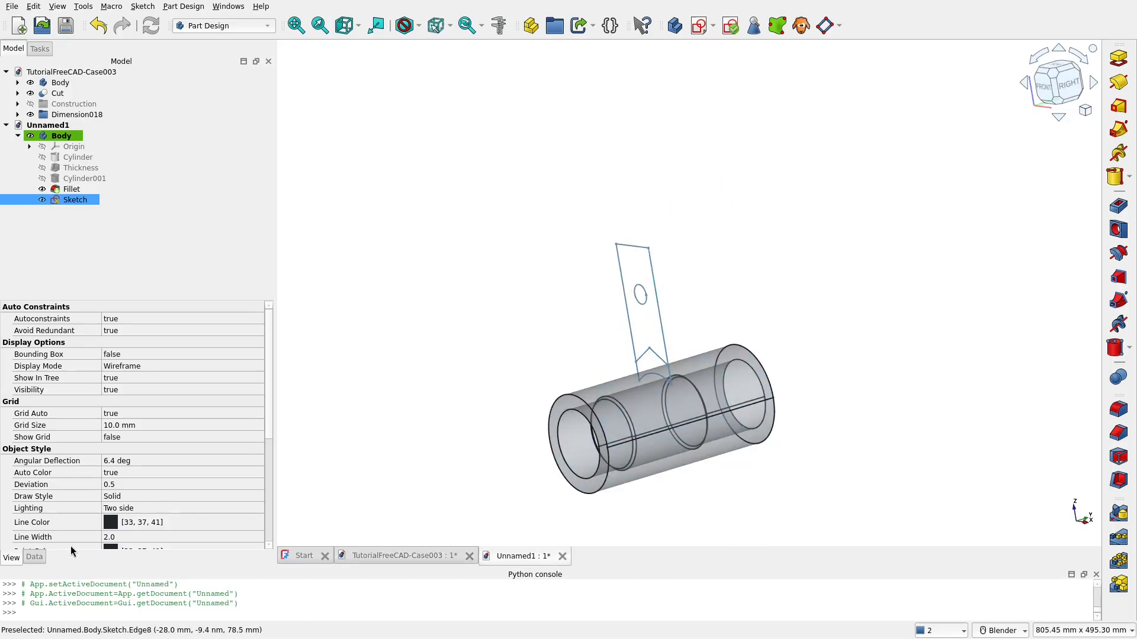
pyautogui.click(35, 557)
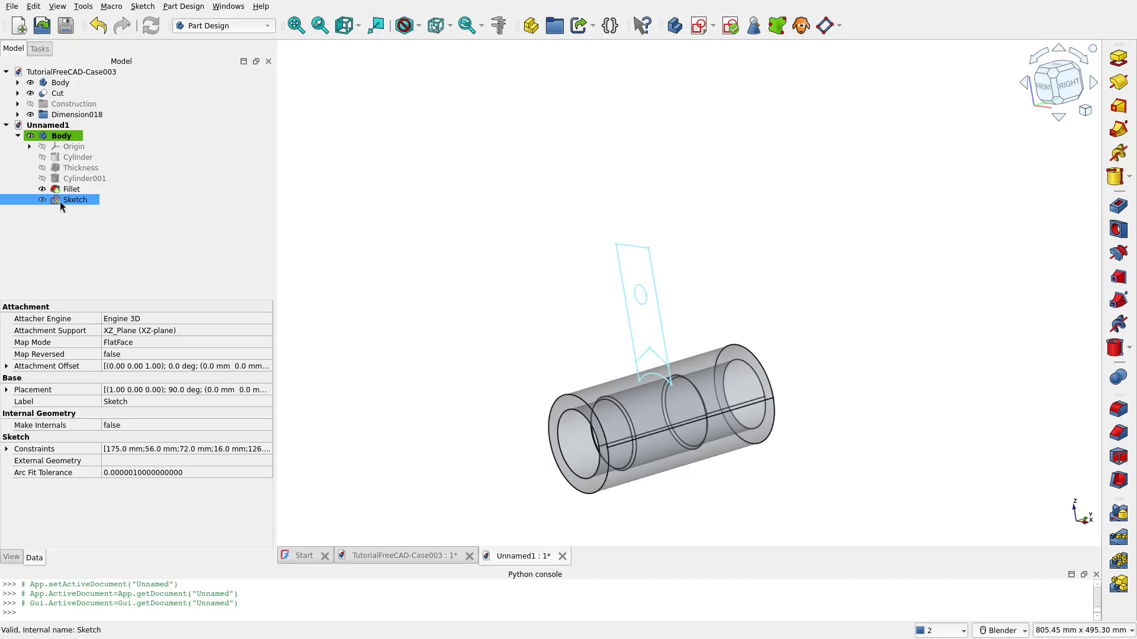
pyautogui.click(6, 366)
pyautogui.doubleClick(35, 405)
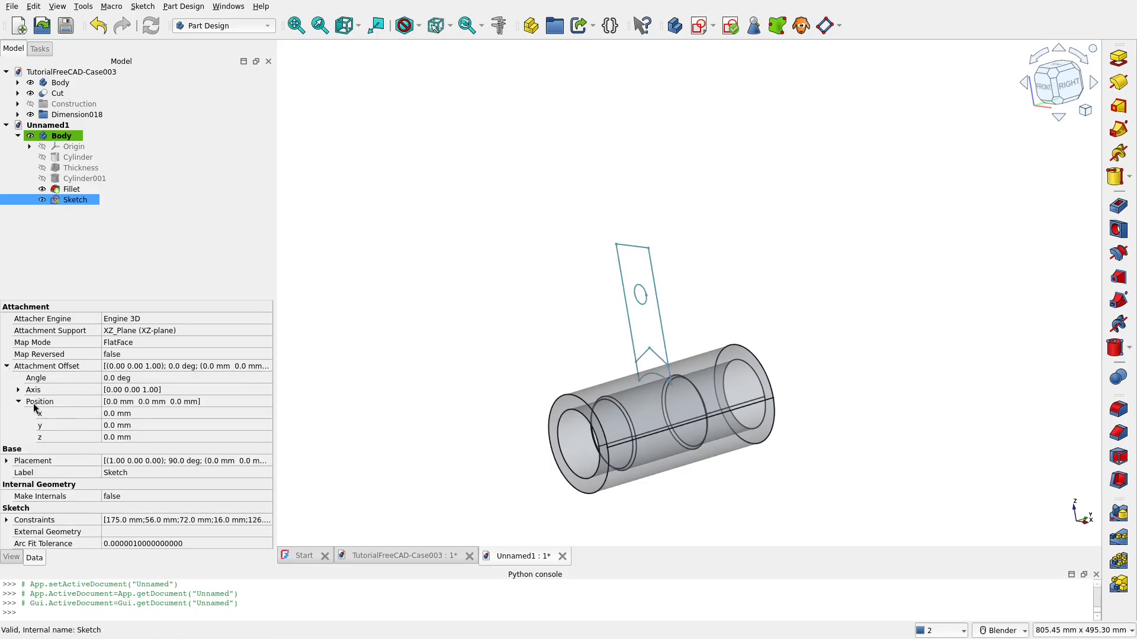
pyautogui.click(108, 438)
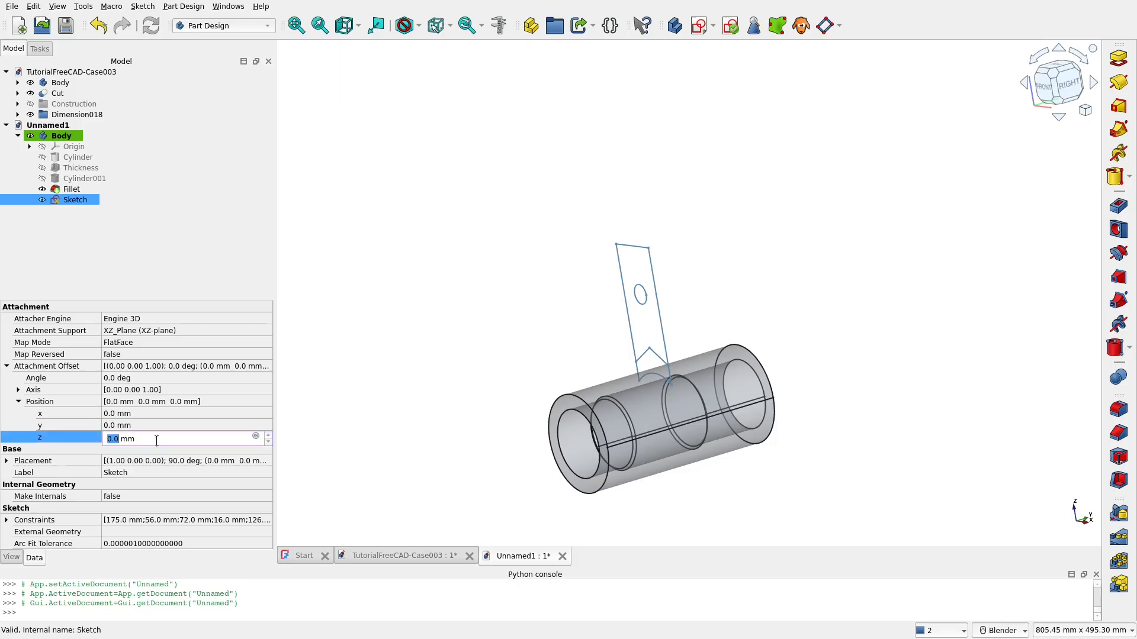
pyautogui.write('80')
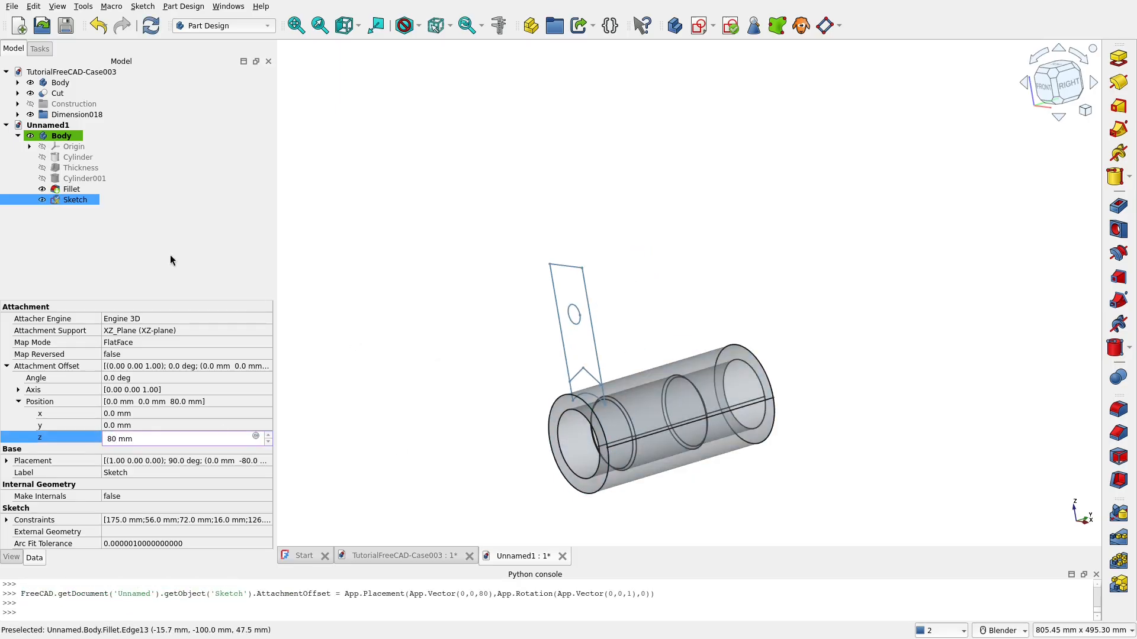
pyautogui.click(446, 355)
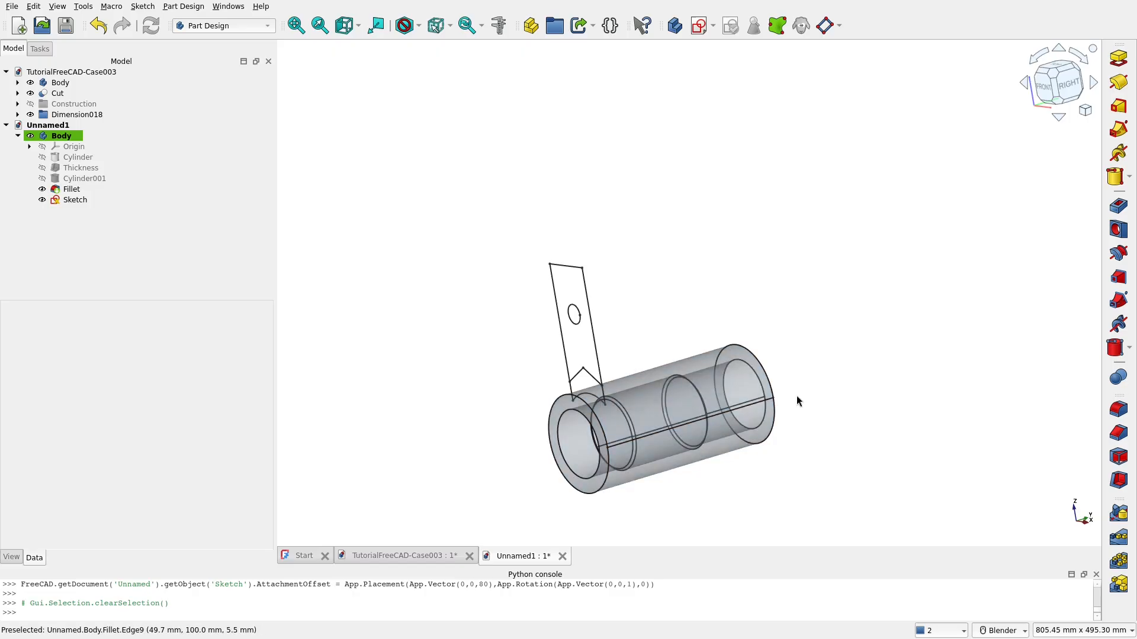
# Hide the fillet and pad the arm sketch's outer outline with its hole 20 mm in the reversed direction
pyautogui.scroll(1, 649, 377)
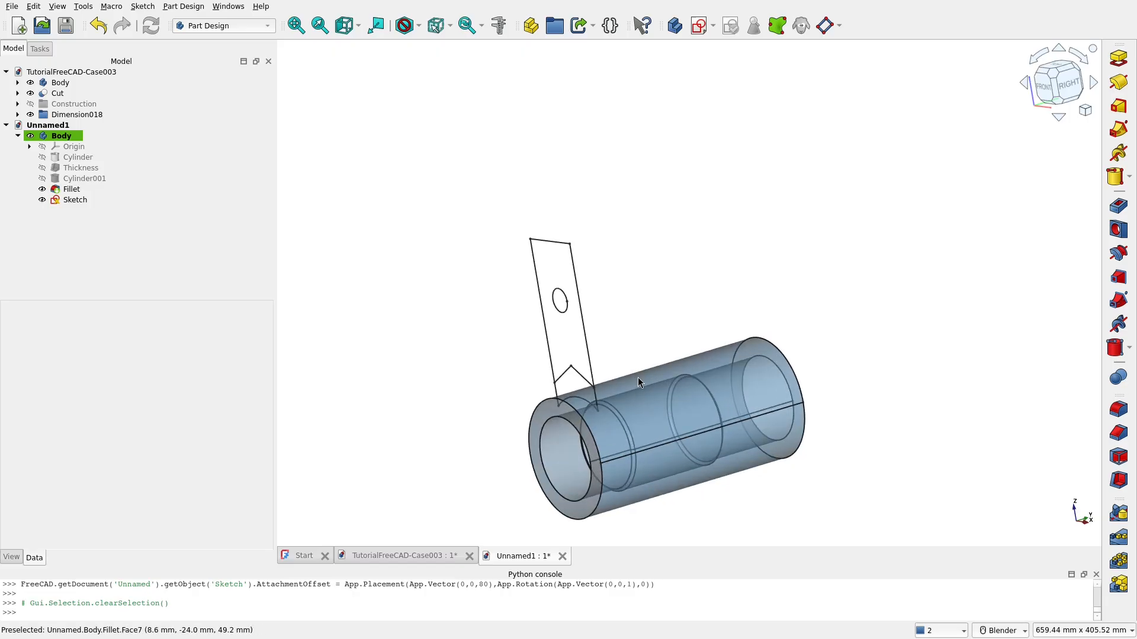
pyautogui.click(43, 190)
pyautogui.scroll(2, 549, 331)
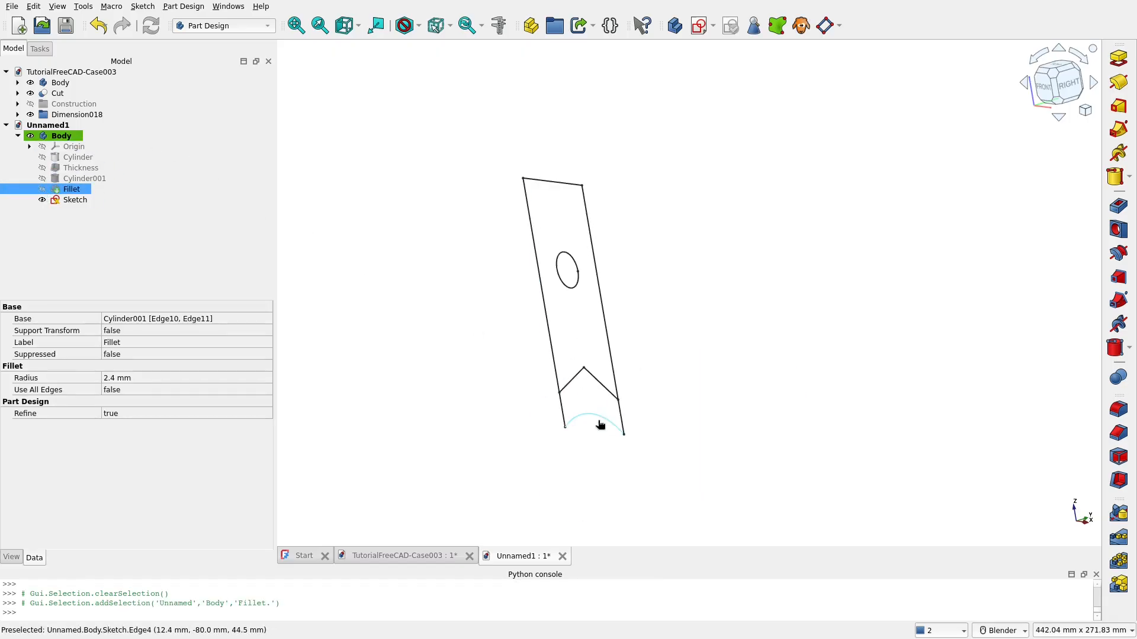
pyautogui.click(600, 424)
pyautogui.keyDown('ctrl'); pyautogui.click(623, 419); pyautogui.keyUp('ctrl')
pyautogui.keyDown('ctrl'); pyautogui.click(611, 353); pyautogui.keyUp('ctrl')
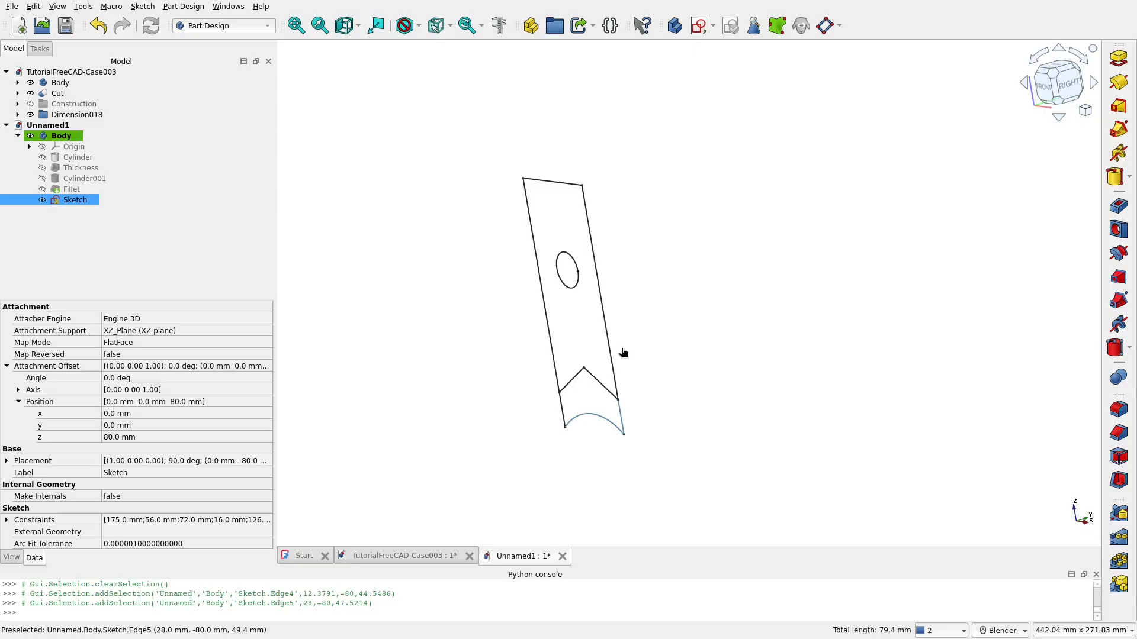
pyautogui.keyDown('ctrl'); pyautogui.click(552, 178); pyautogui.keyUp('ctrl')
pyautogui.keyDown('ctrl'); pyautogui.click(533, 231); pyautogui.keyUp('ctrl')
pyautogui.keyDown('ctrl'); pyautogui.click(565, 416); pyautogui.keyUp('ctrl')
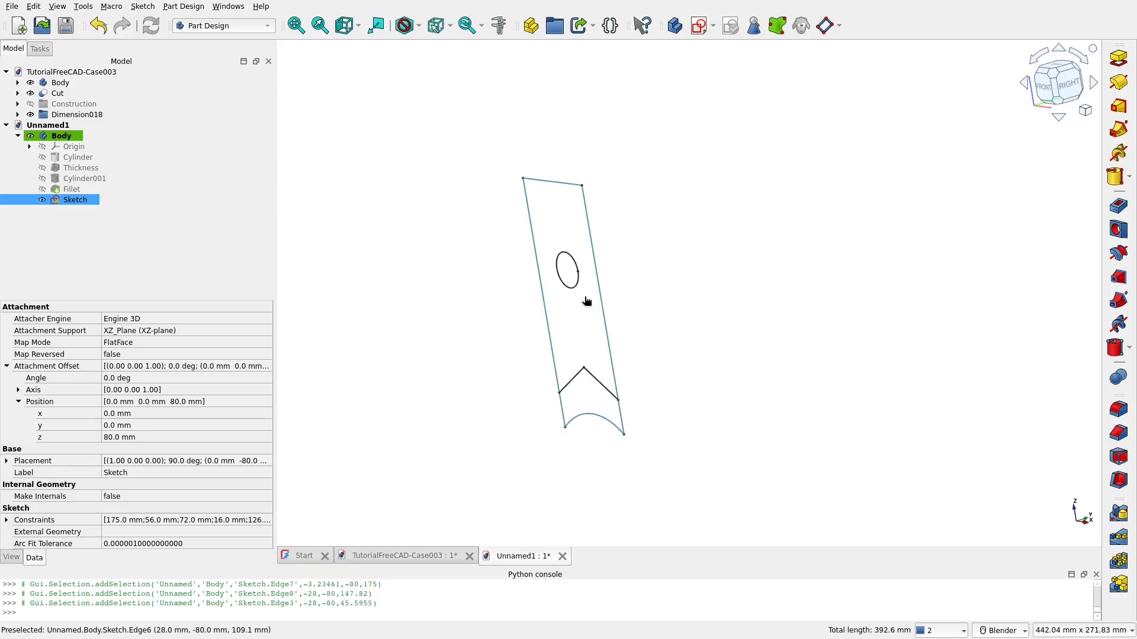
pyautogui.keyDown('ctrl'); pyautogui.click(576, 285); pyautogui.keyUp('ctrl')
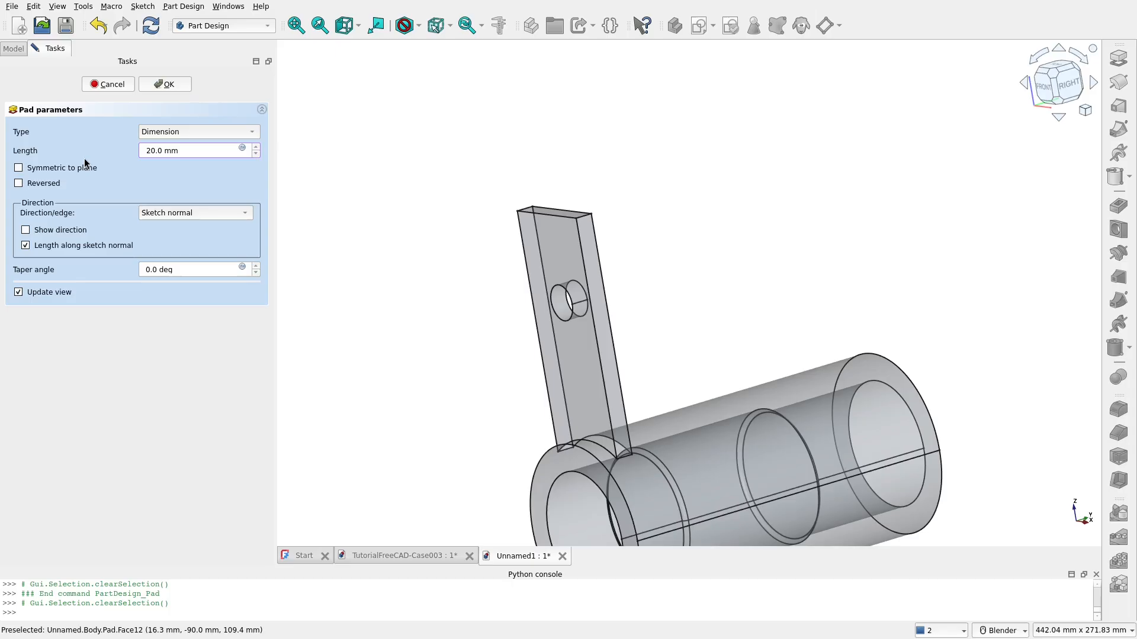
pyautogui.click(114, 167)
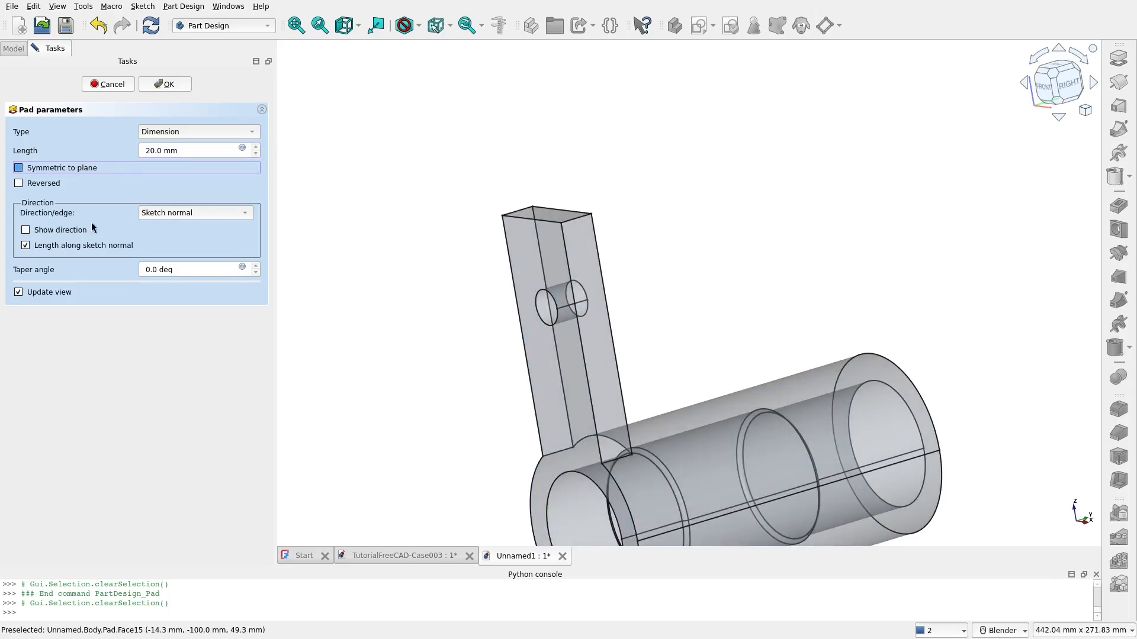
pyautogui.click(18, 183)
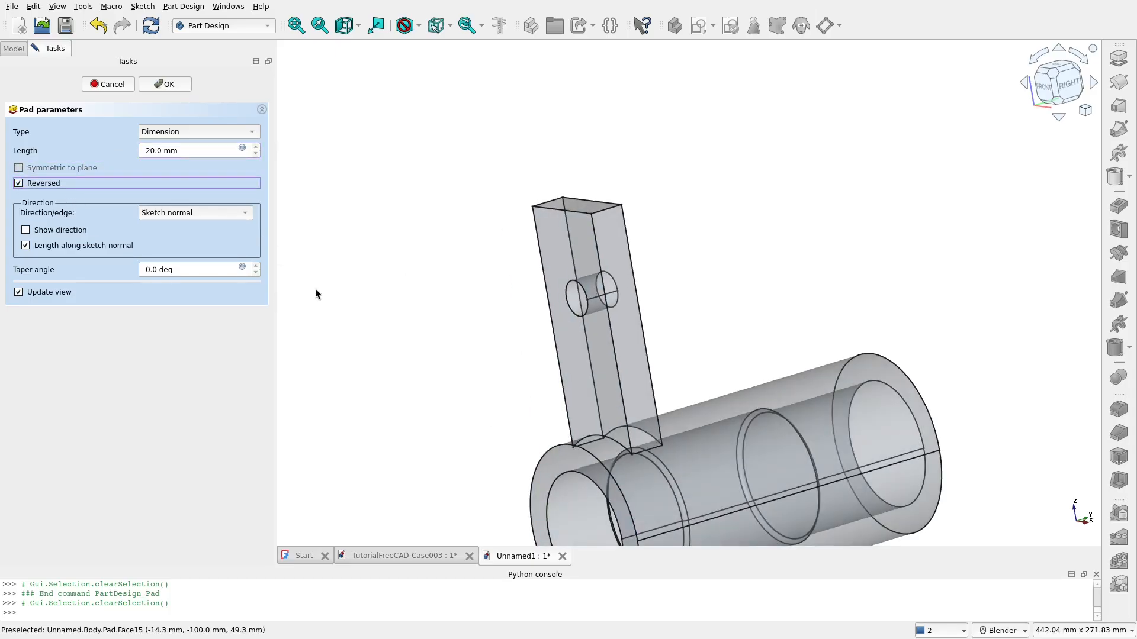
pyautogui.click(185, 88)
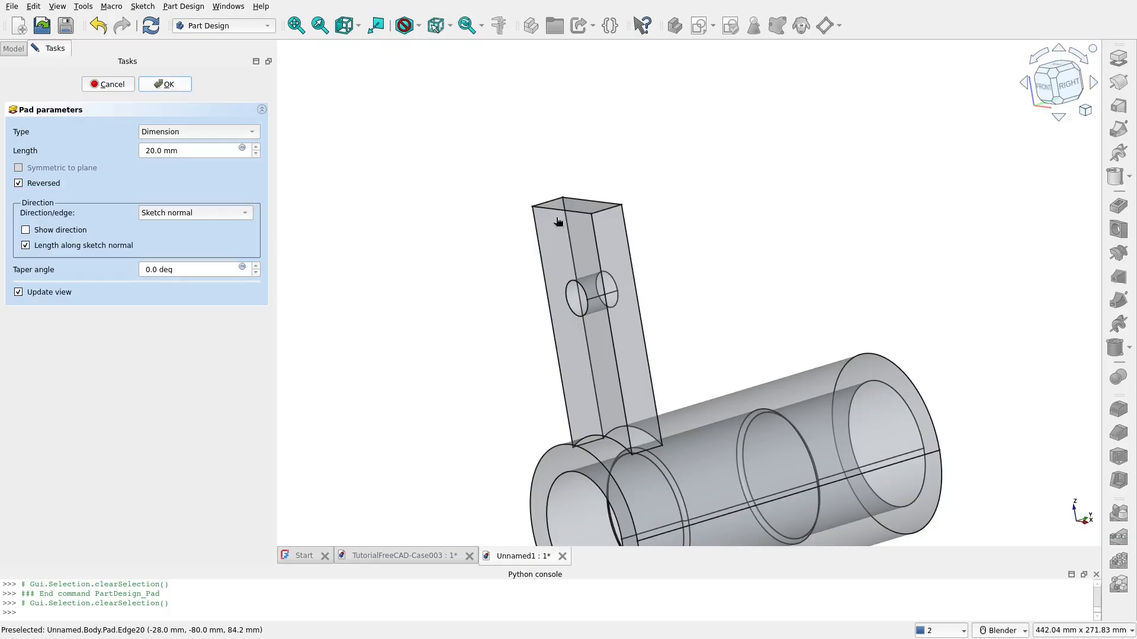
# Turn off the transparency of the body with the newly padded arm
pyautogui.scroll(-2, 754, 327)
pyautogui.moveTo(754, 326); pyautogui.dragTo(753, 279, button='middle')
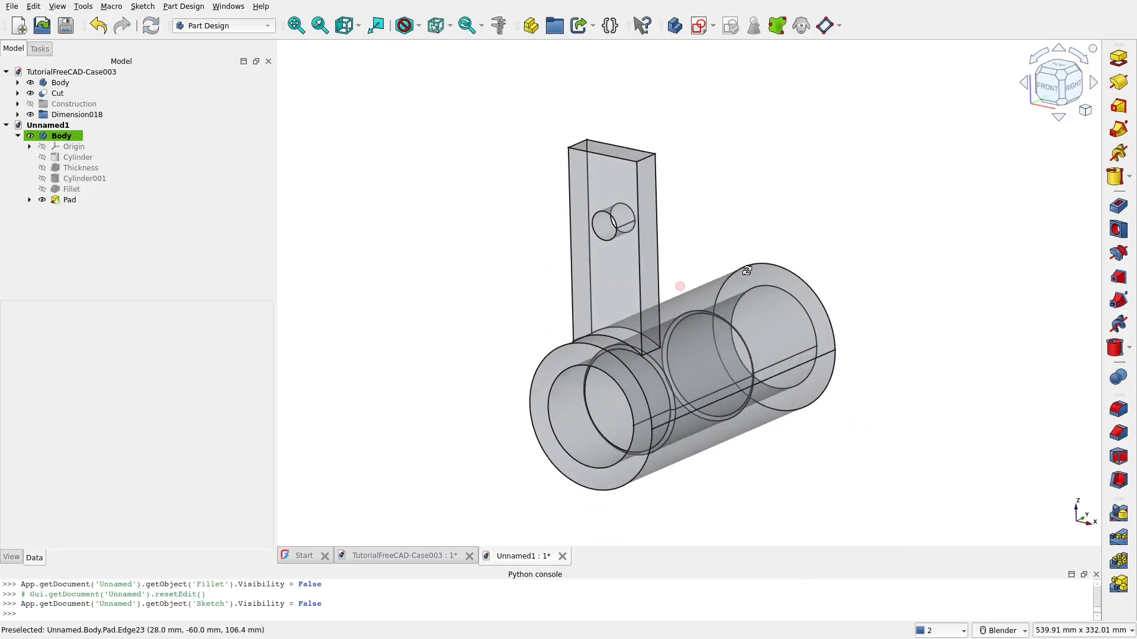
pyautogui.rightClick(71, 200)
pyautogui.click(127, 242)
pyautogui.click(850, 367)
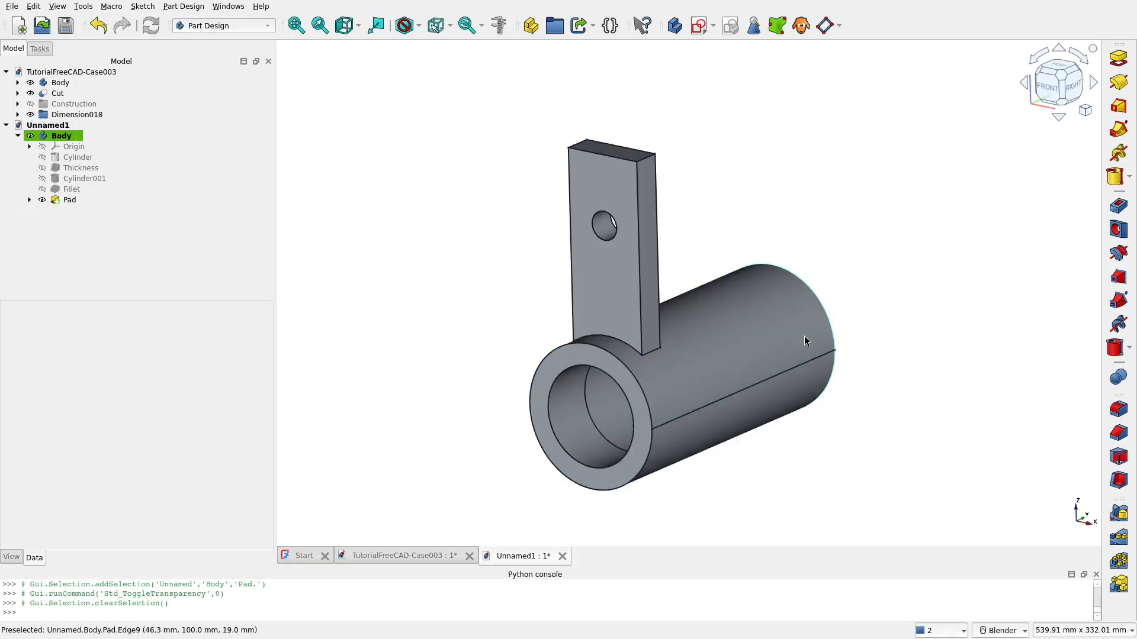
# Show the arm sketch nested under the pad and hide the pad
pyautogui.scroll(1, 715, 328)
pyautogui.click(30, 200)
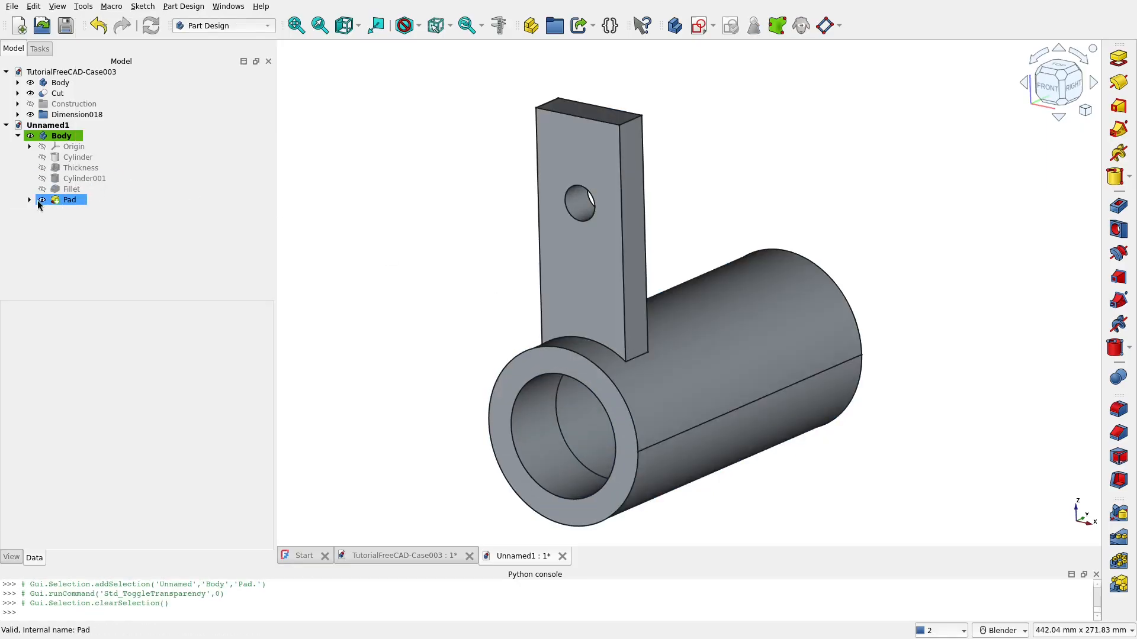
pyautogui.click(55, 211)
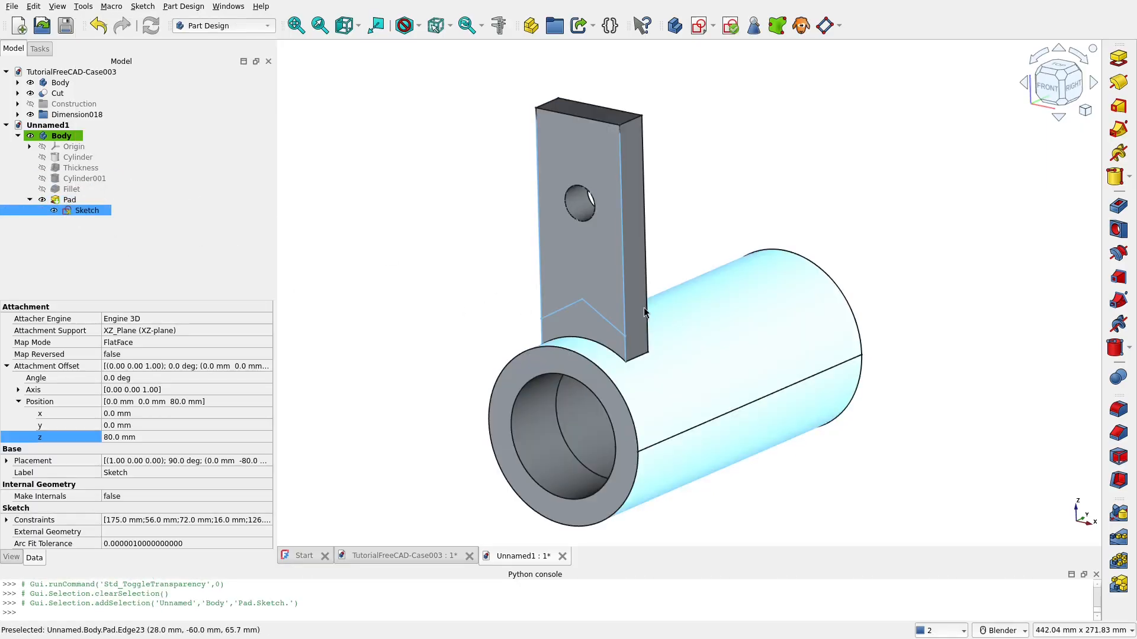
pyautogui.click(43, 201)
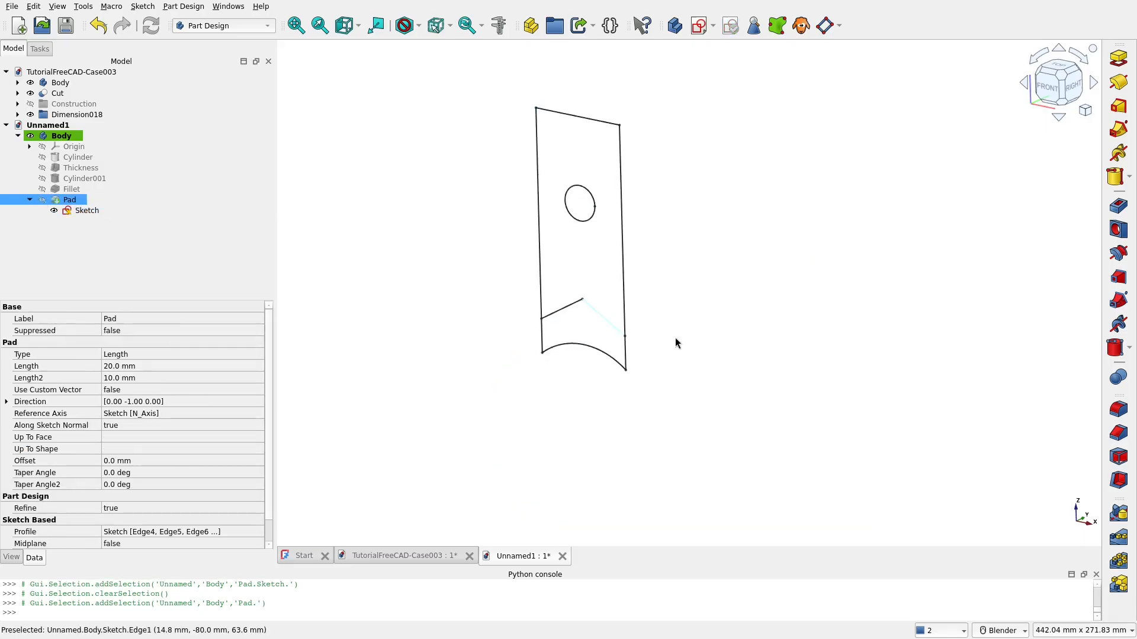
# Pad the lower region of the arm sketch, between the arc and the peaked lines, up to the cylinder's front ring face
pyautogui.click(591, 355)
pyautogui.scroll(3, 607, 346)
pyautogui.keyDown('ctrl'); pyautogui.click(648, 366); pyautogui.keyUp('ctrl')
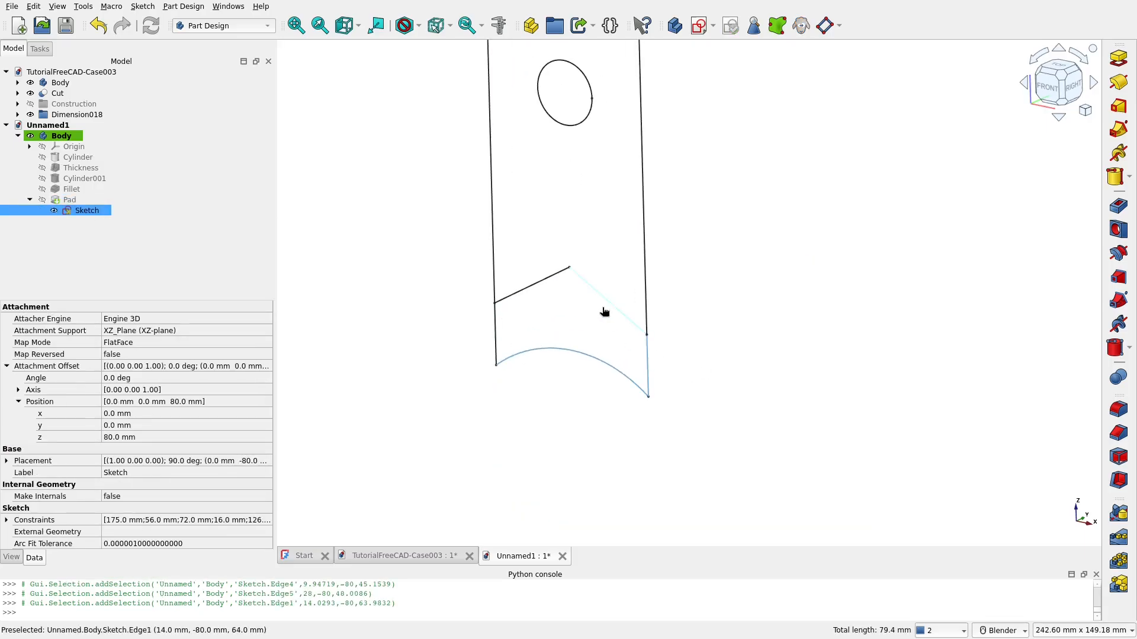
pyautogui.keyDown('ctrl'); pyautogui.click(604, 299); pyautogui.keyUp('ctrl')
pyautogui.keyDown('ctrl'); pyautogui.click(548, 278); pyautogui.keyUp('ctrl')
pyautogui.keyDown('ctrl'); pyautogui.click(497, 332); pyautogui.keyUp('ctrl')
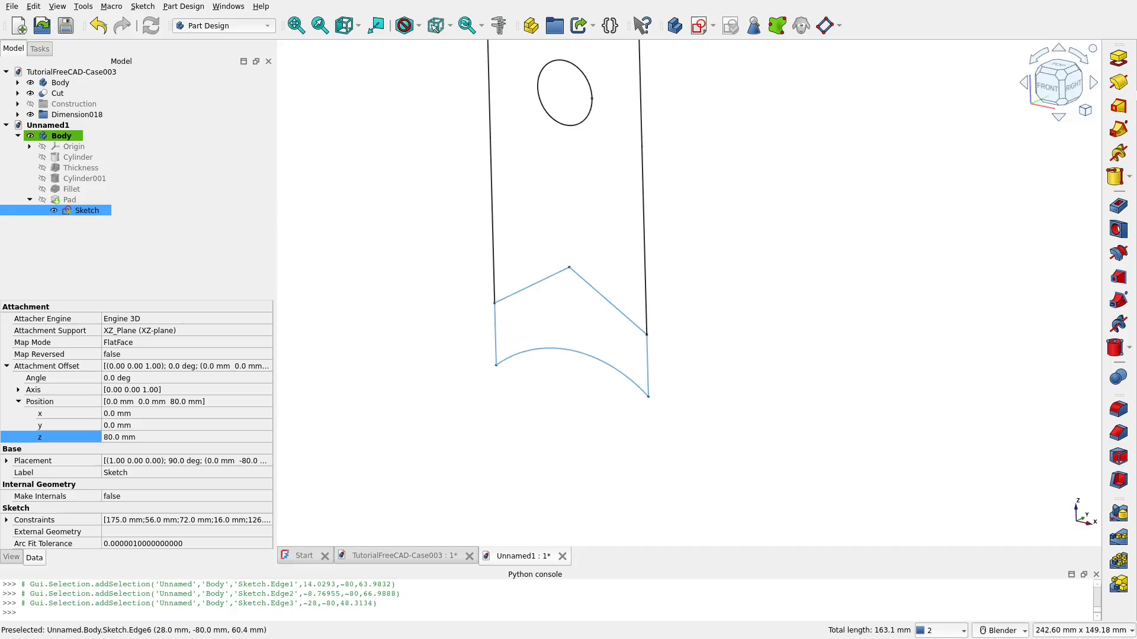
pyautogui.click(1124, 61)
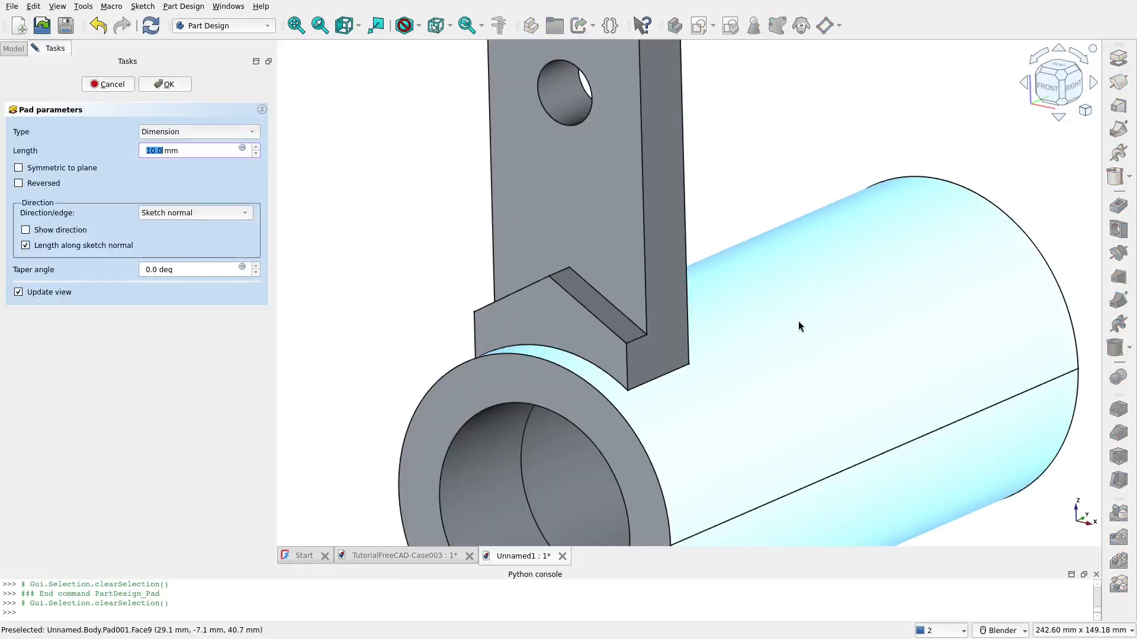
pyautogui.click(197, 131)
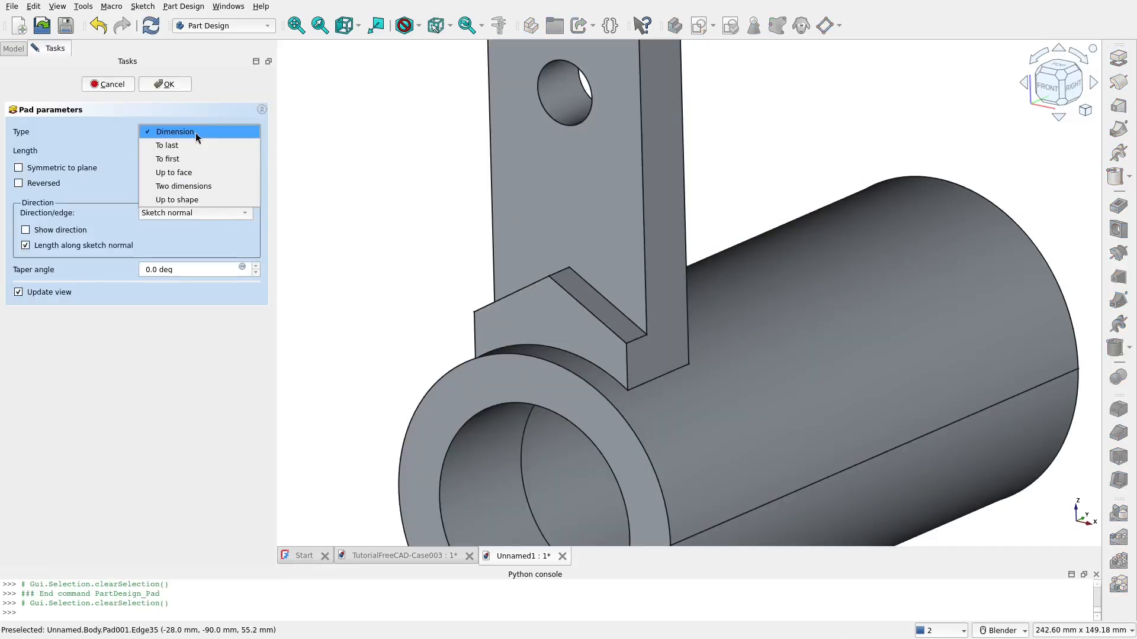
pyautogui.click(198, 174)
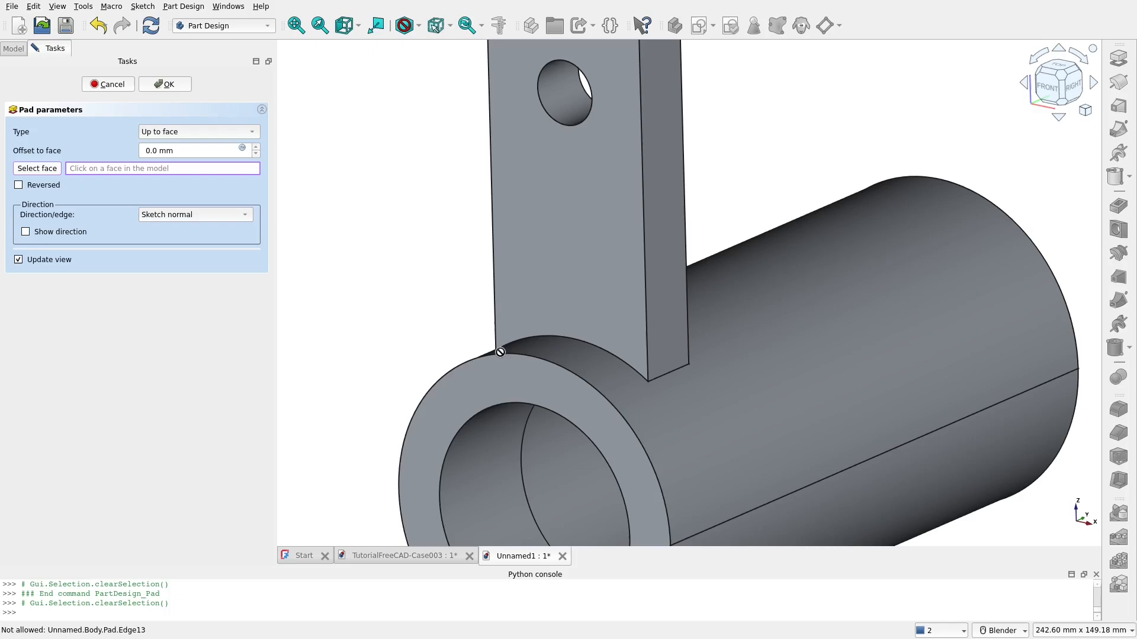
pyautogui.click(502, 384)
pyautogui.scroll(-5, 503, 385)
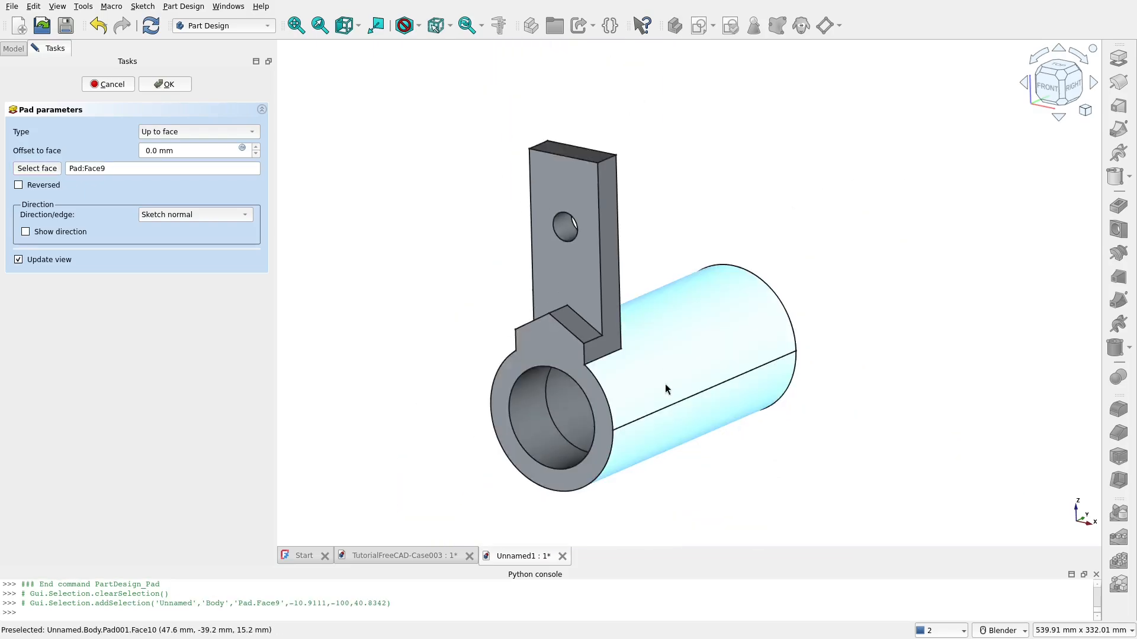
pyautogui.moveTo(661, 382); pyautogui.dragTo(614, 376, button='middle')
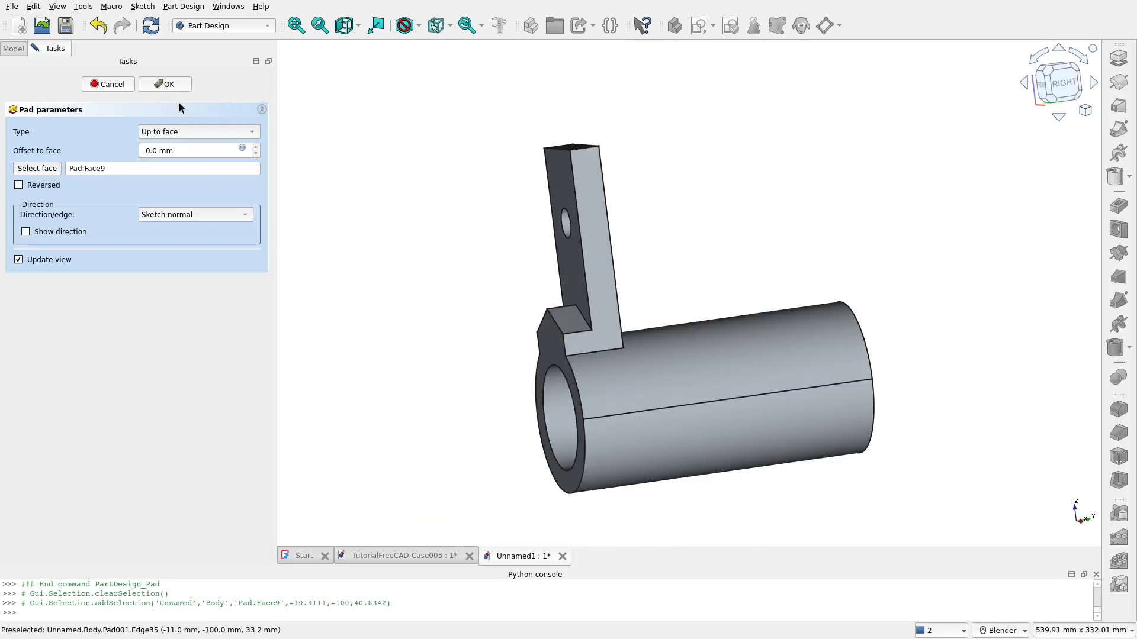
pyautogui.click(168, 84)
# Create a new sketch on the body's XZ-plane
pyautogui.moveTo(802, 356); pyautogui.dragTo(715, 325, button='middle')
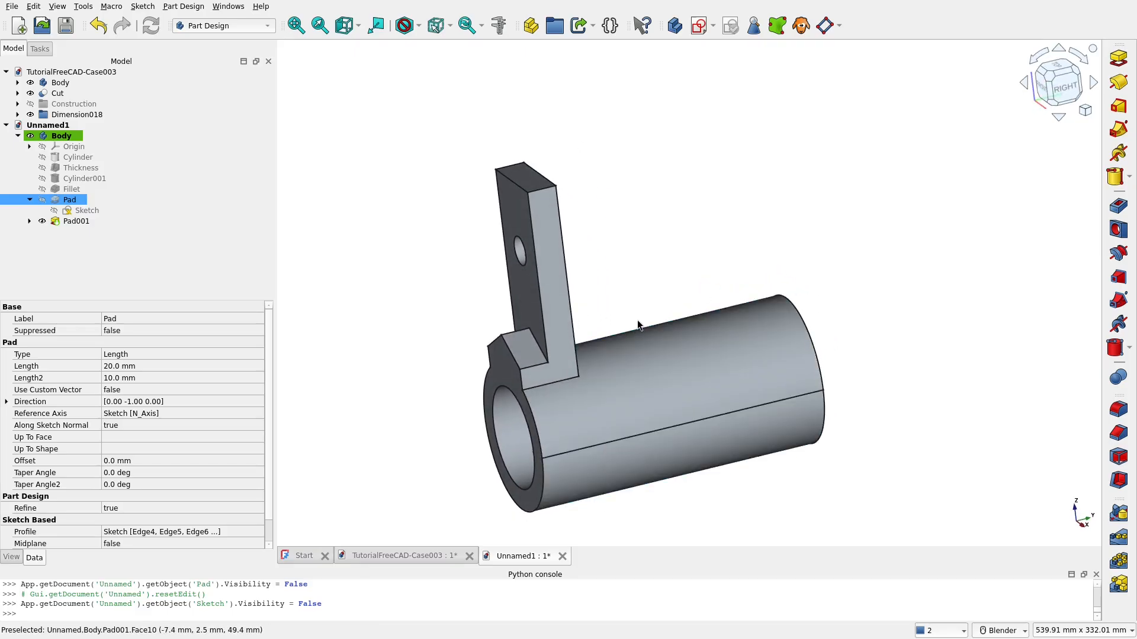
pyautogui.moveTo(639, 325); pyautogui.dragTo(720, 177, button='middle')
pyautogui.click(720, 176)
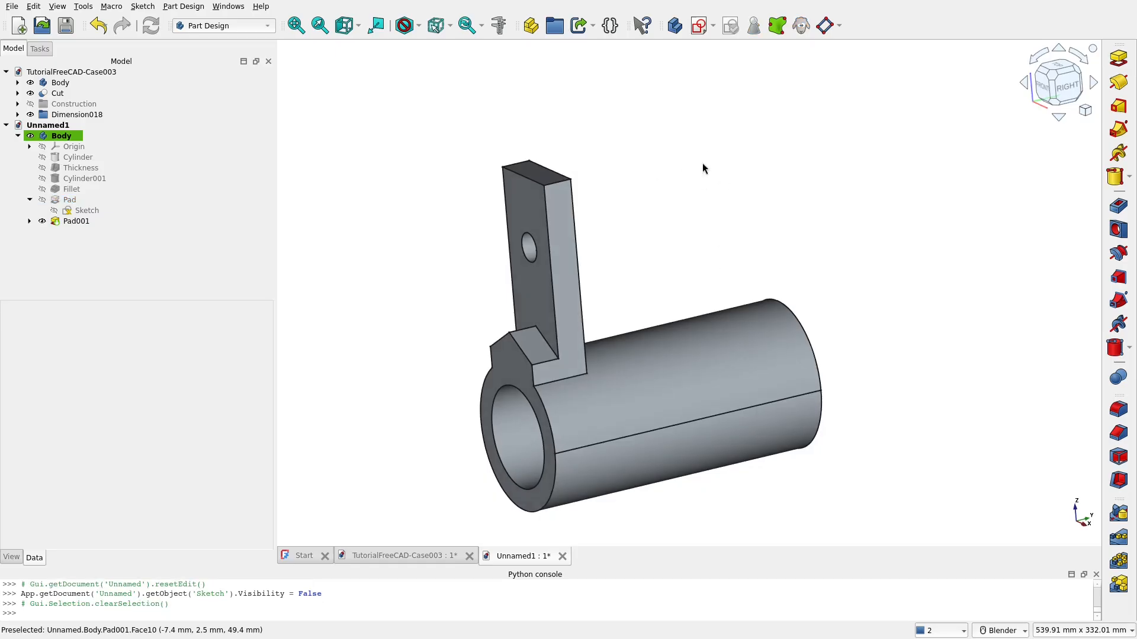
pyautogui.click(699, 29)
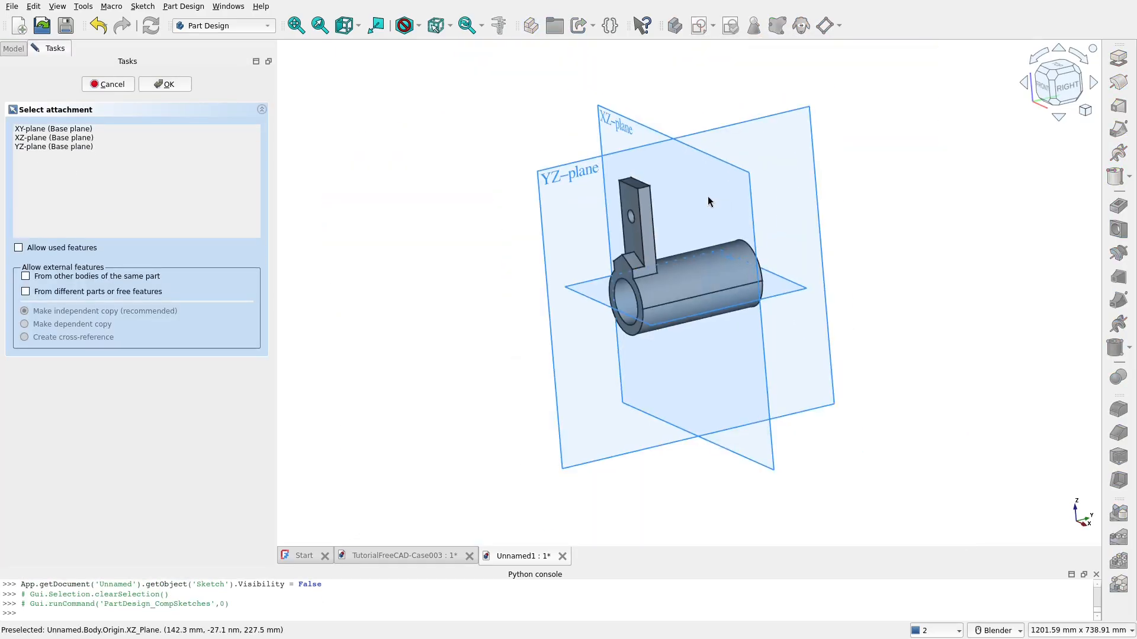
pyautogui.keyDown('shift'); pyautogui.moveTo(655, 112); pyautogui.dragTo(609, 148, button='middle'); pyautogui.keyUp('shift')
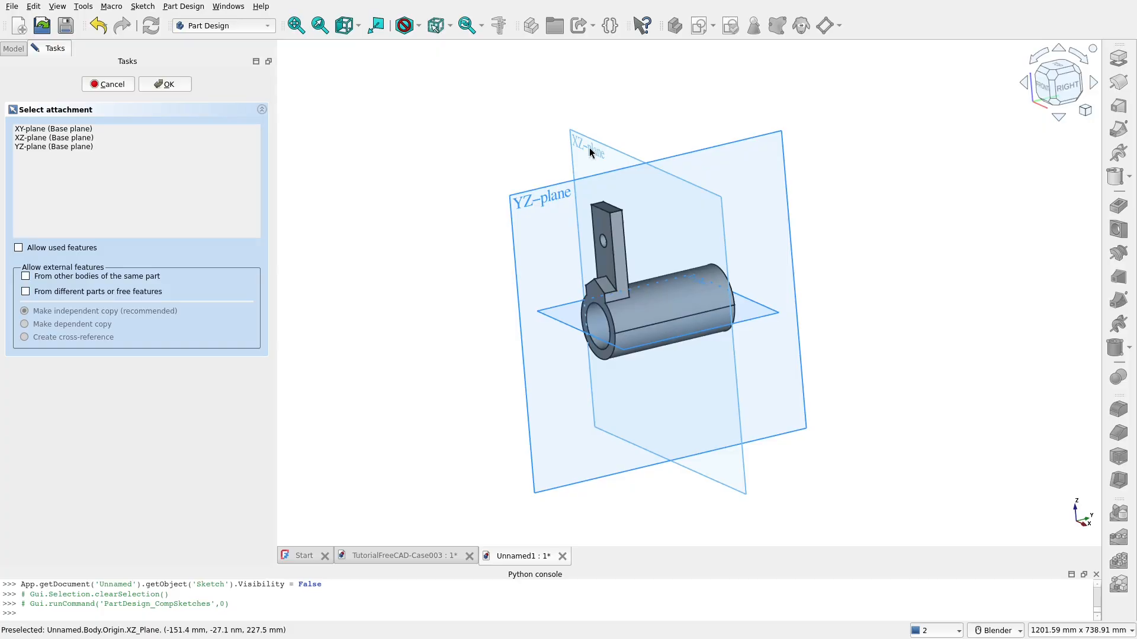
pyautogui.click(589, 151)
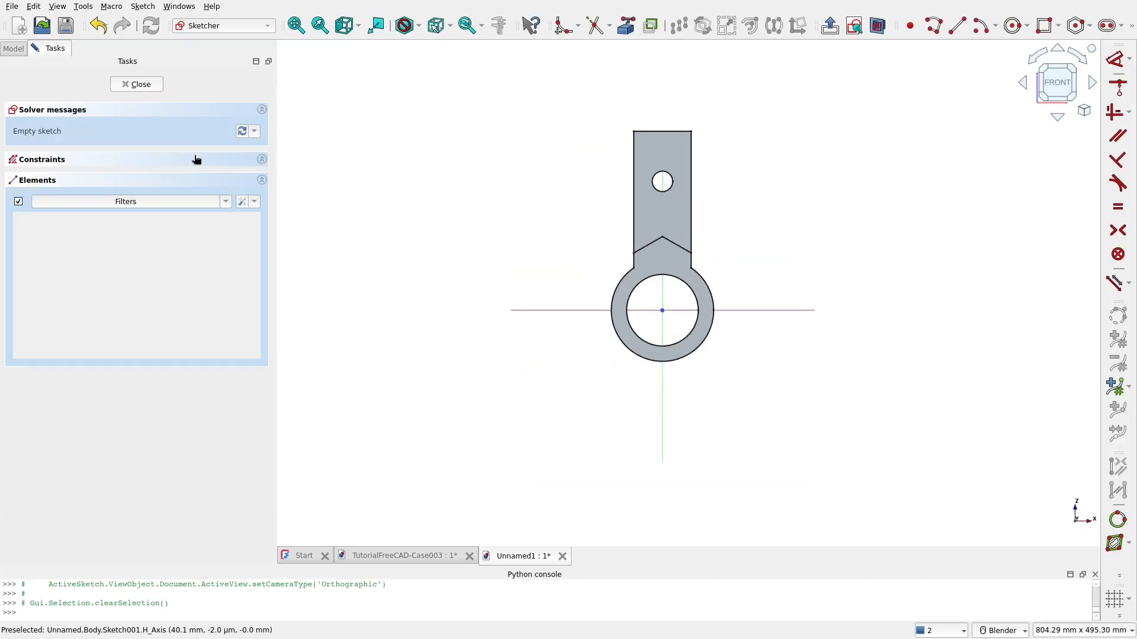
# Hide the second pad and show the original arm sketch as a reference for the new sketch
pyautogui.click(20, 53)
pyautogui.click(42, 221)
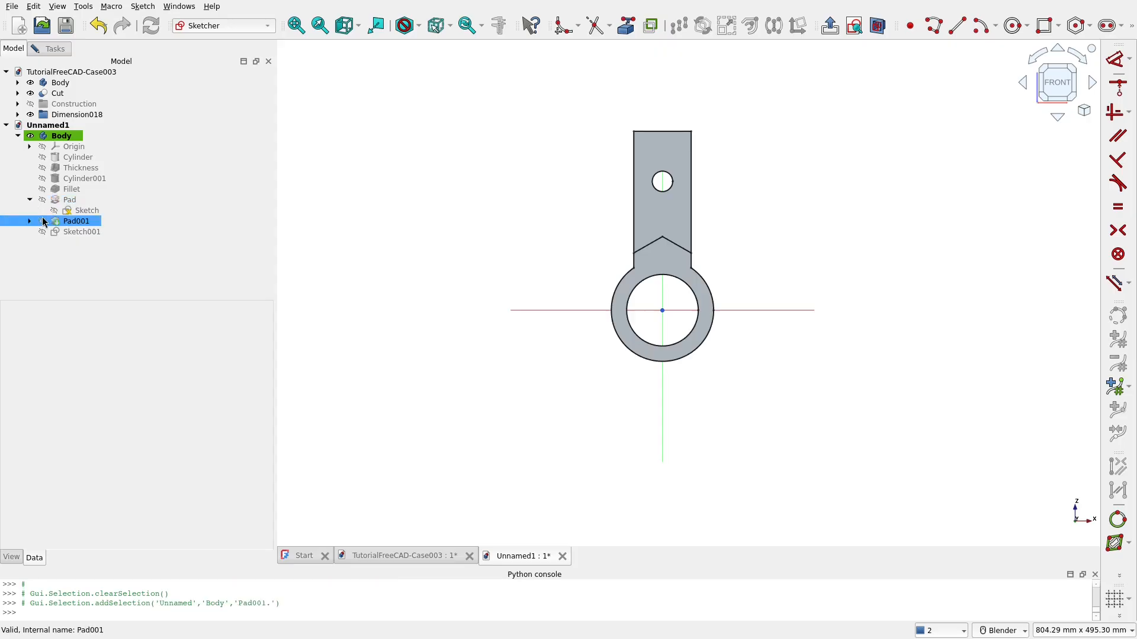
pyautogui.click(29, 221)
pyautogui.click(54, 231)
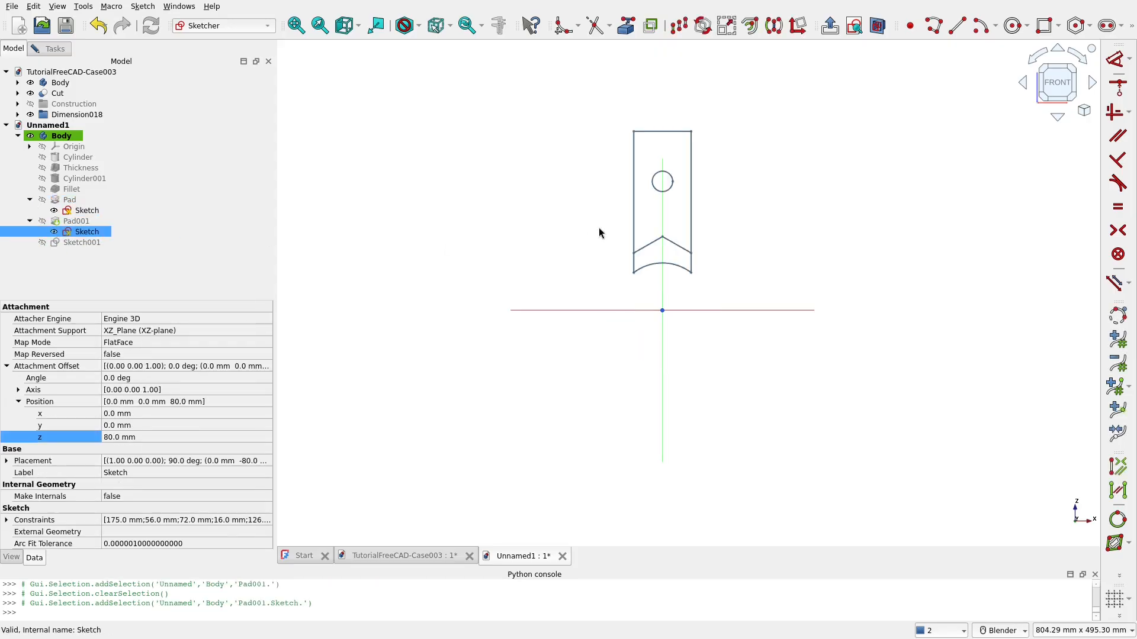
# Carbon-copy the original arm sketch into the new sketch, finish editing, and hide the original
pyautogui.moveTo(820, 253)
pyautogui.mouseDown(button='middle')
pyautogui.moveTo(837, 294)
pyautogui.moveTo(795, 426)
pyautogui.moveTo(777, 414)
pyautogui.mouseUp(button='middle')
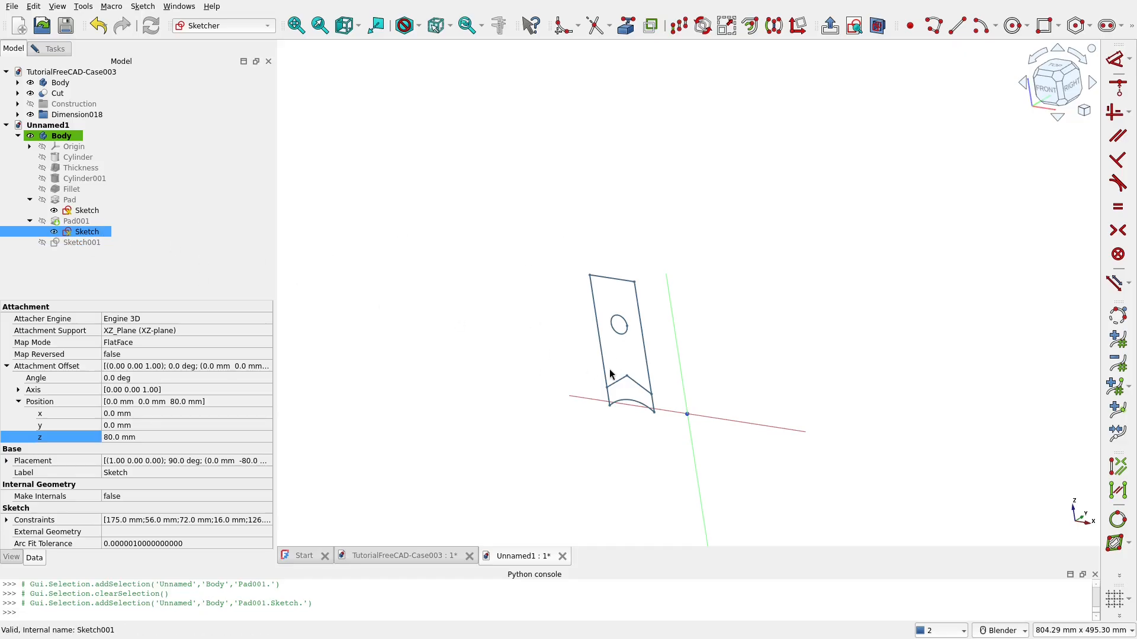
pyautogui.click(550, 201)
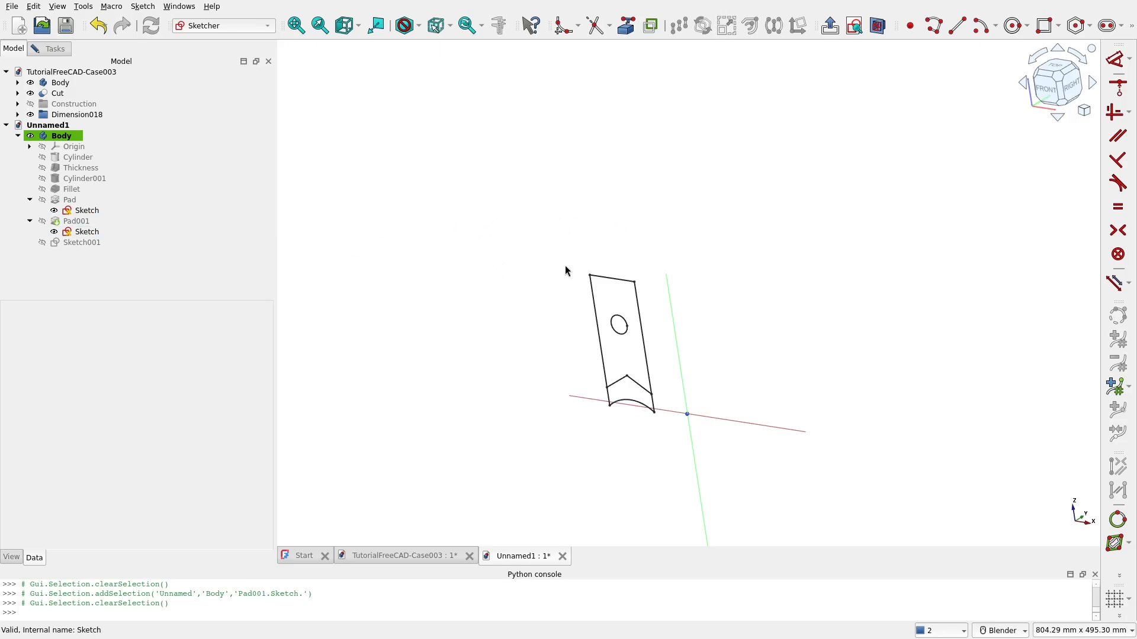
pyautogui.click(651, 26)
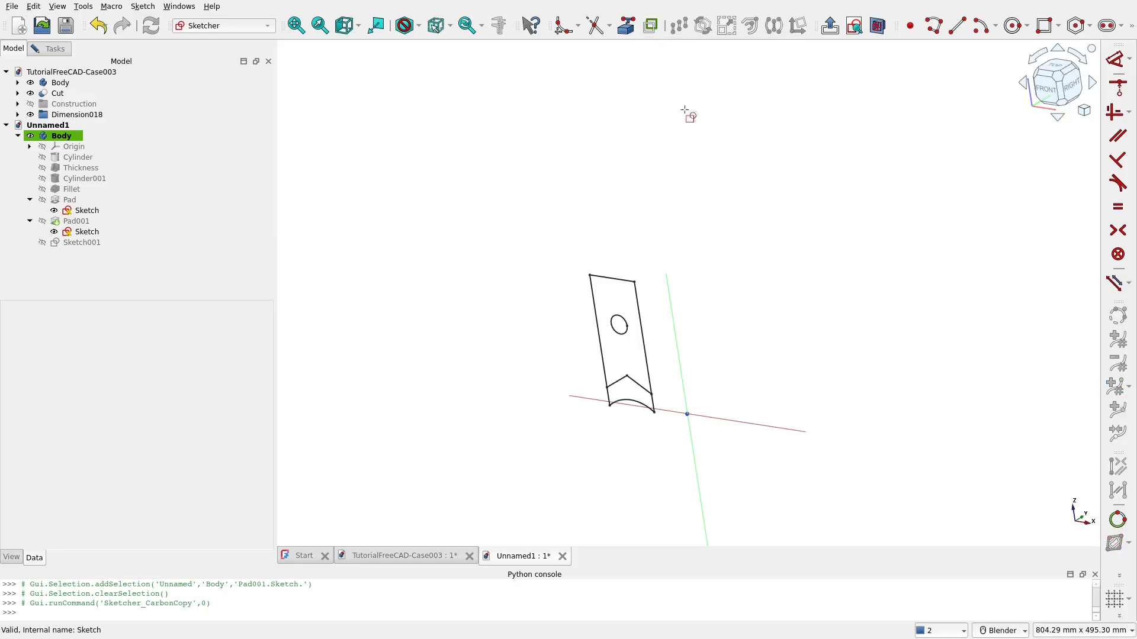
pyautogui.click(618, 279)
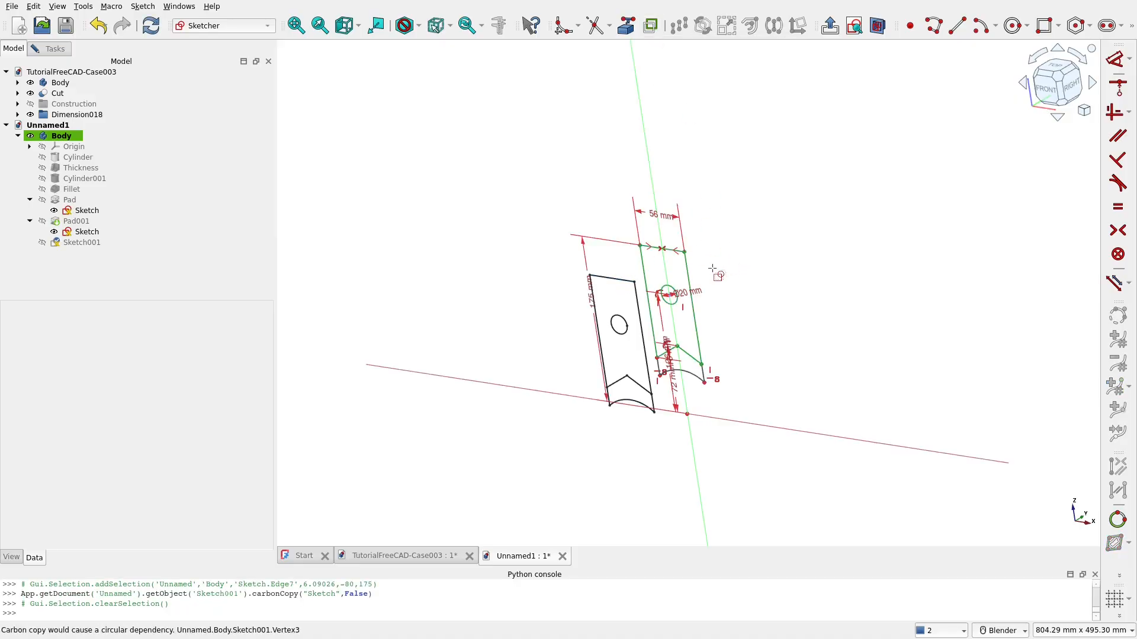
pyautogui.click(57, 49)
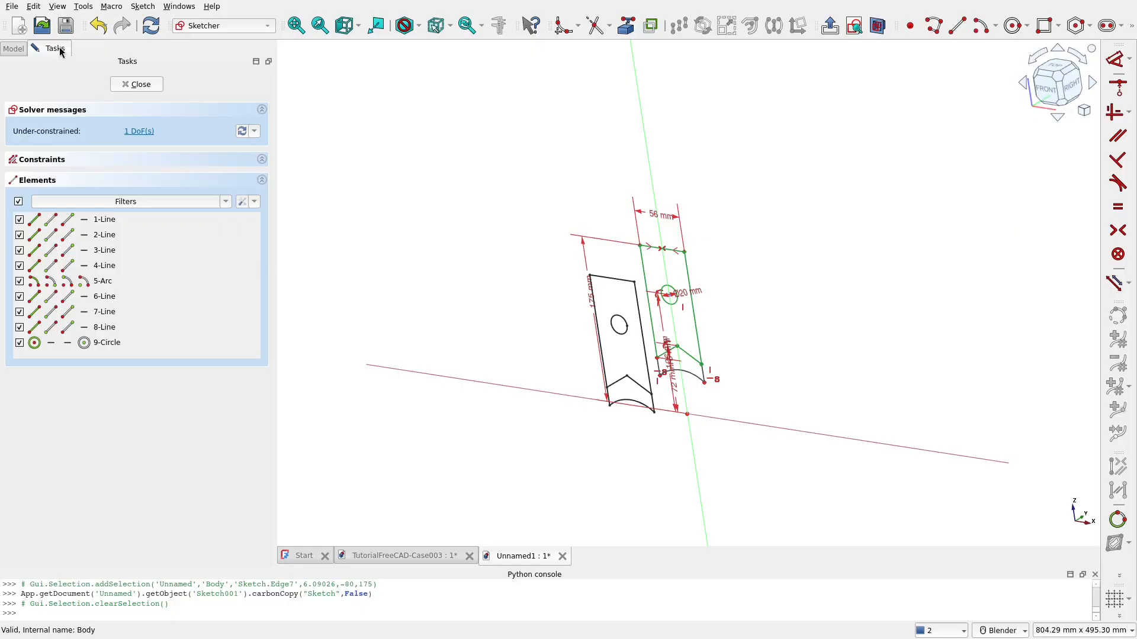
pyautogui.click(148, 84)
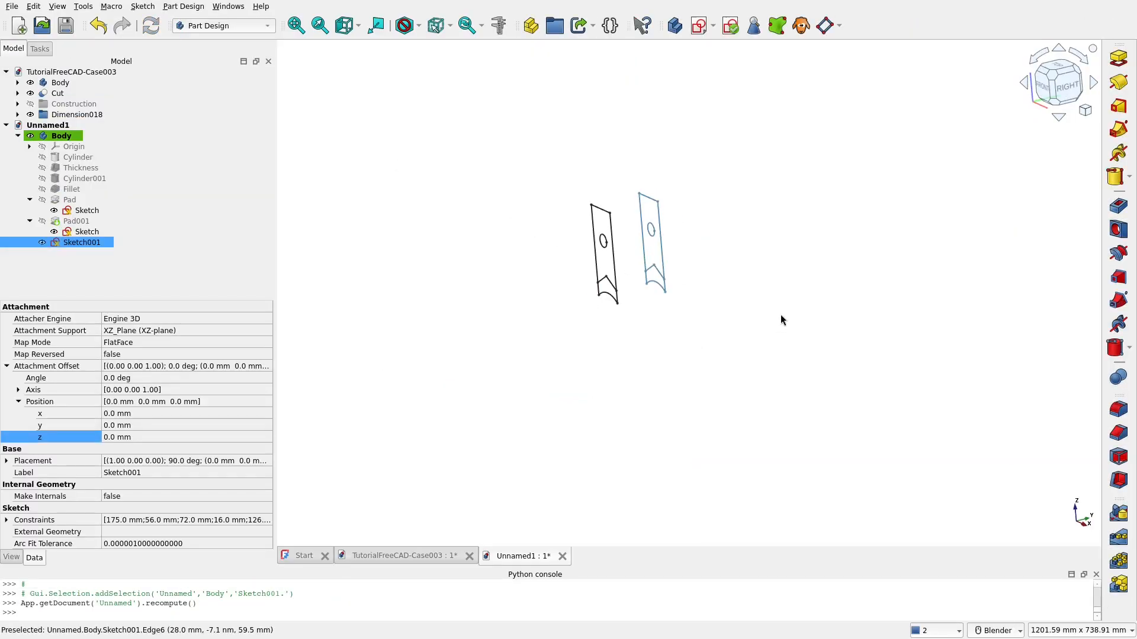
pyautogui.scroll(3, 753, 266)
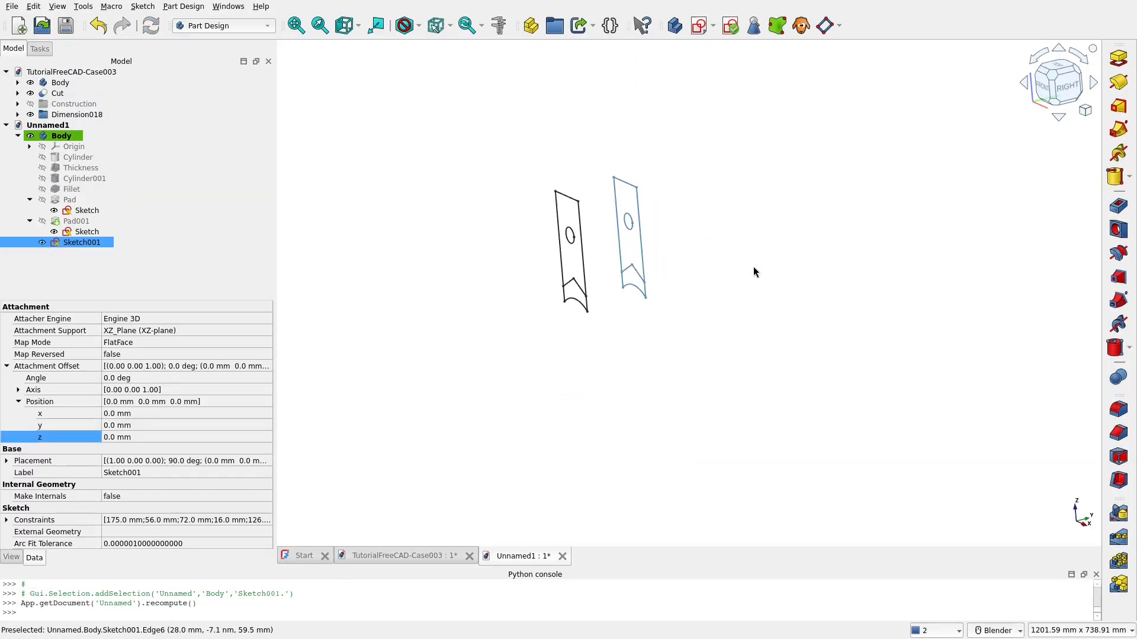
pyautogui.click(57, 232)
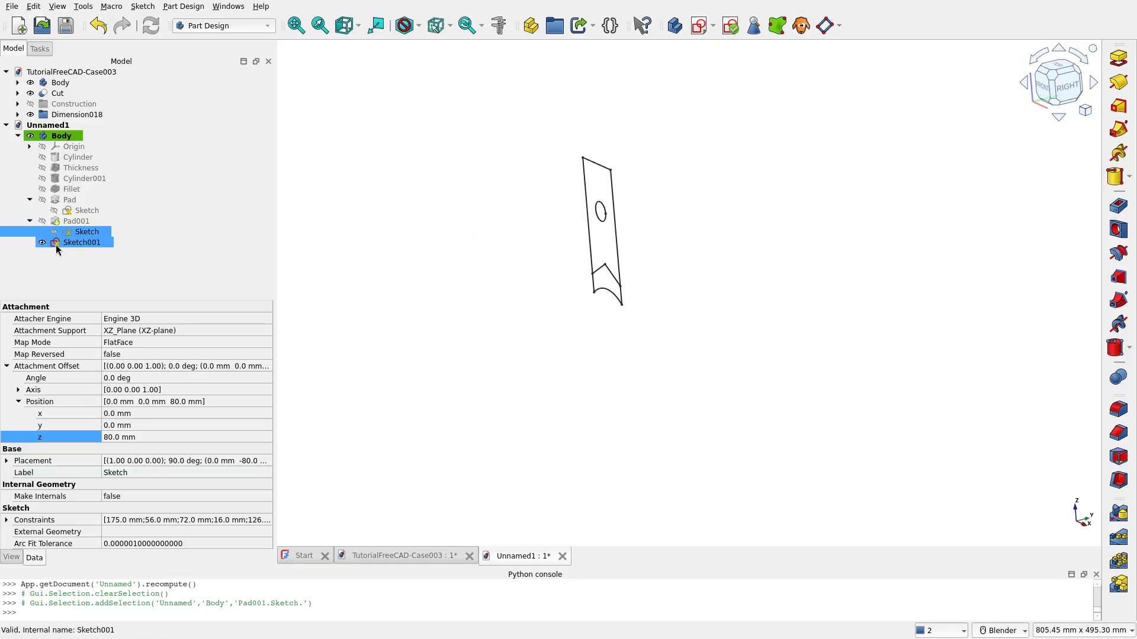
# Show the second pad and set the z position of the copied sketch's attachment offset to -80 mm
pyautogui.click(59, 222)
pyautogui.press('space')
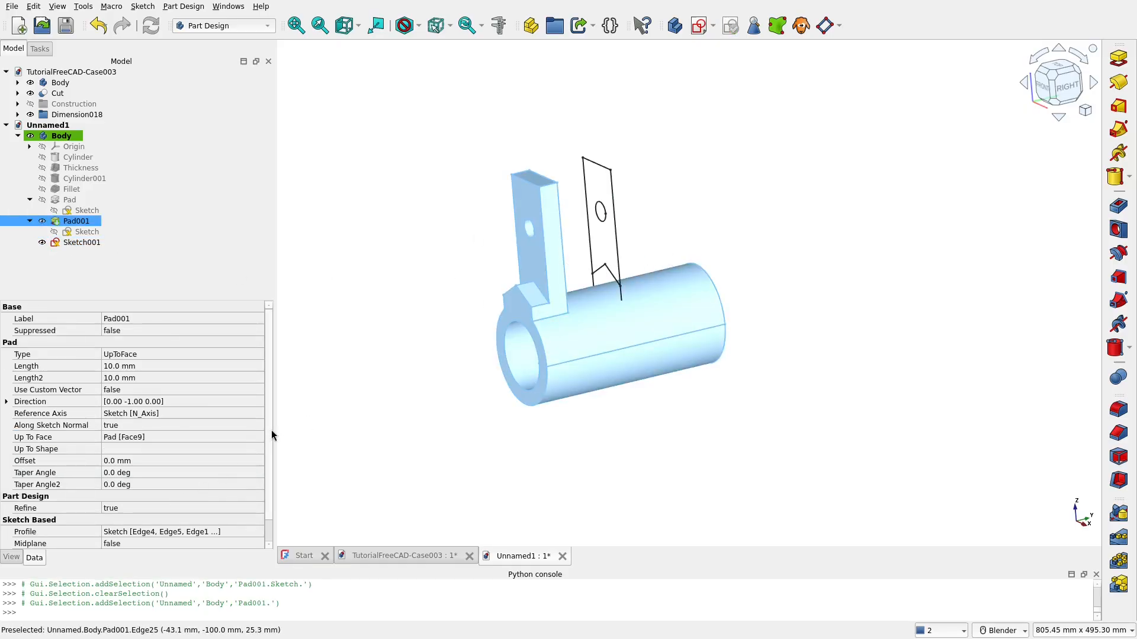
pyautogui.scroll(-1, 270, 436)
pyautogui.click(82, 242)
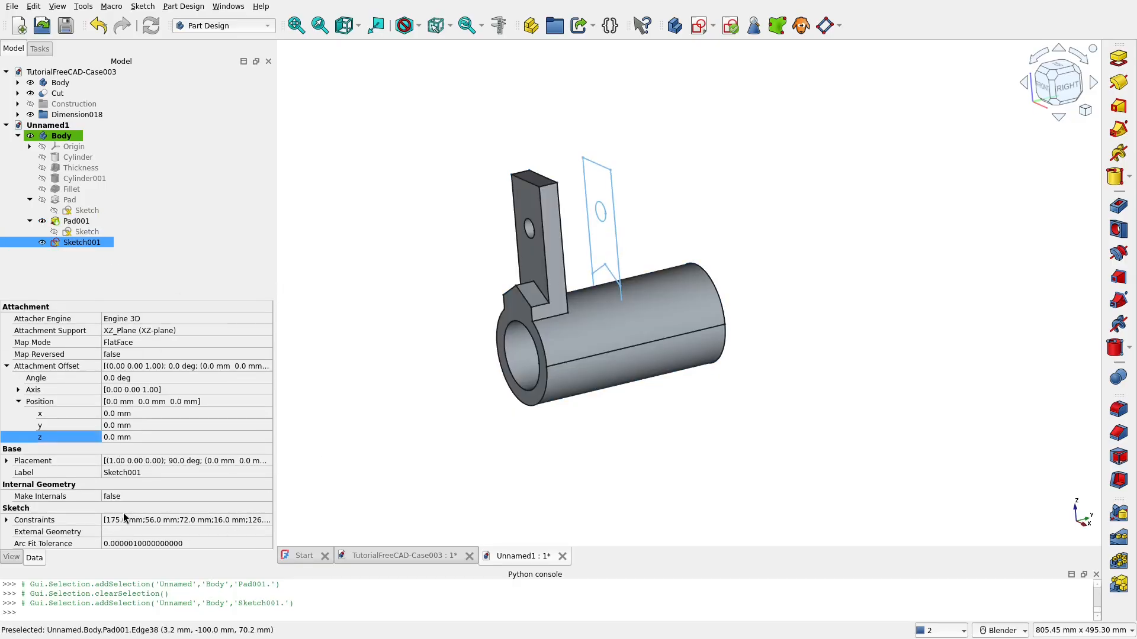
pyautogui.click(111, 436)
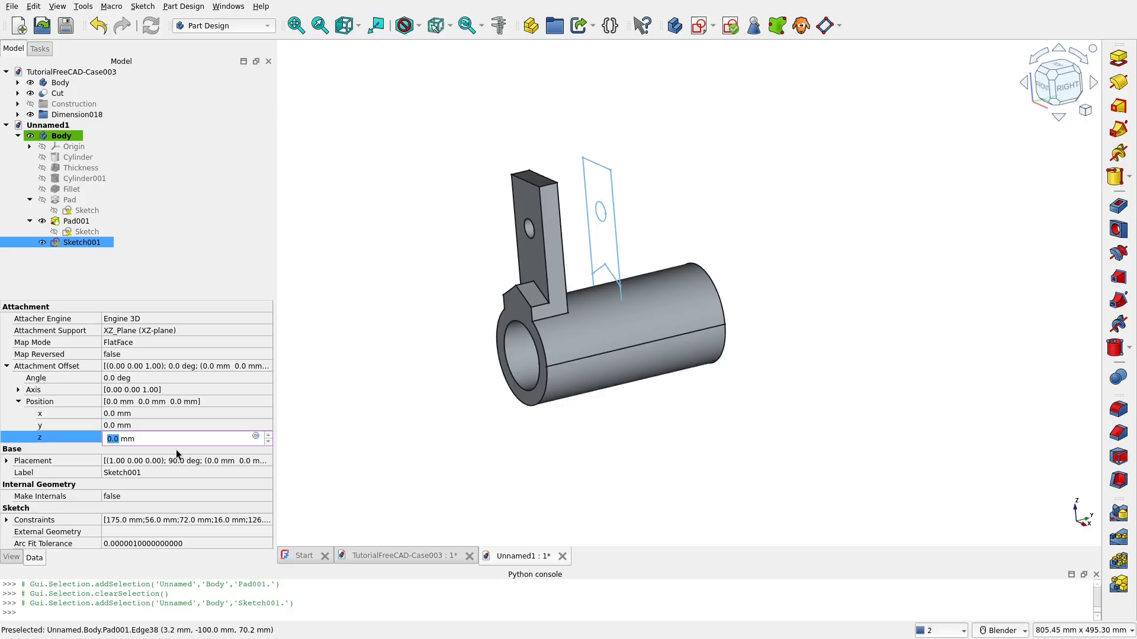
pyautogui.write('-80')
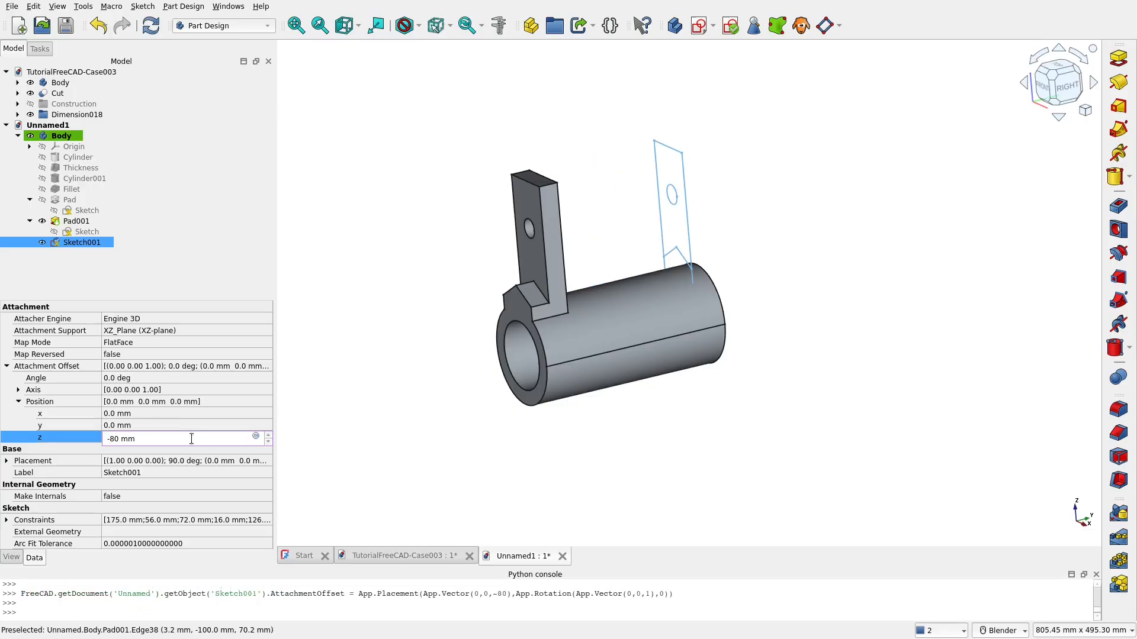
pyautogui.press('Return')
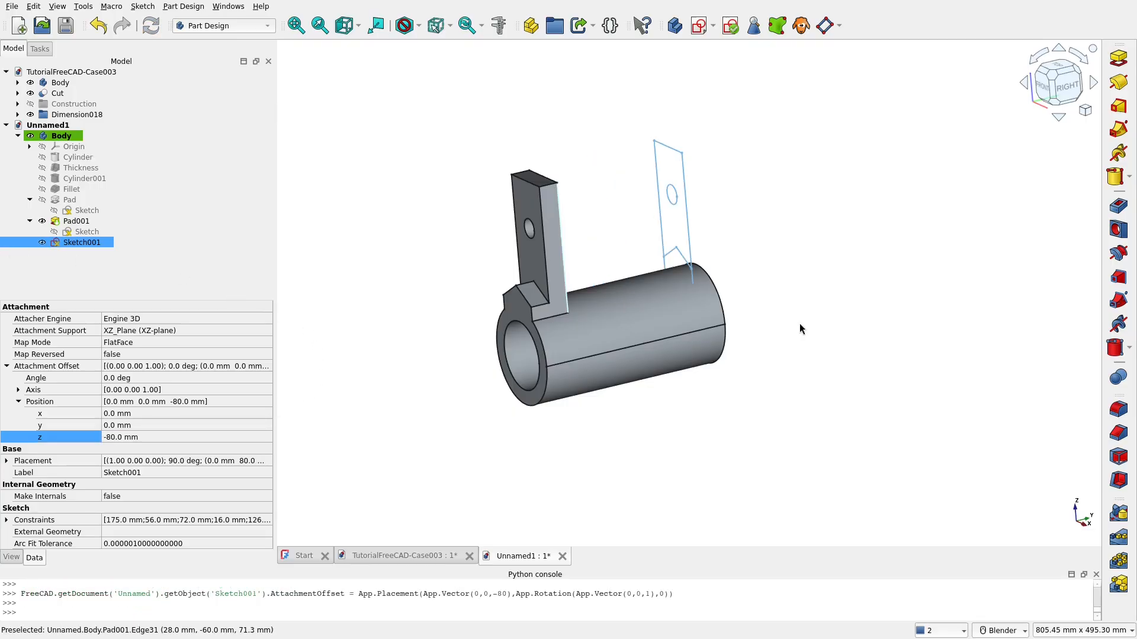
# Hide the second pad and pad the copied sketch's outer outline 20 mm, leaving out the circle and the peaked lines, as the second arm
pyautogui.scroll(3, 705, 261)
pyautogui.scroll(-2, 706, 269)
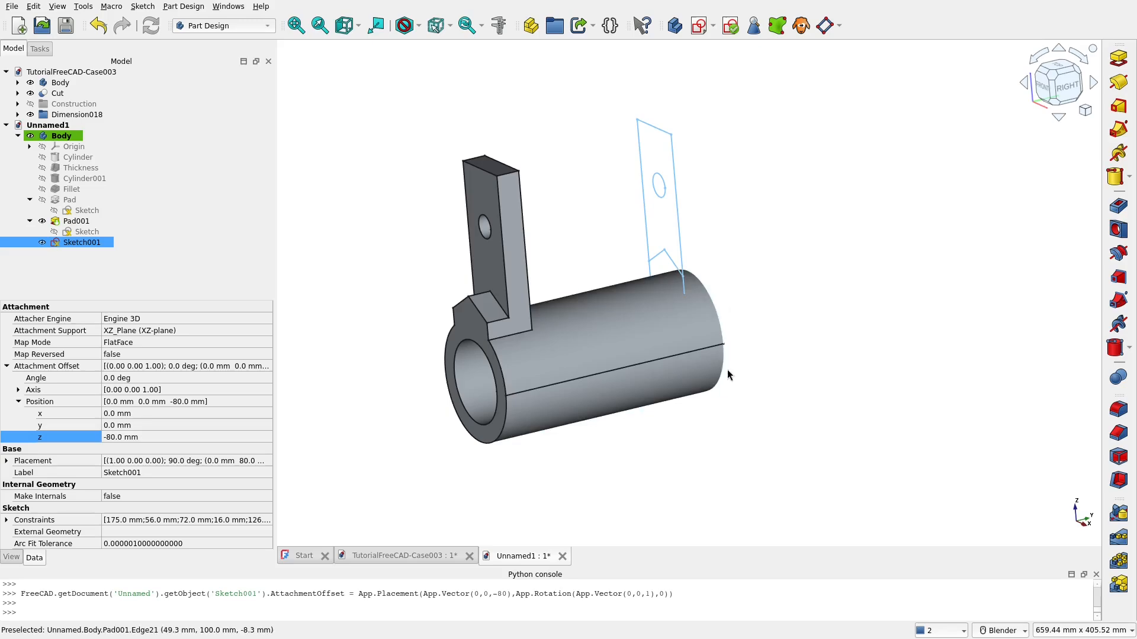
pyautogui.moveTo(492, 343); pyautogui.dragTo(543, 404, button='middle')
pyautogui.keyDown('shift'); pyautogui.moveTo(653, 346); pyautogui.dragTo(613, 369, button='middle'); pyautogui.keyUp('shift')
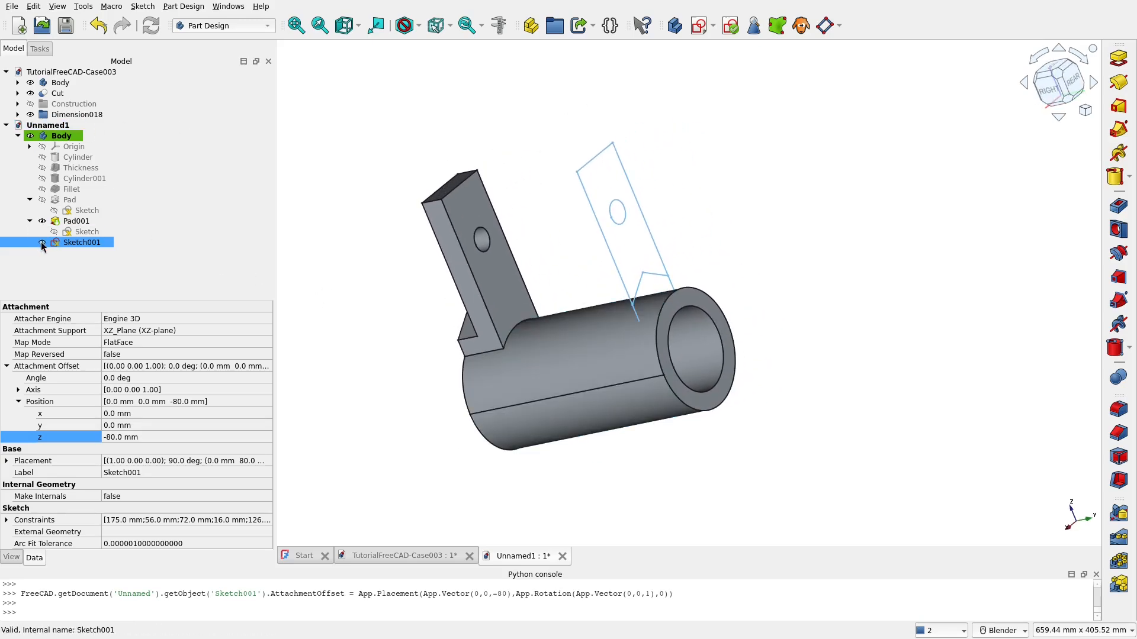
pyautogui.click(42, 221)
pyautogui.click(676, 299)
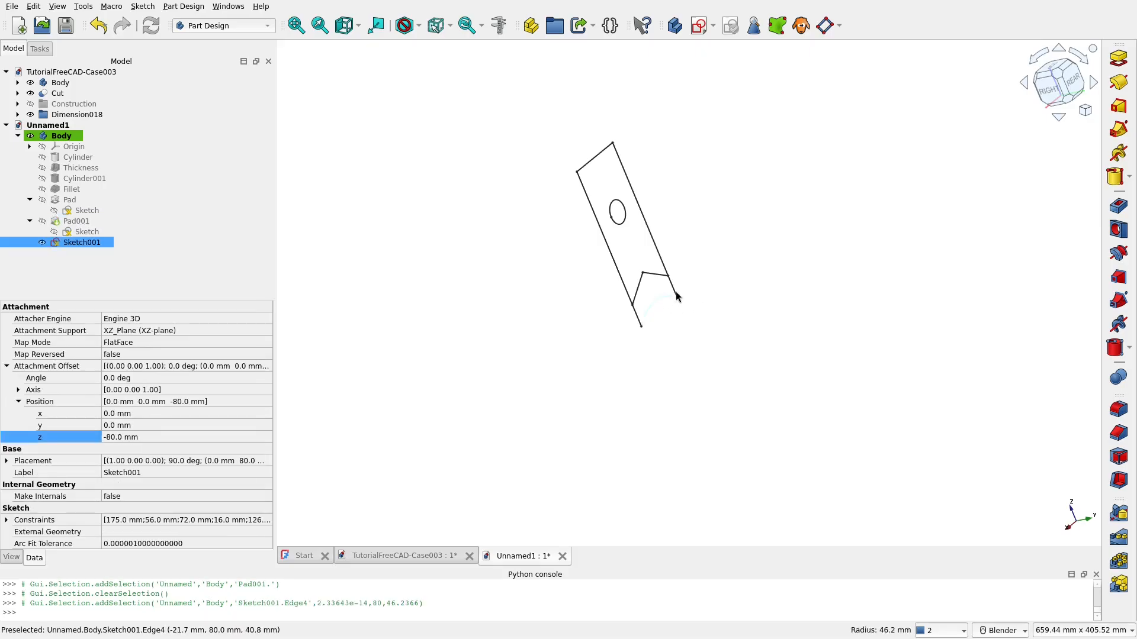
pyautogui.keyDown('ctrl'); pyautogui.click(674, 292); pyautogui.keyUp('ctrl')
pyautogui.keyDown('ctrl'); pyautogui.click(656, 245); pyautogui.keyUp('ctrl')
pyautogui.keyDown('ctrl'); pyautogui.click(599, 155); pyautogui.keyUp('ctrl')
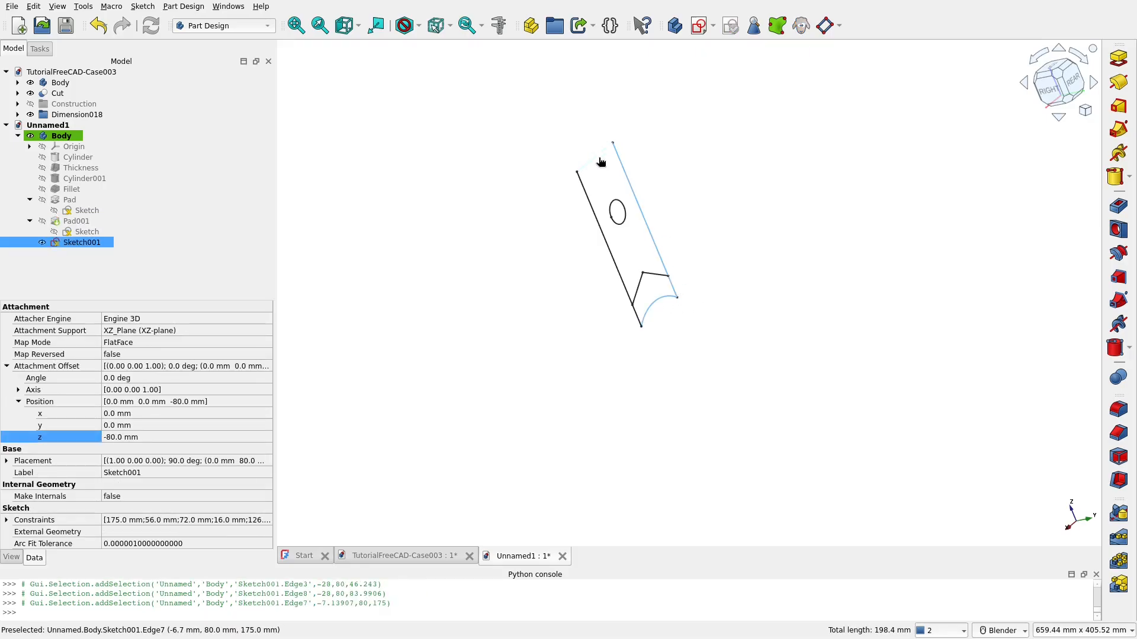
pyautogui.keyDown('ctrl'); pyautogui.click(596, 227); pyautogui.keyUp('ctrl')
pyautogui.keyDown('ctrl'); pyautogui.click(637, 321); pyautogui.keyUp('ctrl')
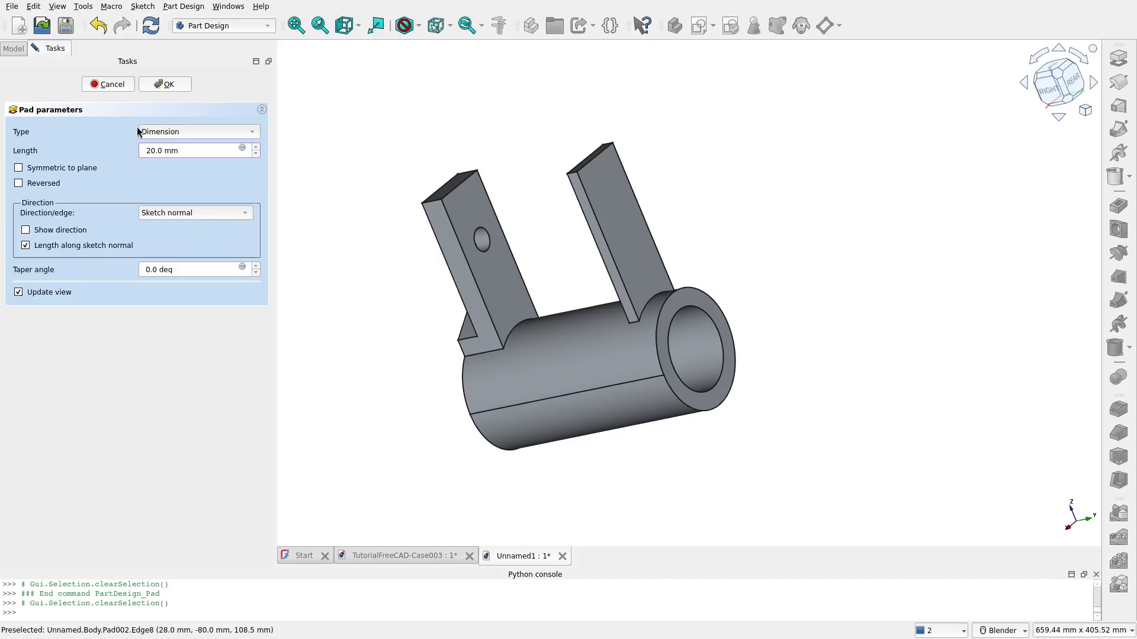
pyautogui.click(169, 86)
# Show the copied arm sketch again and hide the second arm's pad
pyautogui.click(29, 242)
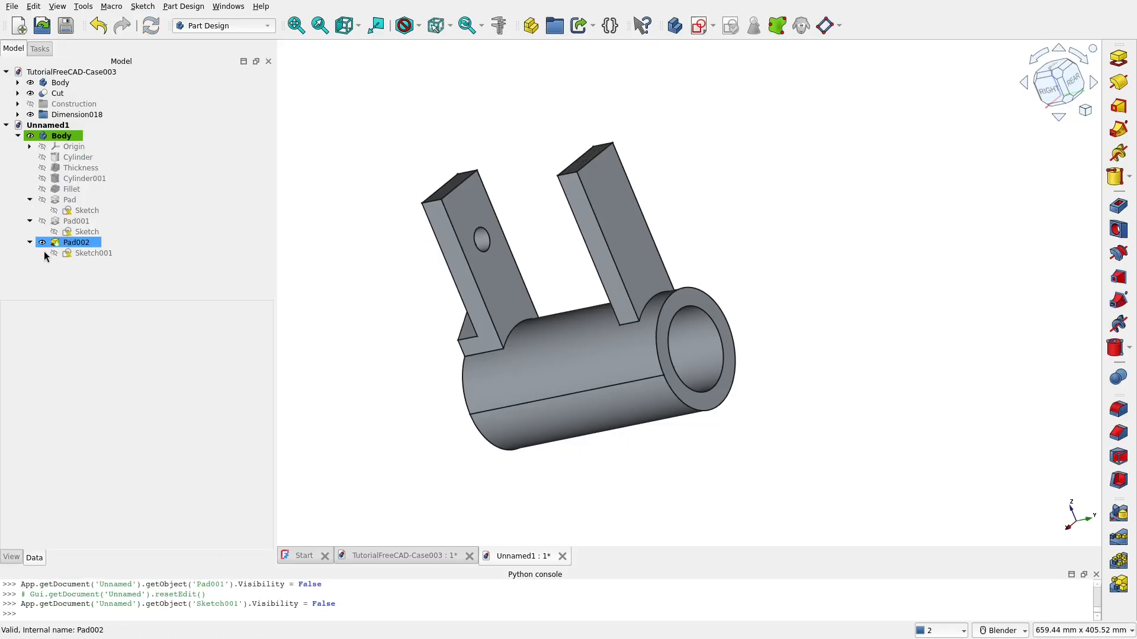
pyautogui.click(54, 253)
pyautogui.click(42, 242)
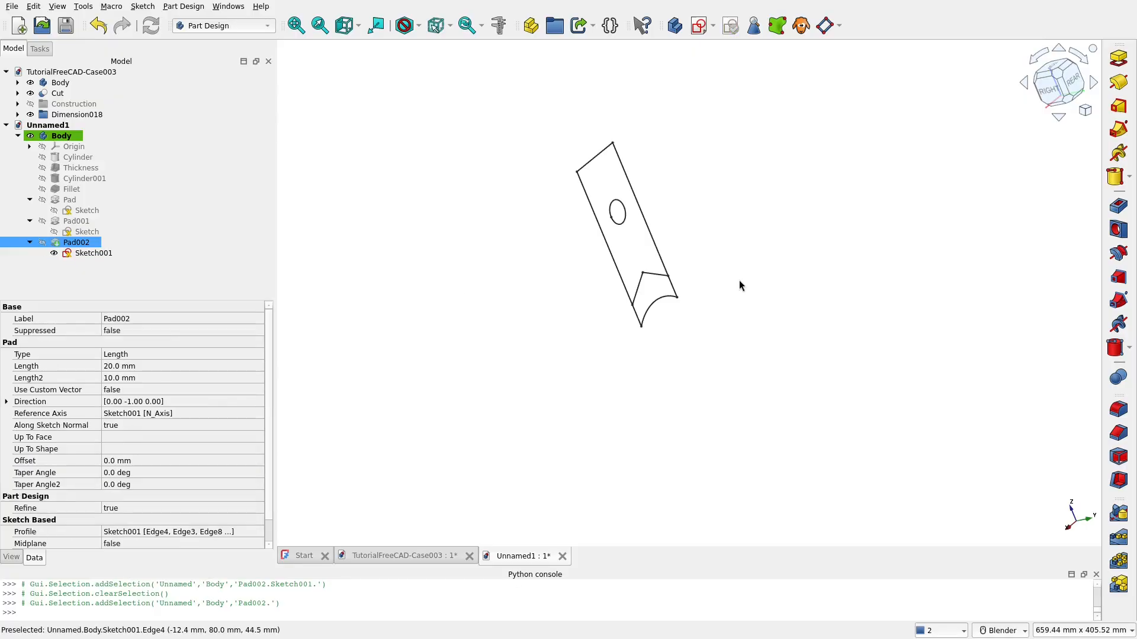
pyautogui.click(713, 338)
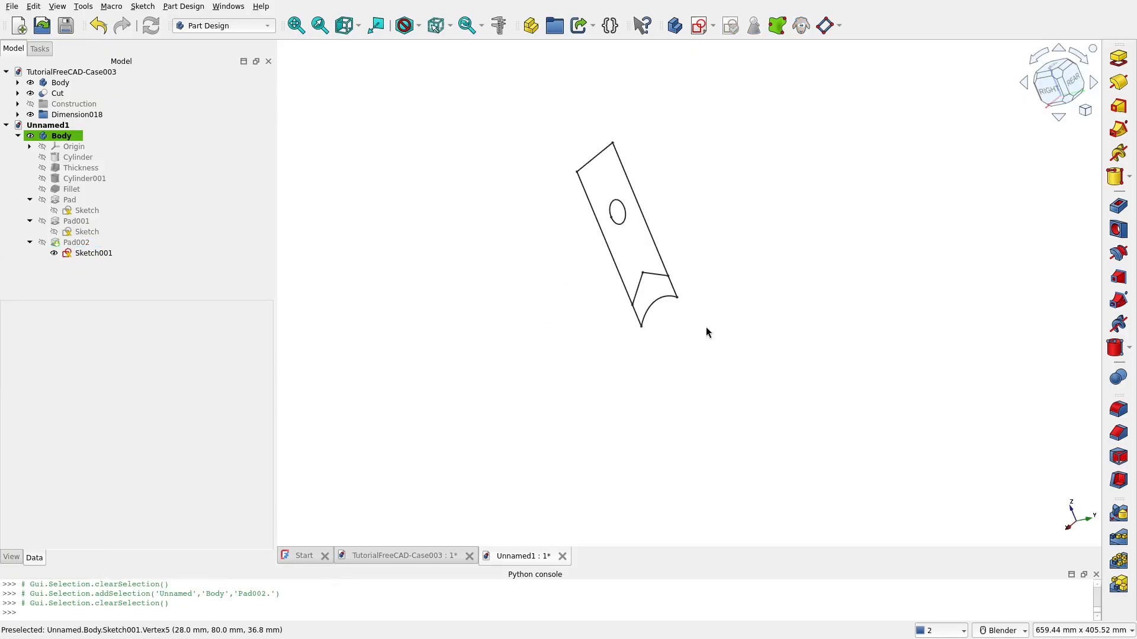
# Start a reversed pad from the copied sketch's lower region, between the arc and the peaked lines
pyautogui.click(659, 274)
pyautogui.keyDown('ctrl'); pyautogui.click(637, 291); pyautogui.keyUp('ctrl')
pyautogui.keyDown('ctrl'); pyautogui.click(638, 322); pyautogui.keyUp('ctrl')
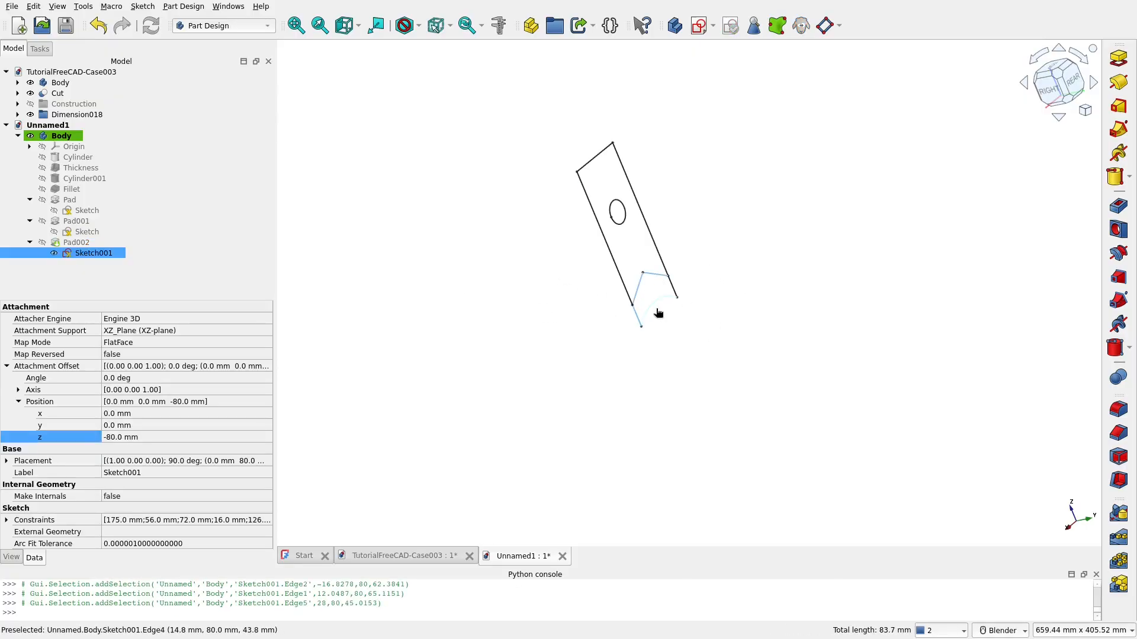
pyautogui.keyDown('ctrl'); pyautogui.click(659, 312); pyautogui.keyUp('ctrl')
pyautogui.keyDown('ctrl'); pyautogui.click(675, 291); pyautogui.keyUp('ctrl')
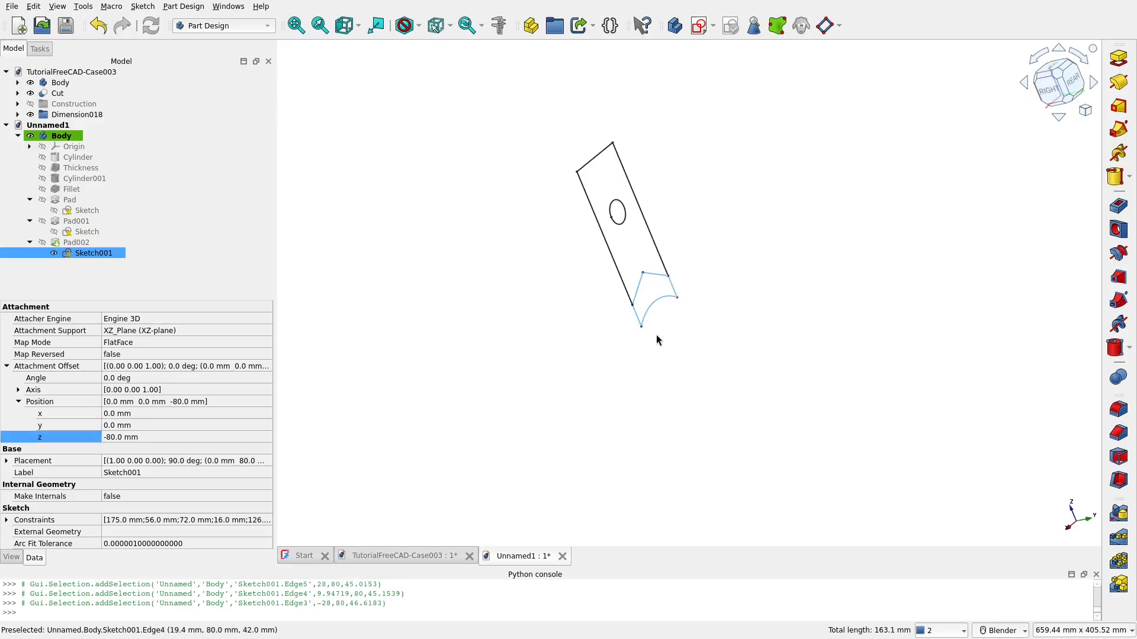
pyautogui.click(1118, 57)
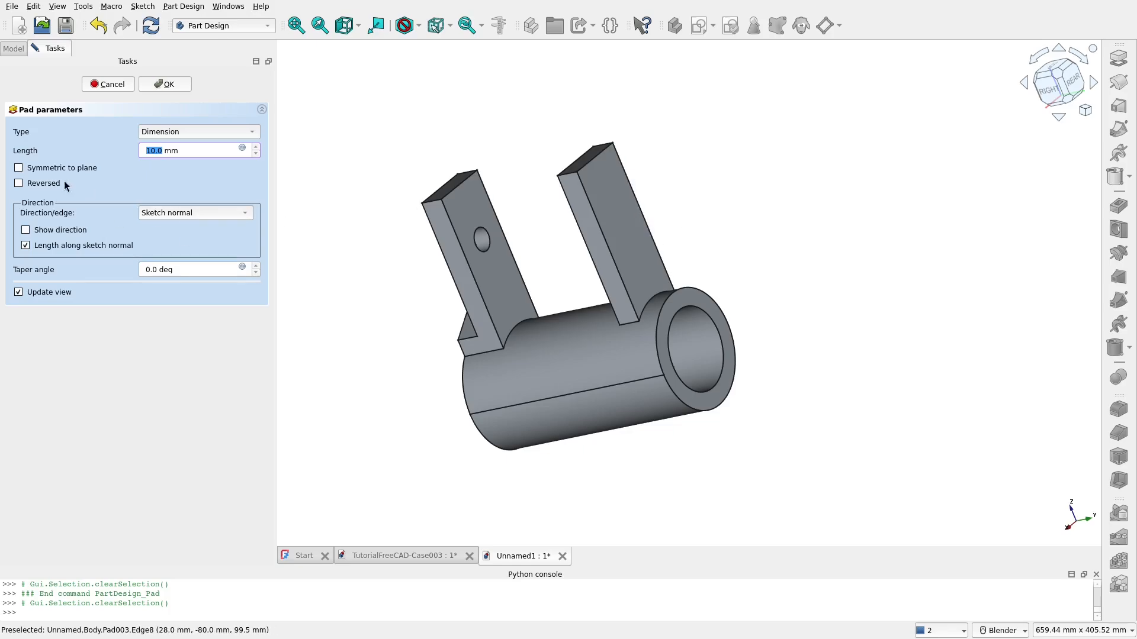
pyautogui.click(18, 183)
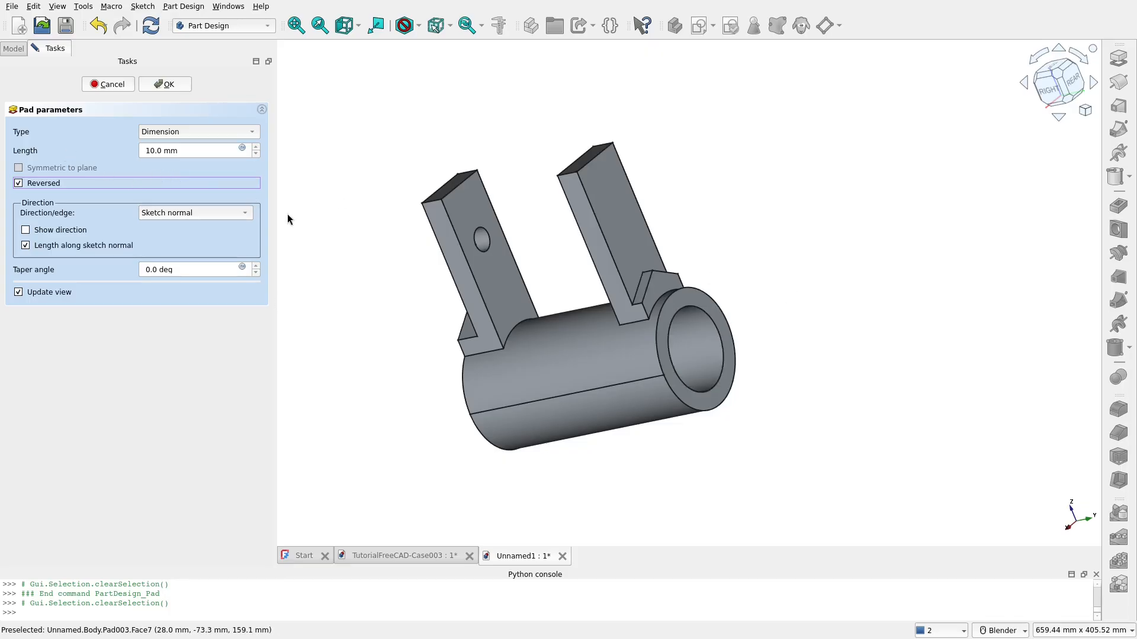
# Extend the reversed pad up to the cylinder's rear ring face and accept it
pyautogui.click(207, 132)
pyautogui.click(203, 170)
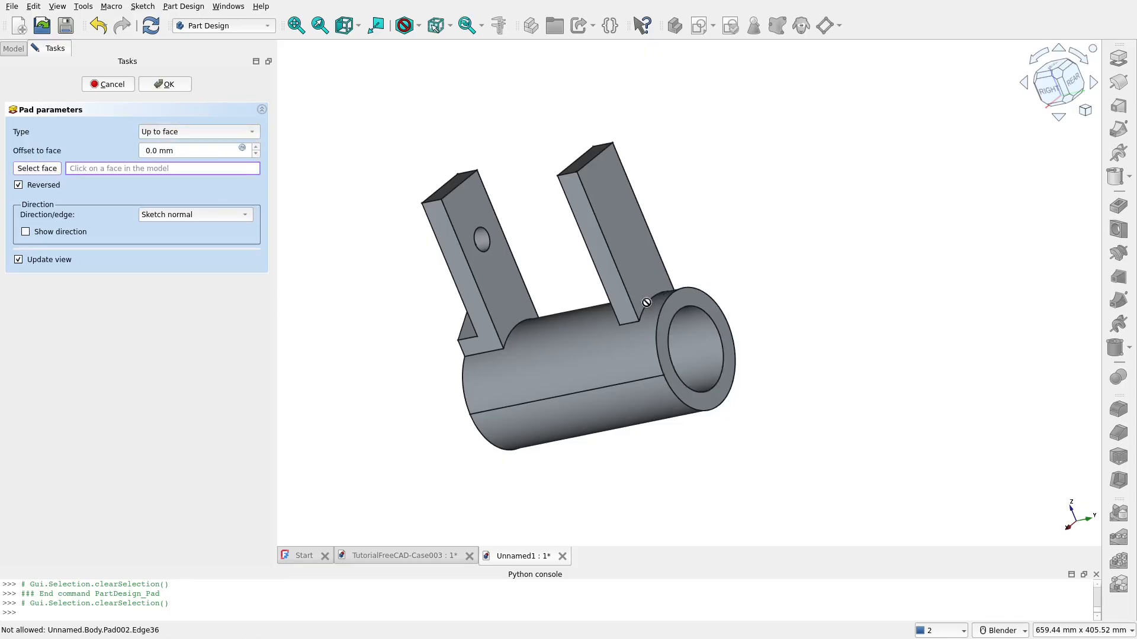
pyautogui.scroll(4, 694, 296)
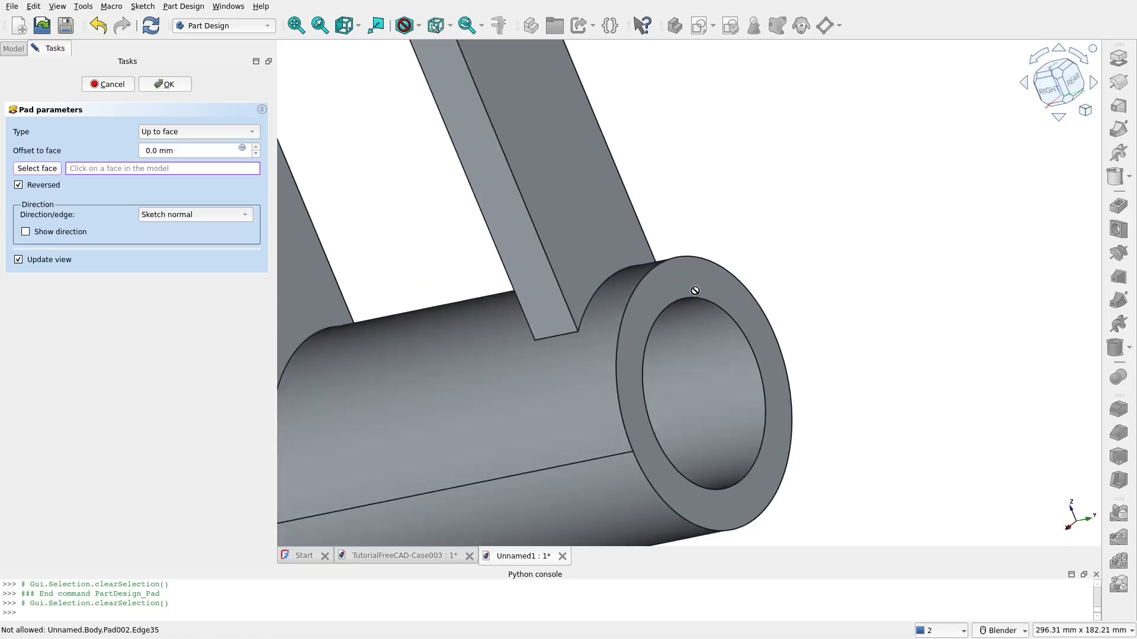
pyautogui.click(695, 281)
pyautogui.scroll(-5, 667, 284)
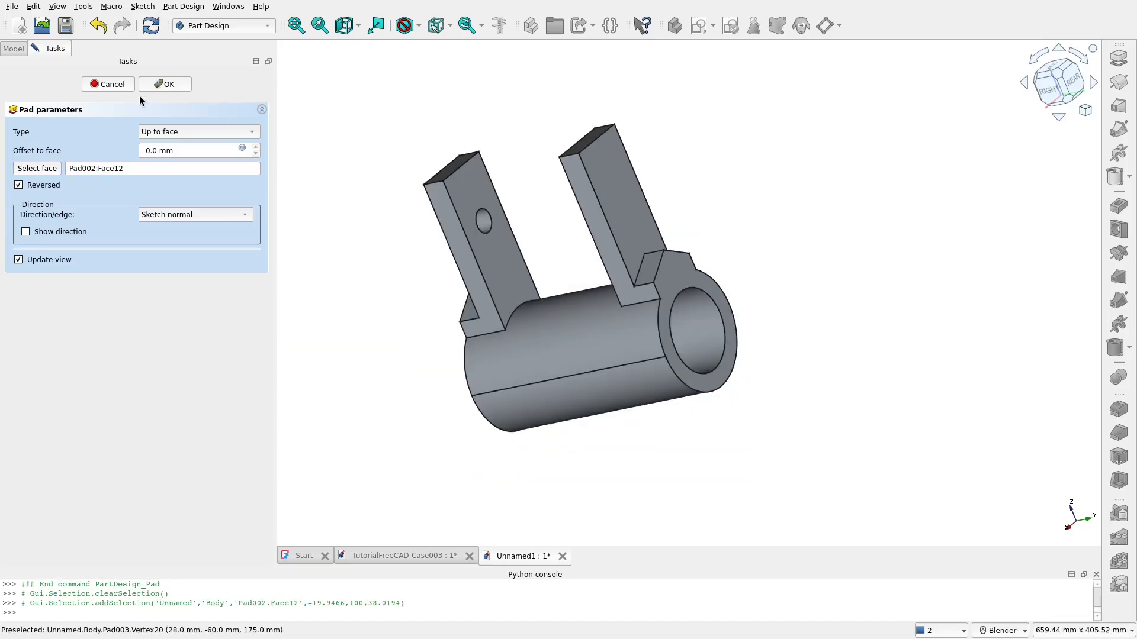
pyautogui.click(168, 85)
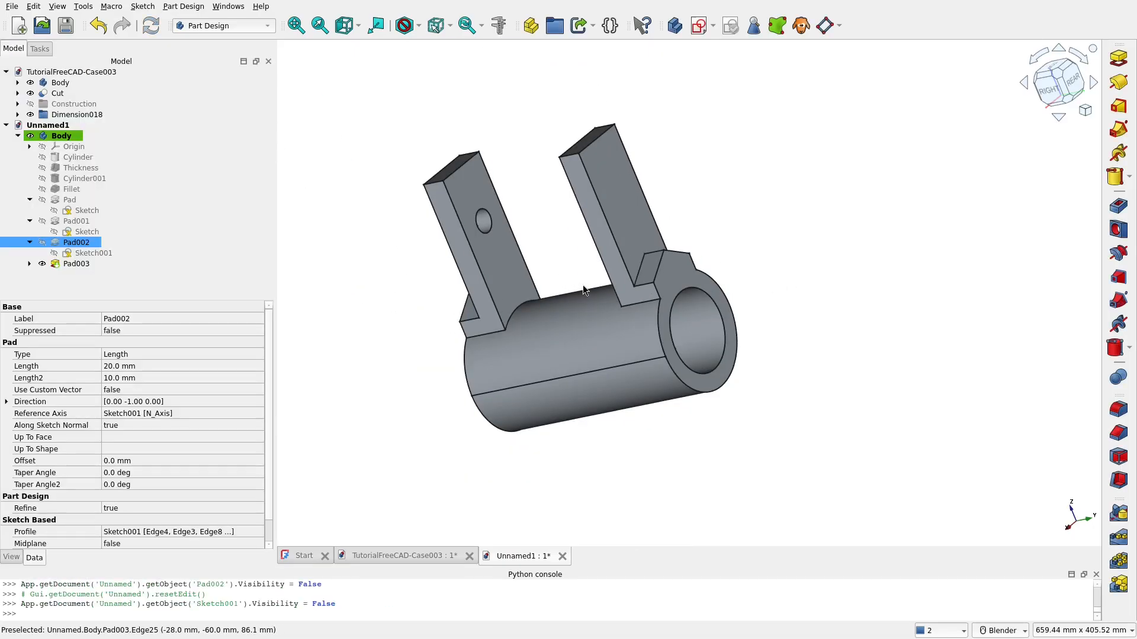
# Check the arm-base fillet radius in the TutorialFreeCAD-Case003 document, and select the curved edge where the front arm's inner face meets the cylinder in the new part
pyautogui.moveTo(583, 285); pyautogui.dragTo(414, 292, button='middle')
pyautogui.scroll(6, 637, 315)
pyautogui.click(391, 556)
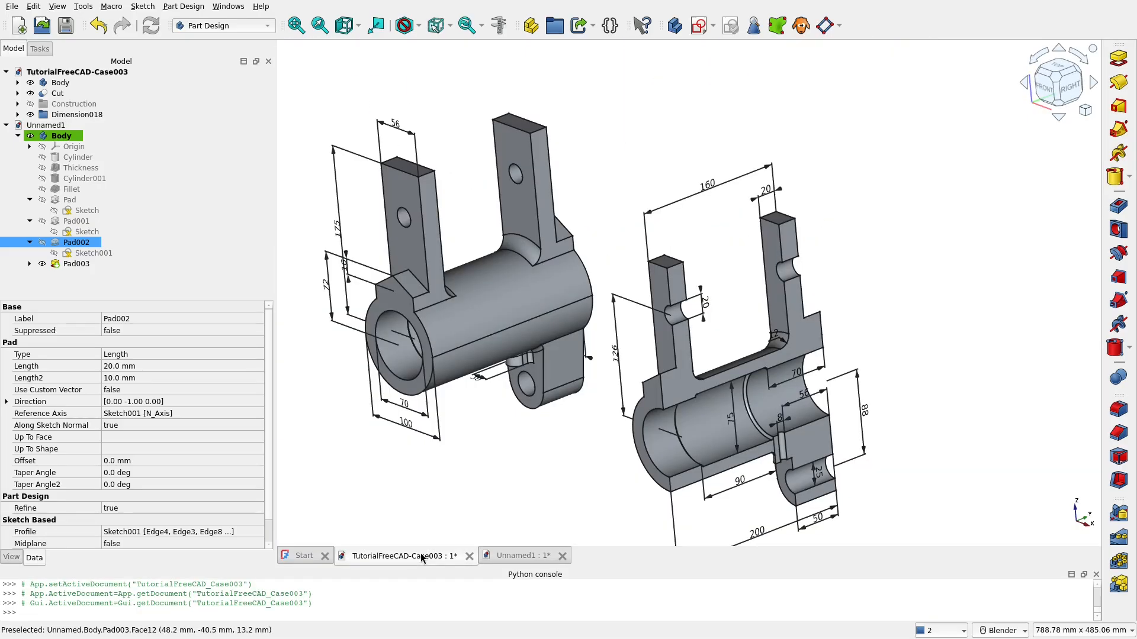
pyautogui.scroll(3, 789, 348)
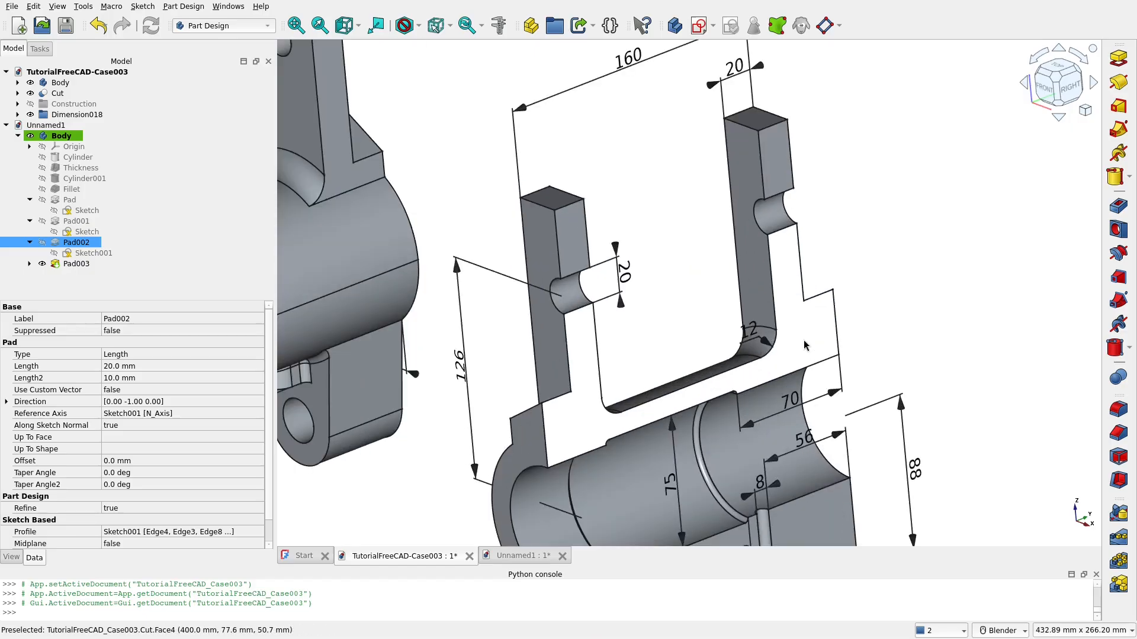
pyautogui.click(521, 556)
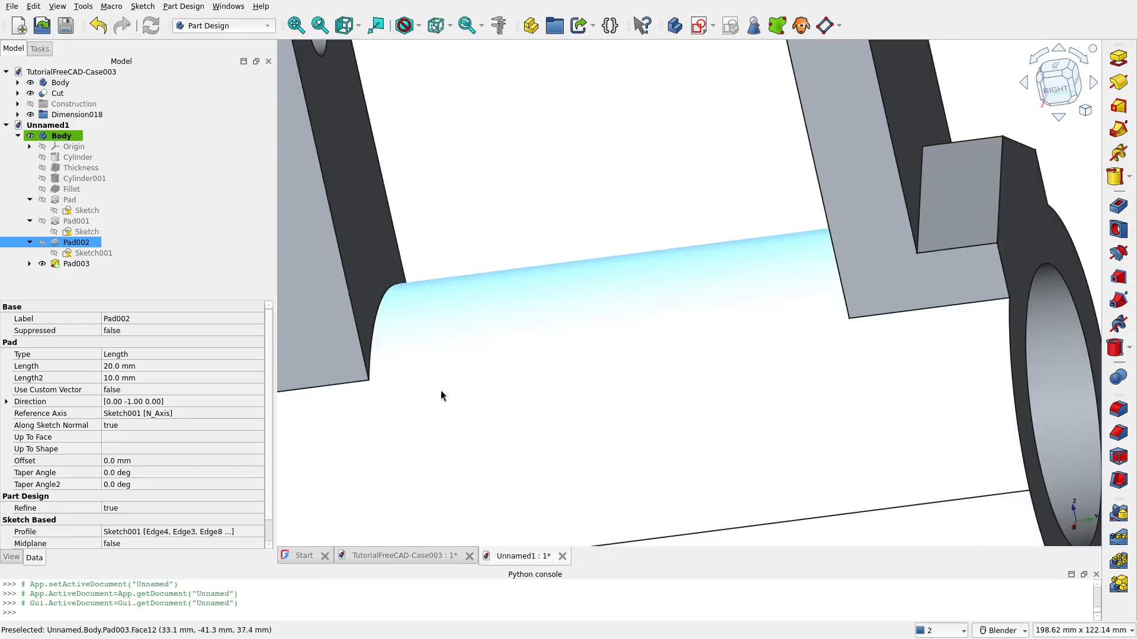
pyautogui.click(380, 314)
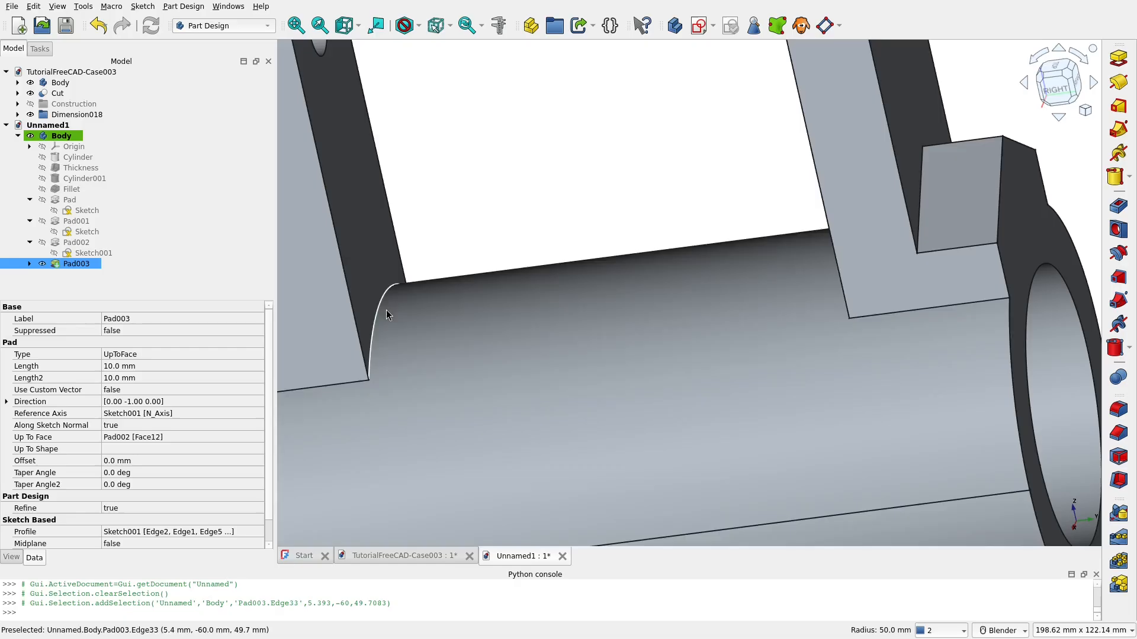
pyautogui.moveTo(386, 311); pyautogui.dragTo(723, 315, button='middle')
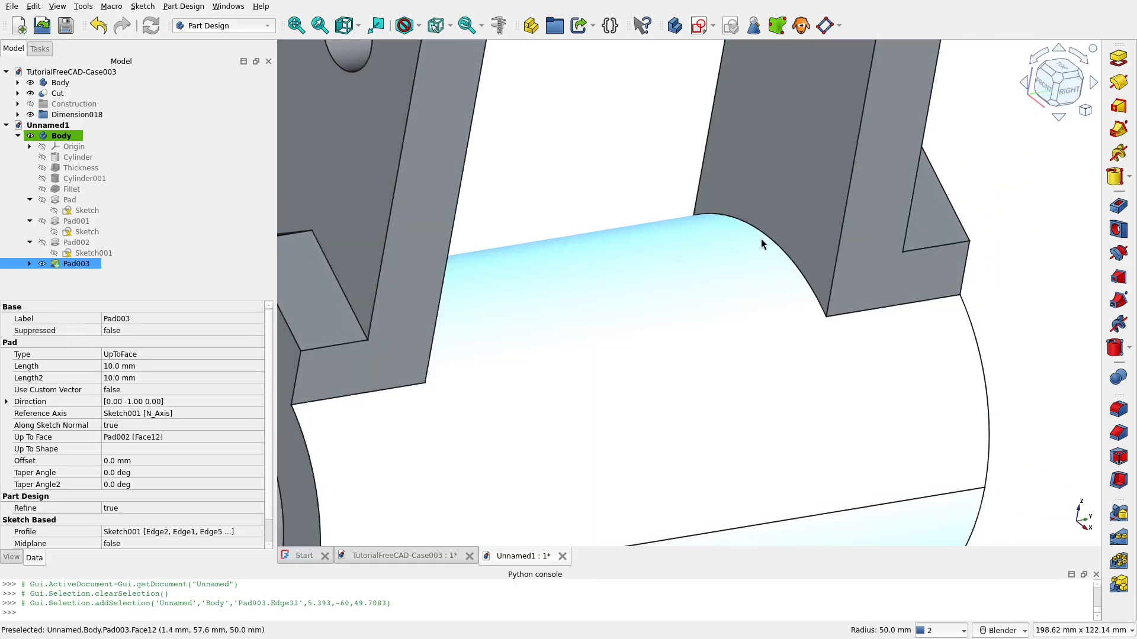
# Fillet the two curved edges where the upright arms' inner faces meet the cylinder with a 12 mm radius
pyautogui.keyDown('ctrl'); pyautogui.click(768, 237); pyautogui.keyUp('ctrl')
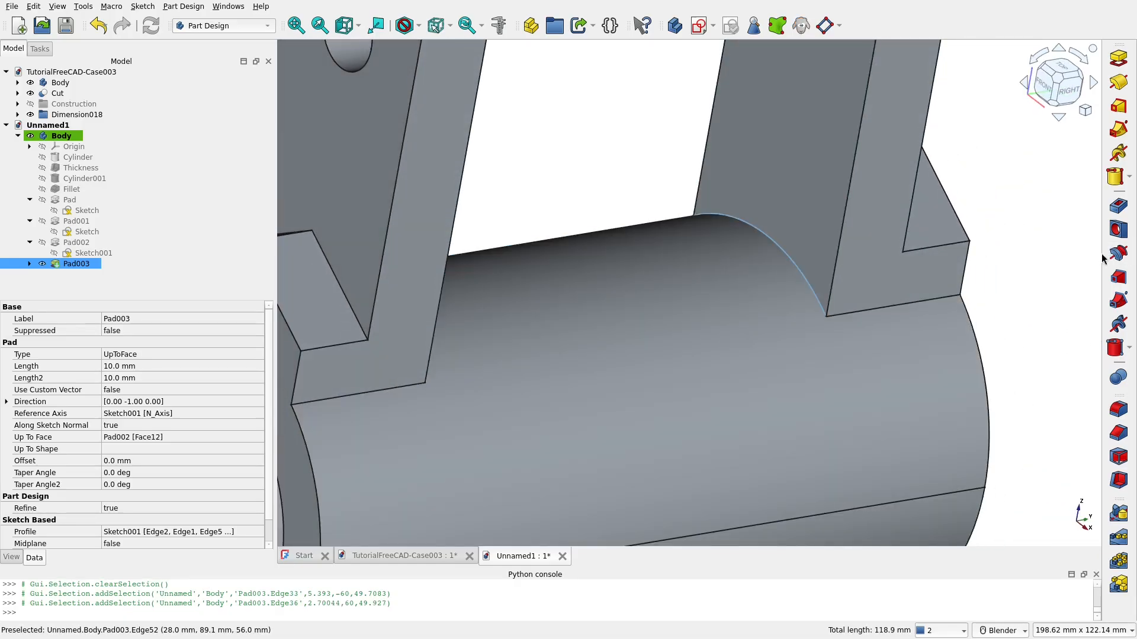
pyautogui.click(1119, 408)
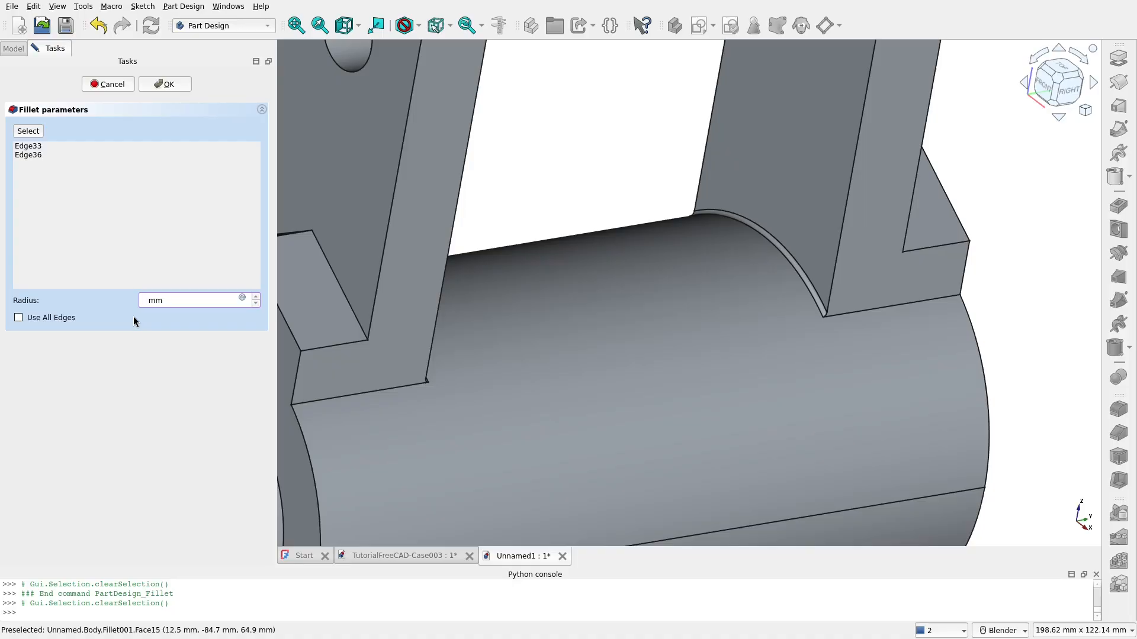
pyautogui.press('Return')
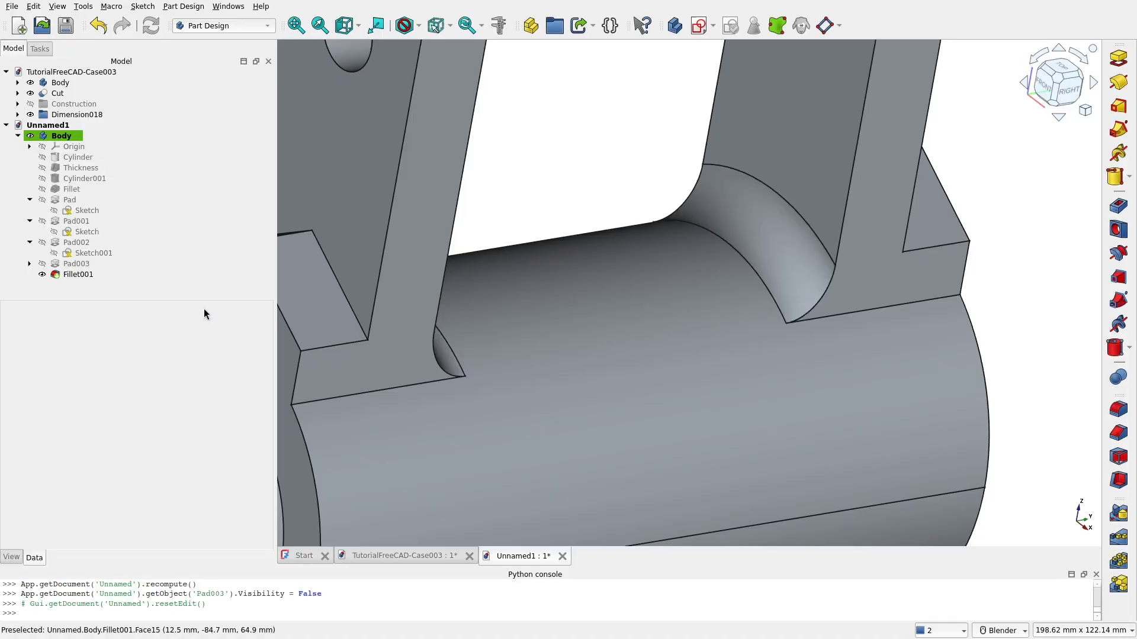
# Examine the filleted part from several sides, including the far end of the cylinder
pyautogui.press('v')
pyautogui.press('f')
pyautogui.press('3')
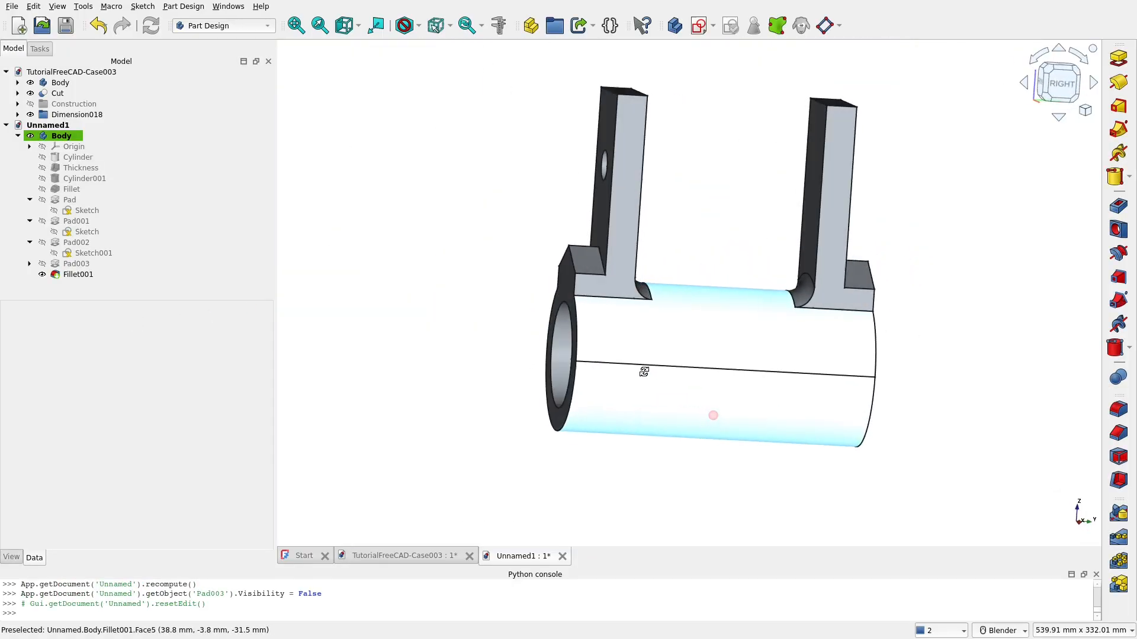
pyautogui.press('0')
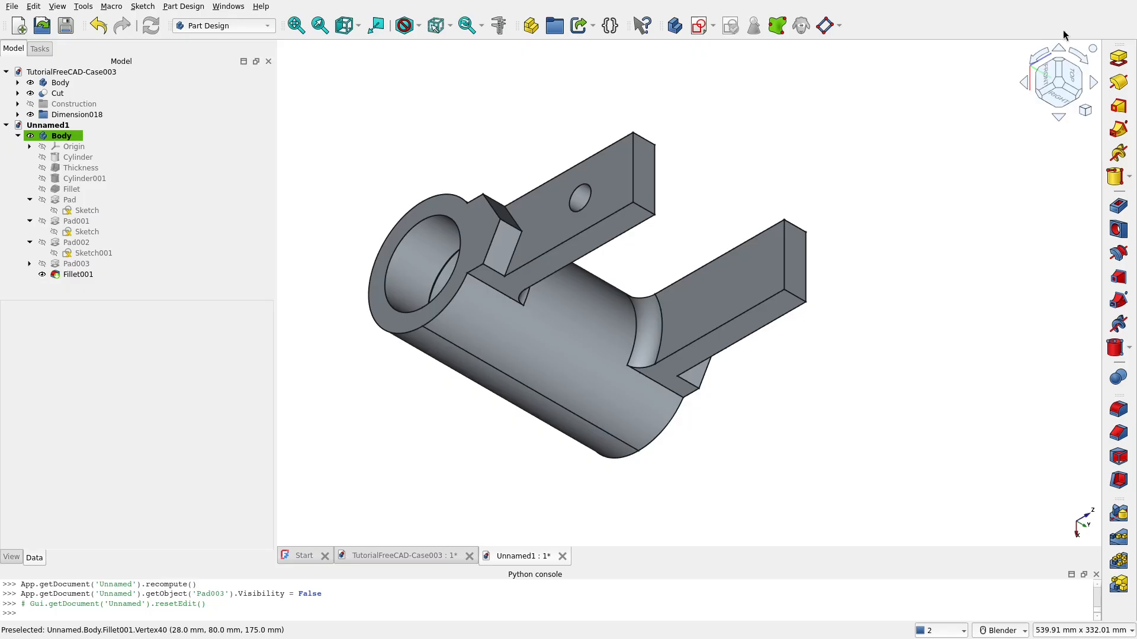
pyautogui.click(1041, 56)
pyautogui.keyDown('shift'); pyautogui.moveTo(825, 310); pyautogui.dragTo(872, 223, button='middle'); pyautogui.keyUp('shift')
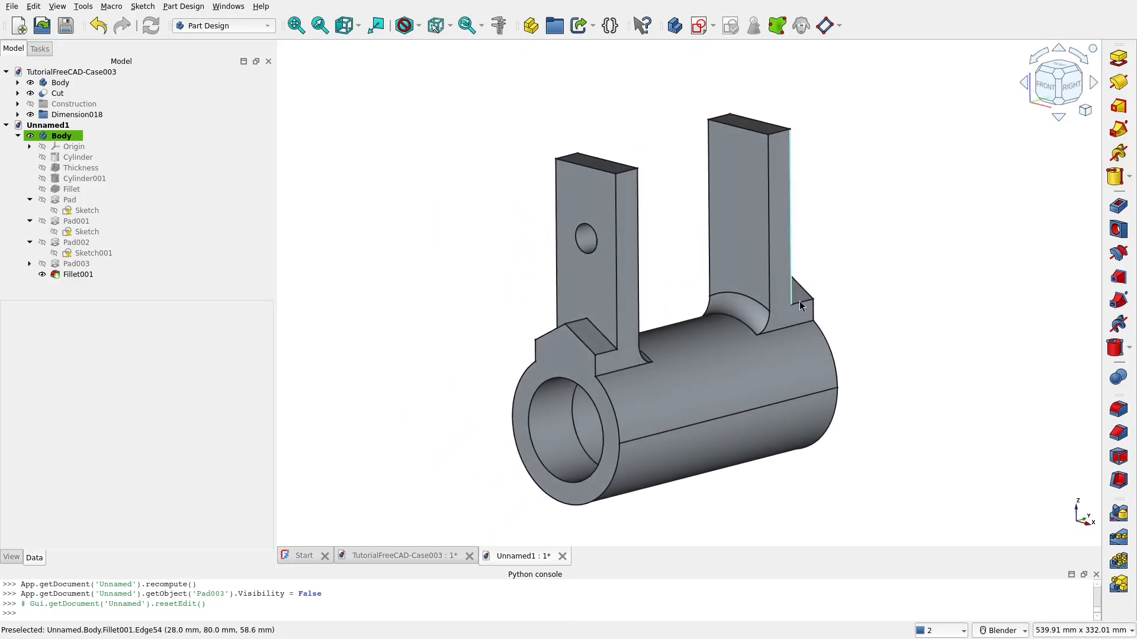
pyautogui.keyDown('shift'); pyautogui.moveTo(800, 301); pyautogui.dragTo(781, 228, button='middle'); pyautogui.keyUp('shift')
pyautogui.moveTo(791, 333); pyautogui.dragTo(862, 316, button='middle')
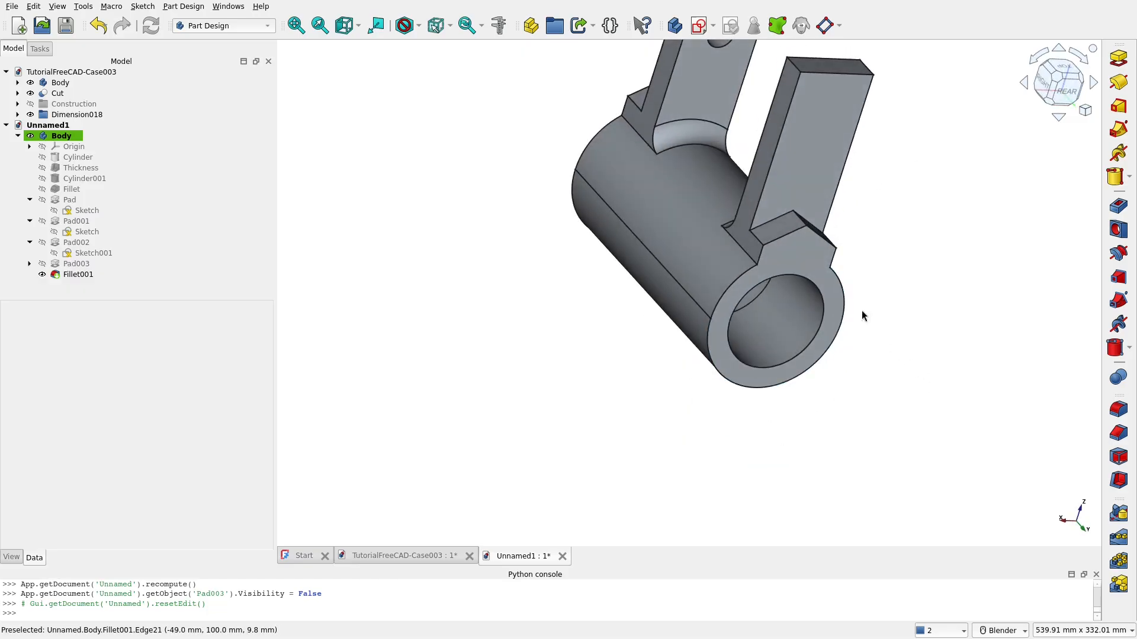
# Create a sketch on the cylinder's rear ring-shaped end face and orient it with the upright arm pointing up
pyautogui.click(814, 259)
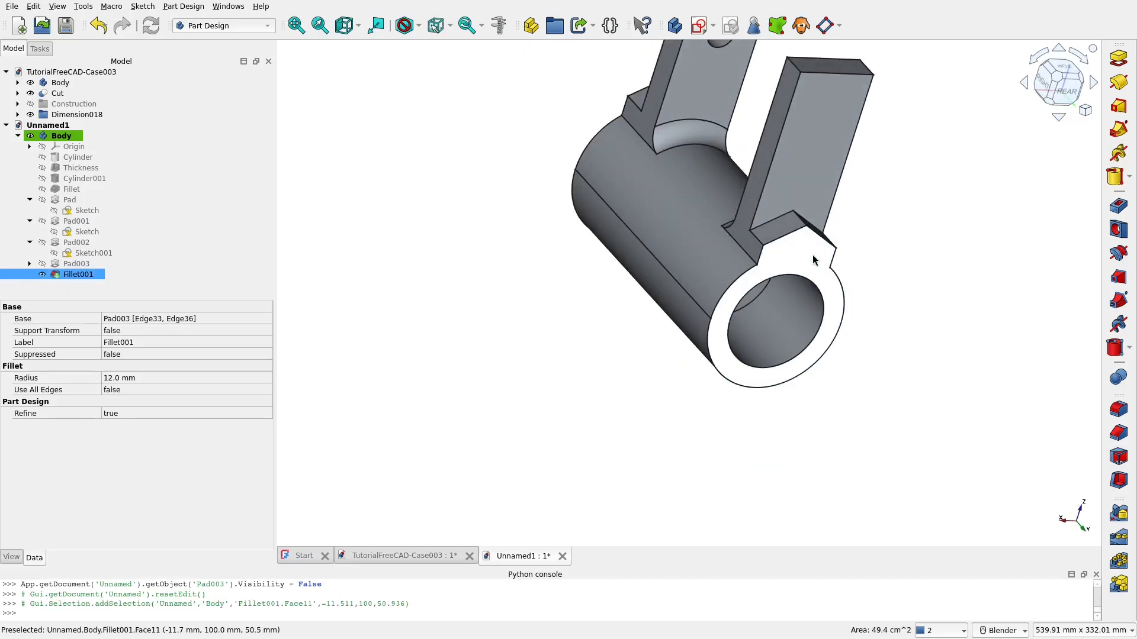
pyautogui.click(700, 26)
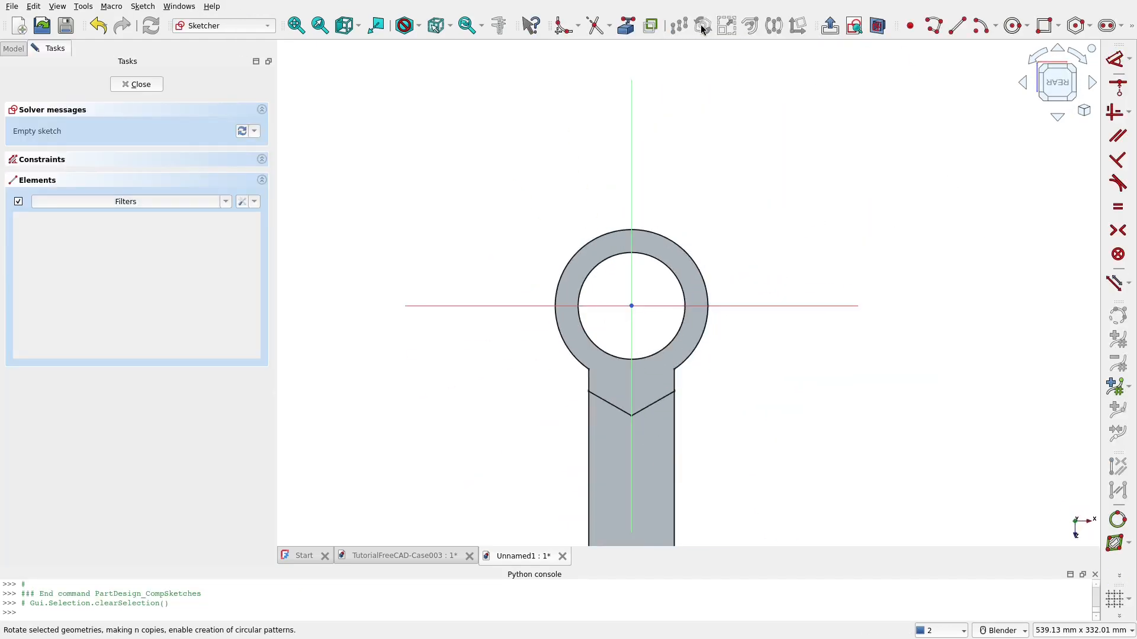
pyautogui.click(1087, 67)
pyautogui.click(1086, 67)
pyautogui.click(1087, 67)
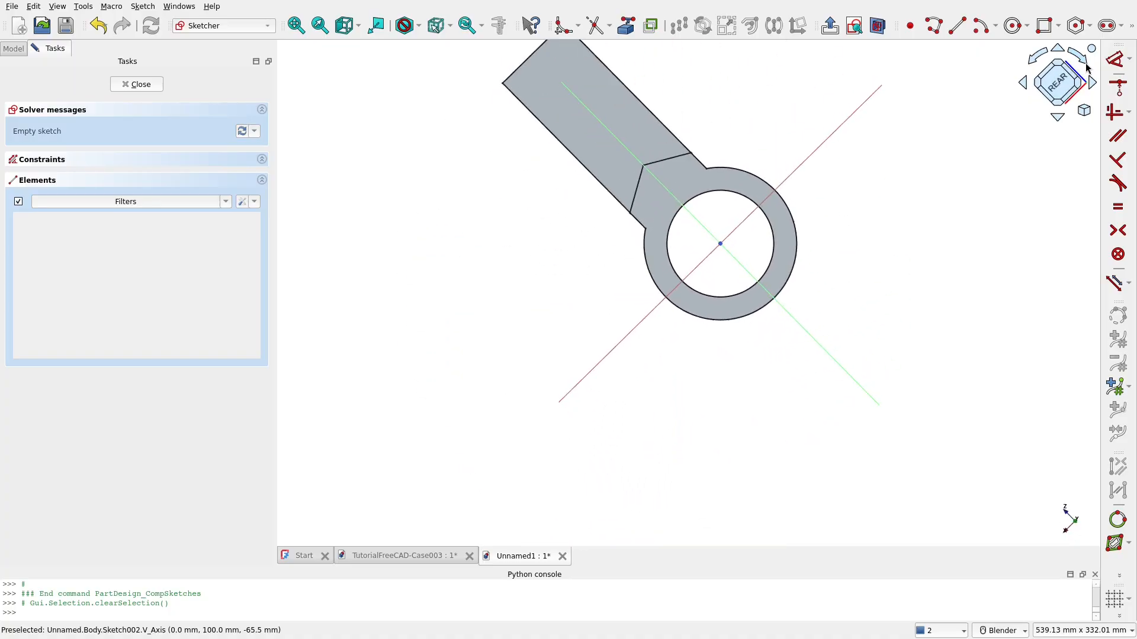
pyautogui.click(1087, 67)
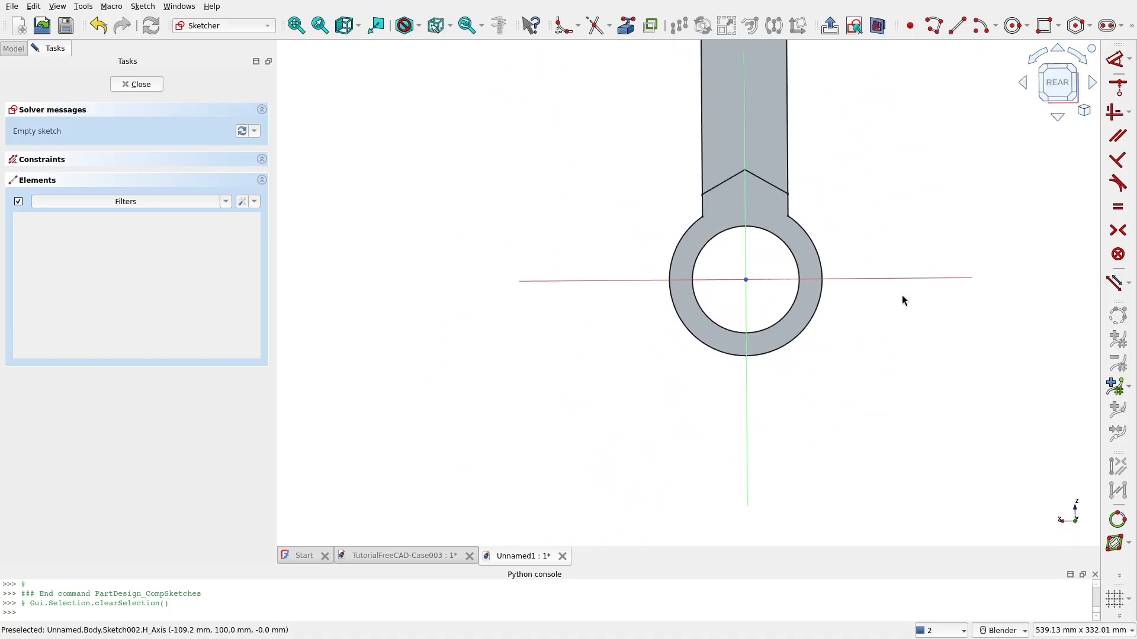
# Check the lug dimensions on the reference model and sketch a 25 mm diameter circle on the vertical axis below the ring
pyautogui.click(414, 557)
pyautogui.scroll(-3, 671, 374)
pyautogui.scroll(2, 694, 342)
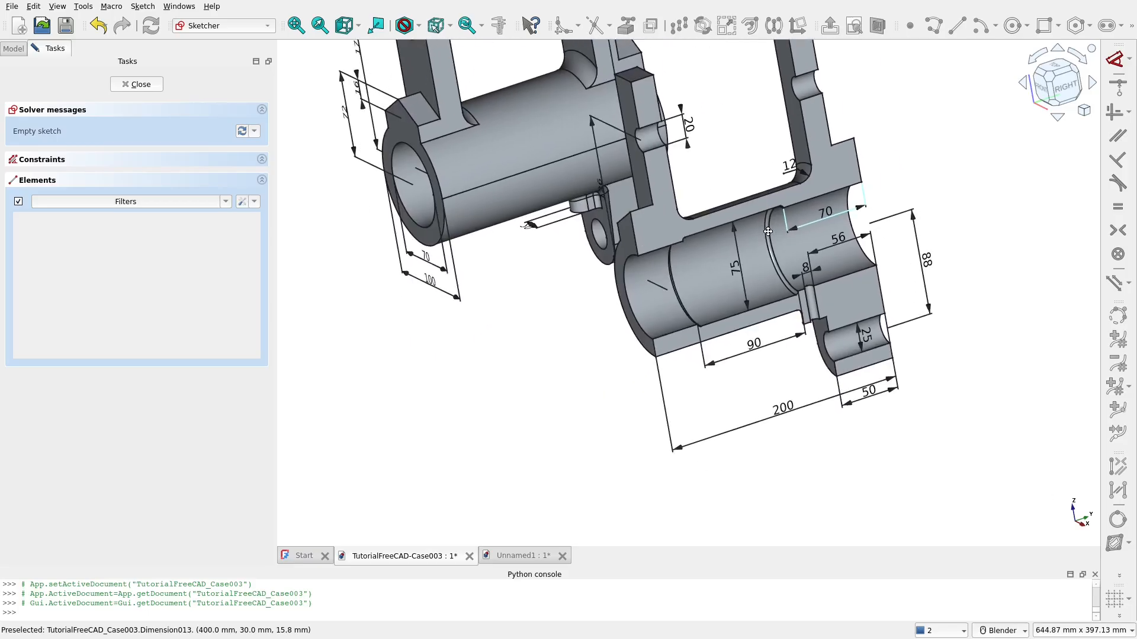
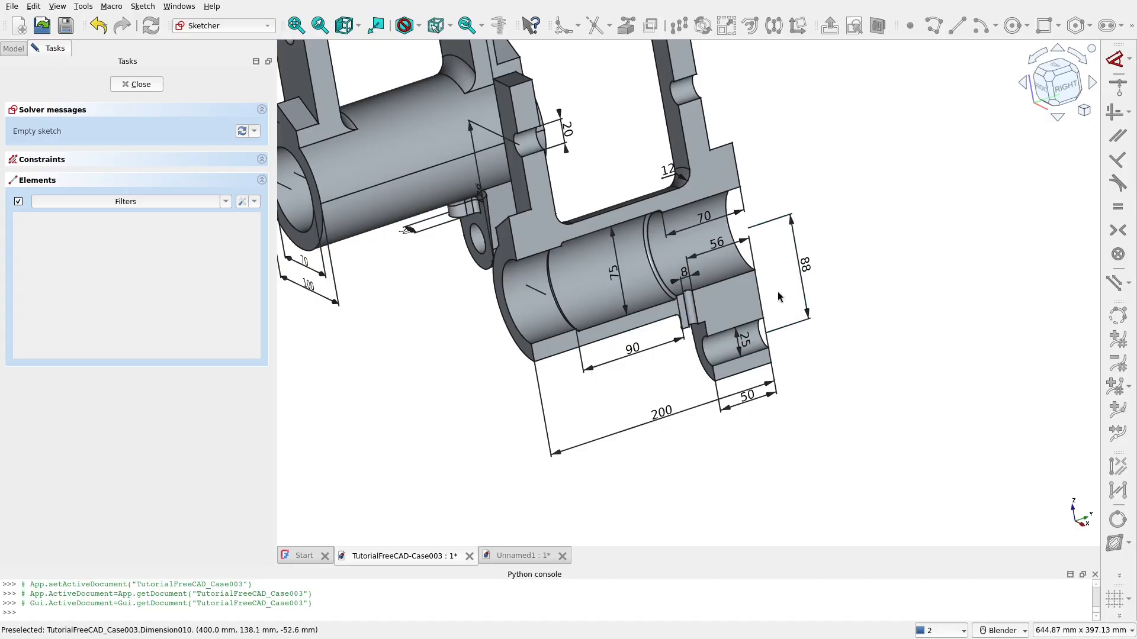
pyautogui.click(518, 555)
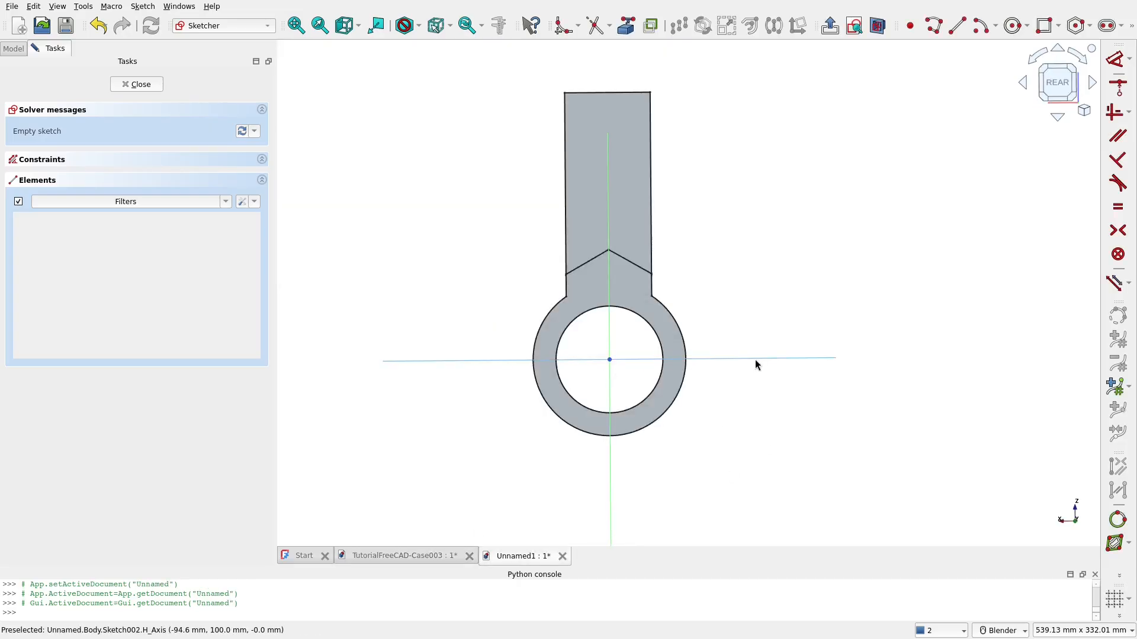
pyautogui.click(1026, 25)
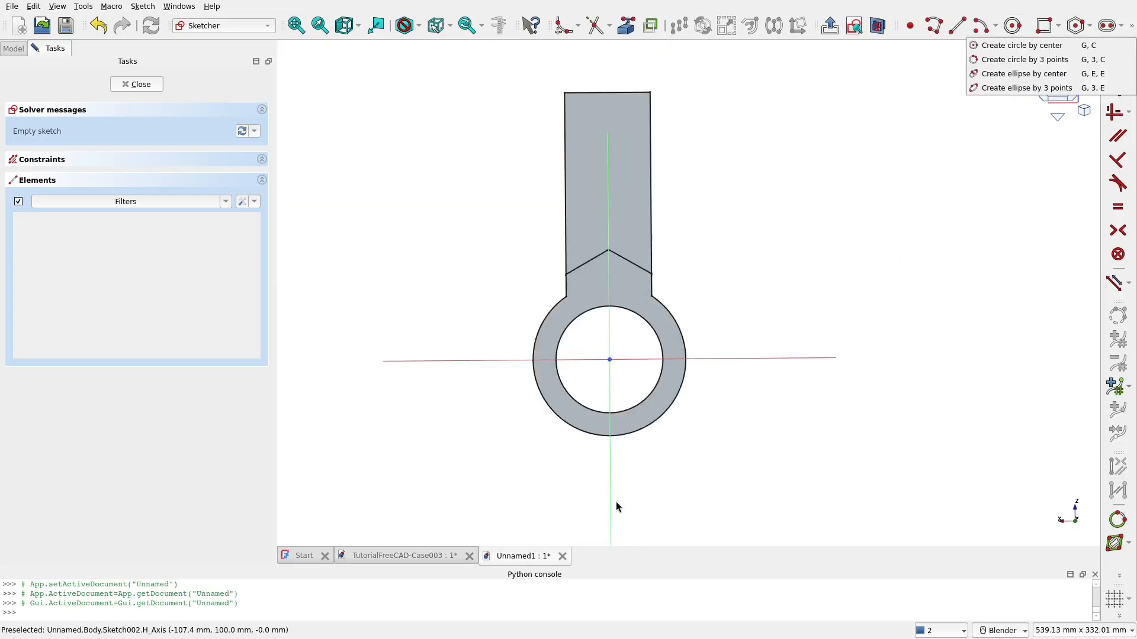
pyautogui.press('Escape')
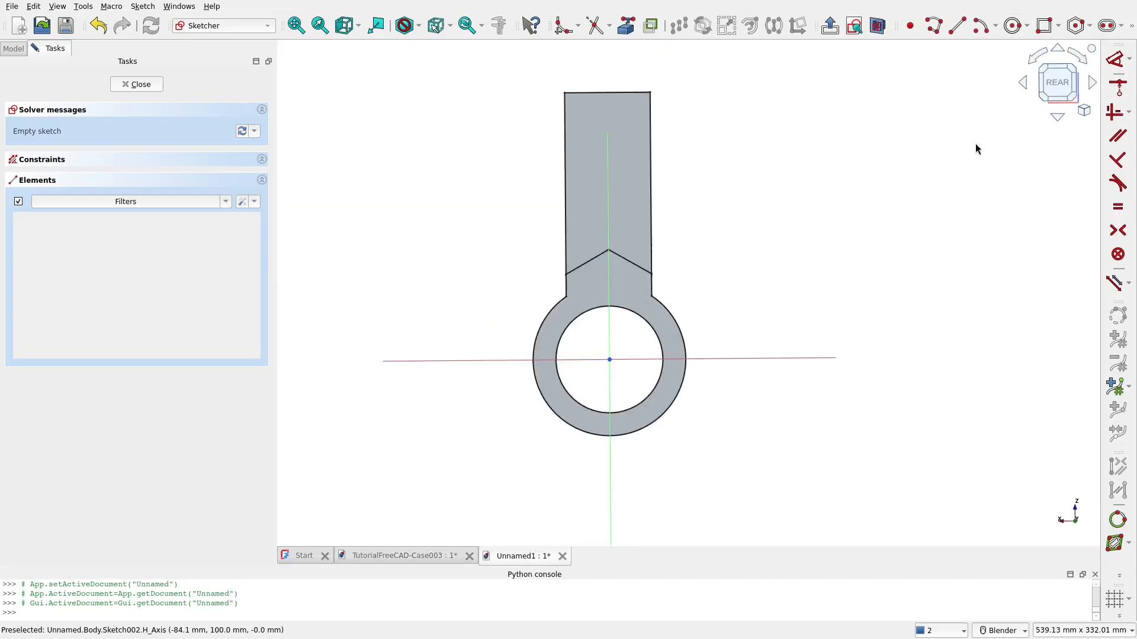
pyautogui.click(1013, 26)
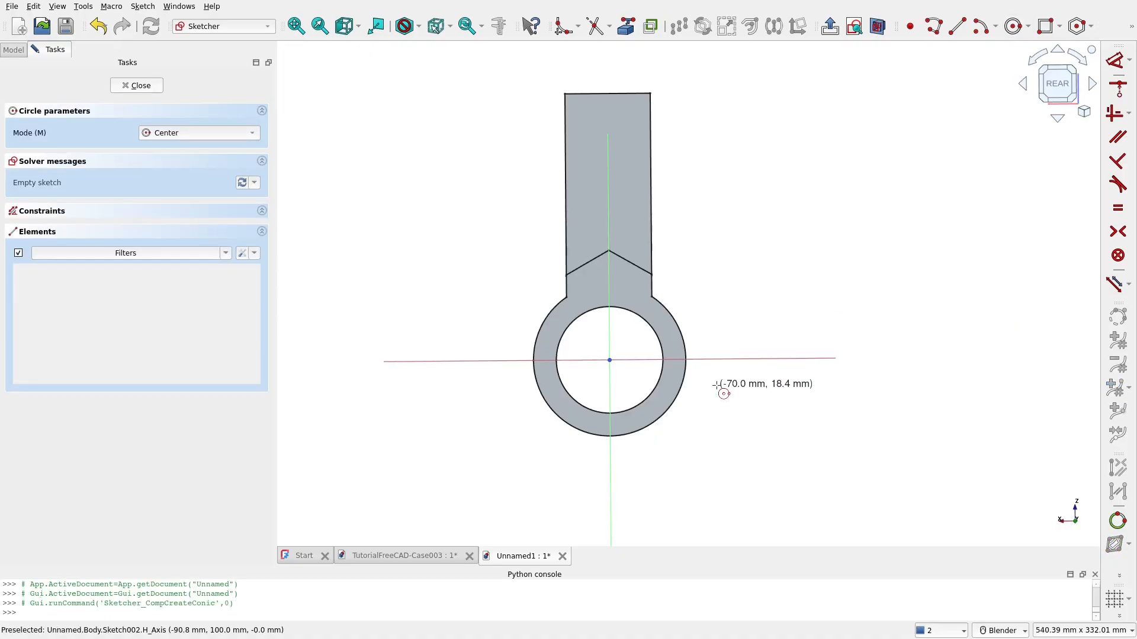
pyautogui.click(610, 511)
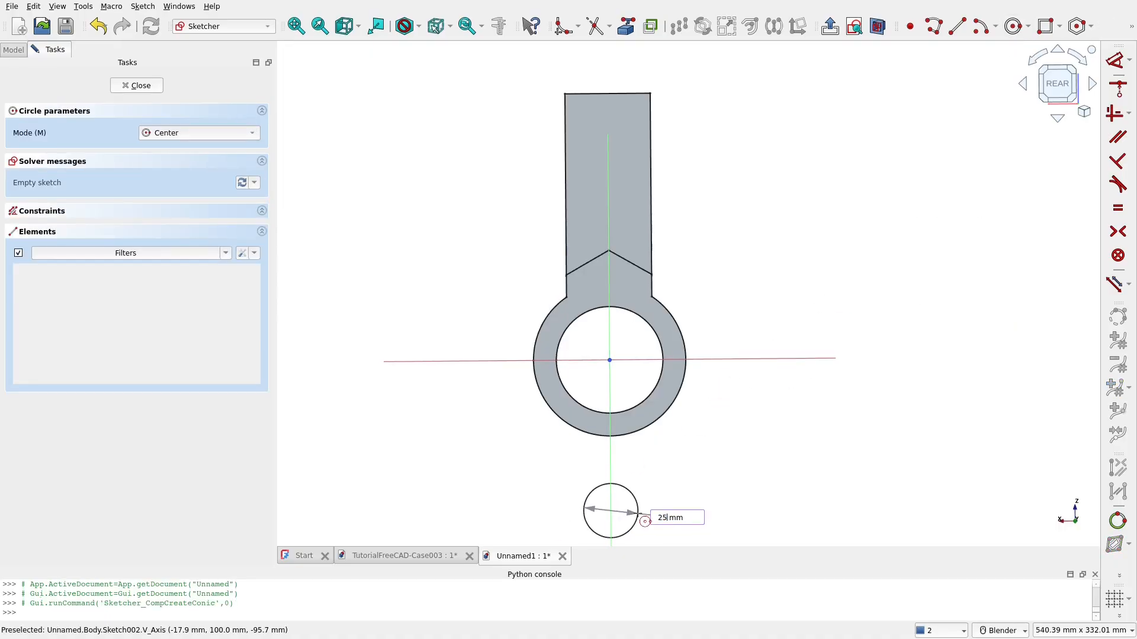
pyautogui.press('Return')
pyautogui.rightClick(776, 470)
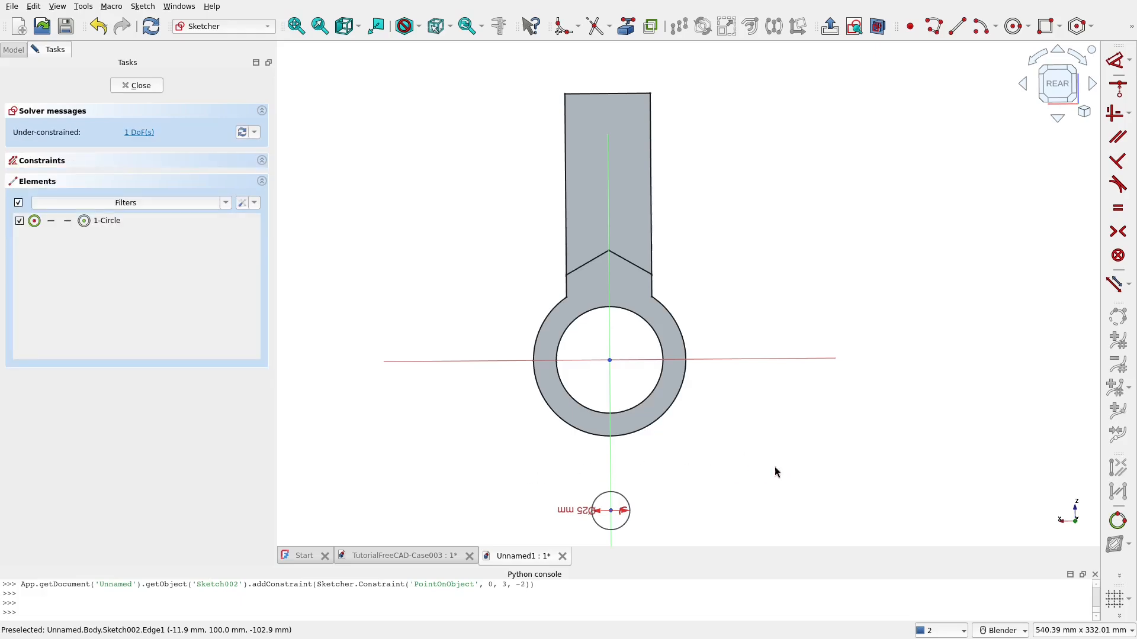
# Constrain the vertical distance between the small circle's centre and the sketch origin to 88 mm
pyautogui.click(610, 510)
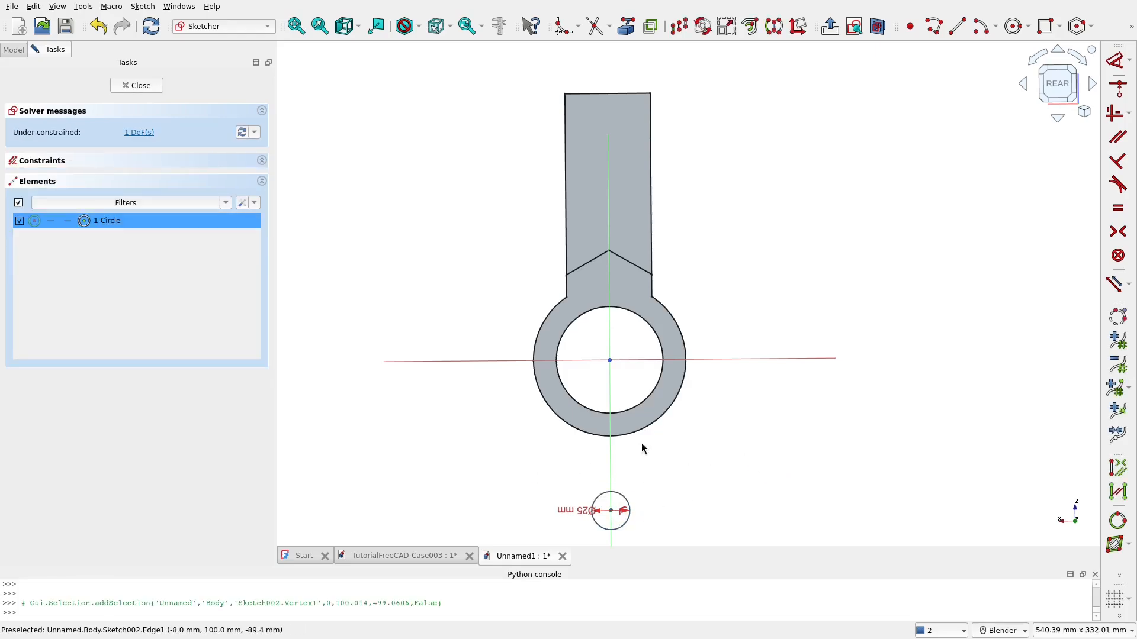
pyautogui.click(610, 360)
pyautogui.click(1129, 60)
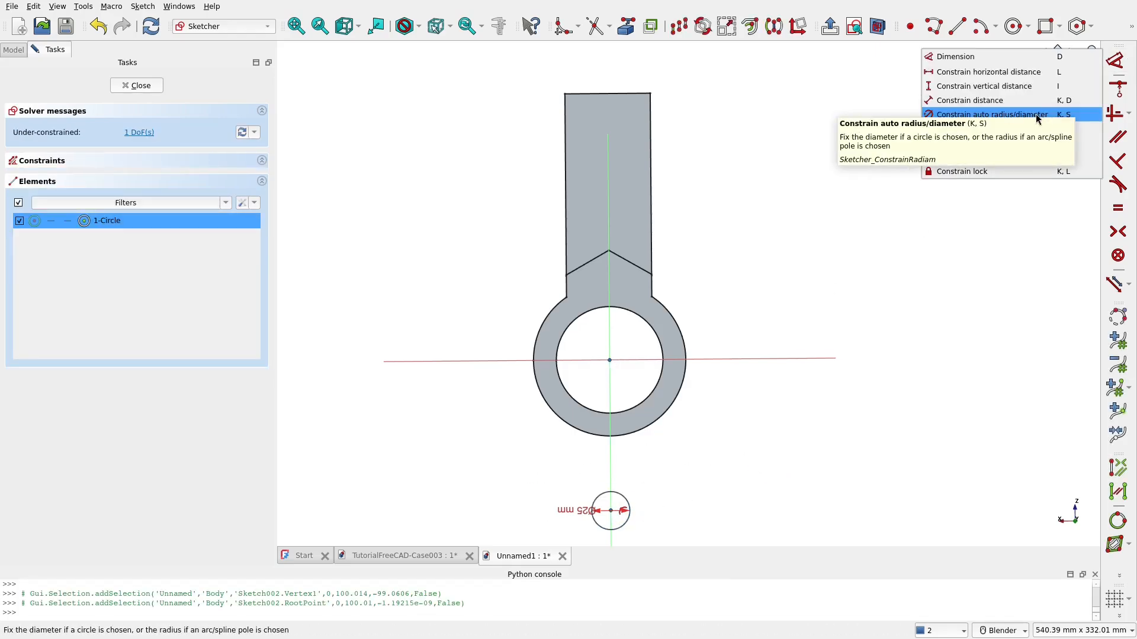
pyautogui.click(983, 88)
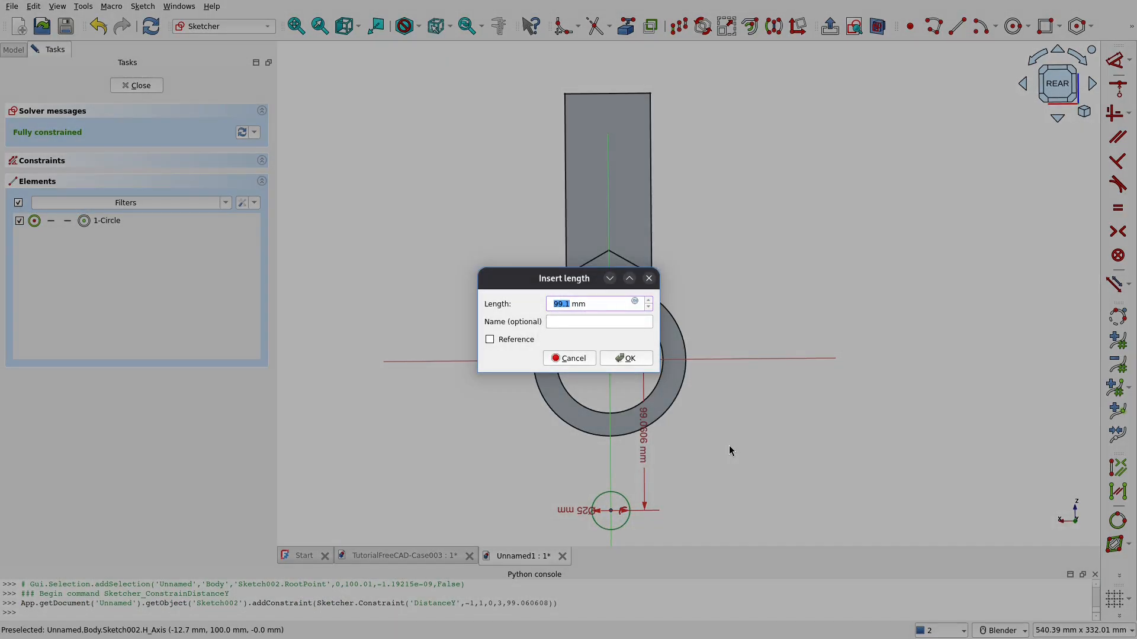
pyautogui.click(626, 357)
# Examine the lug's rounded outline and hole dimensions on the rear end of the reference model
pyautogui.keyDown('shift'); pyautogui.moveTo(760, 397); pyautogui.dragTo(815, 286, button='middle'); pyautogui.keyUp('shift')
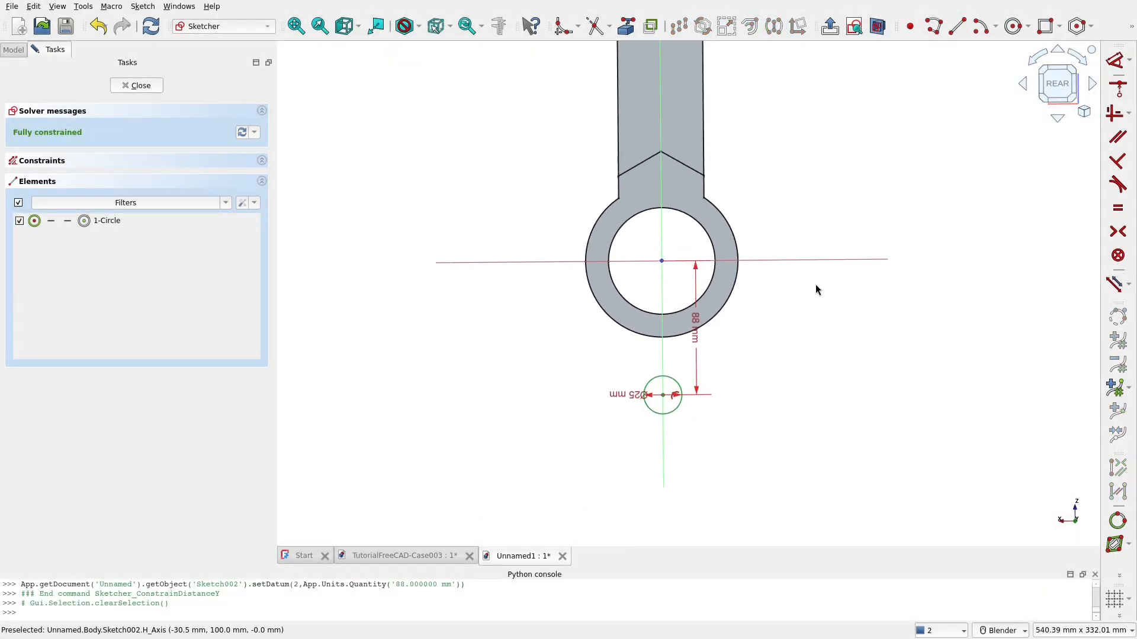
pyautogui.click(410, 559)
pyautogui.scroll(-2, 714, 319)
pyautogui.moveTo(714, 319); pyautogui.dragTo(468, 411, button='middle')
pyautogui.keyDown('shift'); pyautogui.moveTo(872, 294); pyautogui.dragTo(537, 518, button='middle'); pyautogui.keyUp('shift')
pyautogui.scroll(5, 613, 328)
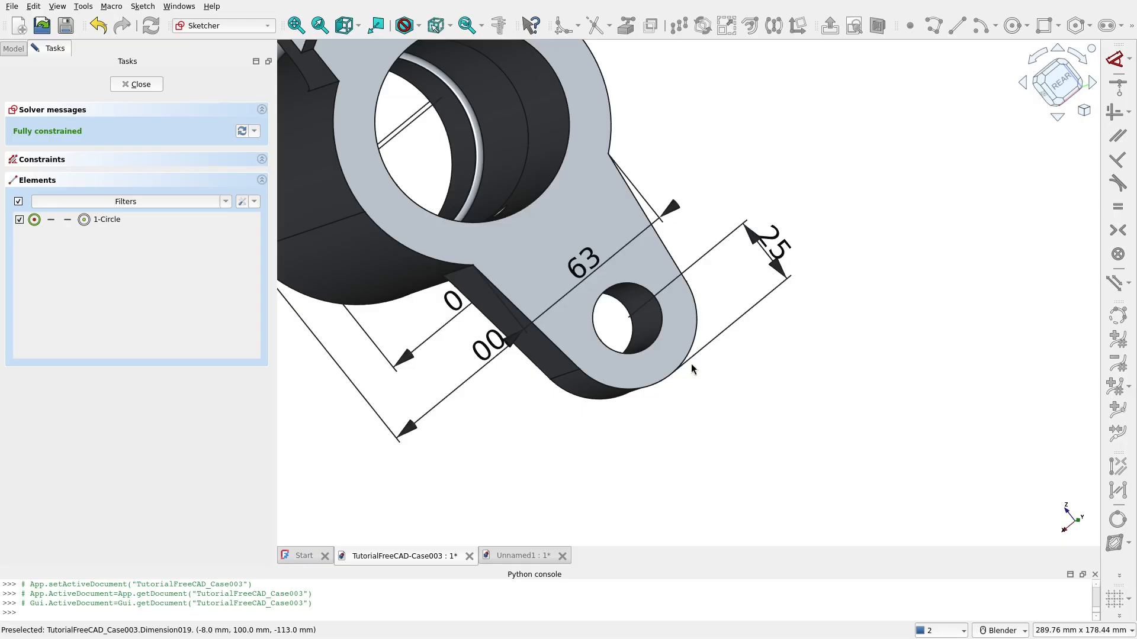
pyautogui.click(516, 556)
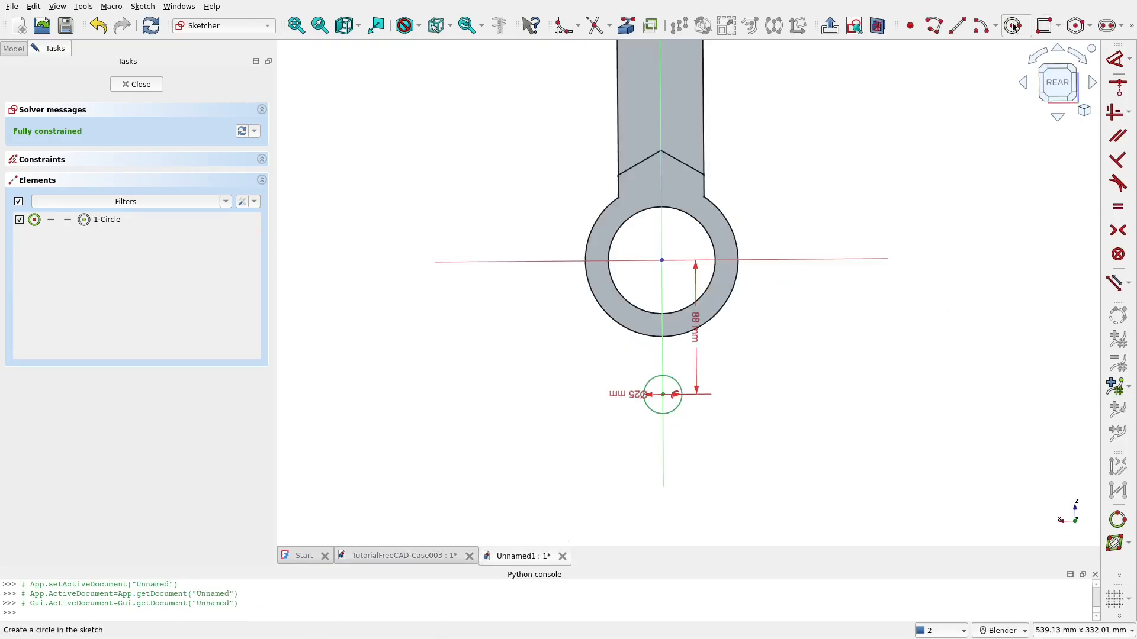
# Sketch a lower half-circle arc of about 39 mm radius, concentric with the 25 mm circle
pyautogui.click(981, 25)
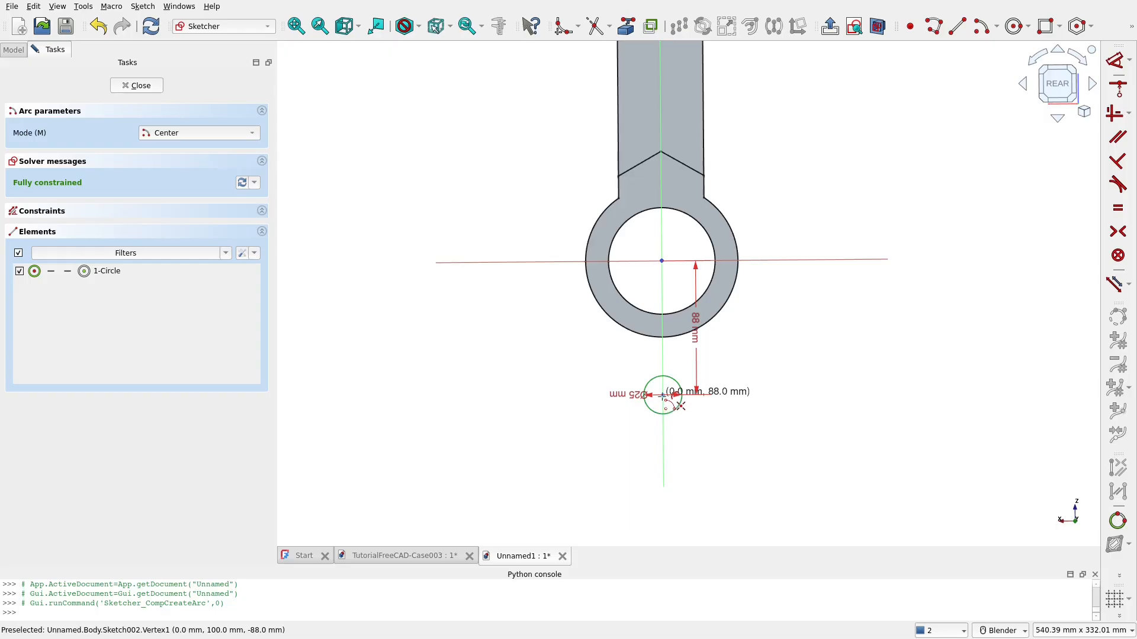
pyautogui.scroll(4, 662, 398)
pyautogui.click(680, 386)
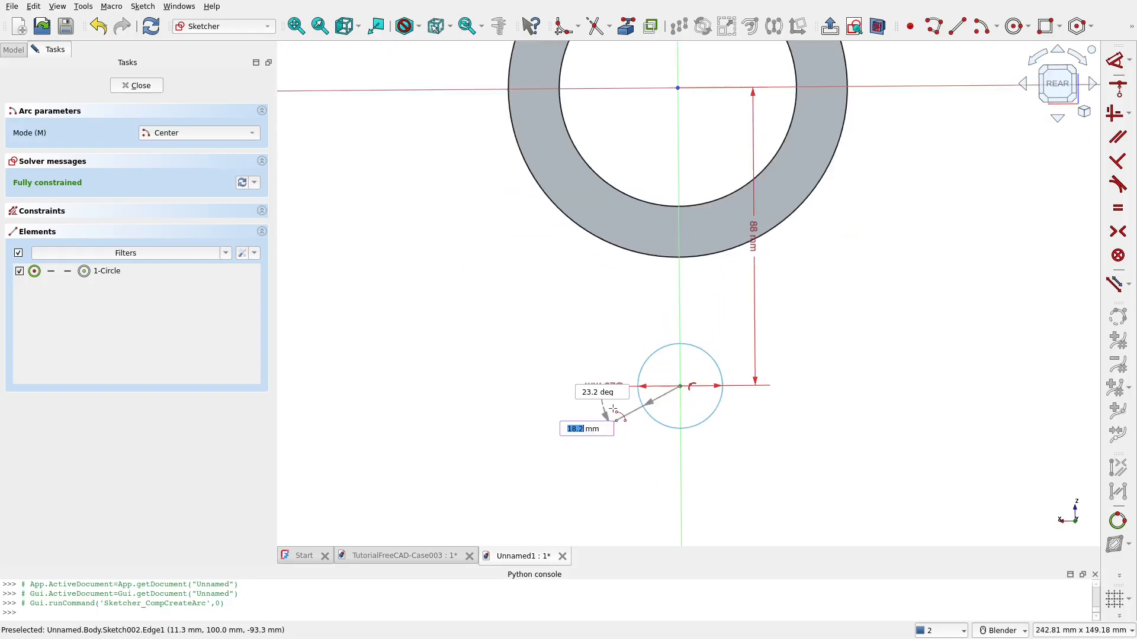
pyautogui.scroll(-3, 535, 396)
pyautogui.click(535, 391)
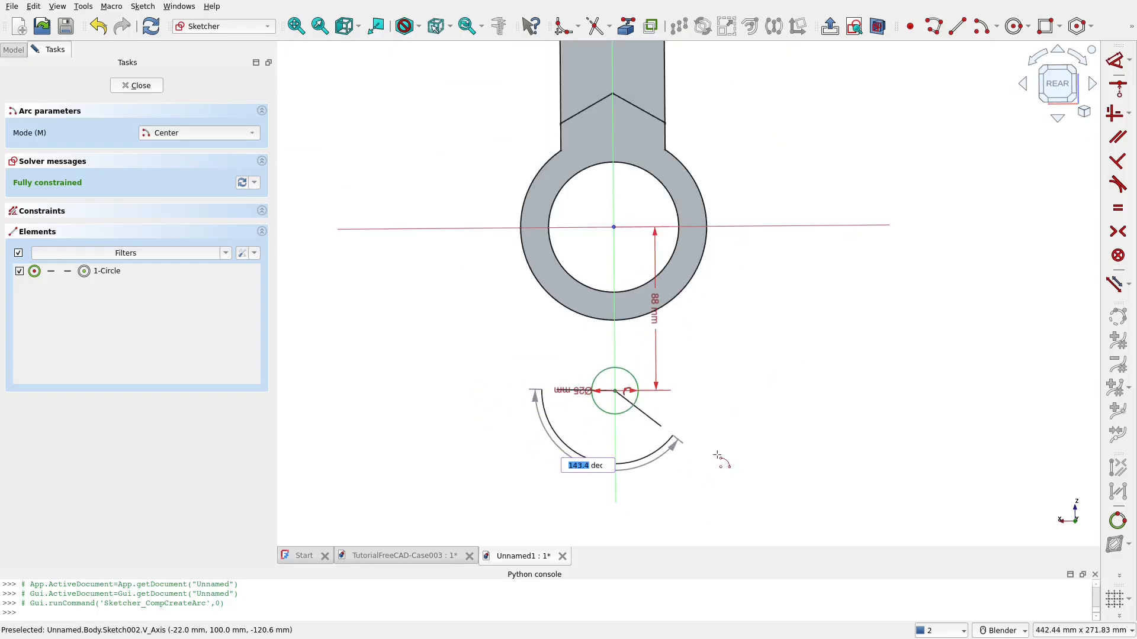
pyautogui.click(735, 387)
pyautogui.rightClick(738, 388)
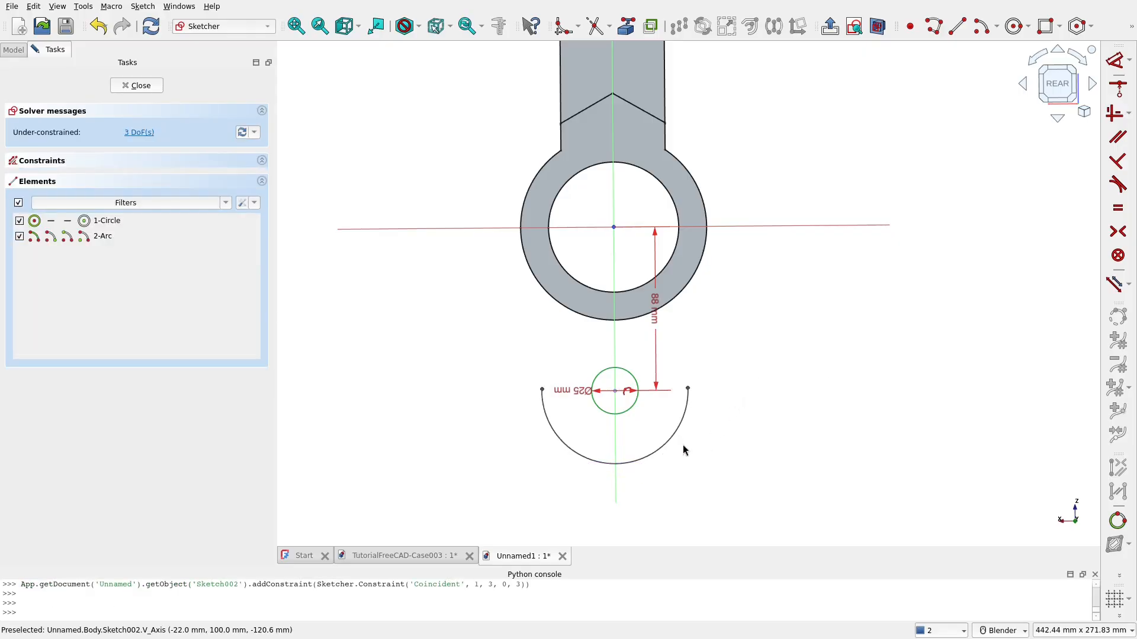
# Constrain the radius of the lug's lower arc to 25 mm
pyautogui.click(668, 445)
pyautogui.click(1128, 60)
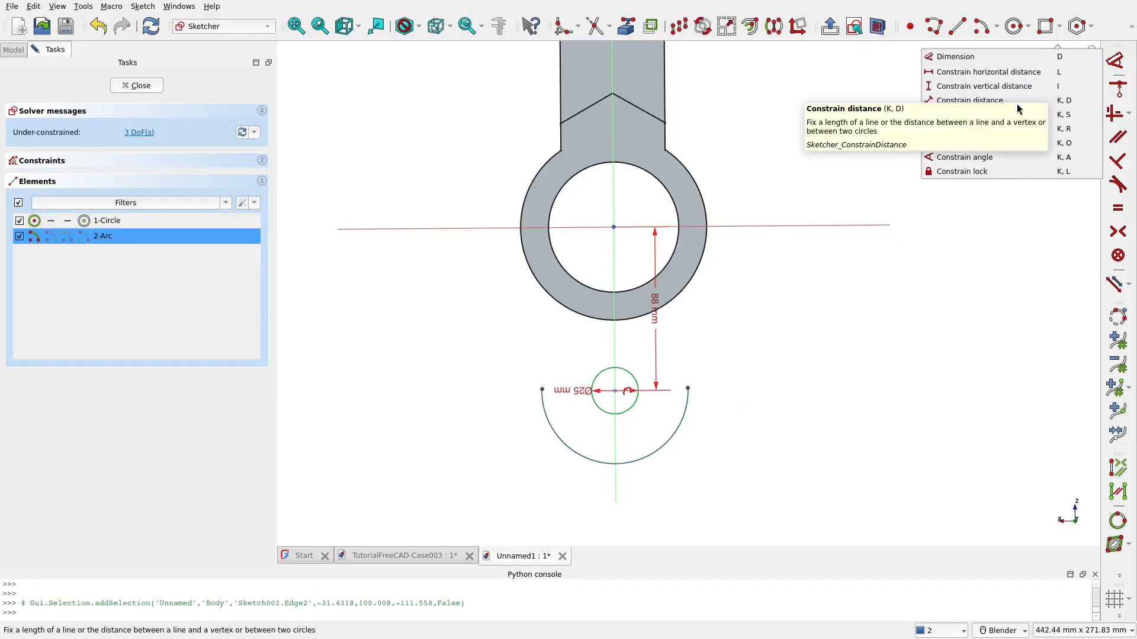
pyautogui.click(968, 128)
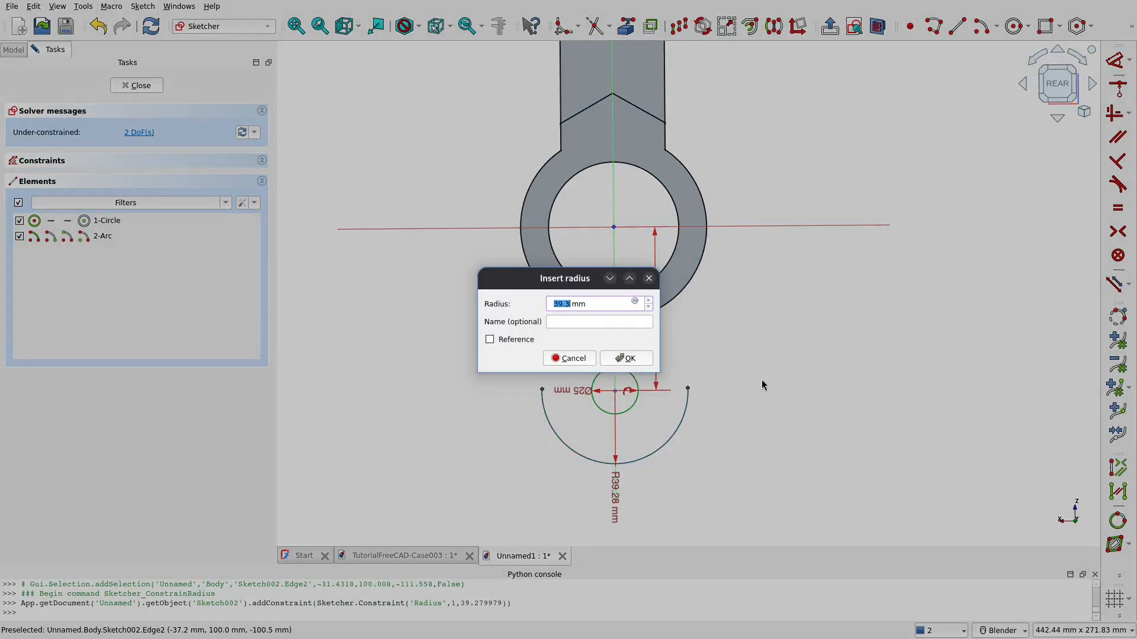
pyautogui.write('25')
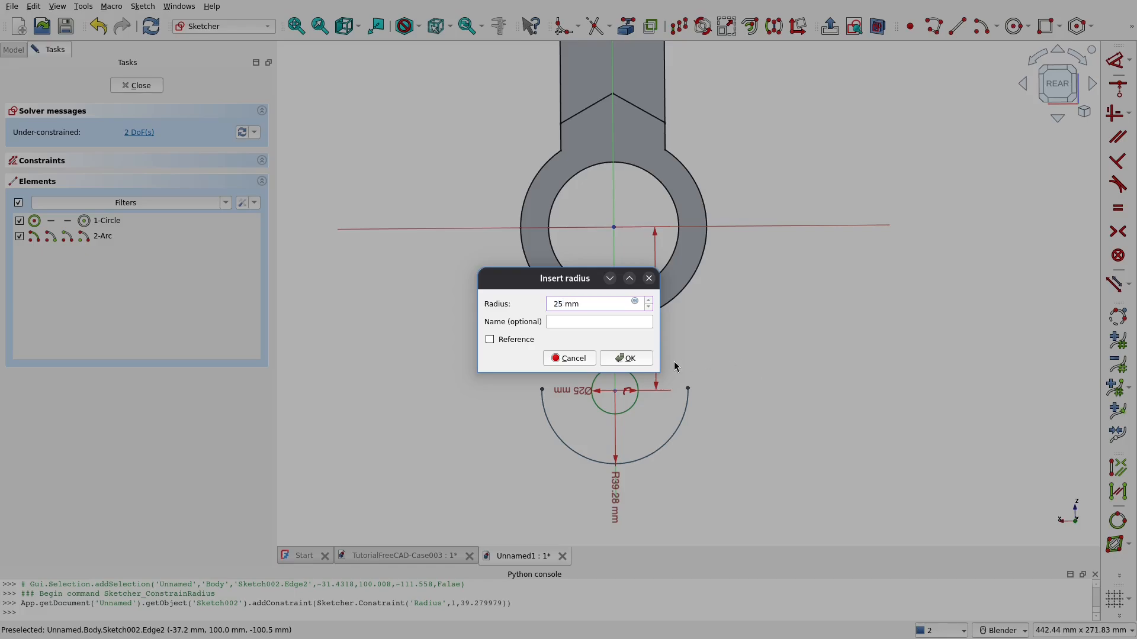
pyautogui.click(627, 360)
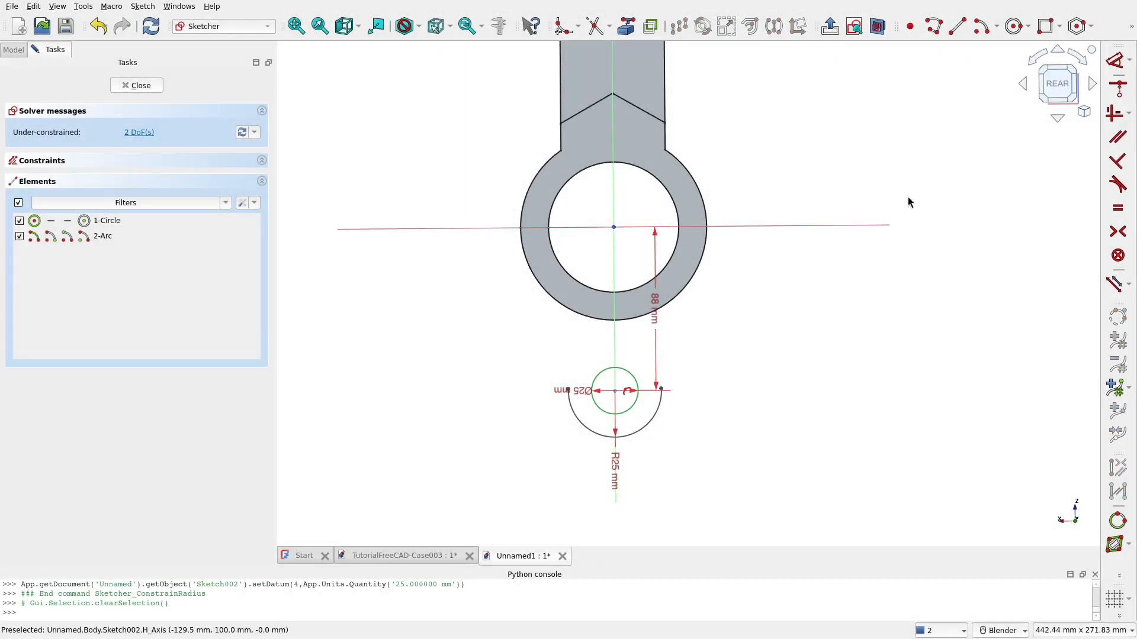
# Sketch a rectangle about 56 mm wide and 52 mm high, starting at one endpoint of the lug's arc and reaching up into the ring
pyautogui.click(1045, 27)
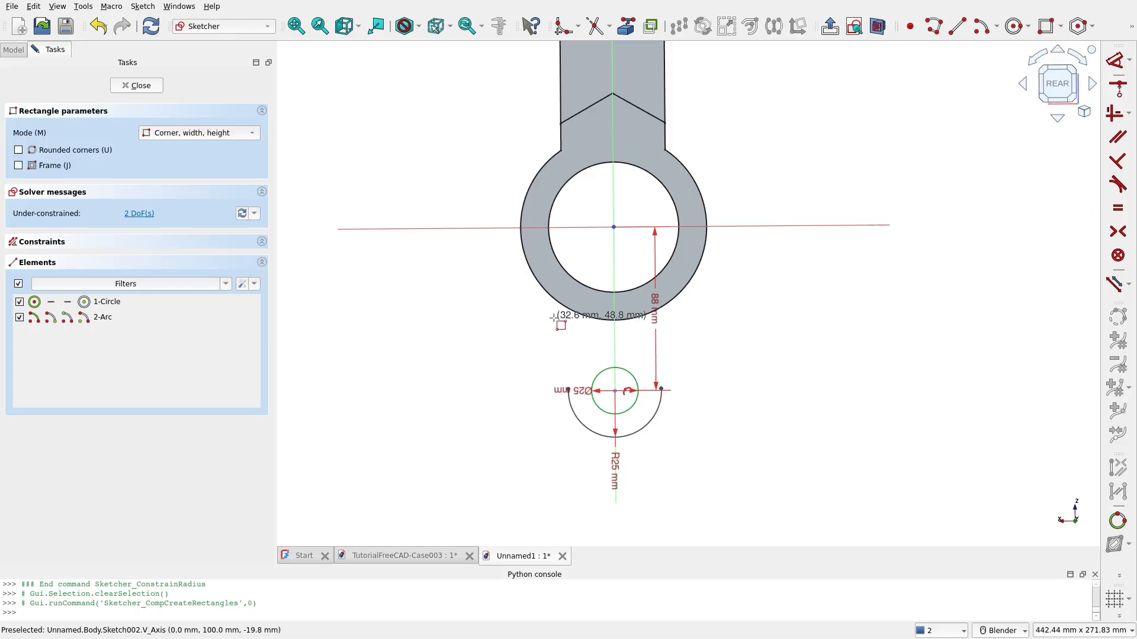
pyautogui.click(568, 388)
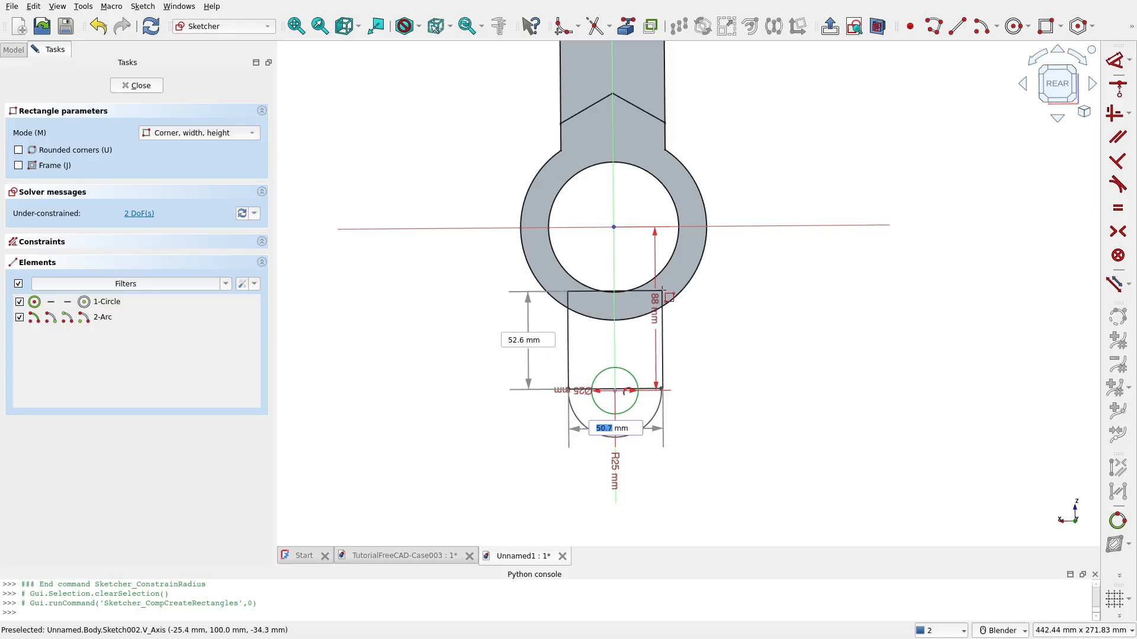
pyautogui.click(674, 291)
pyautogui.rightClick(751, 337)
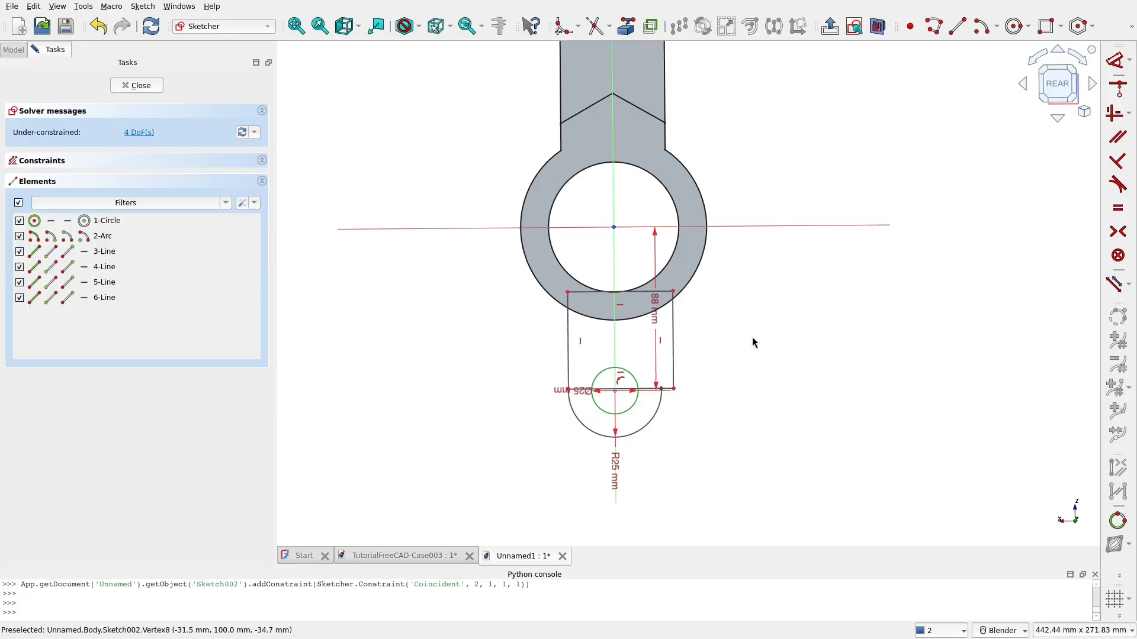
# Make the rectangle's free lower corner coincident with the other endpoint of the lug's arc
pyautogui.scroll(3, 752, 337)
pyautogui.click(617, 413)
pyautogui.click(600, 414)
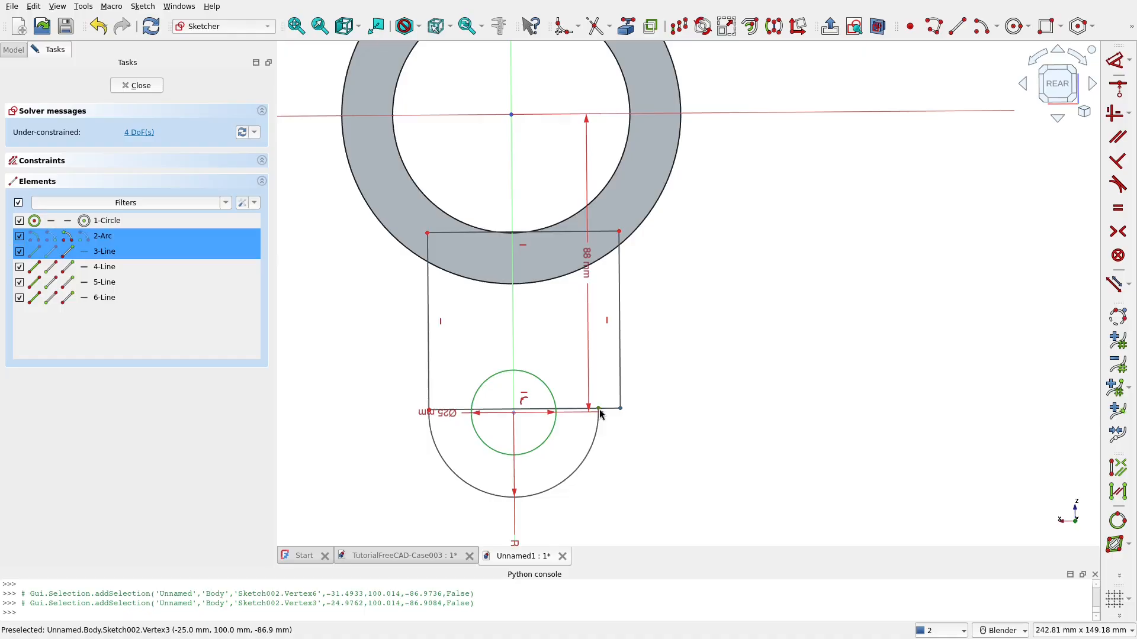
pyautogui.click(1113, 114)
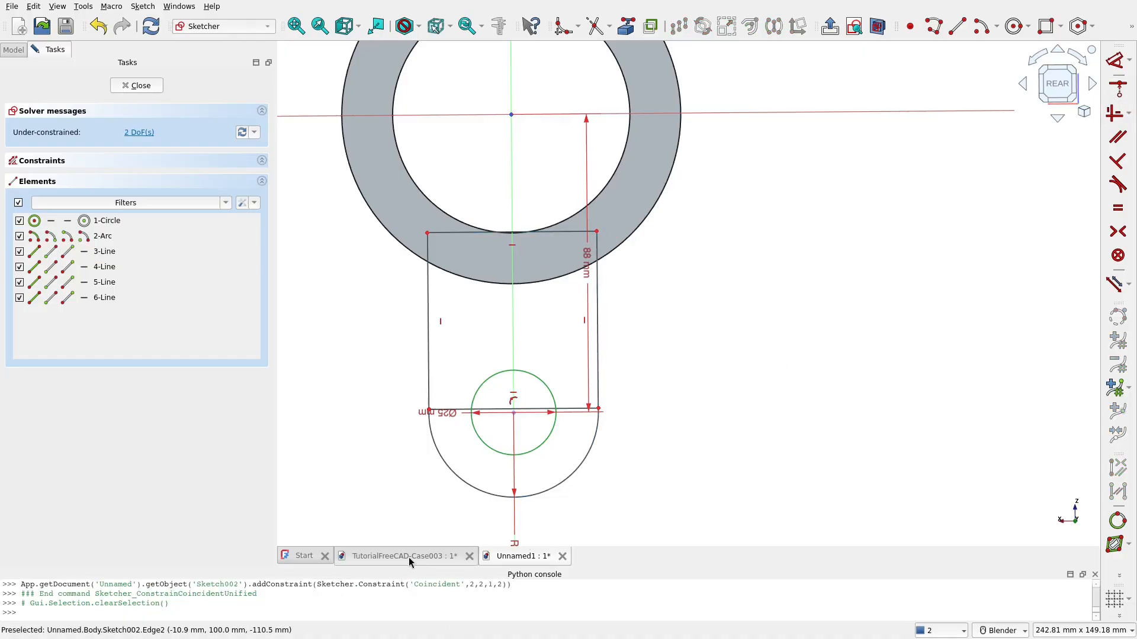
# Check the lug's upper width on the reference model and try to constrain the rectangle's upper edge to a horizontal length of 63 mm
pyautogui.click(367, 561)
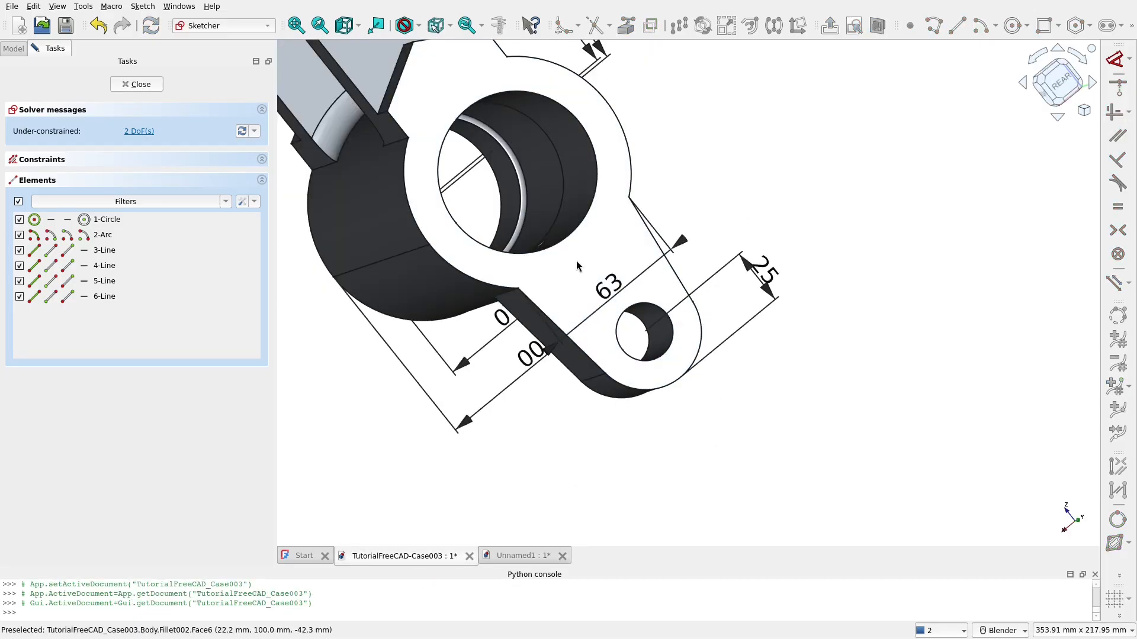
pyautogui.click(524, 557)
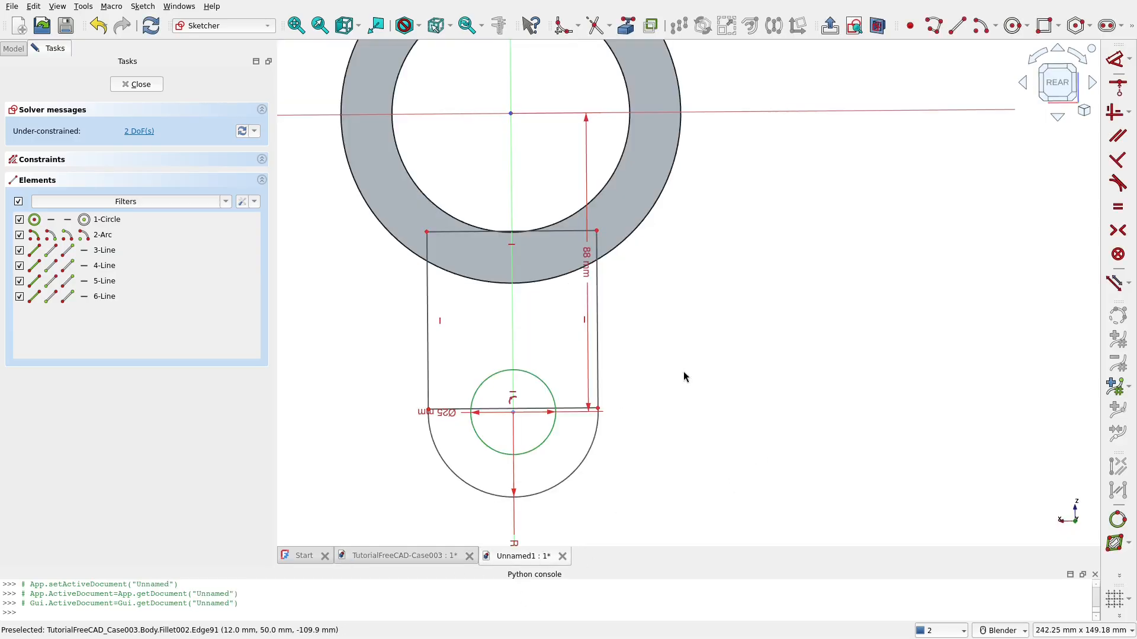
pyautogui.click(558, 232)
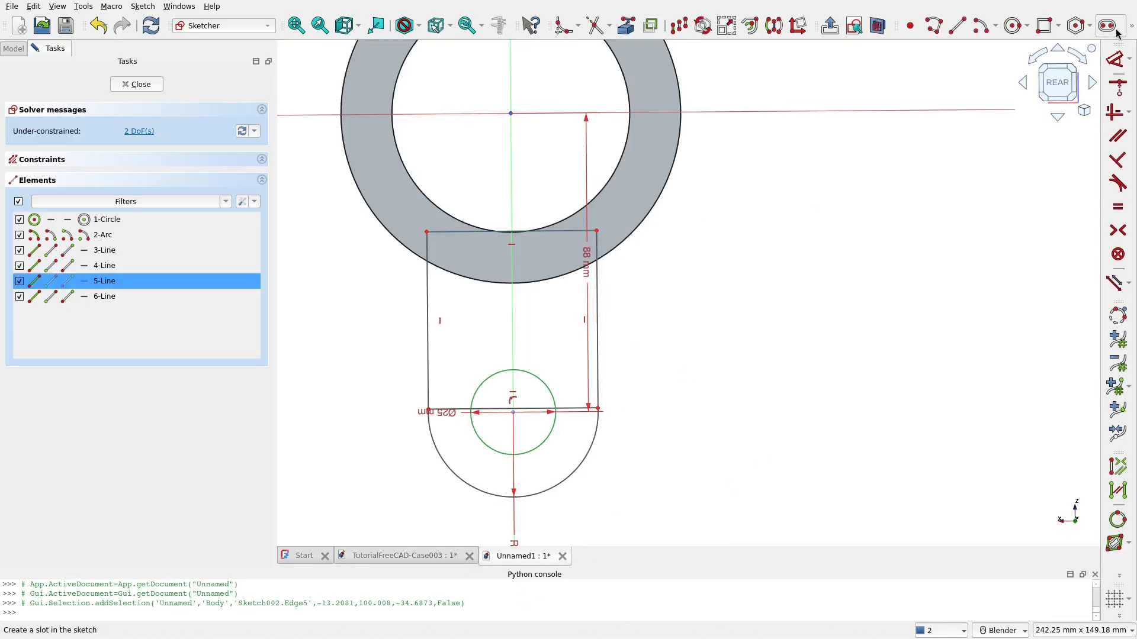
pyautogui.click(1129, 59)
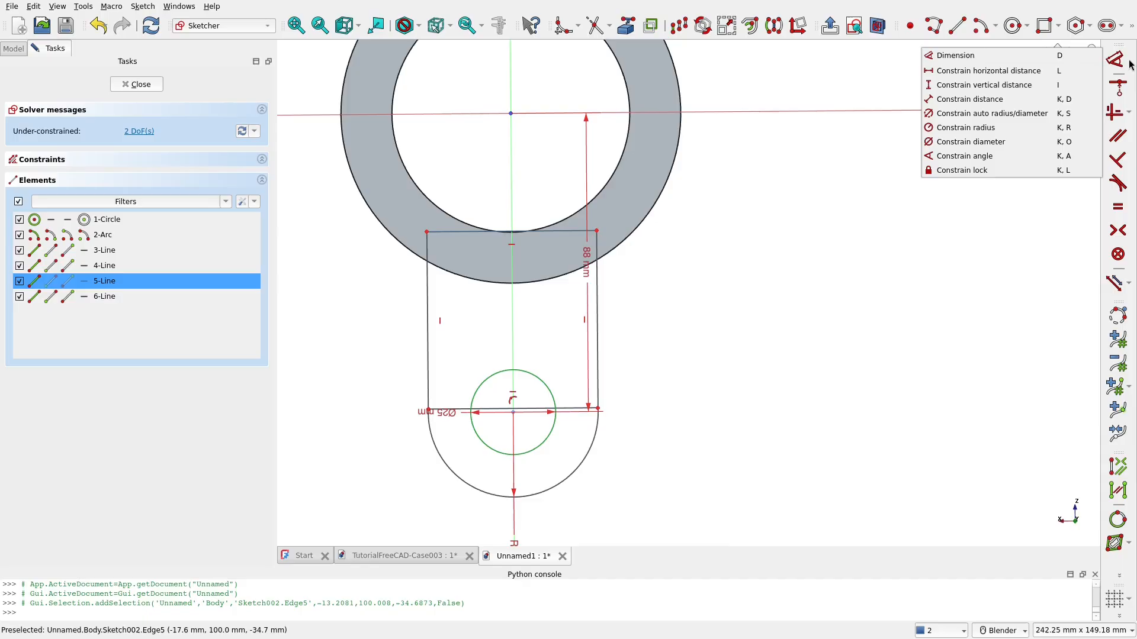
pyautogui.click(988, 70)
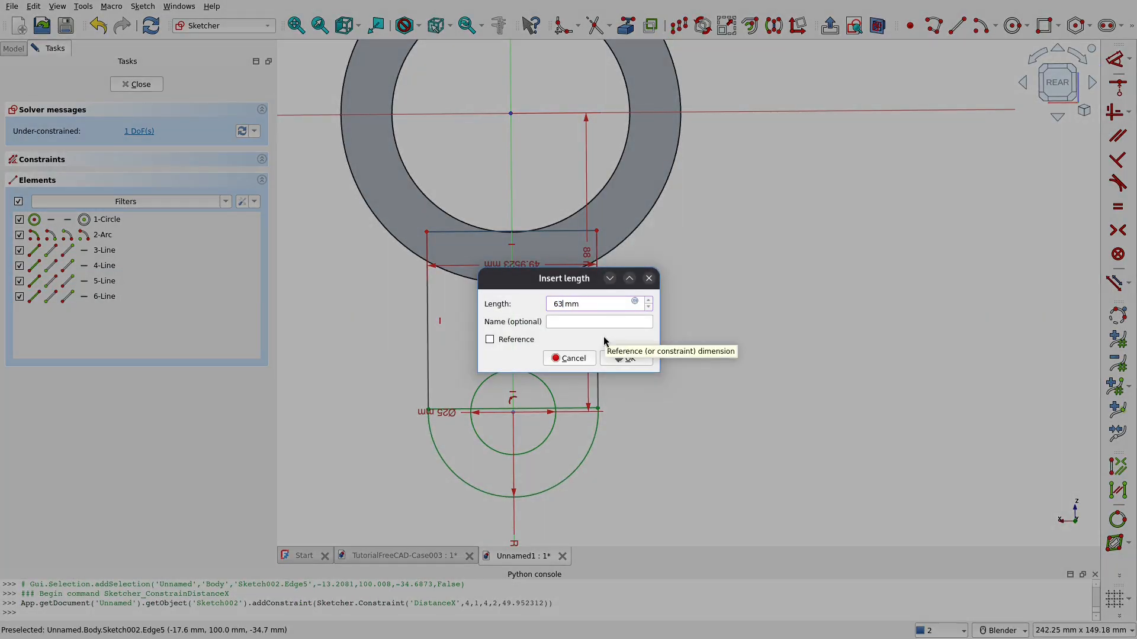
pyautogui.click(626, 359)
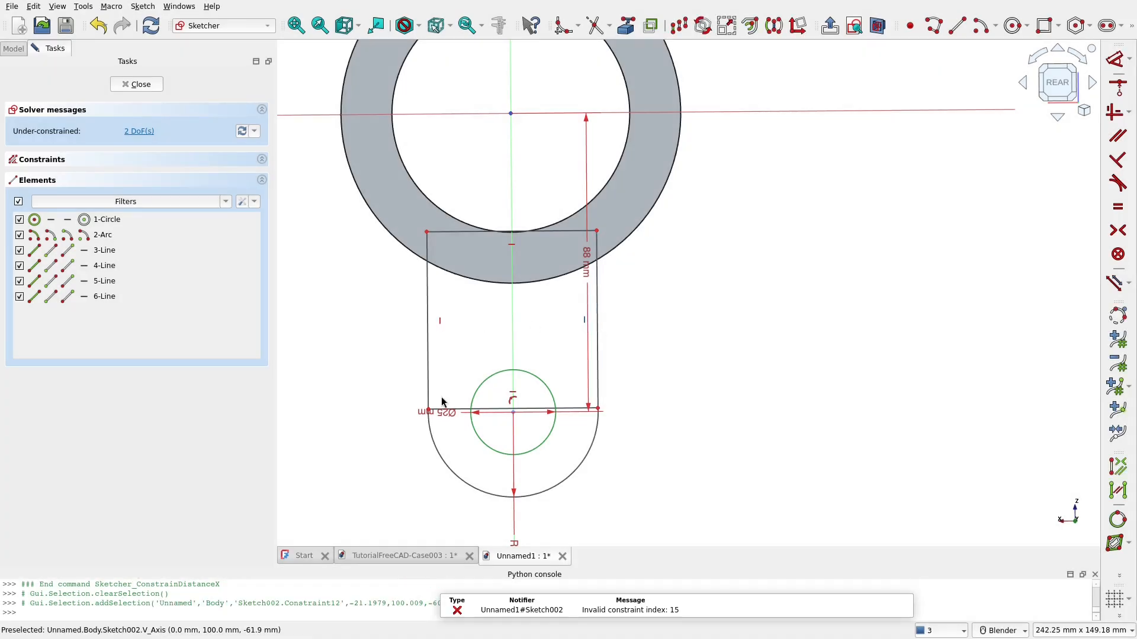
# Delete the vertical constraints on the rectangle's sides and constrain its upper edge to a horizontal length of 63 mm
pyautogui.click(444, 325)
pyautogui.press('Delete')
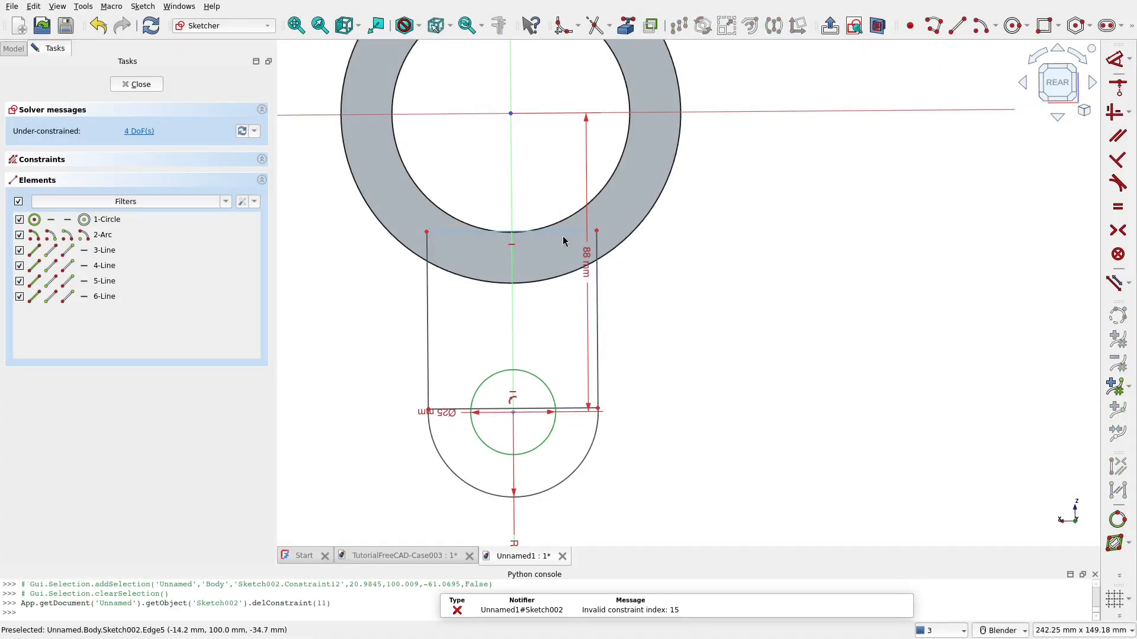
pyautogui.click(585, 227)
pyautogui.click(1129, 58)
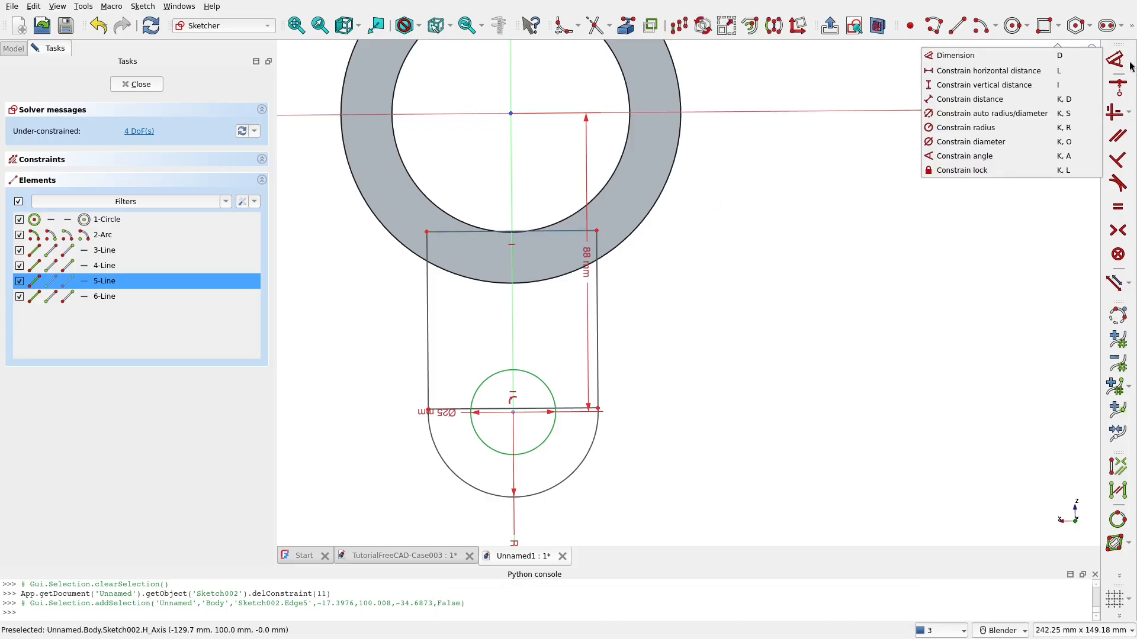
pyautogui.click(983, 70)
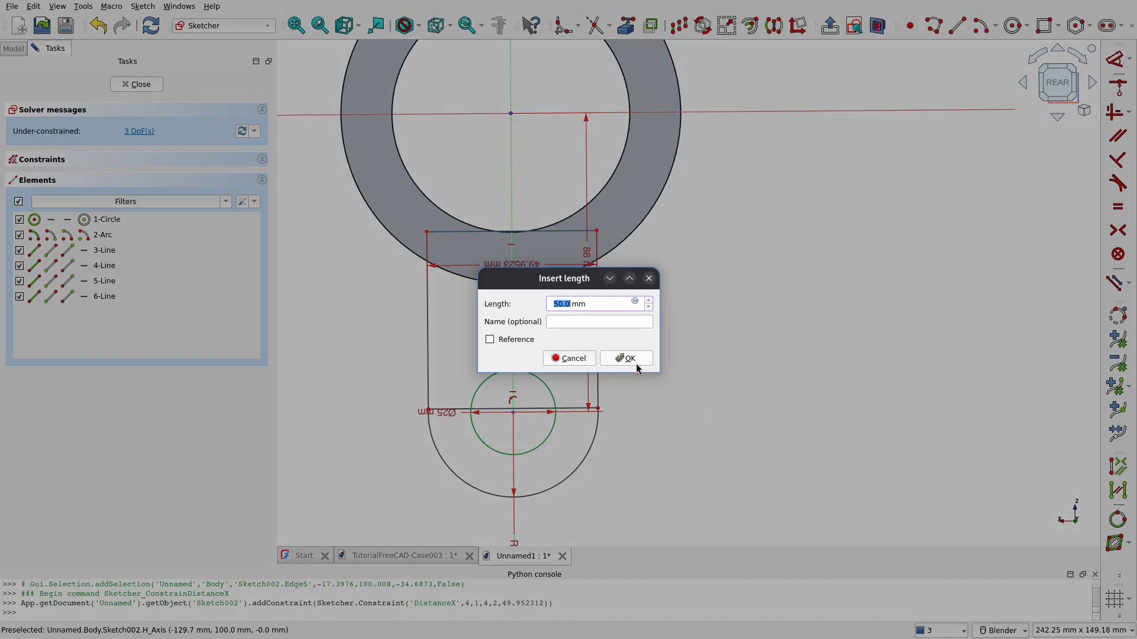
pyautogui.click(629, 363)
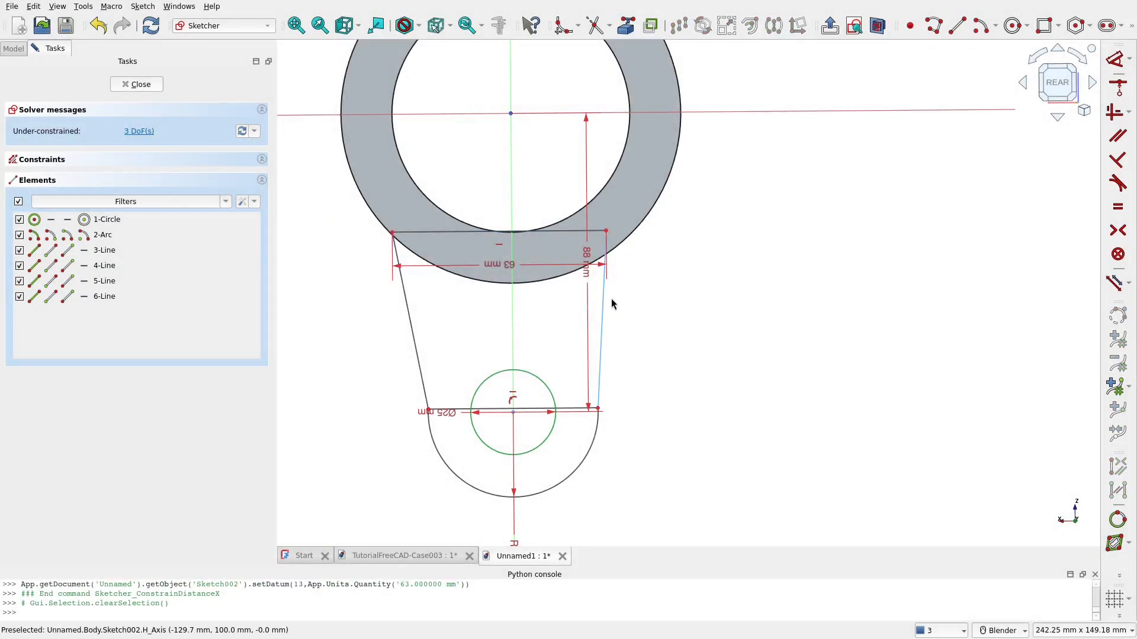
# Lower the 63 mm edge slightly and make its two endpoints symmetric about the vertical axis
pyautogui.moveTo(619, 237); pyautogui.dragTo(614, 264)
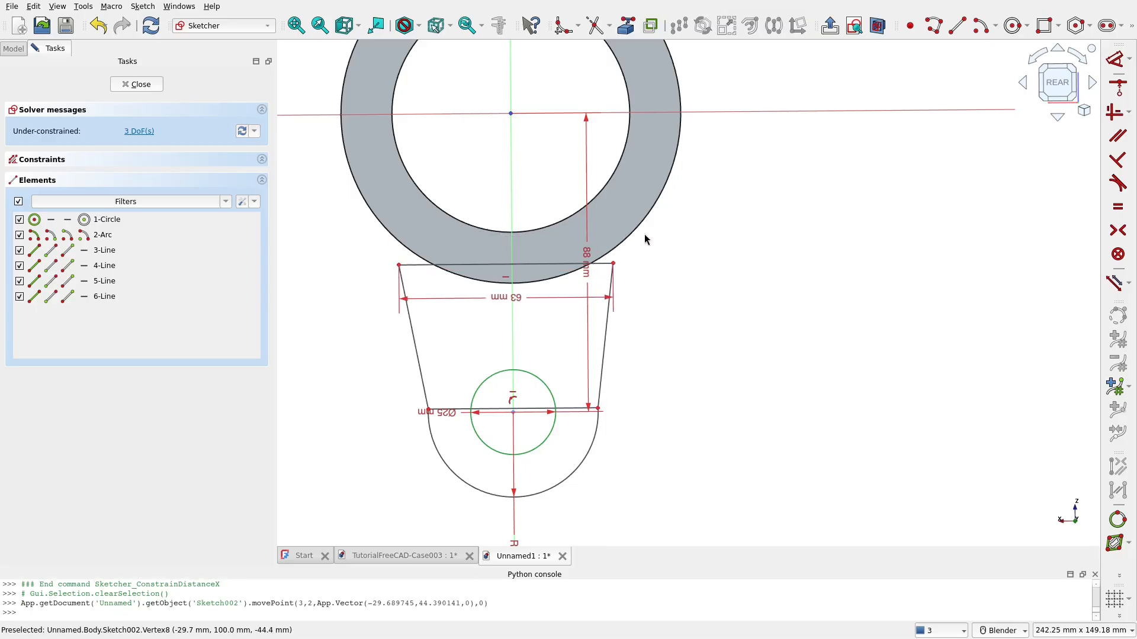
pyautogui.click(614, 265)
pyautogui.click(399, 266)
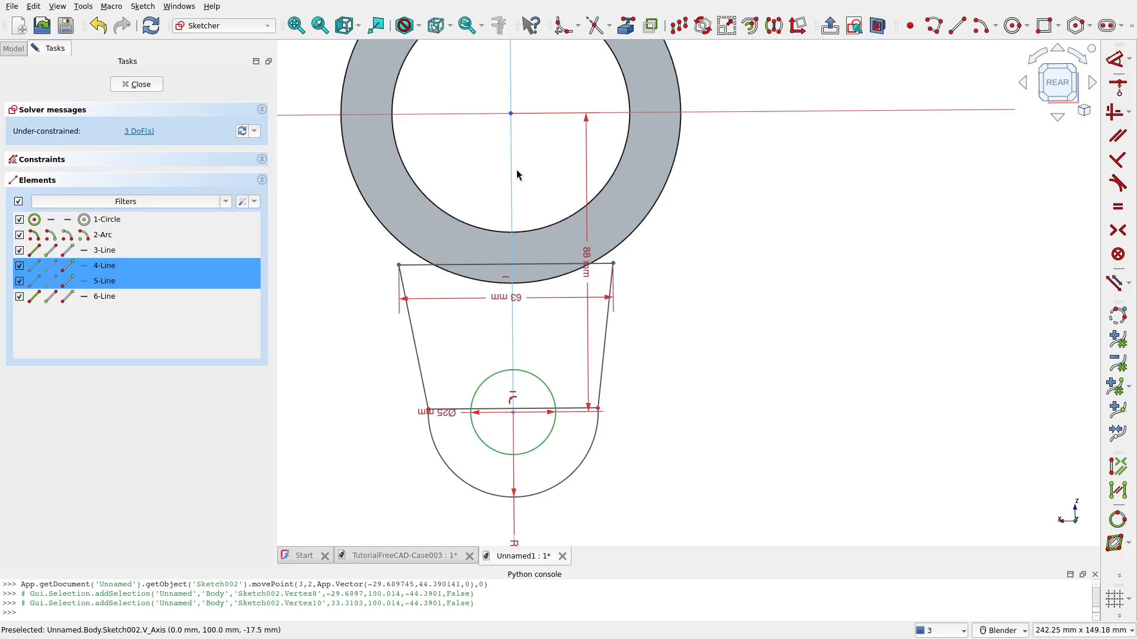
pyautogui.click(512, 177)
pyautogui.click(1118, 254)
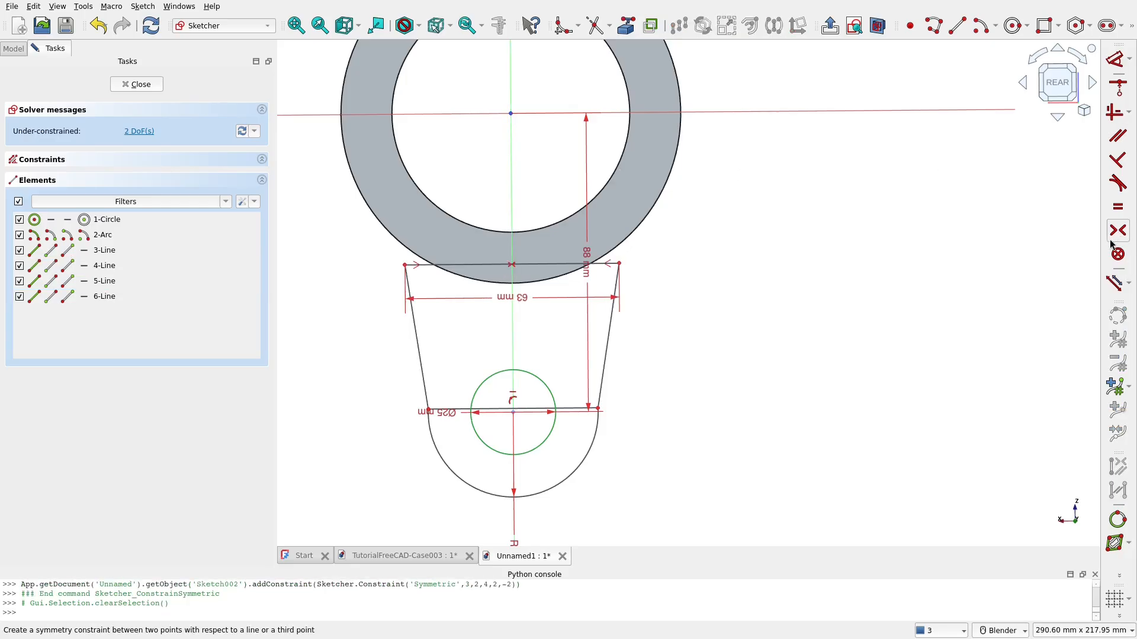
# Link the ring's outer arc as external geometry and constrain an endpoint of the 63 mm edge onto it
pyautogui.moveTo(620, 264); pyautogui.dragTo(628, 241)
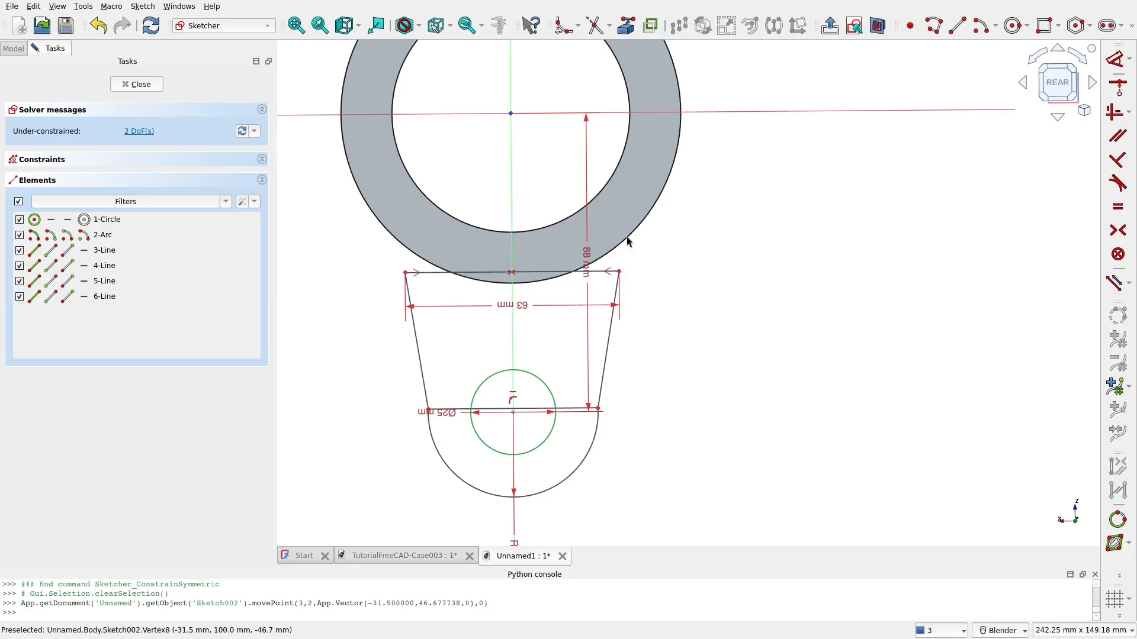
pyautogui.click(626, 25)
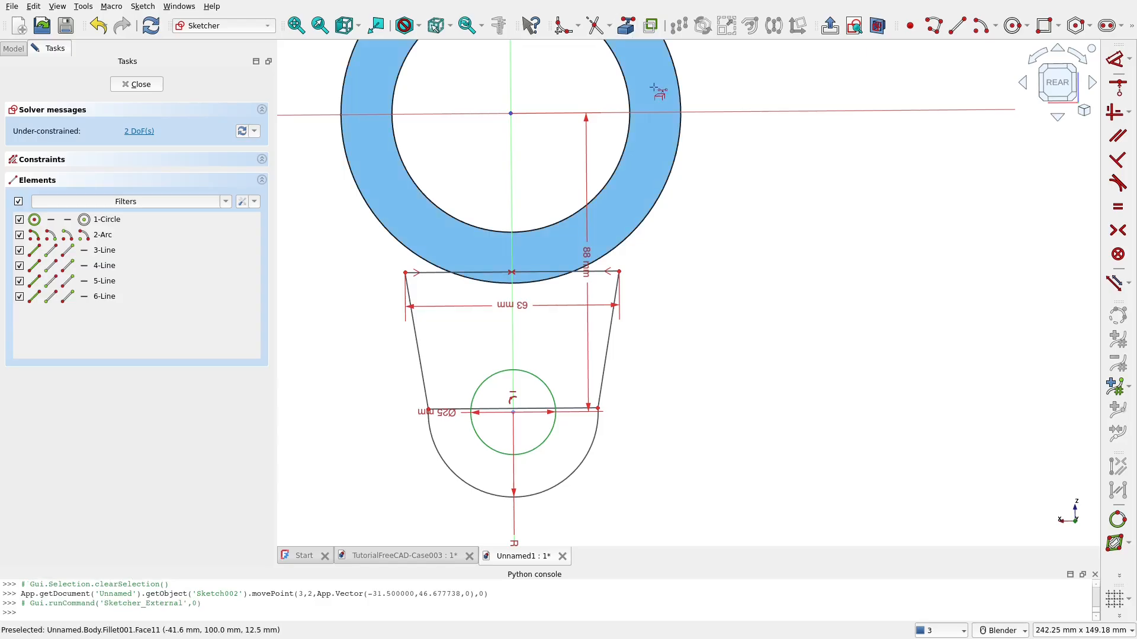
pyautogui.click(652, 211)
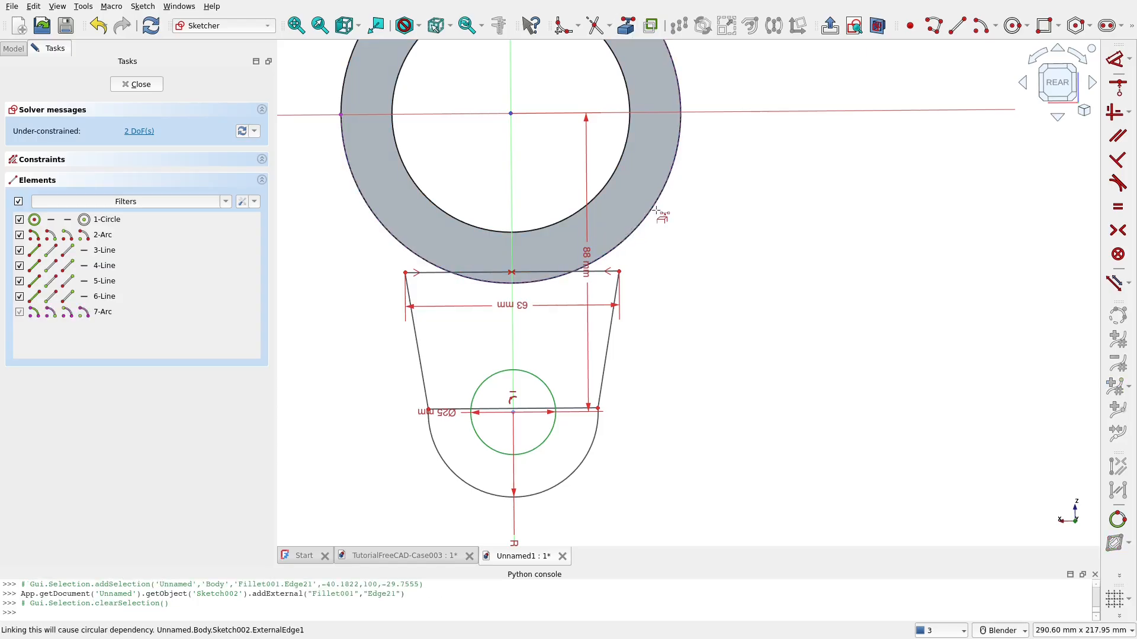
pyautogui.moveTo(618, 272)
pyautogui.mouseDown()
pyautogui.moveTo(625, 243)
pyautogui.moveTo(650, 276)
pyautogui.mouseUp()
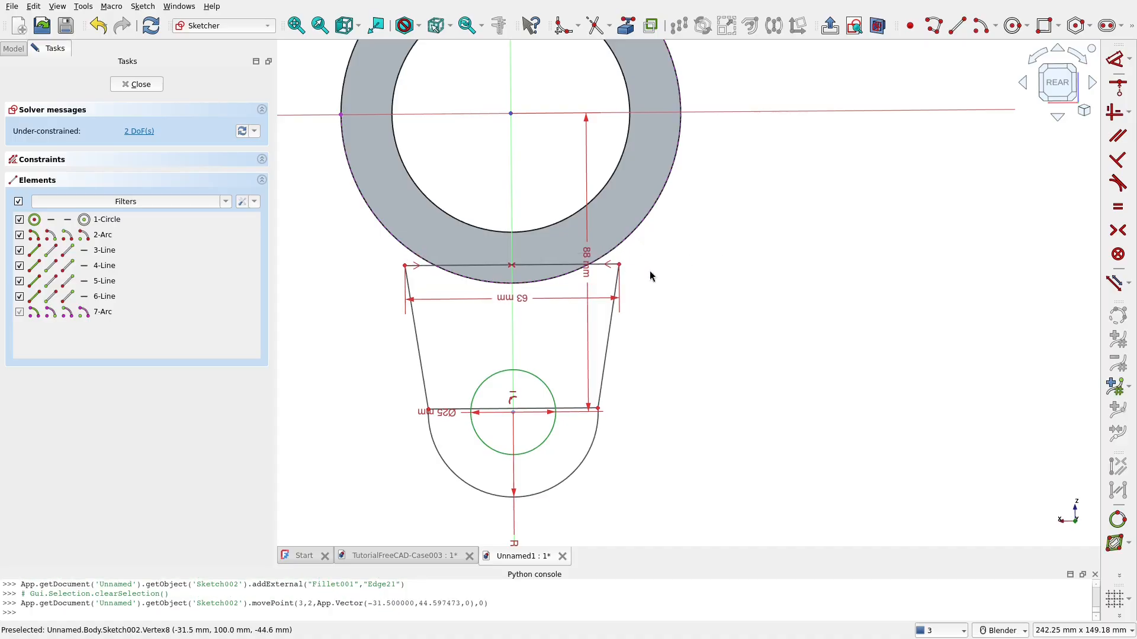
pyautogui.click(620, 267)
pyautogui.click(629, 241)
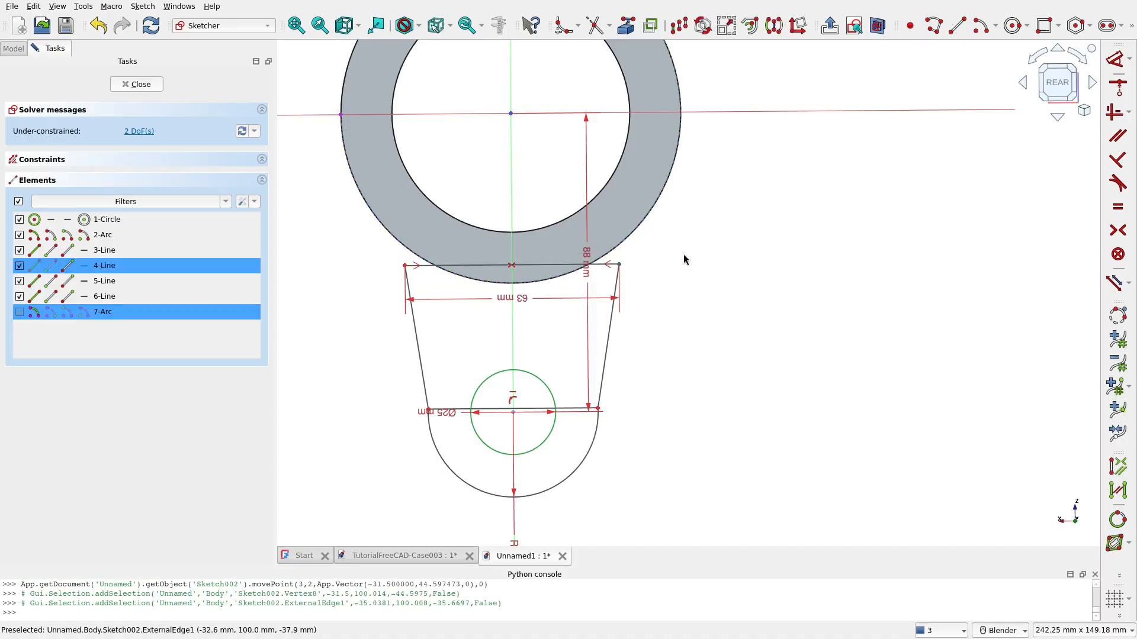
pyautogui.click(1117, 92)
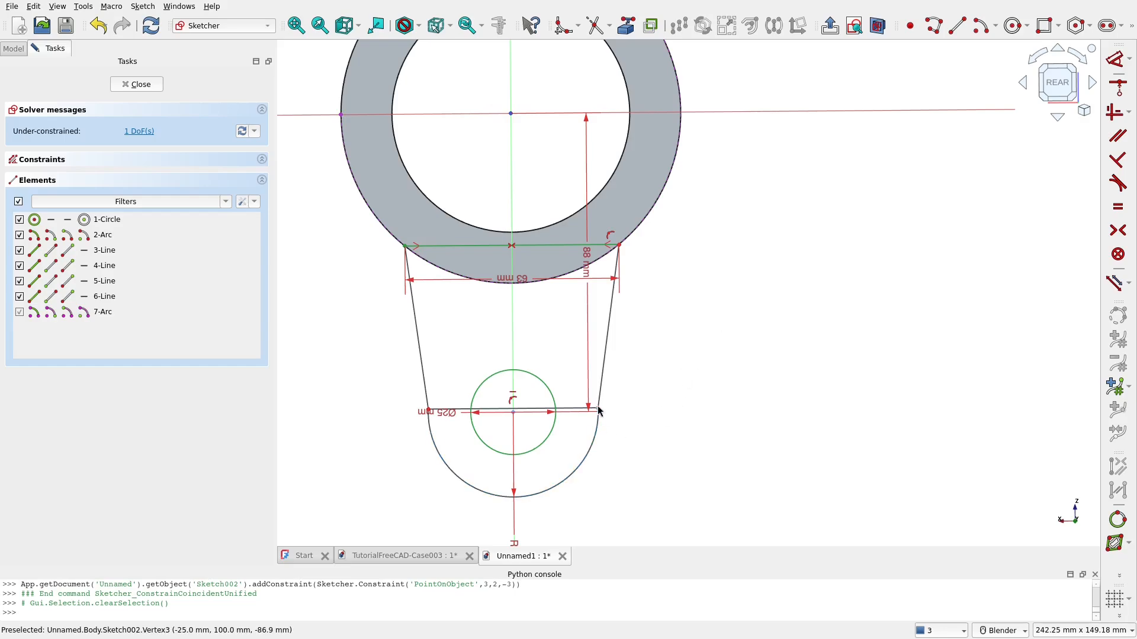
# Make both slanted side lines of the lug tangent to its lower arc
pyautogui.click(596, 432)
pyautogui.click(607, 389)
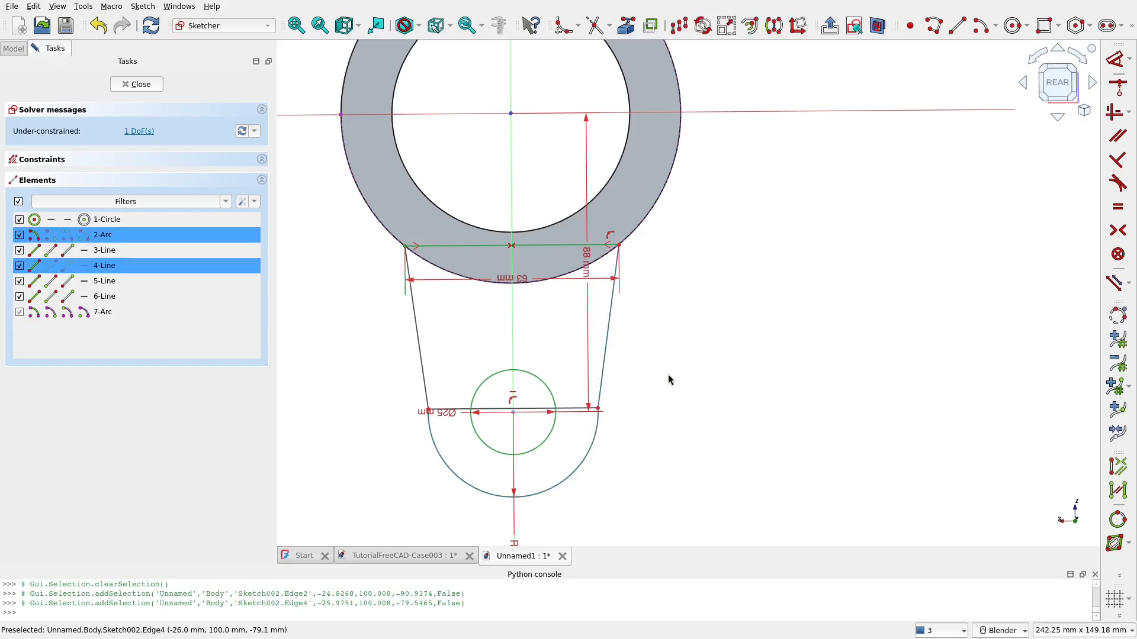
pyautogui.click(1118, 184)
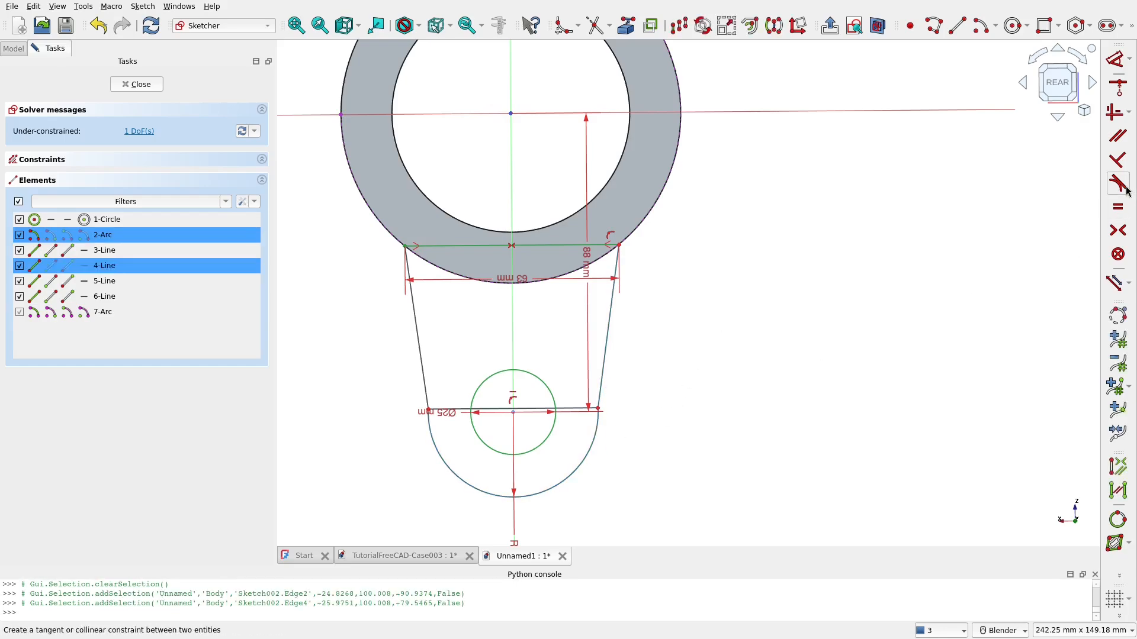
pyautogui.click(441, 439)
pyautogui.click(426, 392)
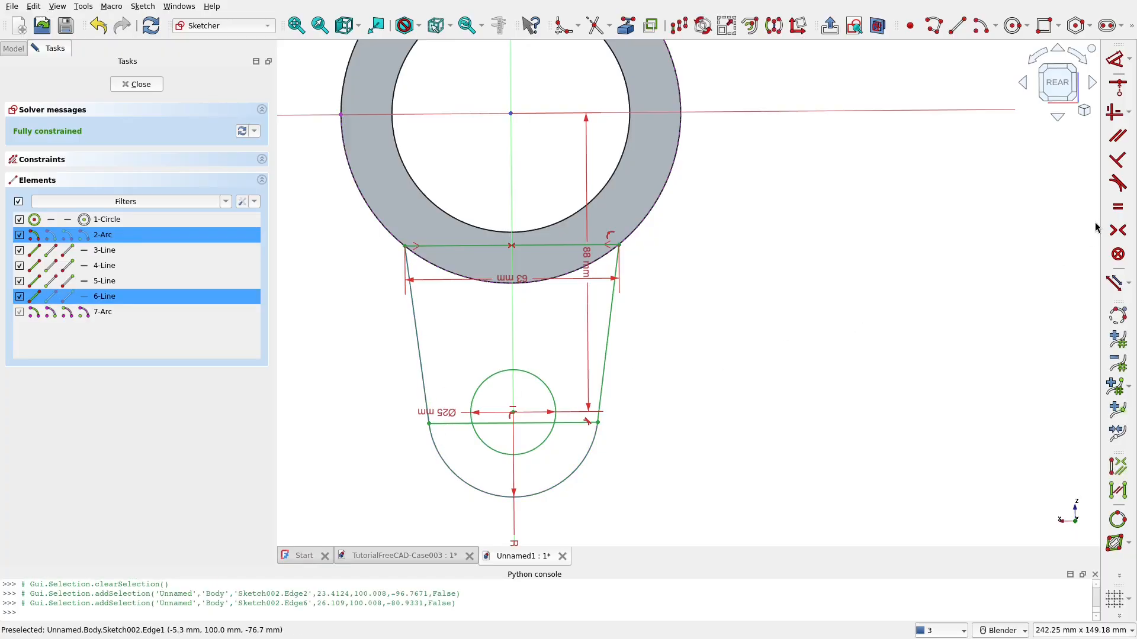
pyautogui.click(1128, 184)
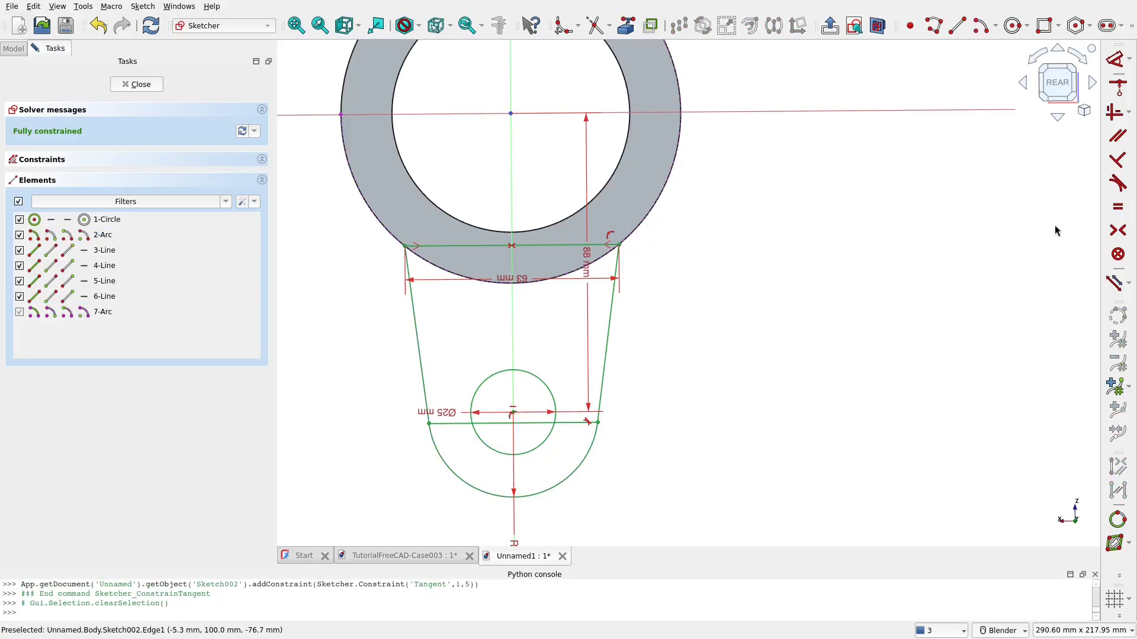
# Delete the horizontal line joining the two ends of the lug's lower arc
pyautogui.click(449, 424)
pyautogui.press('Delete')
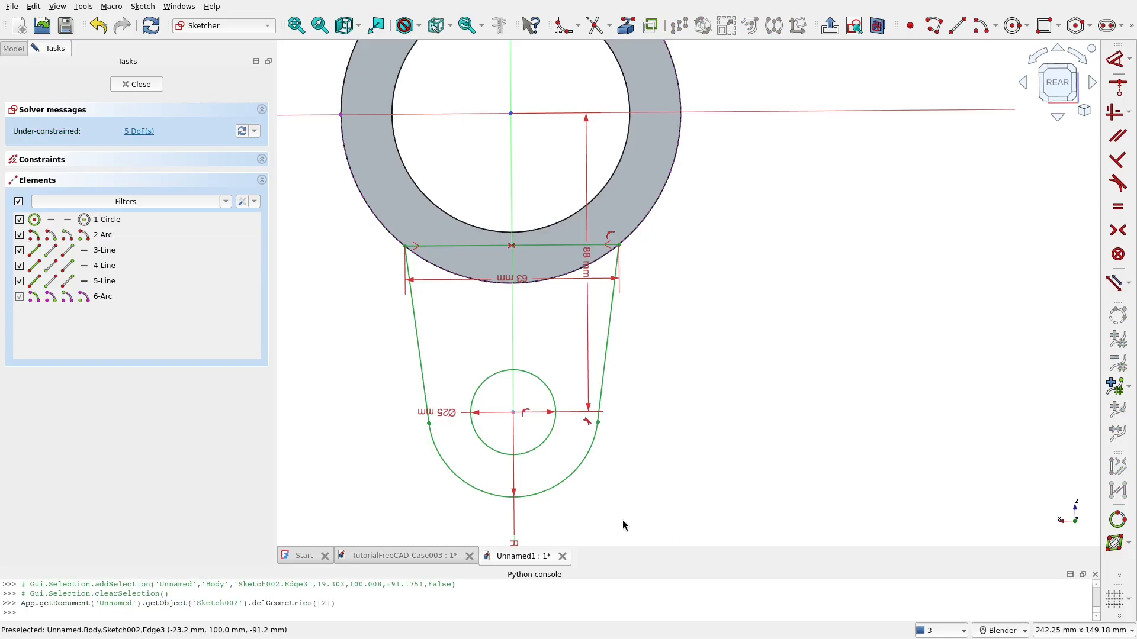
pyautogui.scroll(-2, 629, 479)
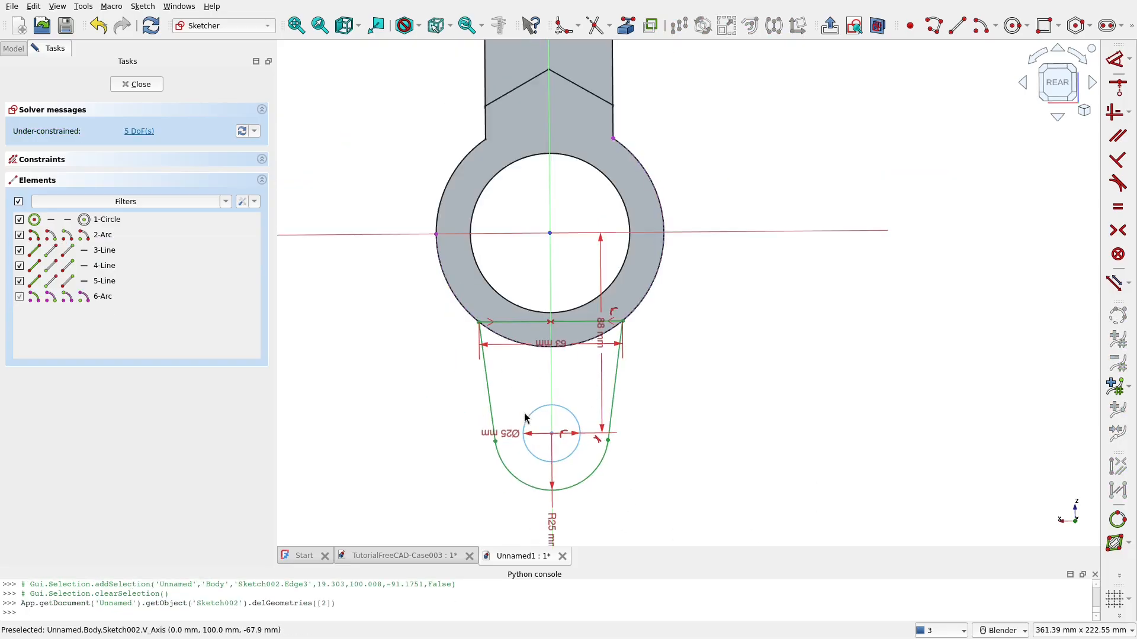
pyautogui.click(74, 296)
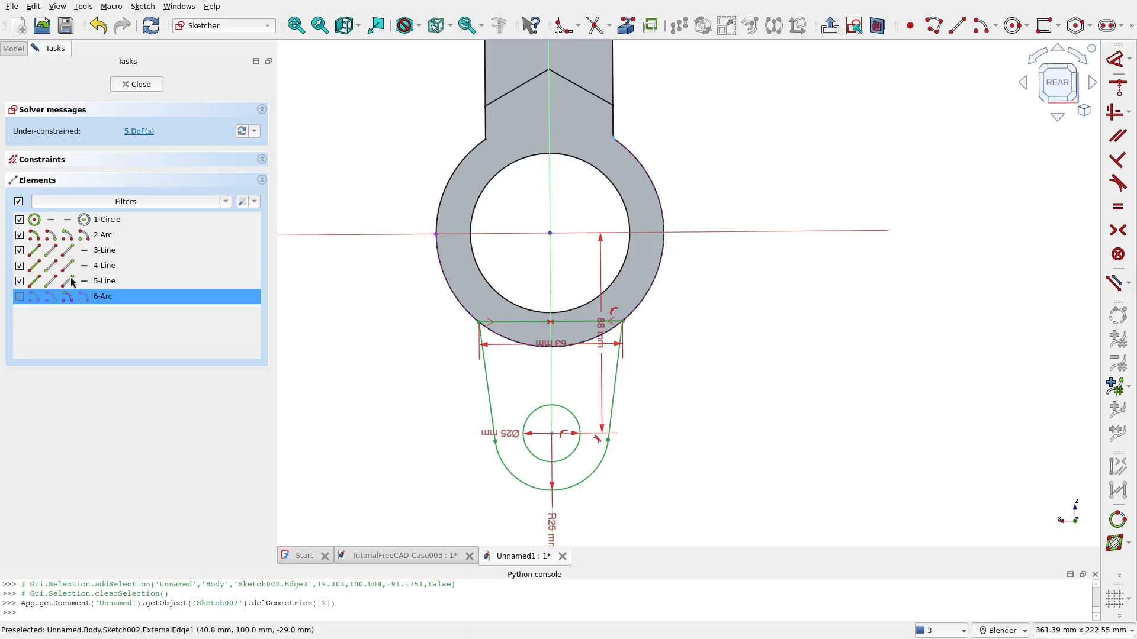
# Close the lug sketch and pad it 50 mm in the reversed direction
pyautogui.click(140, 84)
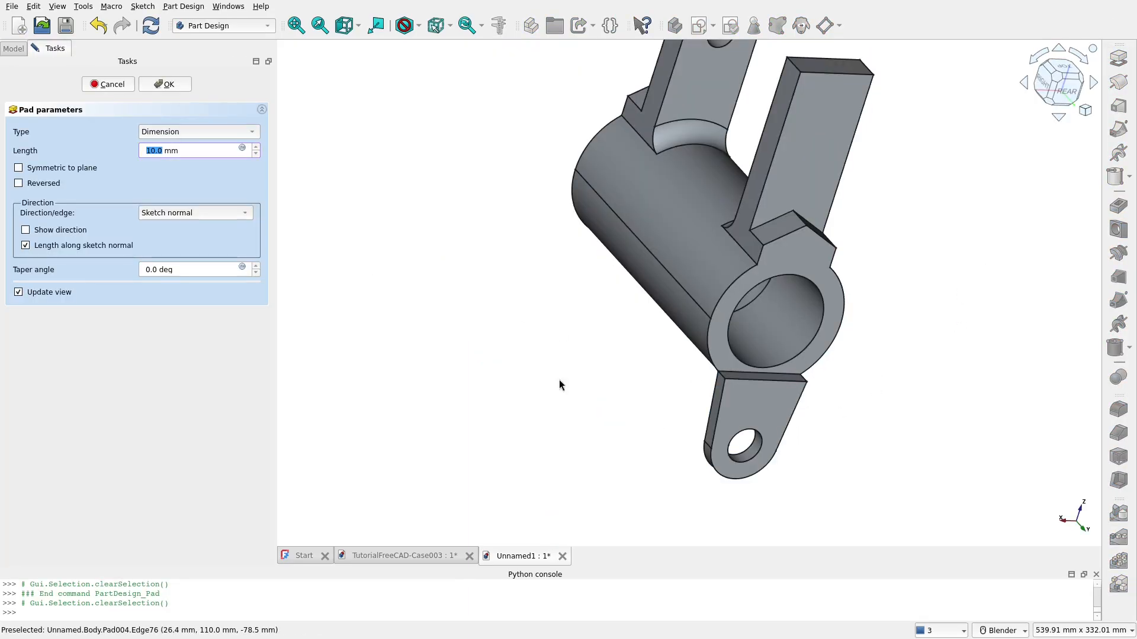
pyautogui.click(21, 186)
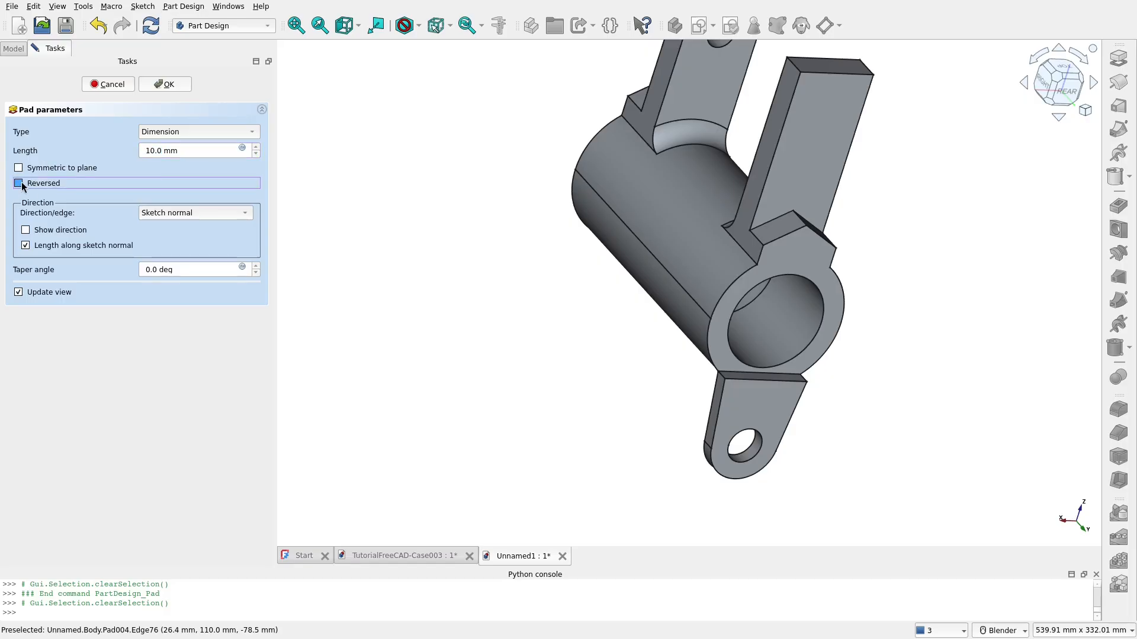
pyautogui.click(150, 148)
pyautogui.write('5')
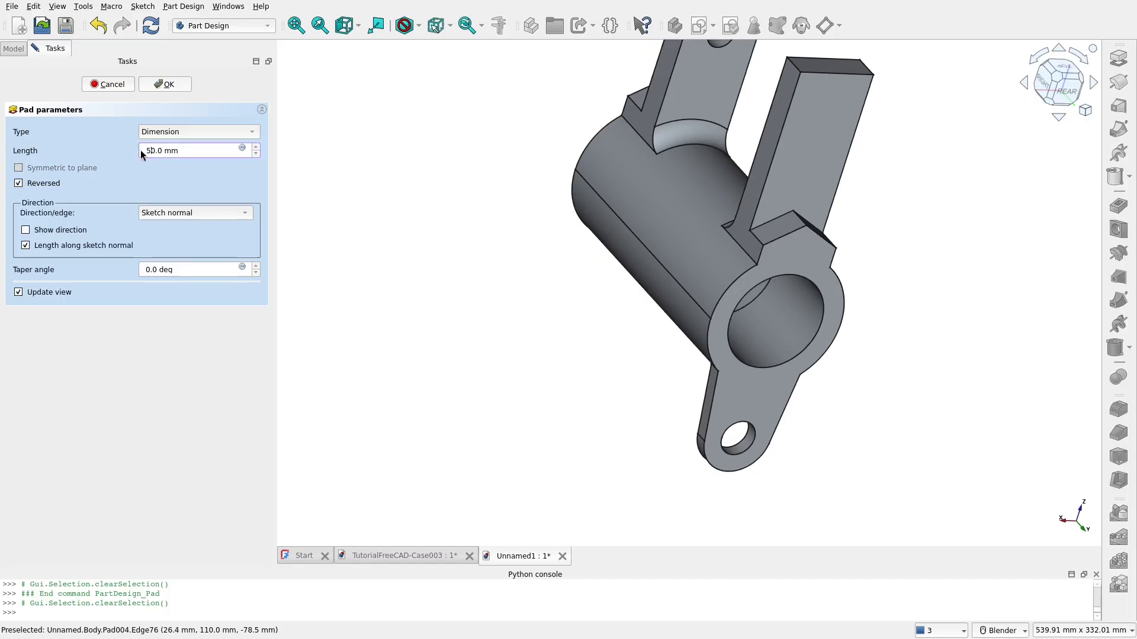
pyautogui.click(159, 85)
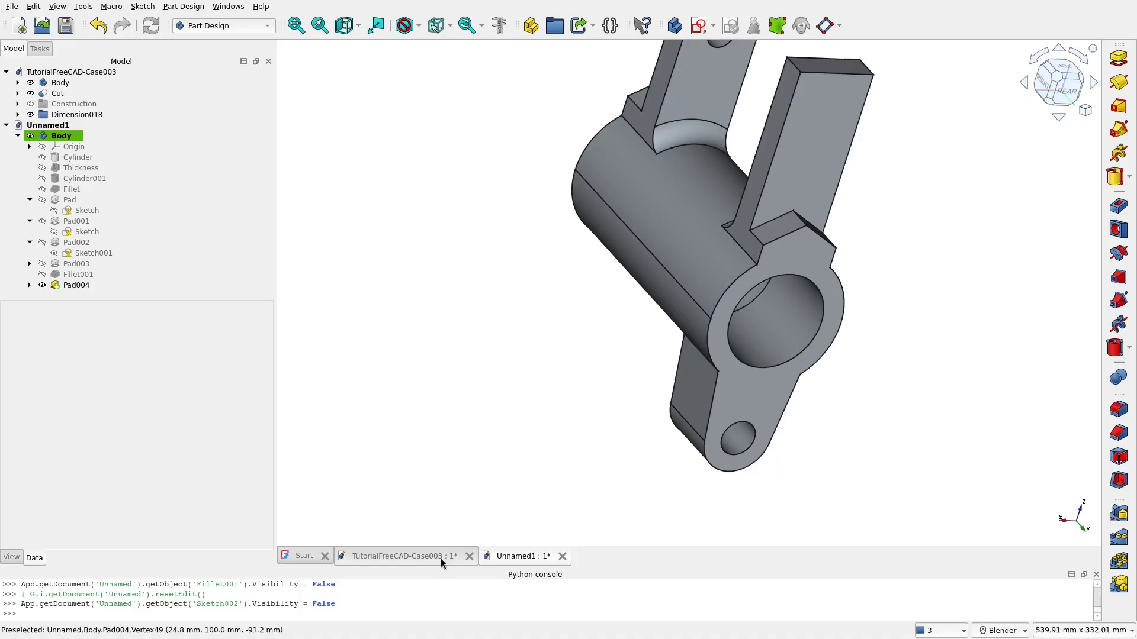
# Examine the sectioned reference bracket in TutorialFreeCAD-Case003 for the position and diameter of the small hole beside the lower lug
pyautogui.click(440, 559)
pyautogui.scroll(-5, 653, 378)
pyautogui.moveTo(653, 378); pyautogui.dragTo(697, 292, button='middle')
pyautogui.scroll(2, 611, 448)
pyautogui.moveTo(661, 371); pyautogui.dragTo(929, 323, button='middle')
pyautogui.click(513, 557)
pyautogui.scroll(-1, 690, 373)
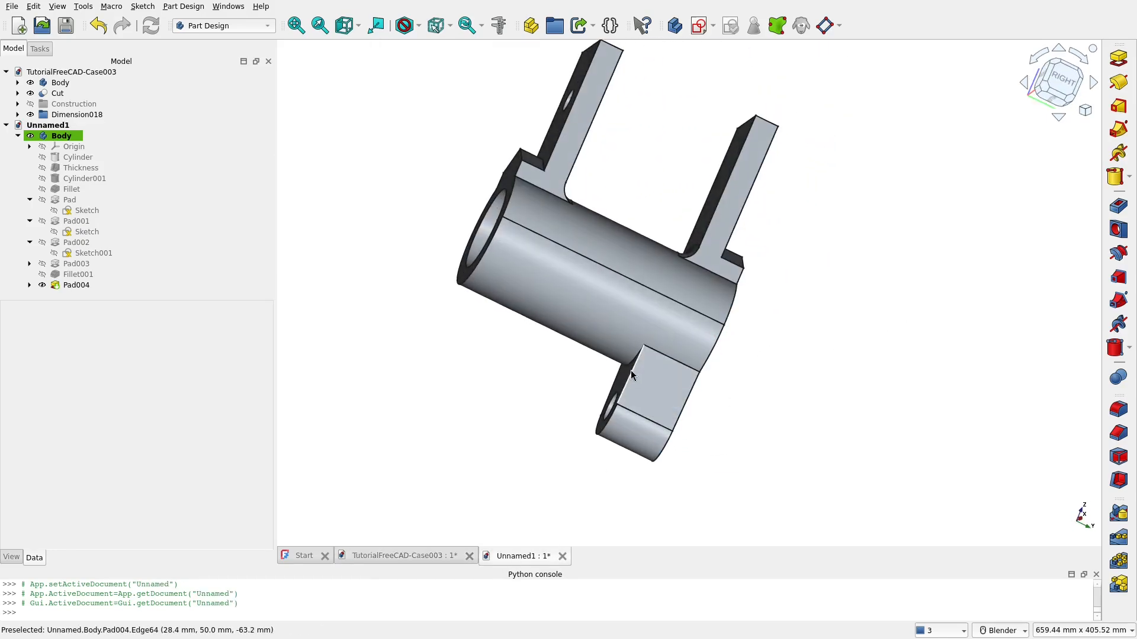
pyautogui.click(412, 558)
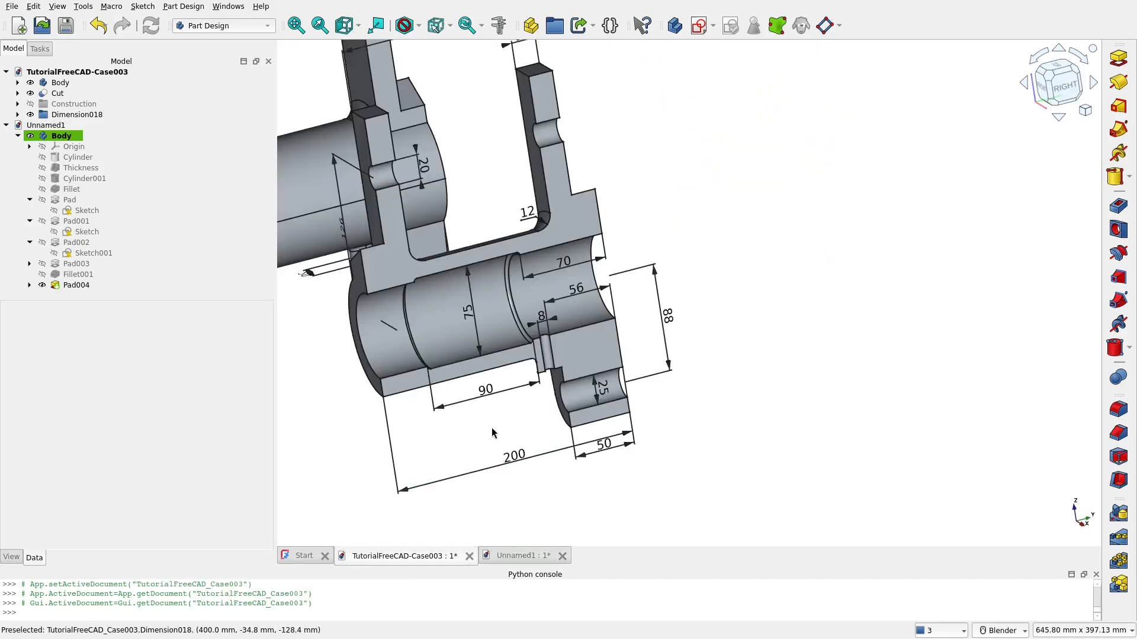
pyautogui.keyDown('shift'); pyautogui.moveTo(474, 391); pyautogui.dragTo(747, 368, button='middle'); pyautogui.keyUp('shift')
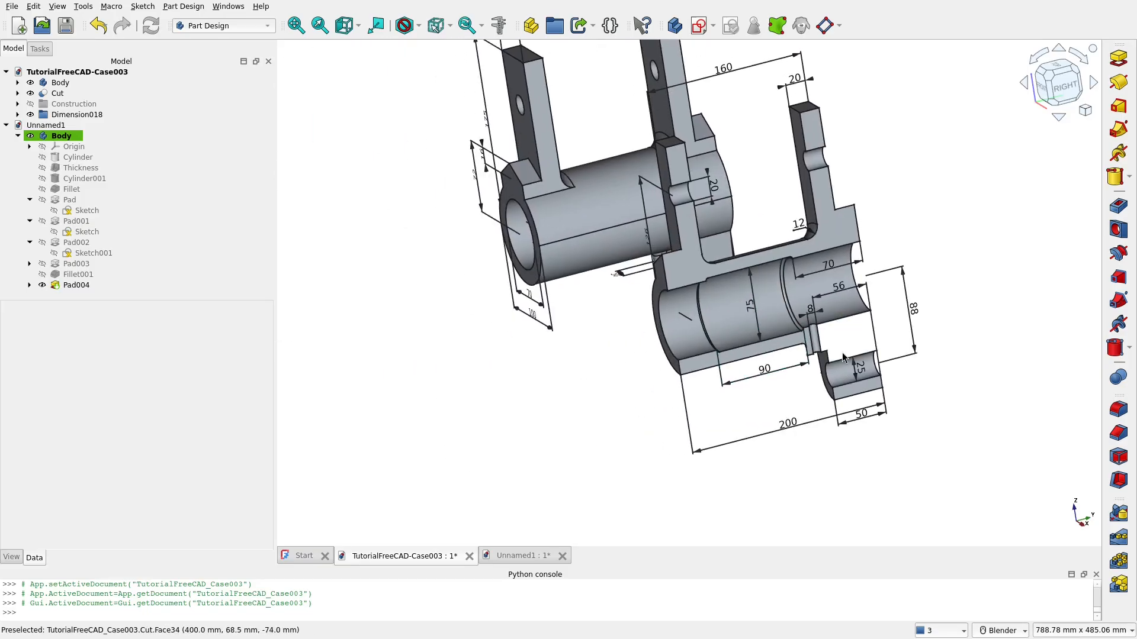
pyautogui.scroll(4, 839, 321)
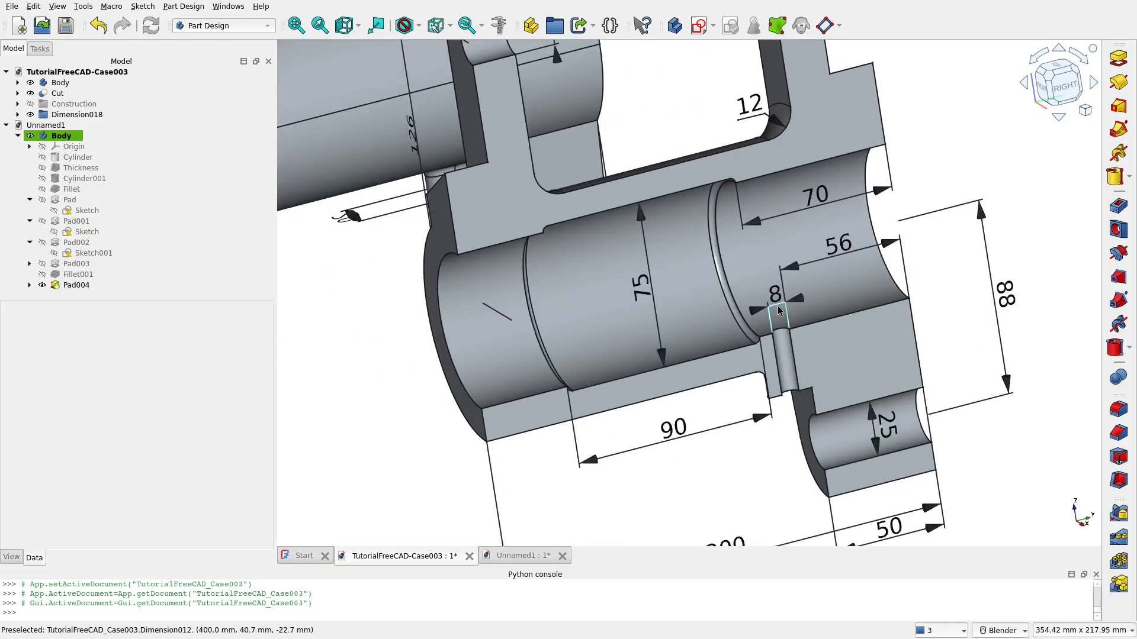
pyautogui.moveTo(791, 411); pyautogui.dragTo(964, 294, button='middle')
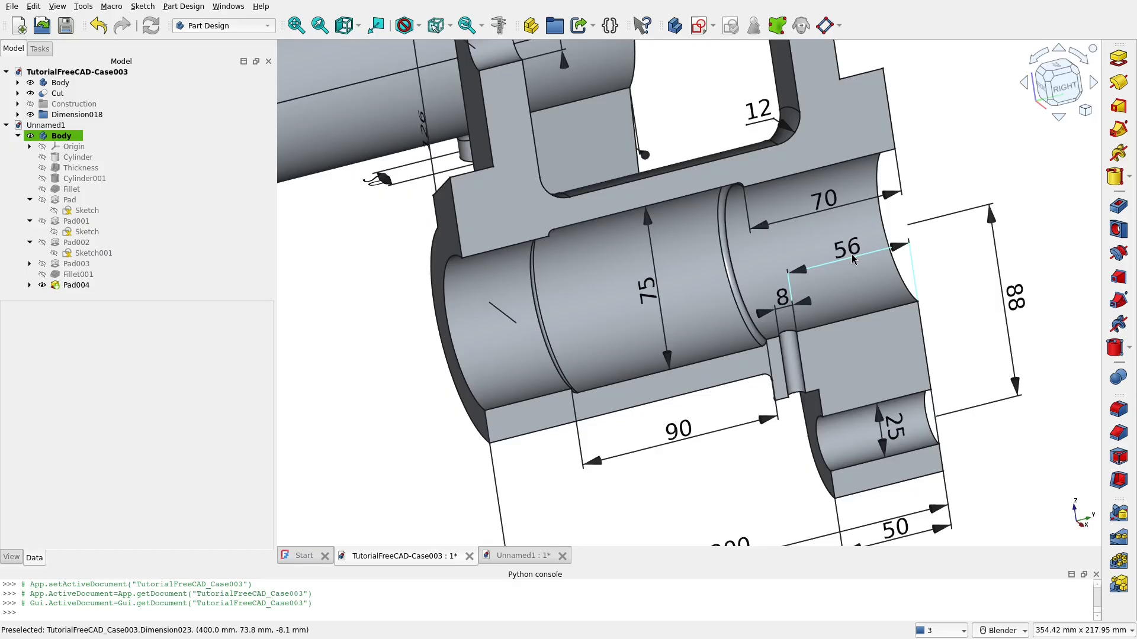
pyautogui.scroll(2, 817, 298)
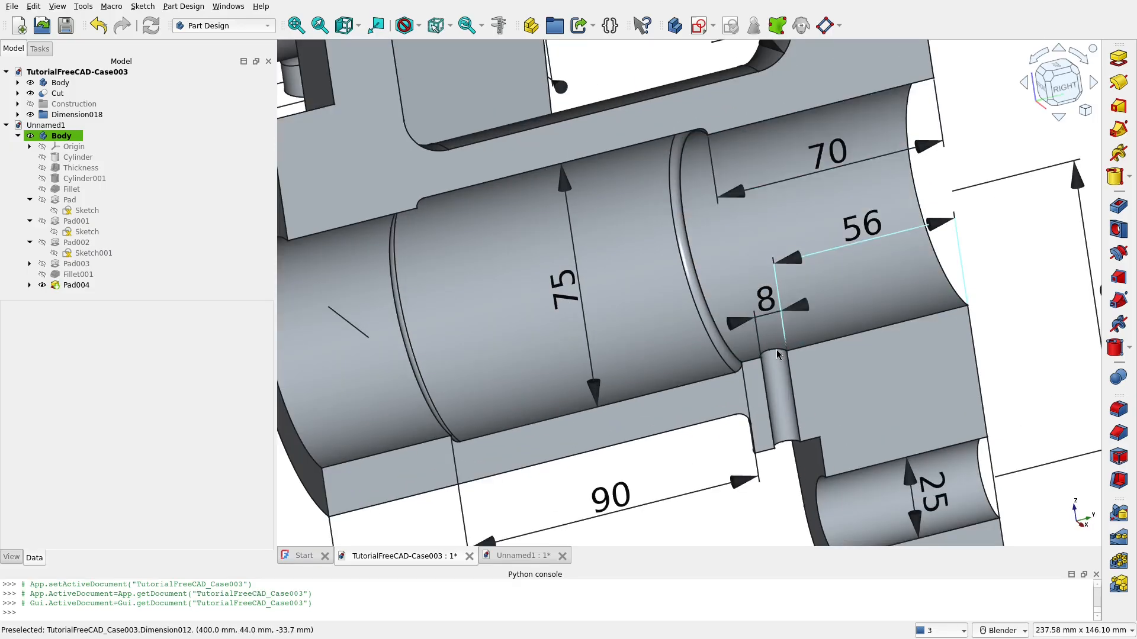
pyautogui.moveTo(793, 416); pyautogui.dragTo(818, 366, button='middle')
pyautogui.scroll(-4, 817, 365)
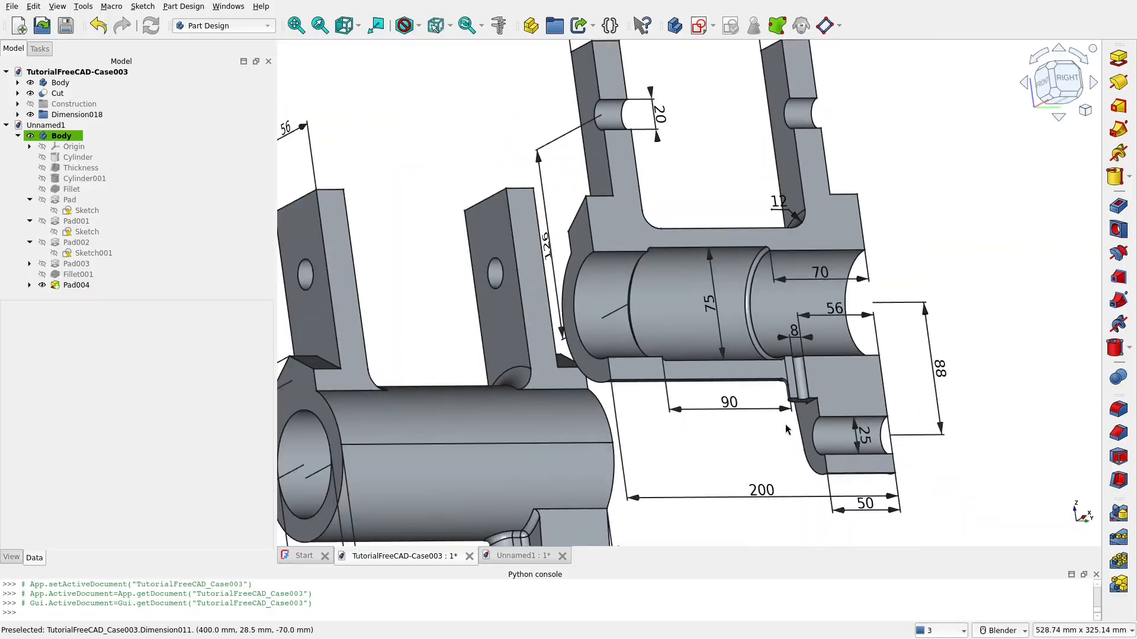
# Examine the small boss against the lower lug from beneath the reference bracket, including its width dimension and rounded transitions
pyautogui.moveTo(790, 427); pyautogui.dragTo(788, 320, button='middle')
pyautogui.keyDown('shift'); pyautogui.moveTo(693, 475); pyautogui.dragTo(823, 123, button='middle'); pyautogui.keyUp('shift')
pyautogui.scroll(2, 556, 422)
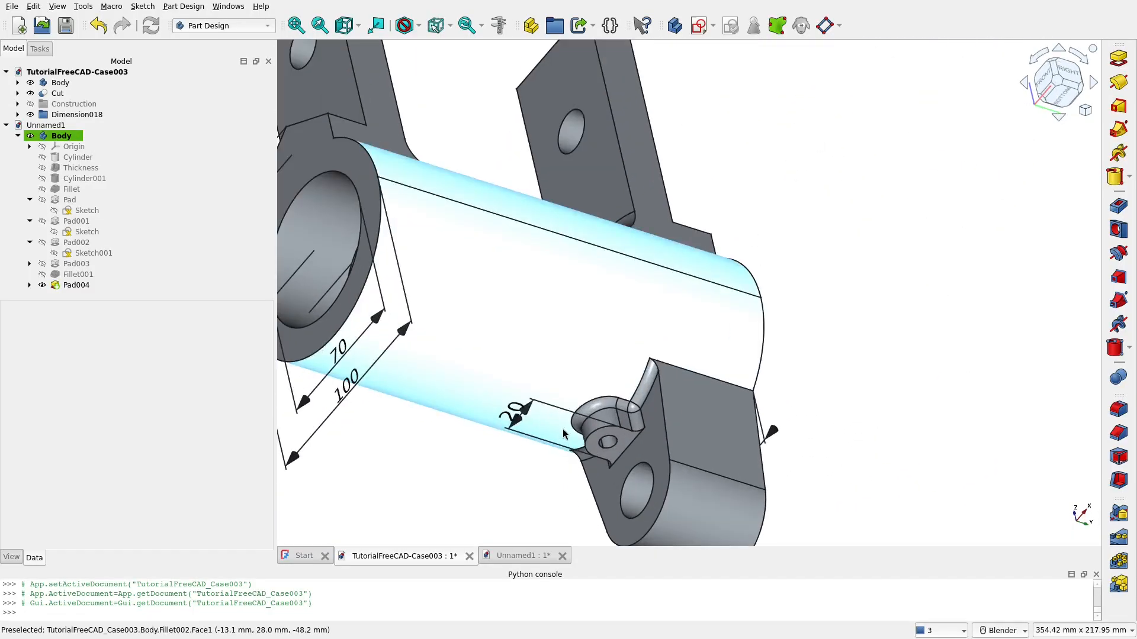
pyautogui.keyDown('shift'); pyautogui.moveTo(563, 437); pyautogui.dragTo(670, 313, button='middle'); pyautogui.keyUp('shift')
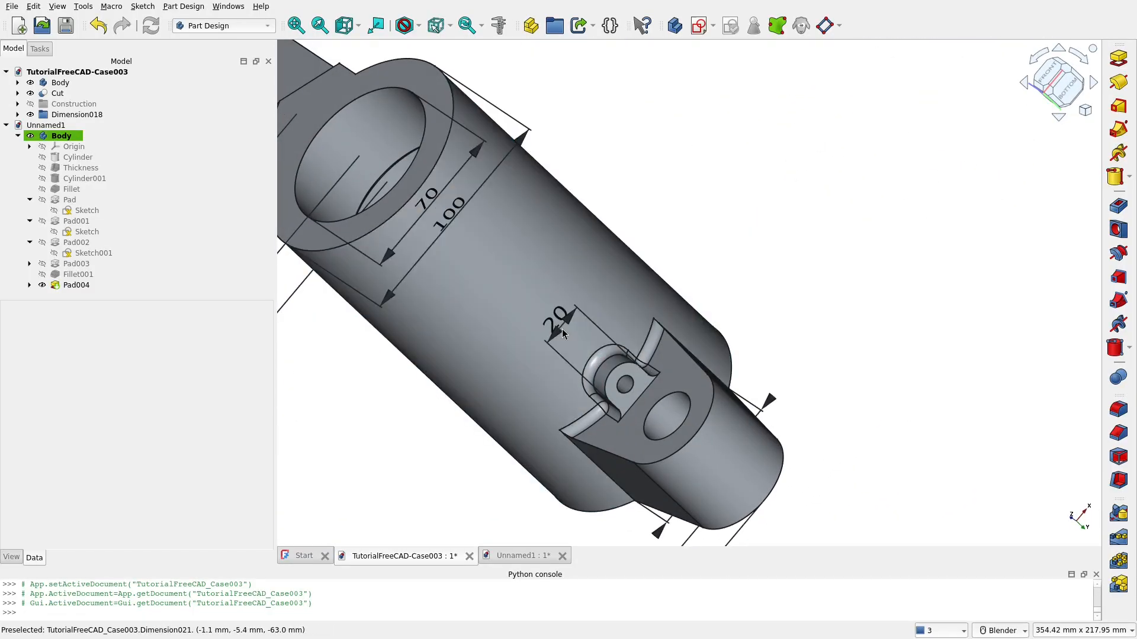
pyautogui.scroll(-3, 794, 330)
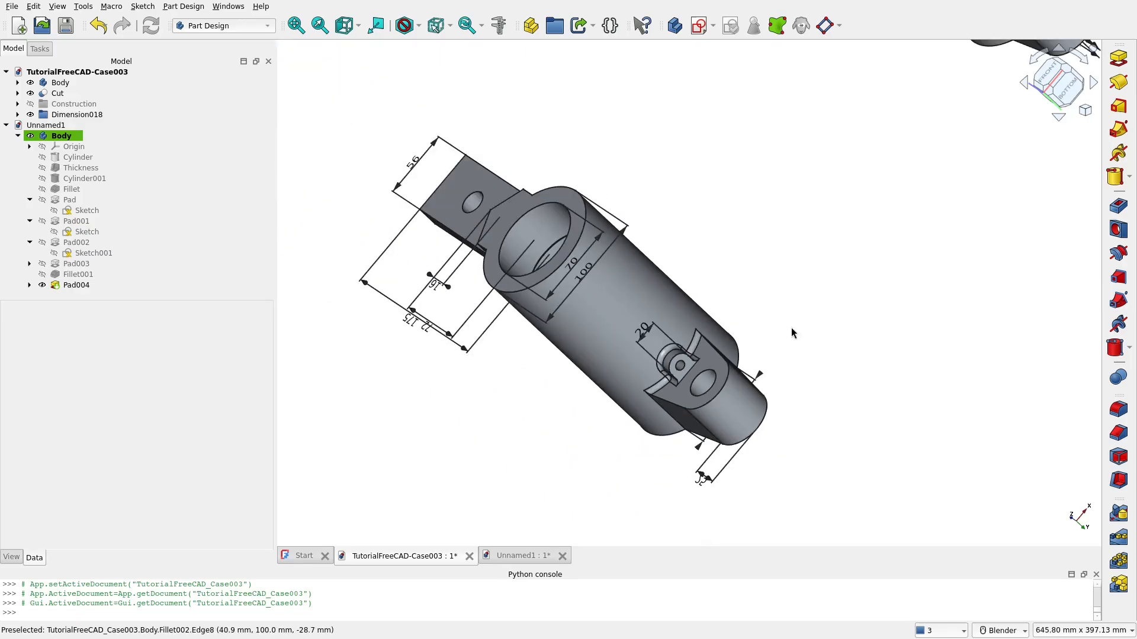
pyautogui.keyDown('shift'); pyautogui.moveTo(794, 330); pyautogui.dragTo(588, 464, button='middle'); pyautogui.keyUp('shift')
# Return to the Unnamed1 document, start a new sketch on the XY-plane and section the model at the sketch plane
pyautogui.click(521, 556)
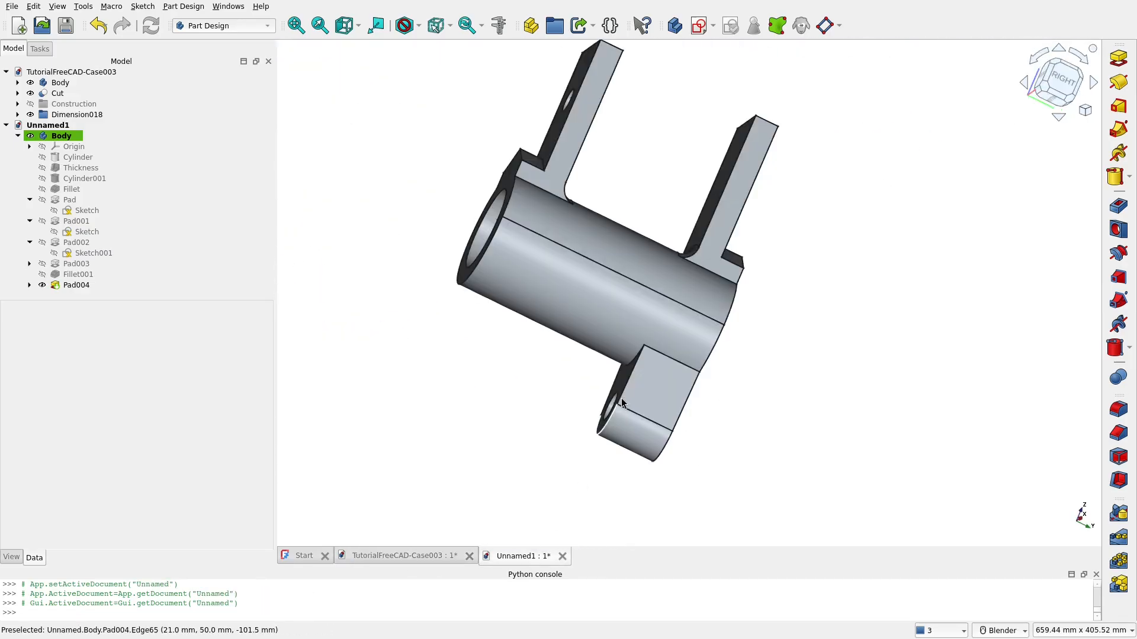
pyautogui.scroll(-2, 681, 467)
pyautogui.moveTo(681, 468); pyautogui.dragTo(684, 474, button='middle')
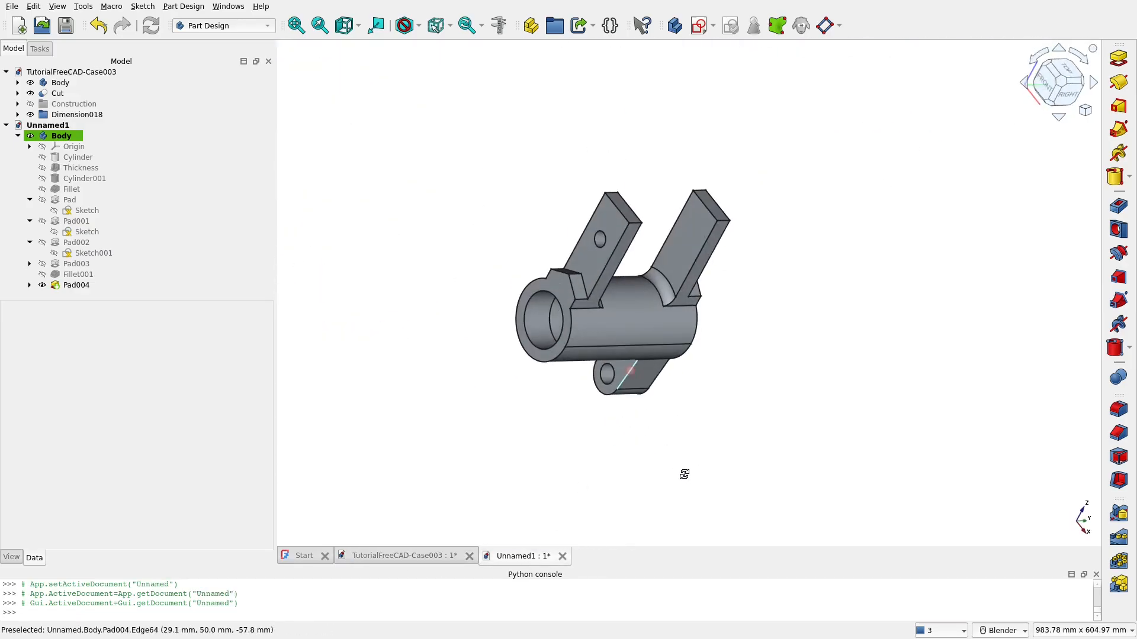
pyautogui.click(700, 25)
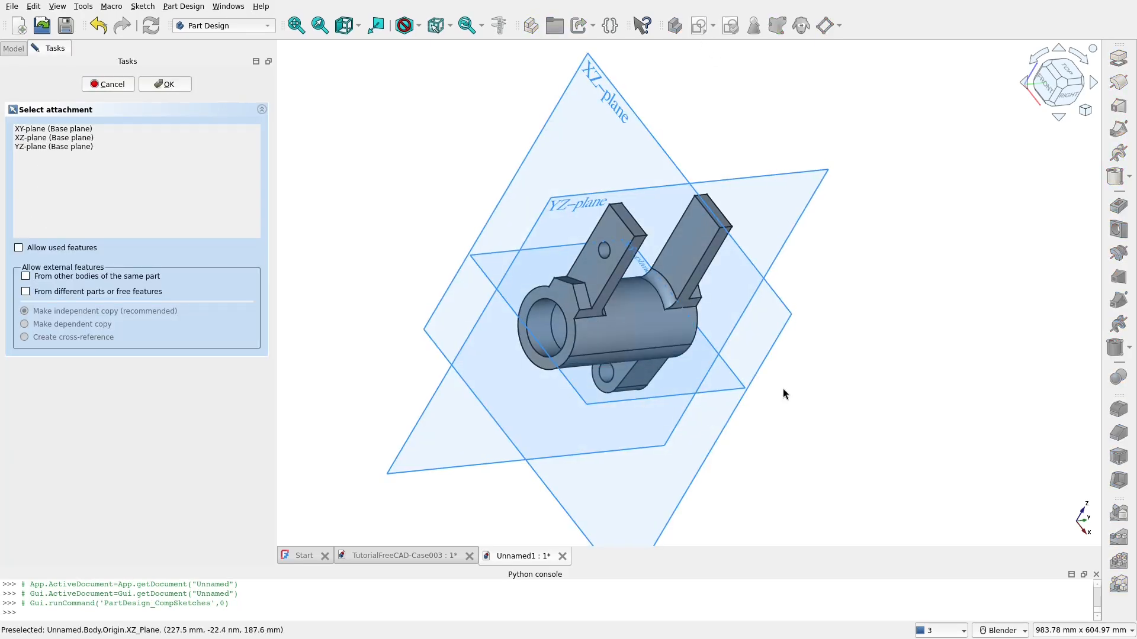
pyautogui.moveTo(711, 394); pyautogui.dragTo(691, 428, button='middle')
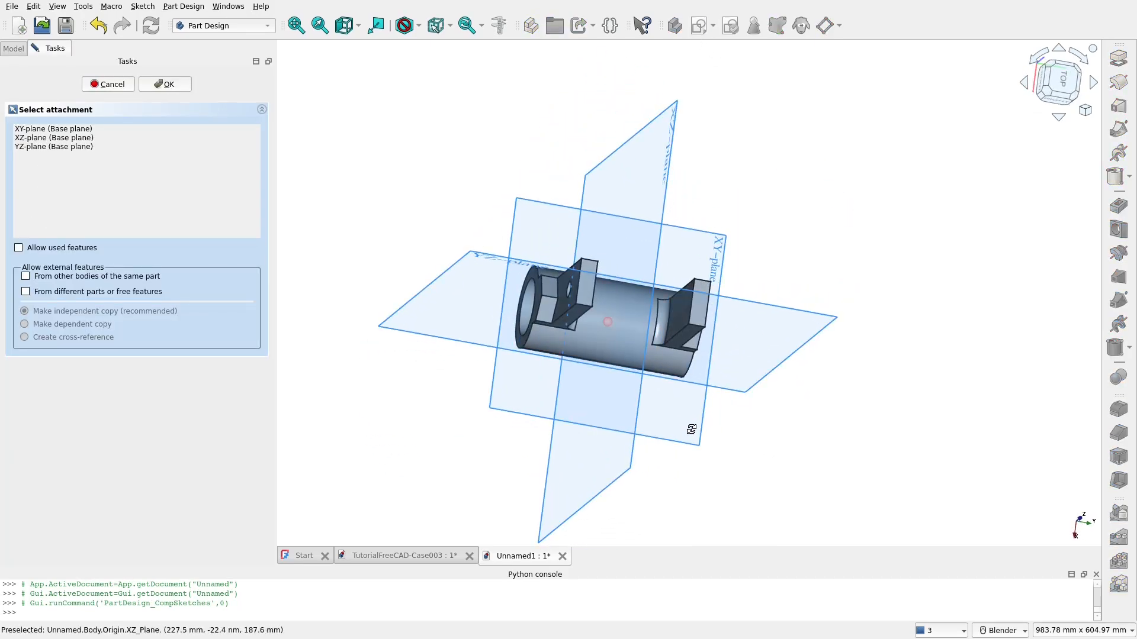
pyautogui.click(719, 247)
pyautogui.scroll(3, 760, 403)
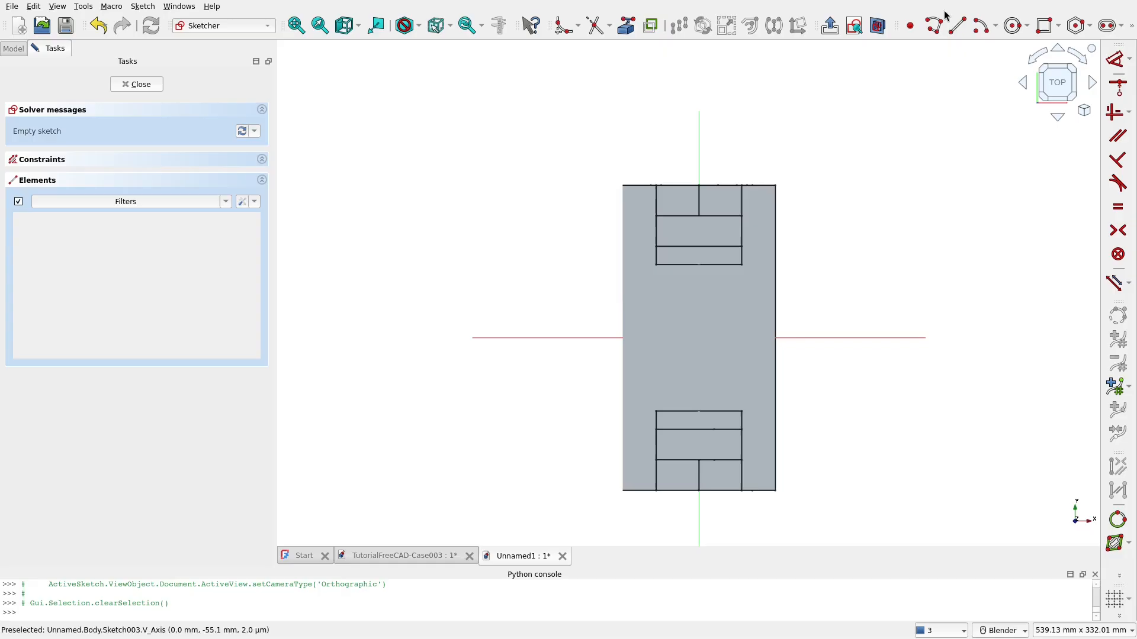
pyautogui.click(879, 26)
pyautogui.scroll(2, 738, 318)
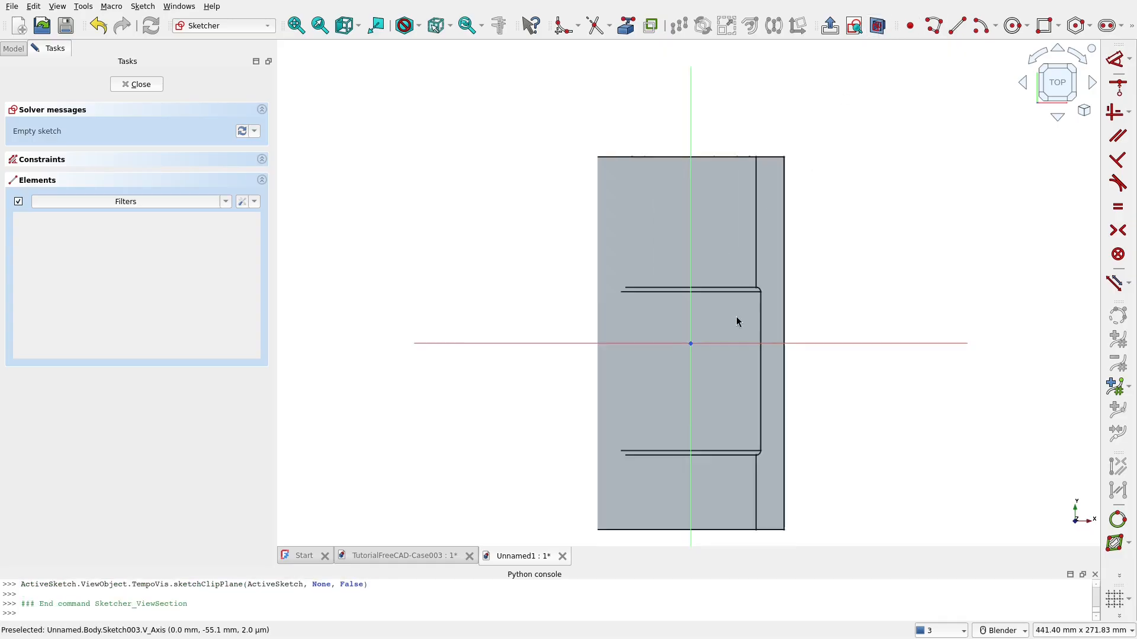
# Draw two concentric circles about 30 mm and 15 mm in diameter, centred on the vertical axis above the origin, and close the sketch
pyautogui.click(1013, 25)
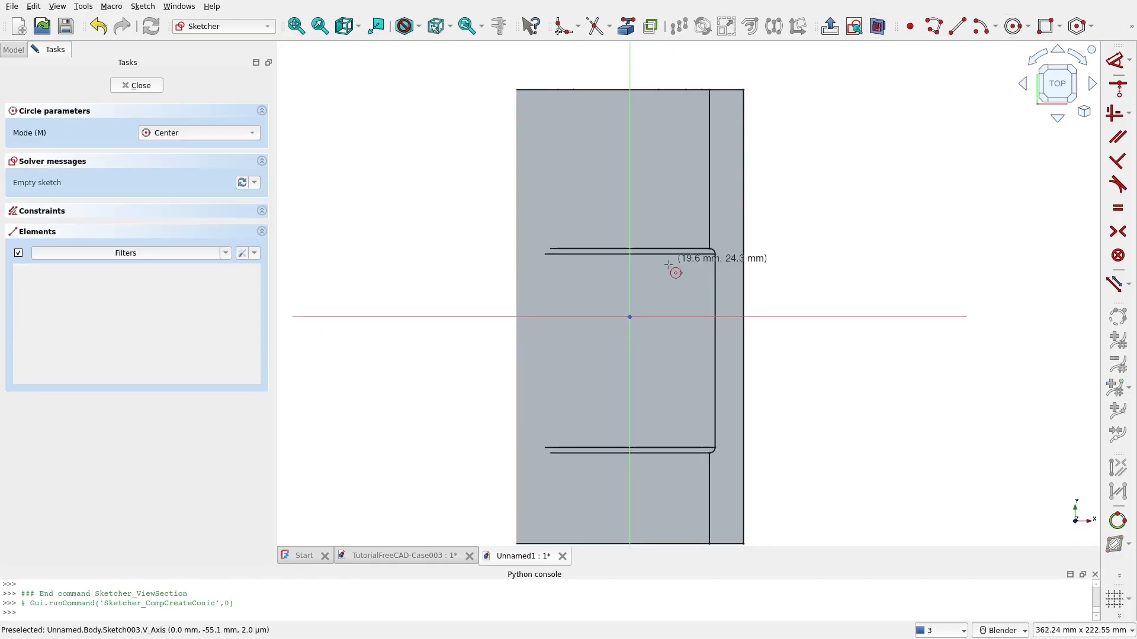
pyautogui.click(630, 267)
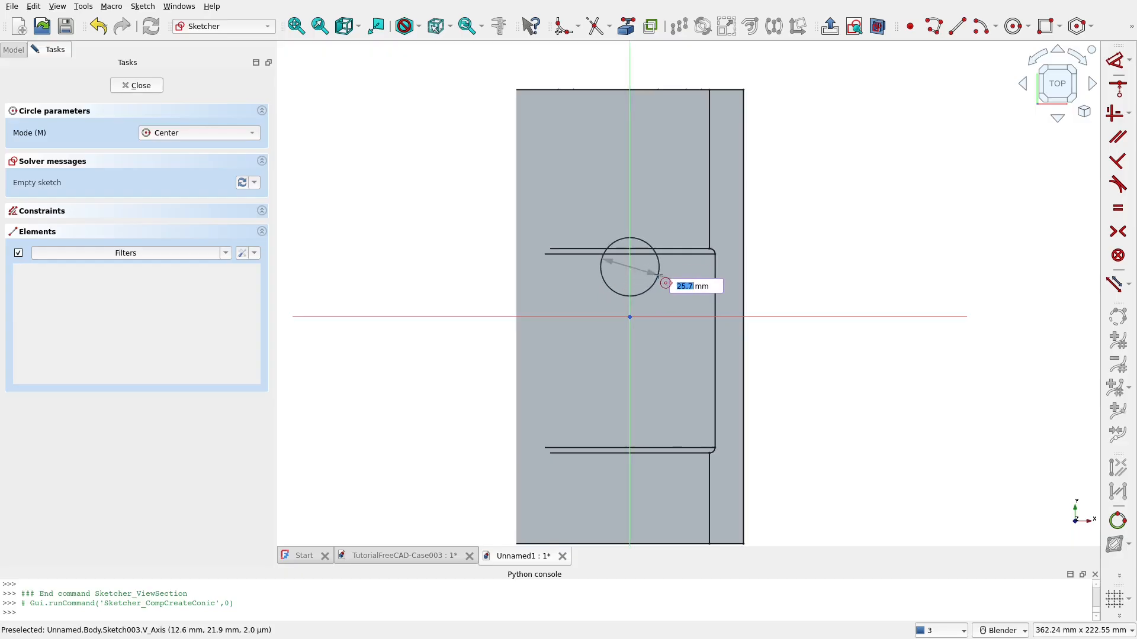
pyautogui.click(658, 285)
pyautogui.click(630, 267)
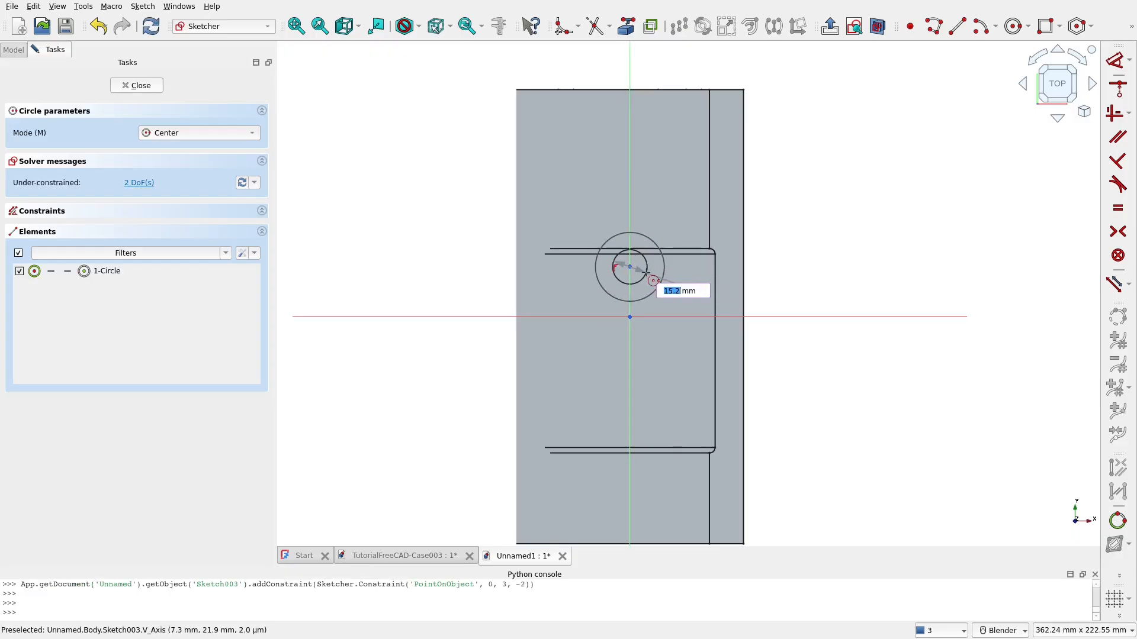
pyautogui.click(643, 277)
pyautogui.rightClick(764, 280)
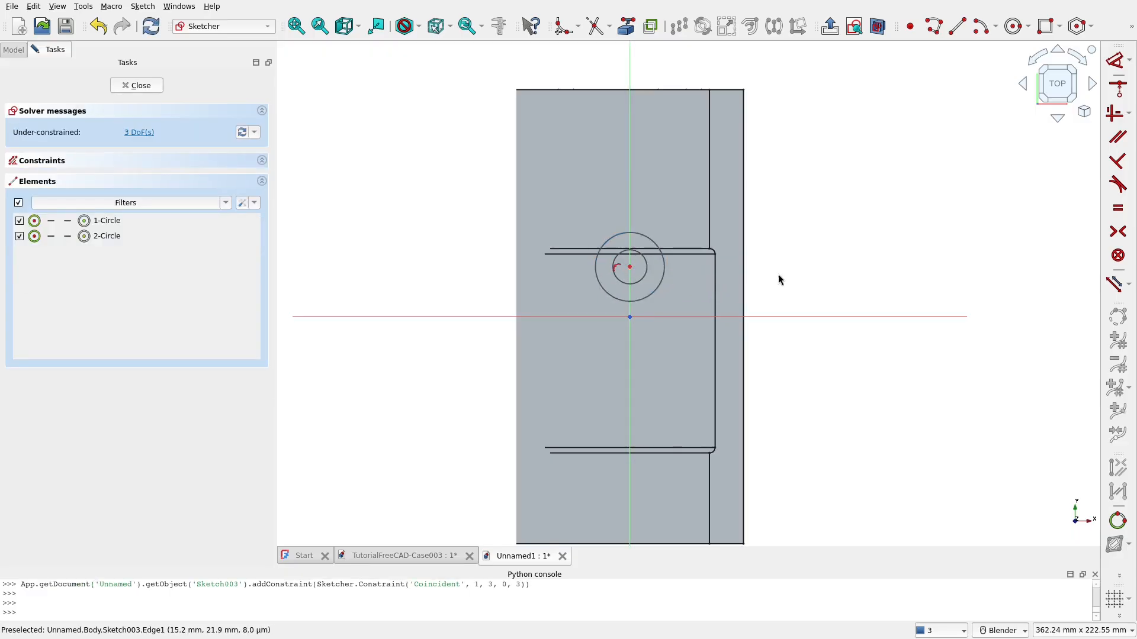
pyautogui.click(151, 88)
# Examine the boss and its surrounding dimensions in the sectioned TutorialFreeCAD-Case003 reference to judge how far below the cylinder axis it ends
pyautogui.moveTo(734, 360)
pyautogui.mouseDown(button='middle')
pyautogui.moveTo(933, 272)
pyautogui.moveTo(652, 354)
pyautogui.moveTo(835, 249)
pyautogui.moveTo(807, 246)
pyautogui.moveTo(807, 261)
pyautogui.mouseUp(button='middle')
pyautogui.click(437, 561)
pyautogui.scroll(-2, 517, 403)
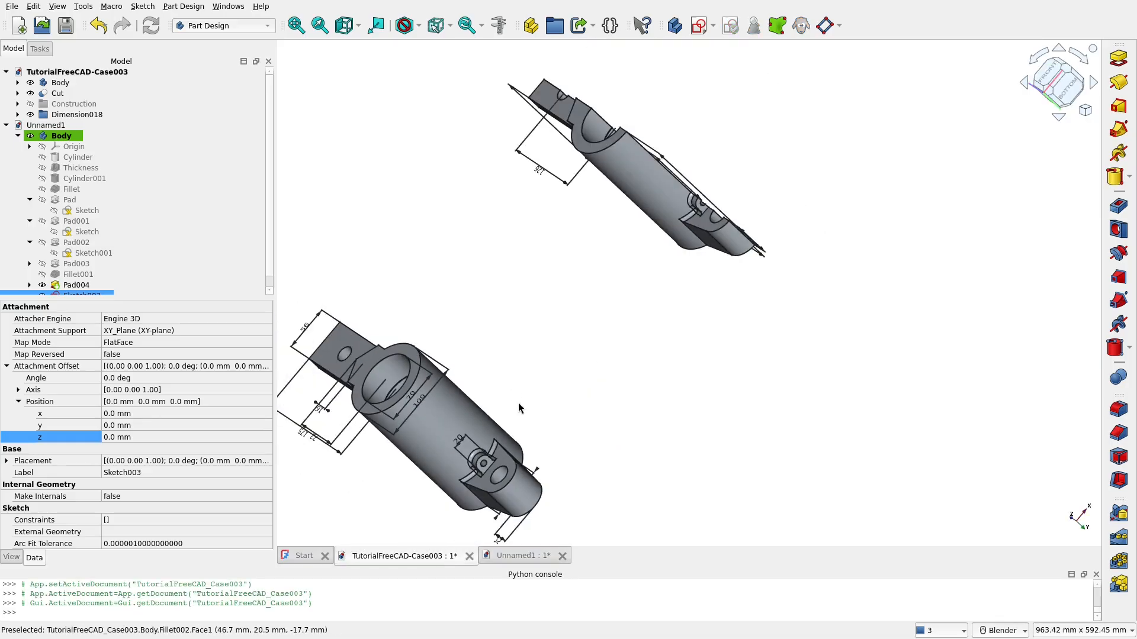
pyautogui.moveTo(509, 330); pyautogui.dragTo(648, 386, button='middle')
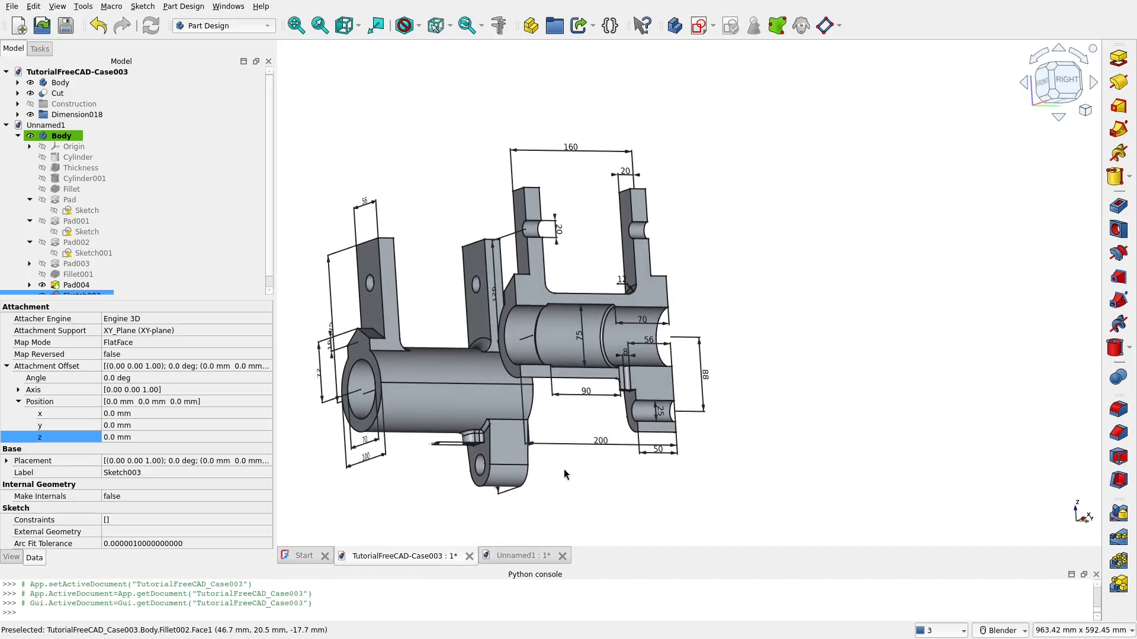
pyautogui.scroll(5, 646, 387)
pyautogui.keyDown('shift'); pyautogui.moveTo(535, 408); pyautogui.dragTo(855, 244, button='middle'); pyautogui.keyUp('shift')
pyautogui.scroll(-2, 624, 362)
pyautogui.scroll(-1, 624, 363)
pyautogui.keyDown('shift'); pyautogui.moveTo(708, 347); pyautogui.dragTo(653, 381, button='middle'); pyautogui.keyUp('shift')
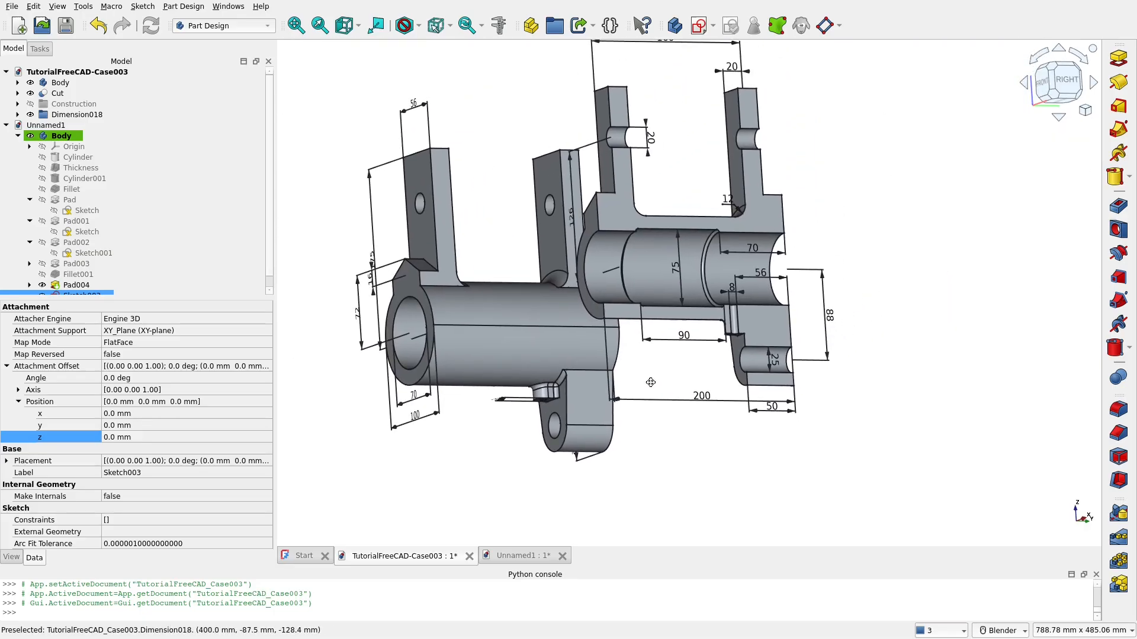
pyautogui.scroll(2, 810, 315)
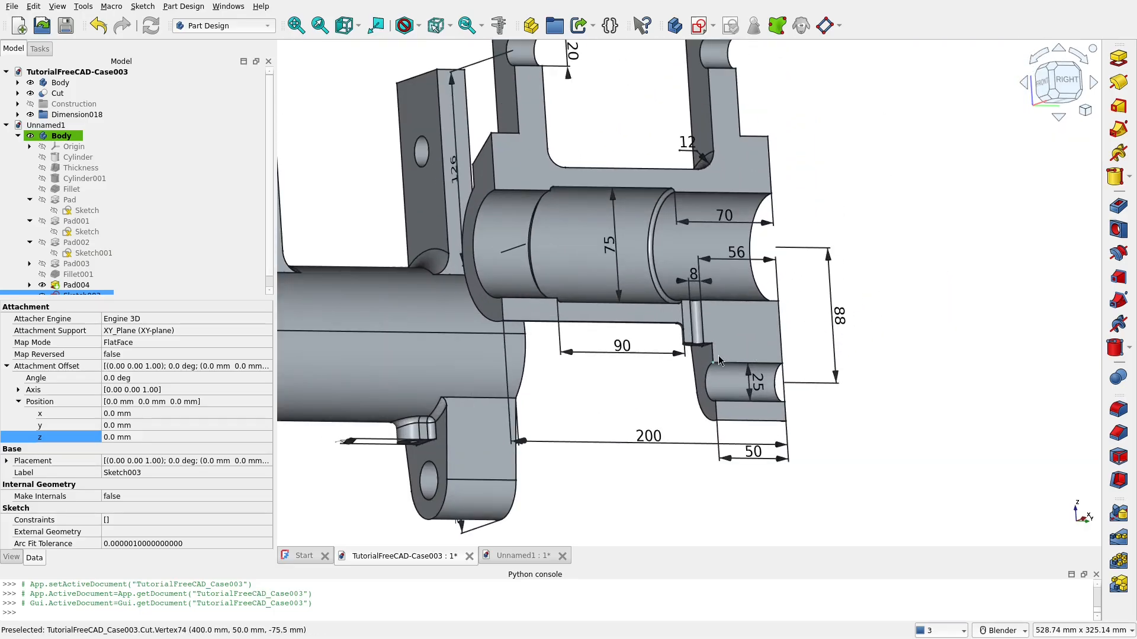
pyautogui.scroll(-2, 719, 359)
pyautogui.keyDown('shift'); pyautogui.moveTo(613, 366); pyautogui.dragTo(648, 370, button='middle'); pyautogui.keyUp('shift')
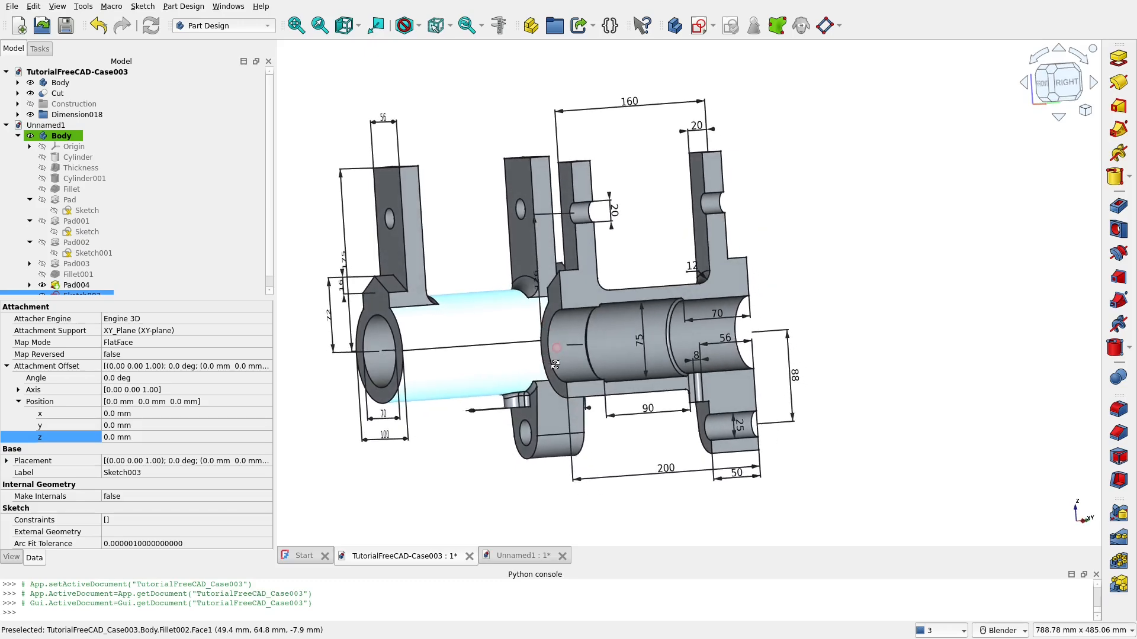
pyautogui.scroll(3, 651, 367)
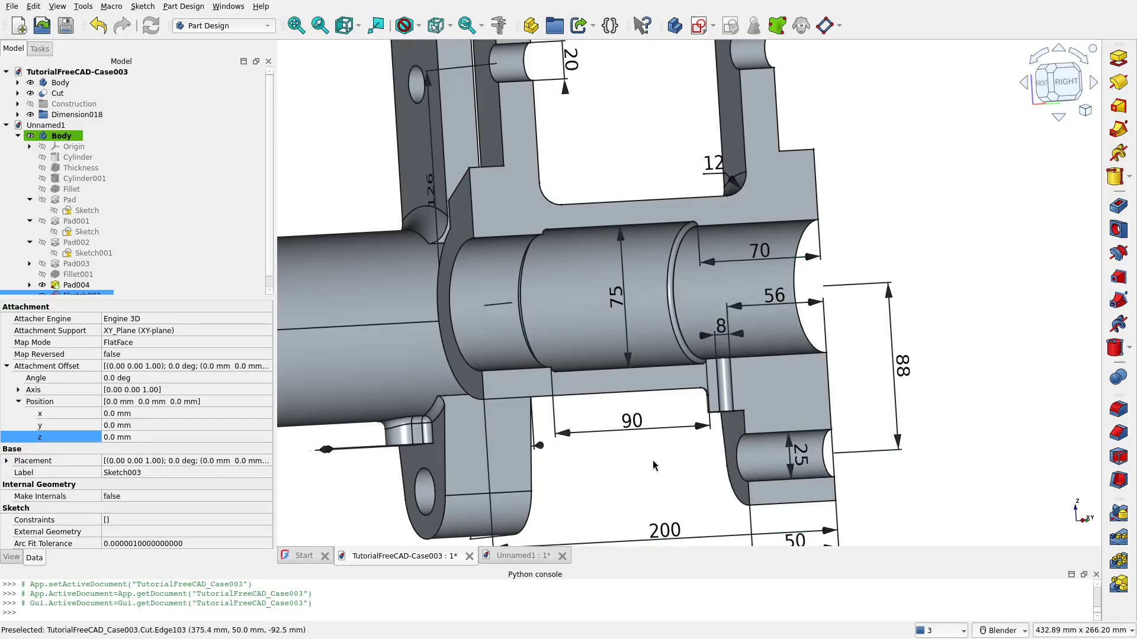
# In the Unnamed1 document, set the two-circle sketch's attachment offset to -60 mm in z and check its placement beside the lug
pyautogui.click(513, 558)
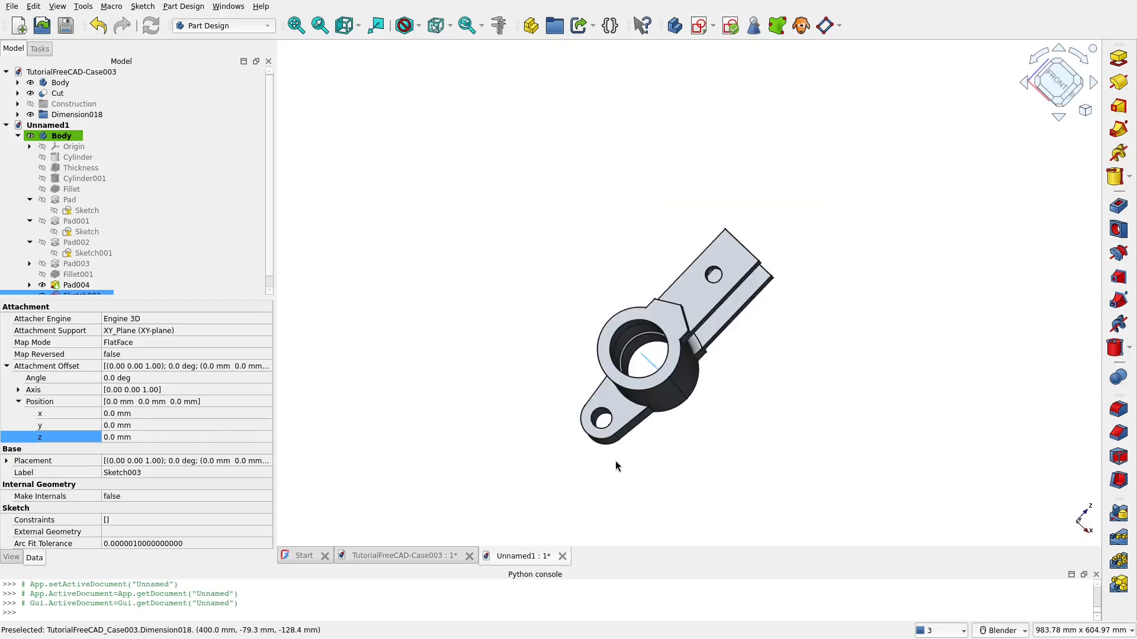
pyautogui.click(109, 437)
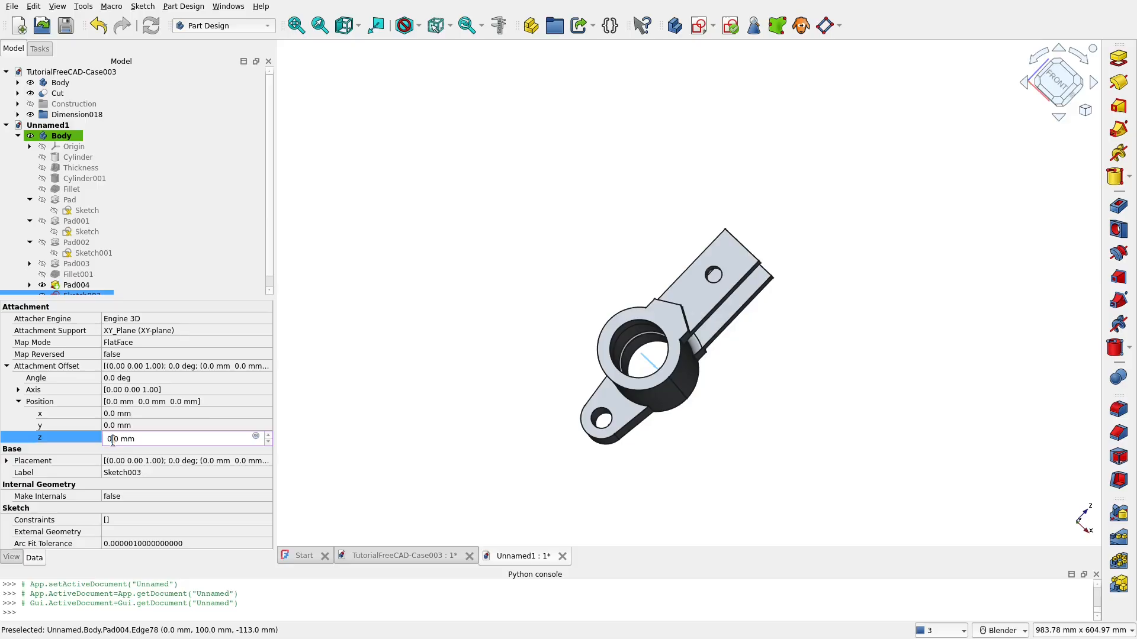
pyautogui.write('-60')
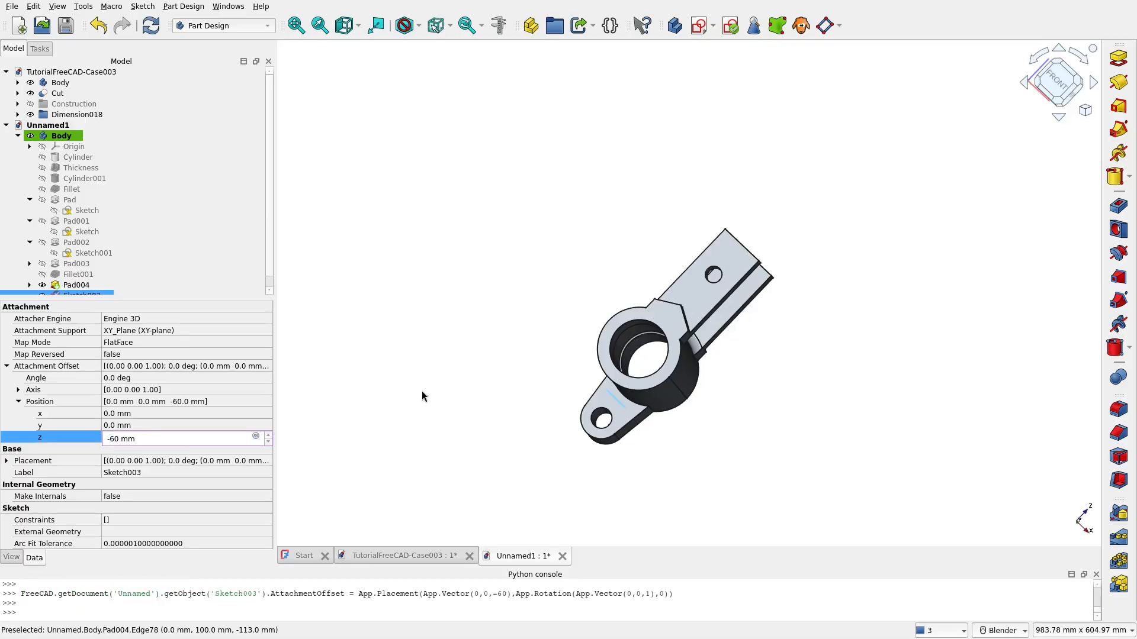
pyautogui.click(422, 393)
pyautogui.scroll(5, 610, 396)
pyautogui.moveTo(718, 323)
pyautogui.mouseDown(button='middle')
pyautogui.moveTo(778, 333)
pyautogui.moveTo(675, 361)
pyautogui.moveTo(858, 317)
pyautogui.mouseUp(button='middle')
pyautogui.scroll(3, 643, 408)
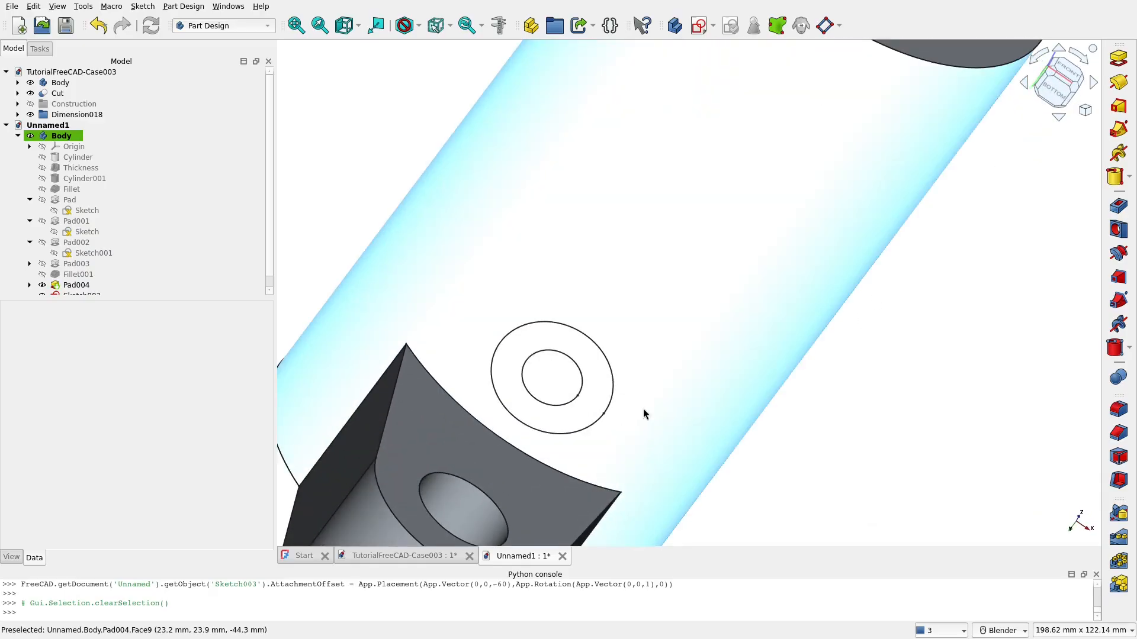
# Reopen the two-circle sketch and draw a rectangle about 31 mm by 45 mm from the outer circle up into the lug outline
pyautogui.scroll(-2, 643, 409)
pyautogui.click(89, 253)
pyautogui.scroll(-1, 180, 248)
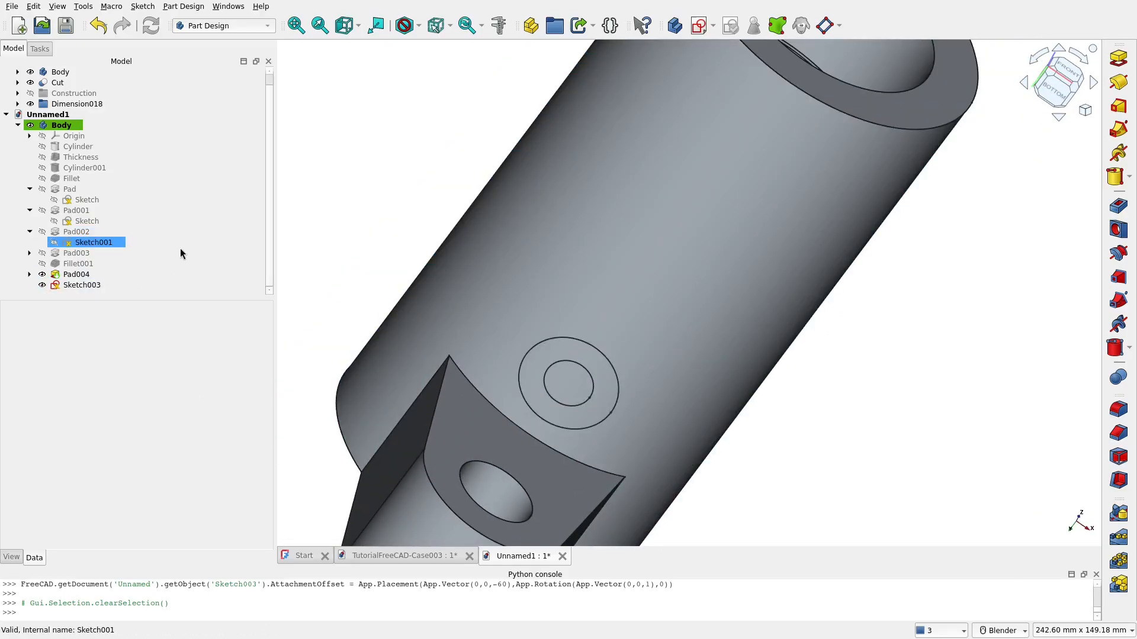
pyautogui.doubleClick(83, 285)
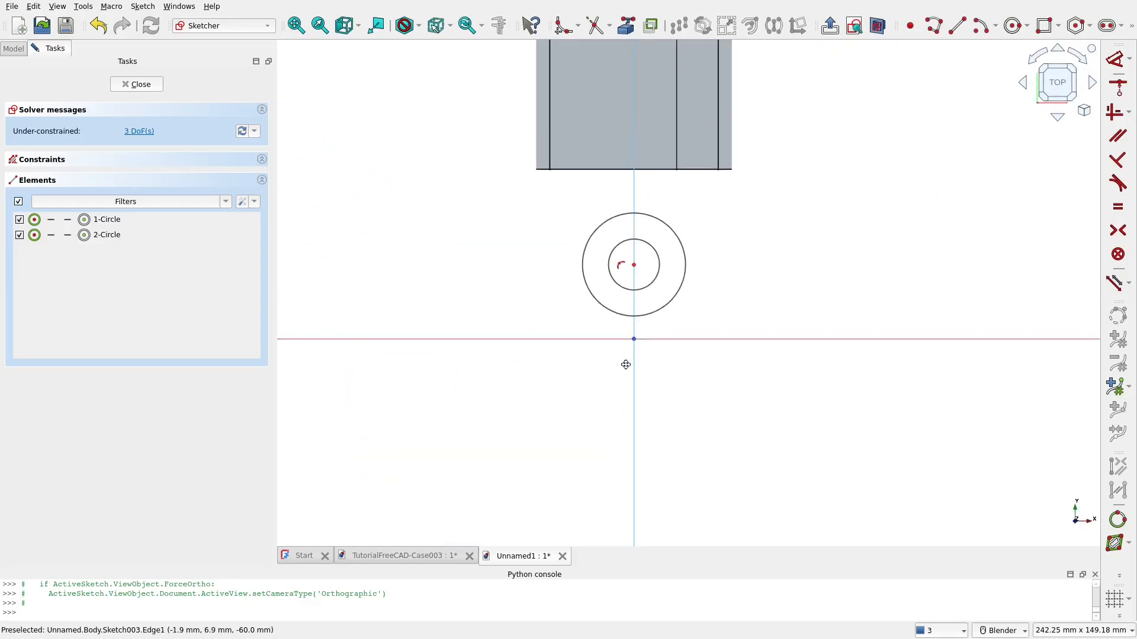
pyautogui.keyDown('shift'); pyautogui.moveTo(626, 365); pyautogui.dragTo(619, 497, button='middle'); pyautogui.keyUp('shift')
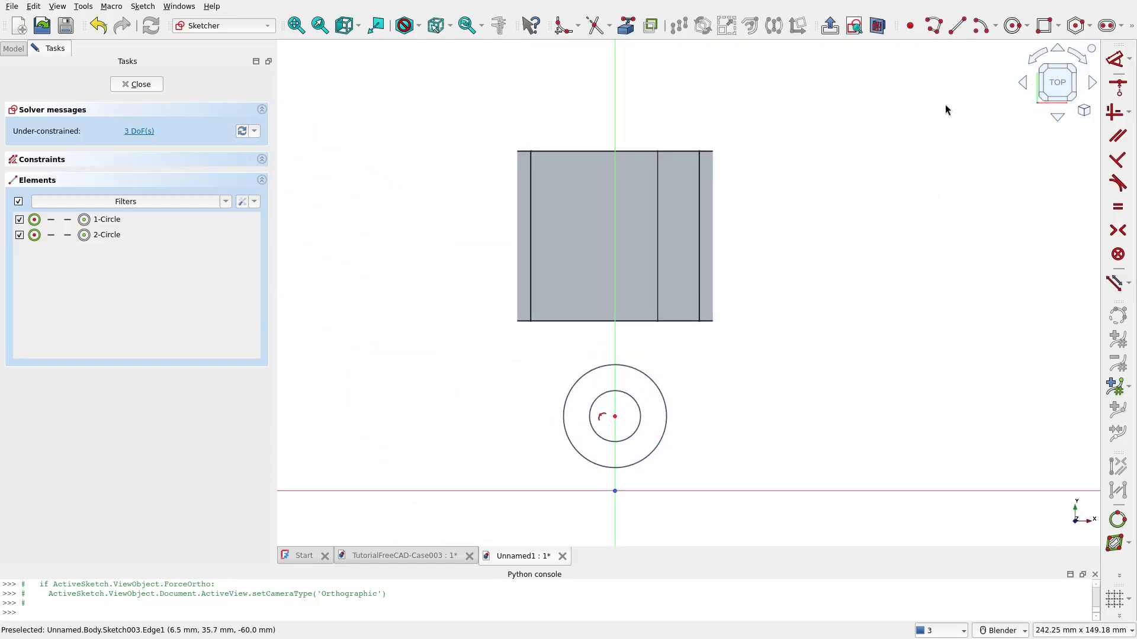
pyautogui.click(1045, 26)
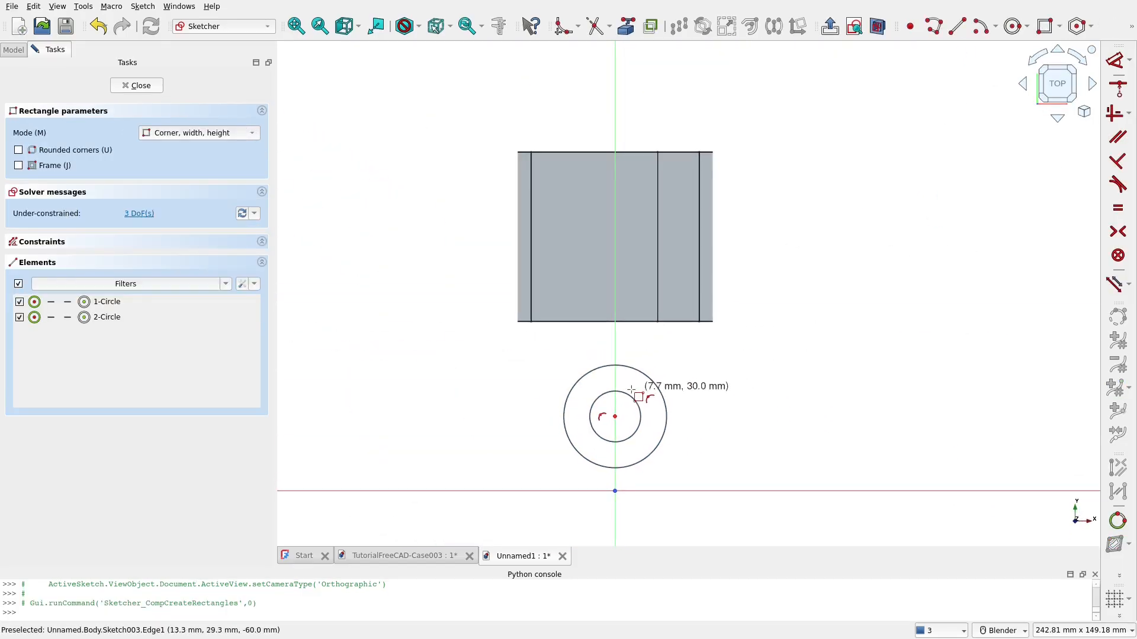
pyautogui.click(563, 421)
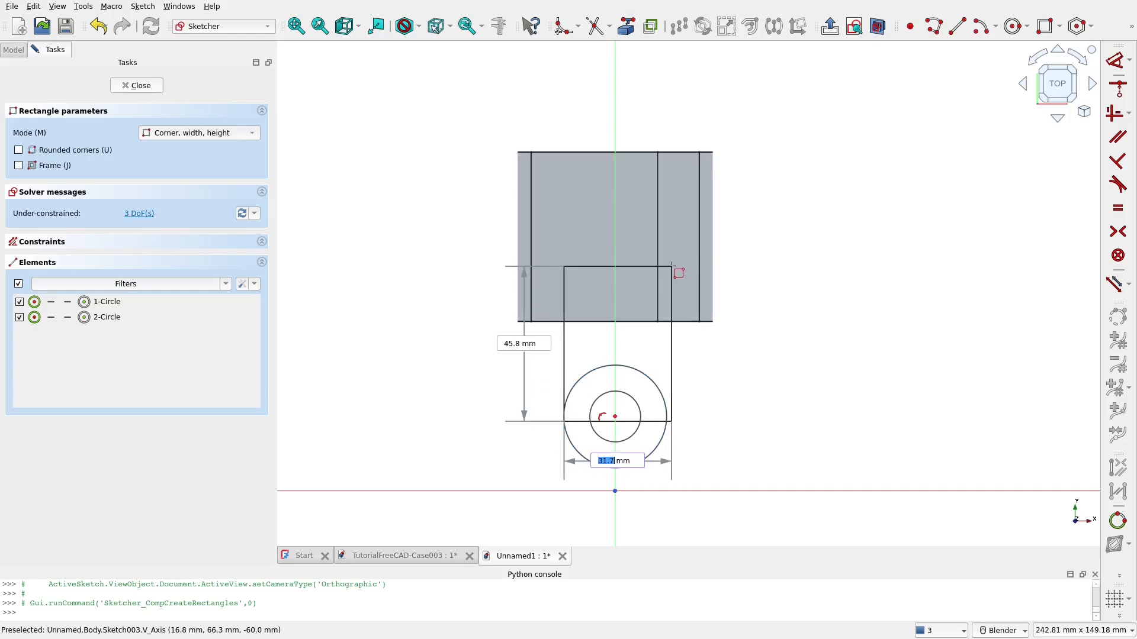
pyautogui.click(669, 269)
pyautogui.scroll(3, 695, 450)
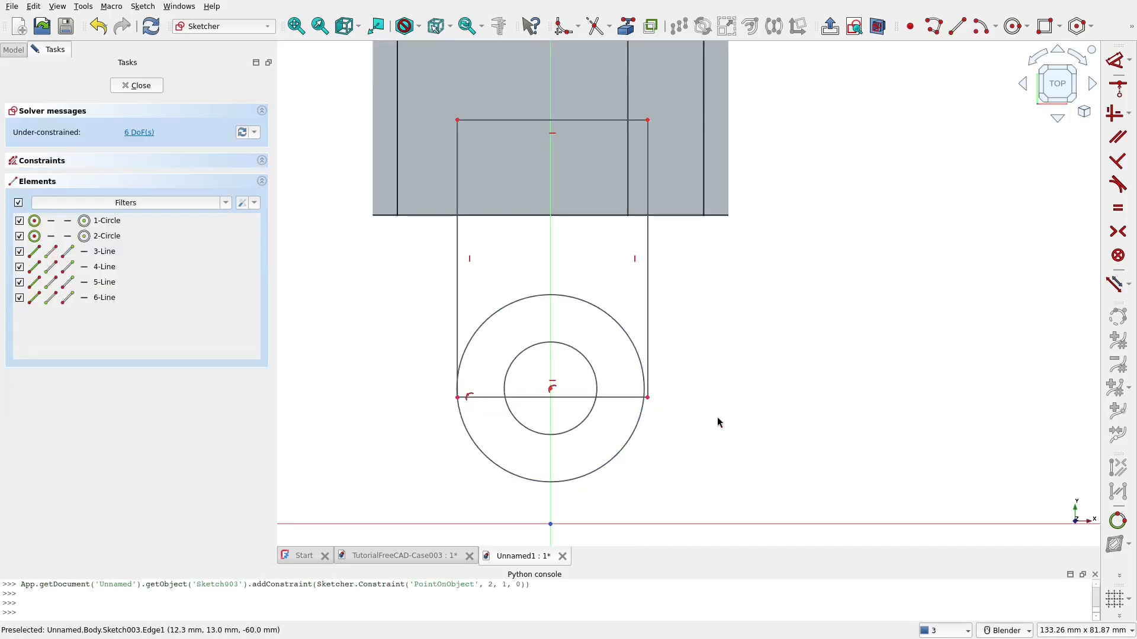
# Constrain the rectangle's free lower corner onto the outer circle and pull that corner slightly outward to enlarge the profile
pyautogui.click(653, 404)
pyautogui.click(640, 375)
pyautogui.click(1109, 112)
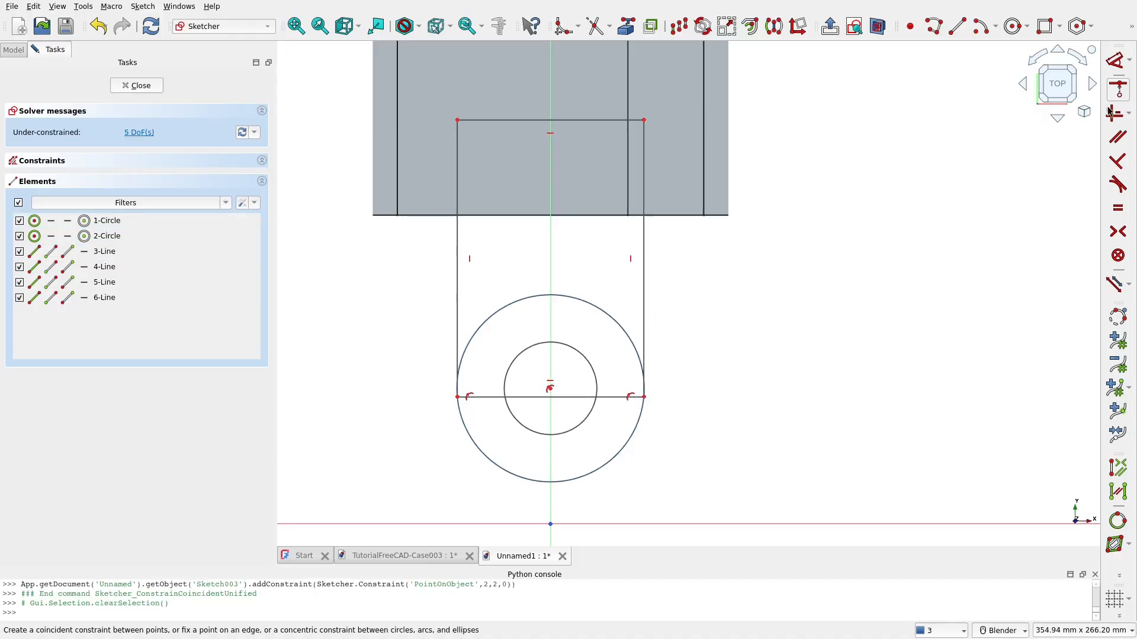
pyautogui.moveTo(648, 395); pyautogui.dragTo(659, 409)
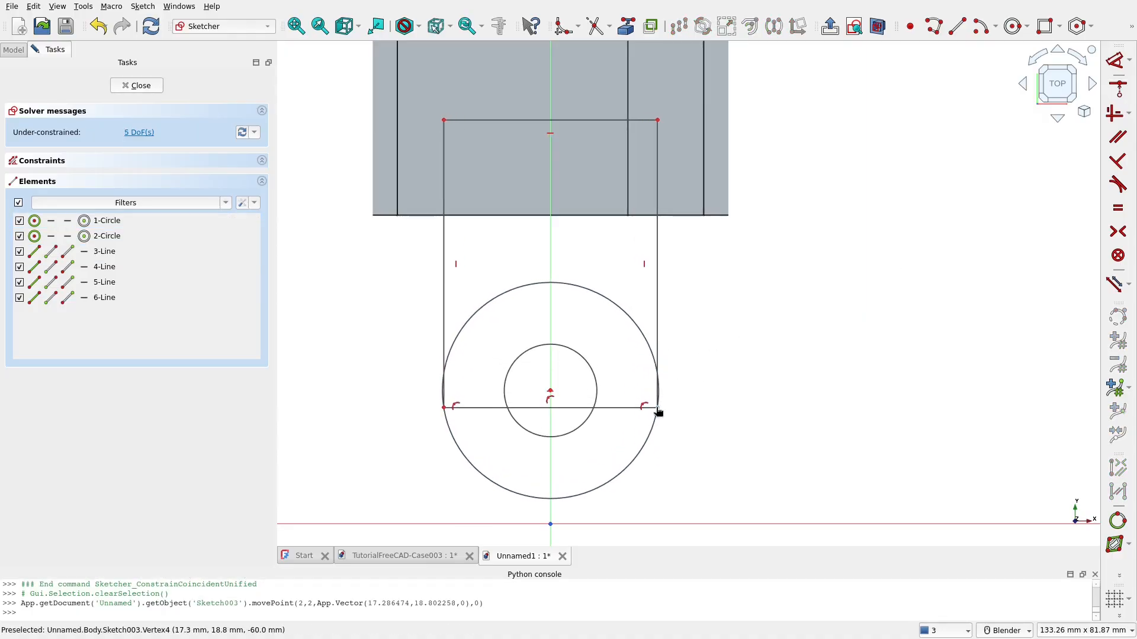
# Make both vertical sides of the rectangle tangent to the outer circle
pyautogui.click(657, 344)
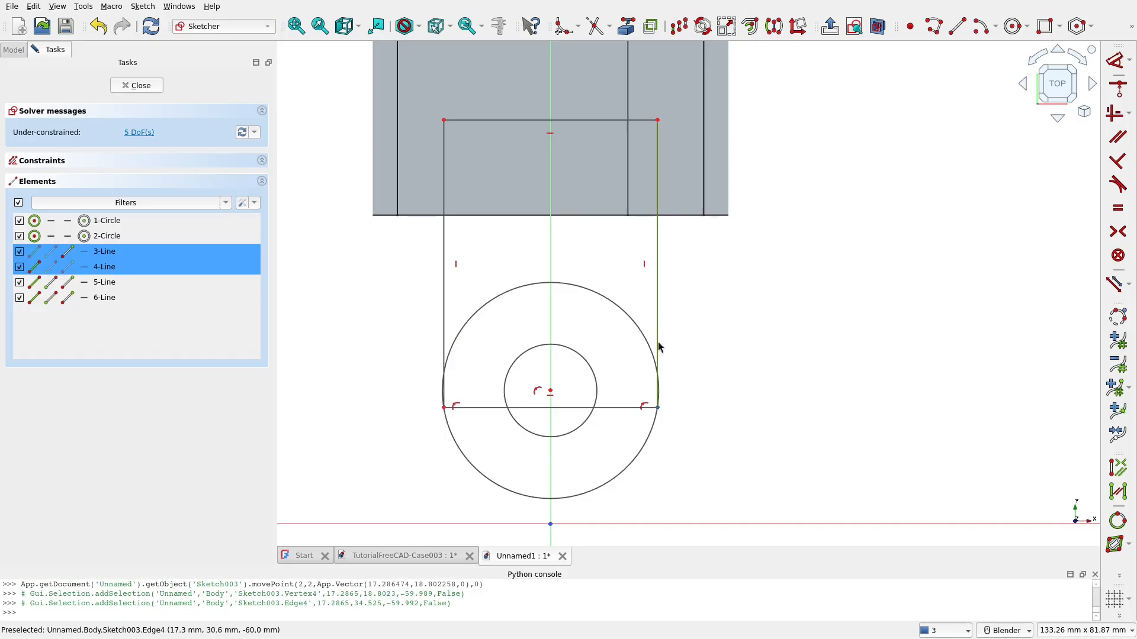
pyautogui.click(645, 462)
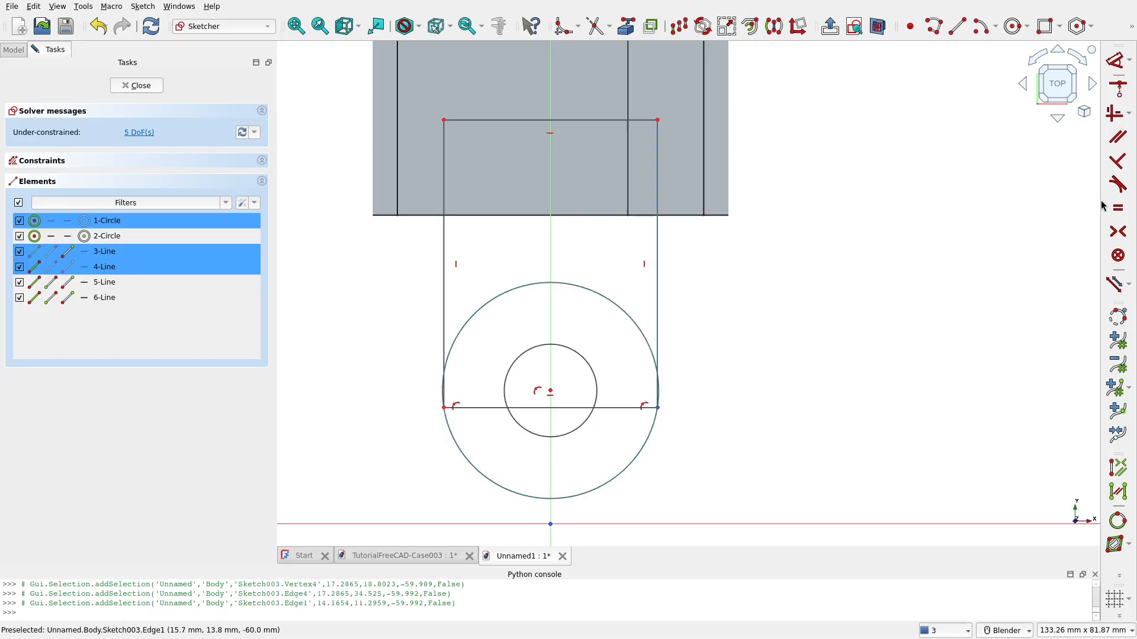
pyautogui.click(1116, 184)
pyautogui.click(443, 358)
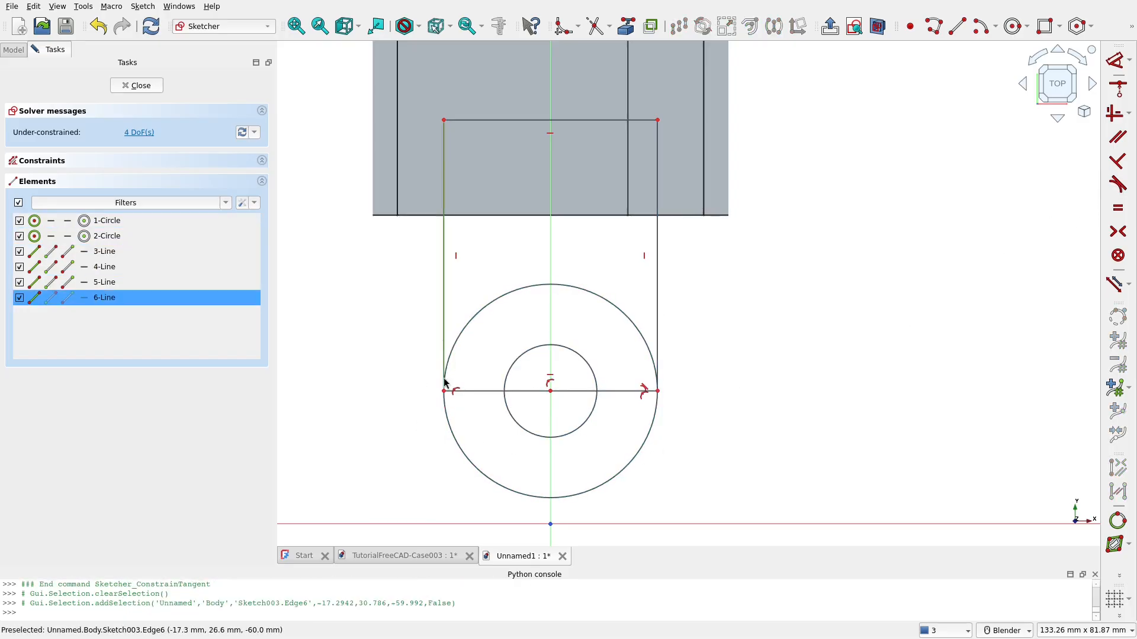
pyautogui.click(462, 447)
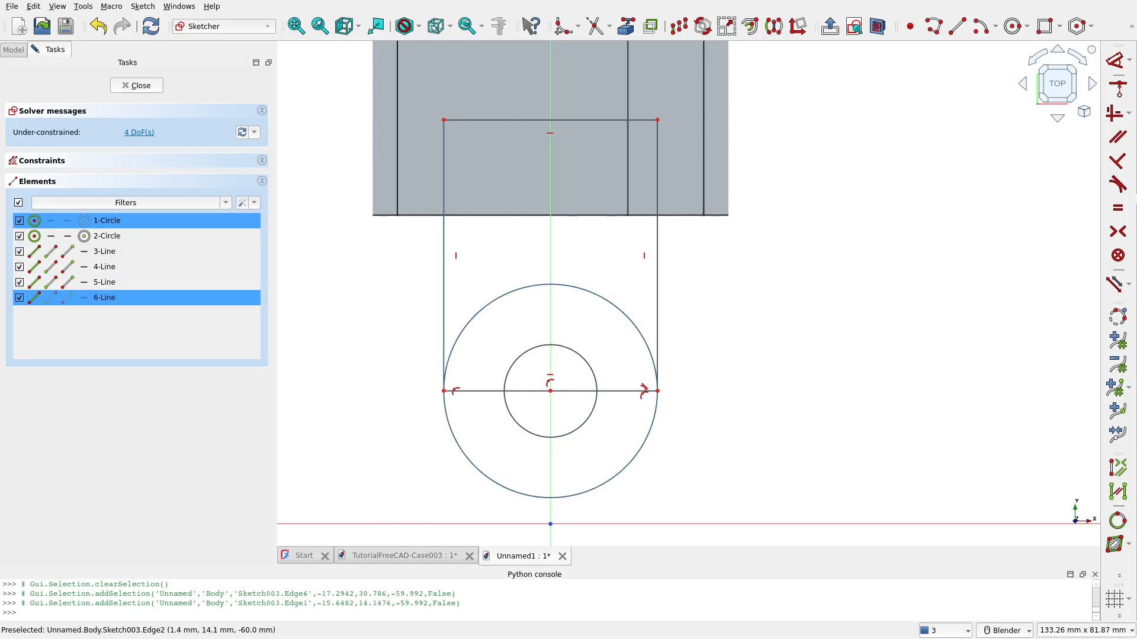
pyautogui.click(1117, 184)
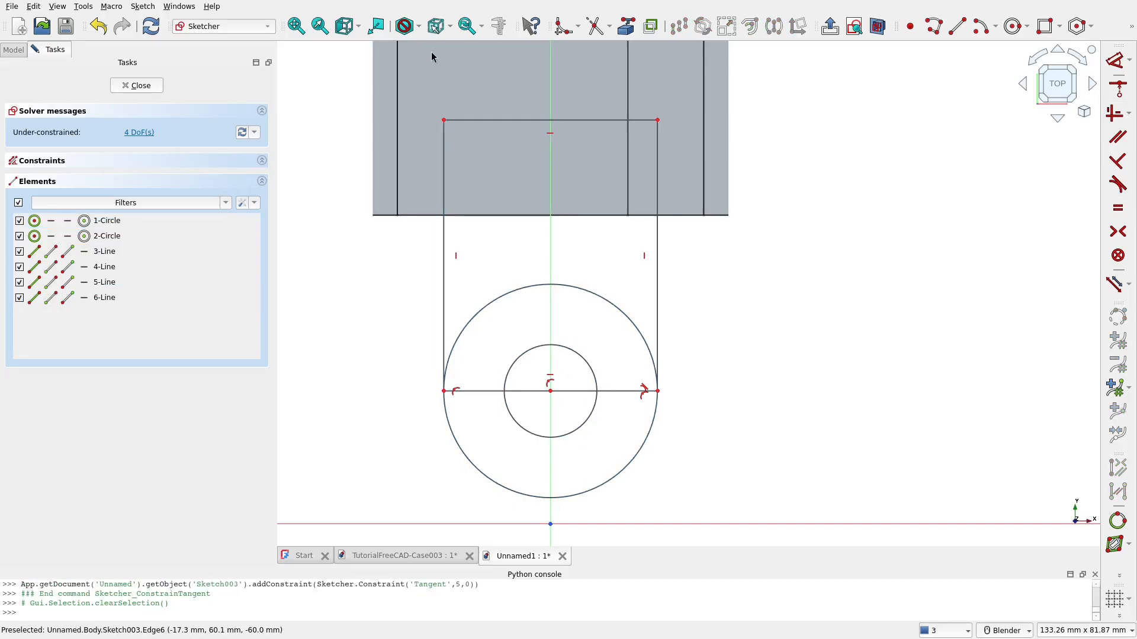
# Trim the upper half of the outer circle and remove the rectangle's bottom edge, leaving a U-shaped outline around the hole circle
pyautogui.click(599, 33)
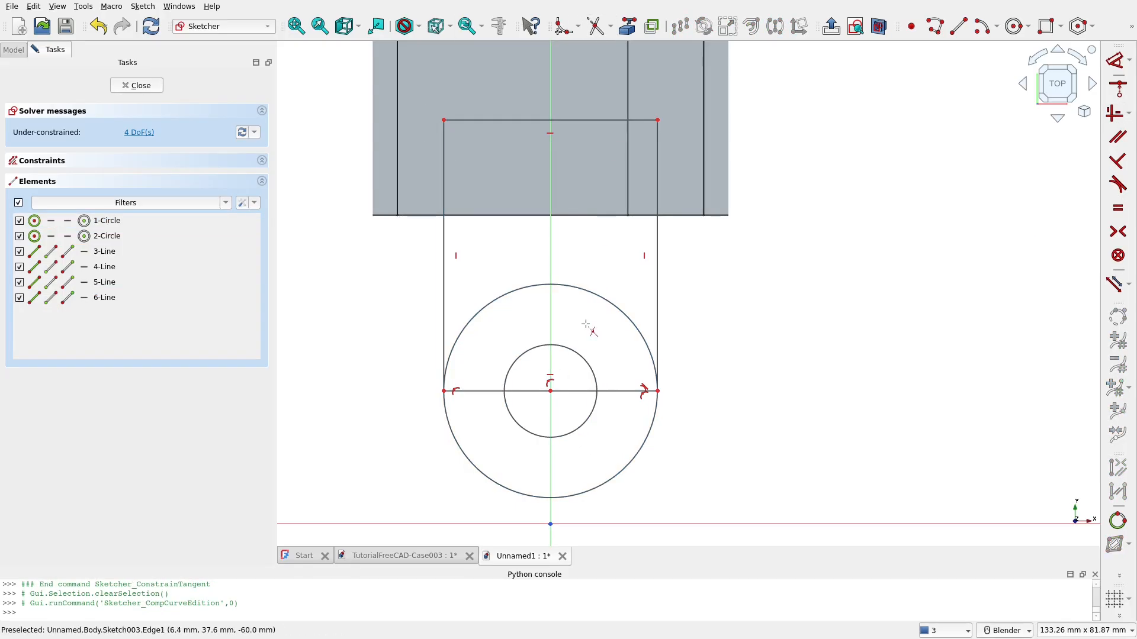
pyautogui.click(609, 307)
pyautogui.click(620, 393)
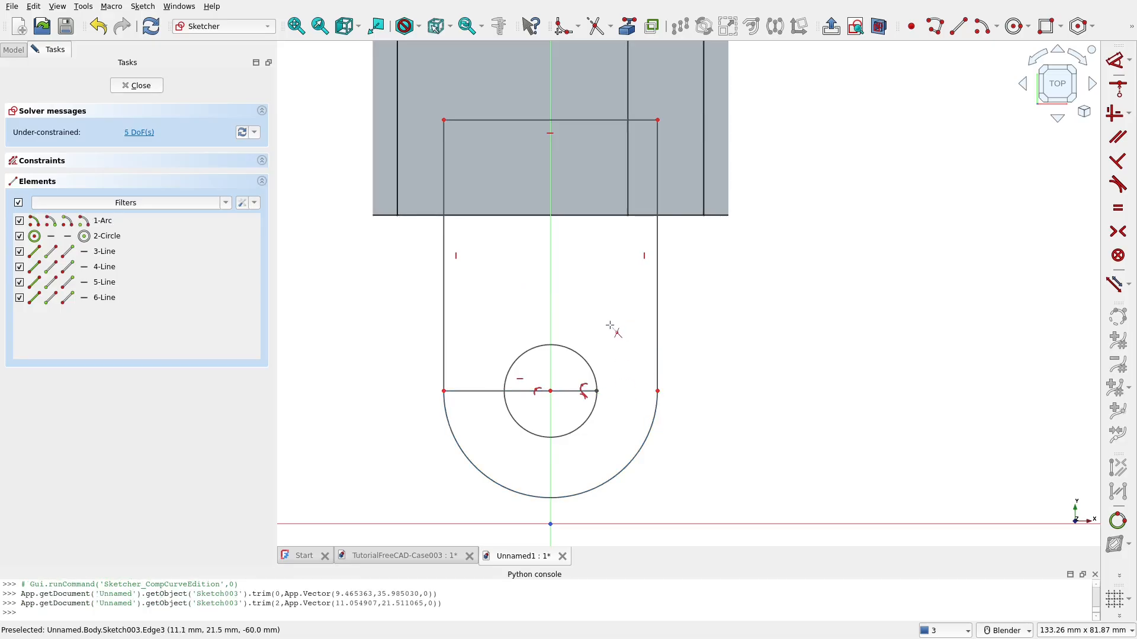
pyautogui.click(519, 391)
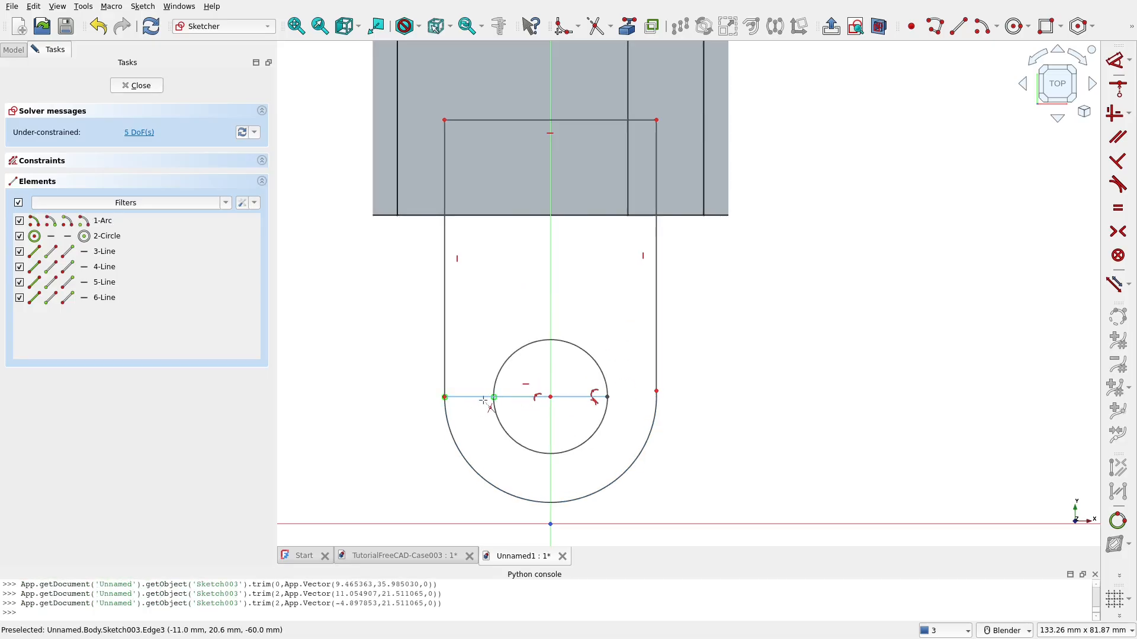
pyautogui.hotkey('ctrl', 'z')
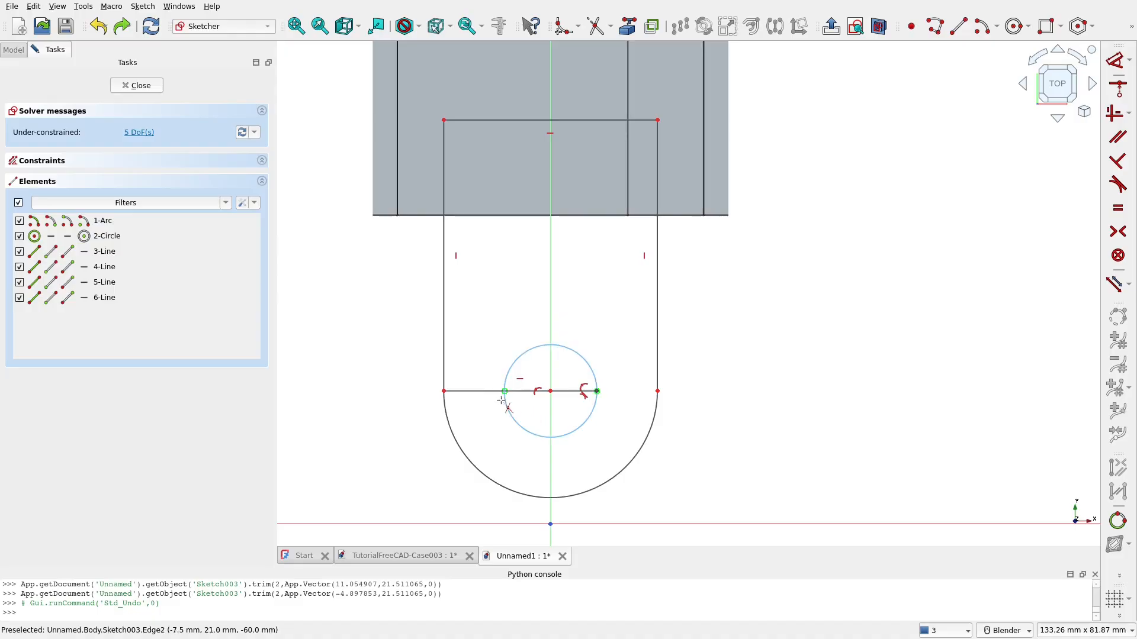
pyautogui.click(476, 391)
pyautogui.click(537, 402)
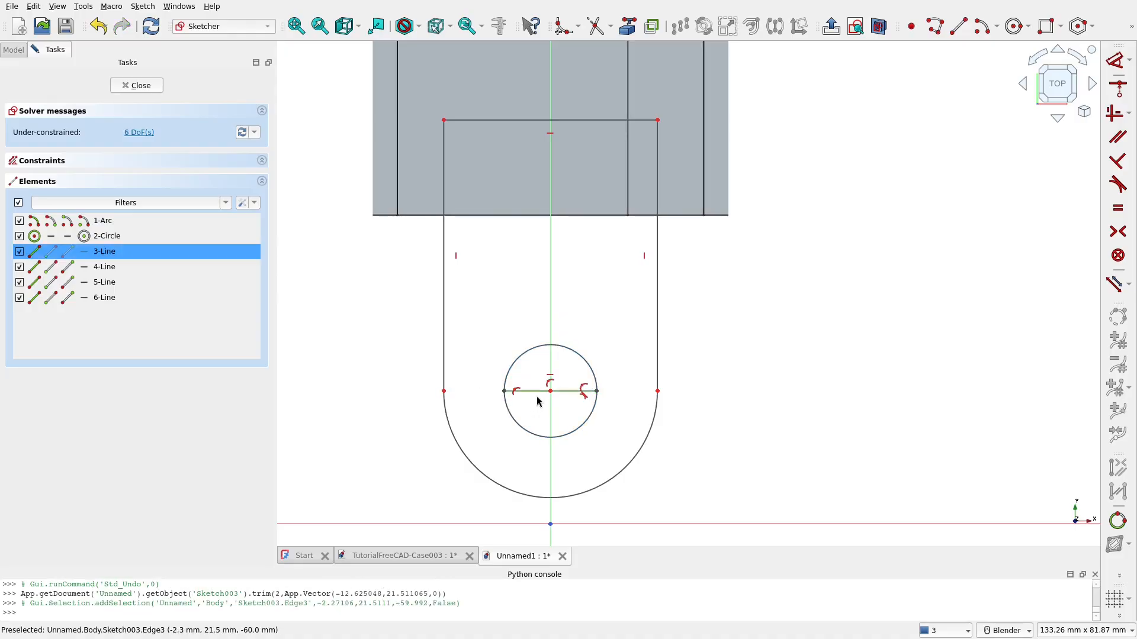
pyautogui.press('Delete')
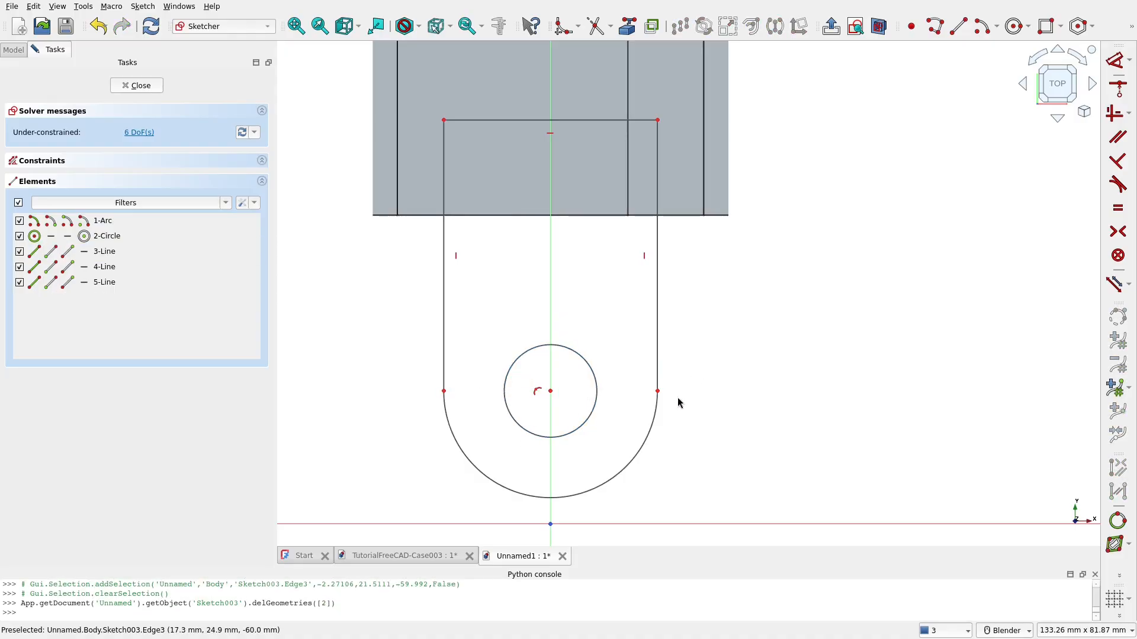
# Widen the U-shaped outline slightly and constrain the inner hole circle to a diameter of 8 mm
pyautogui.moveTo(664, 399)
pyautogui.mouseDown()
pyautogui.moveTo(678, 393)
pyautogui.moveTo(660, 389)
pyautogui.moveTo(668, 400)
pyautogui.mouseUp()
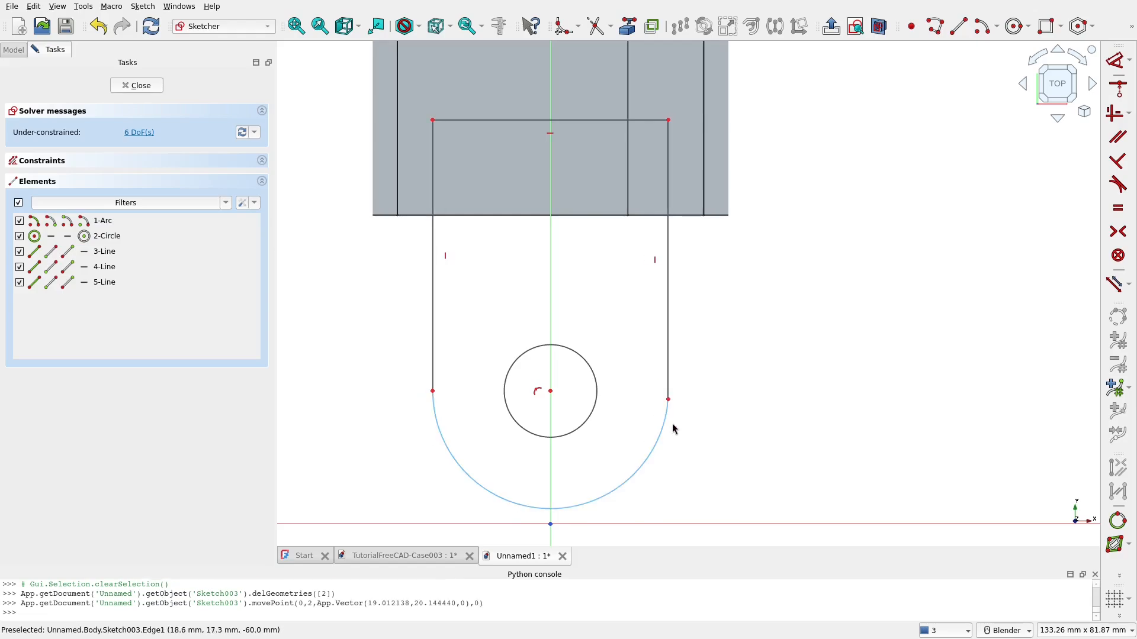
pyautogui.click(589, 435)
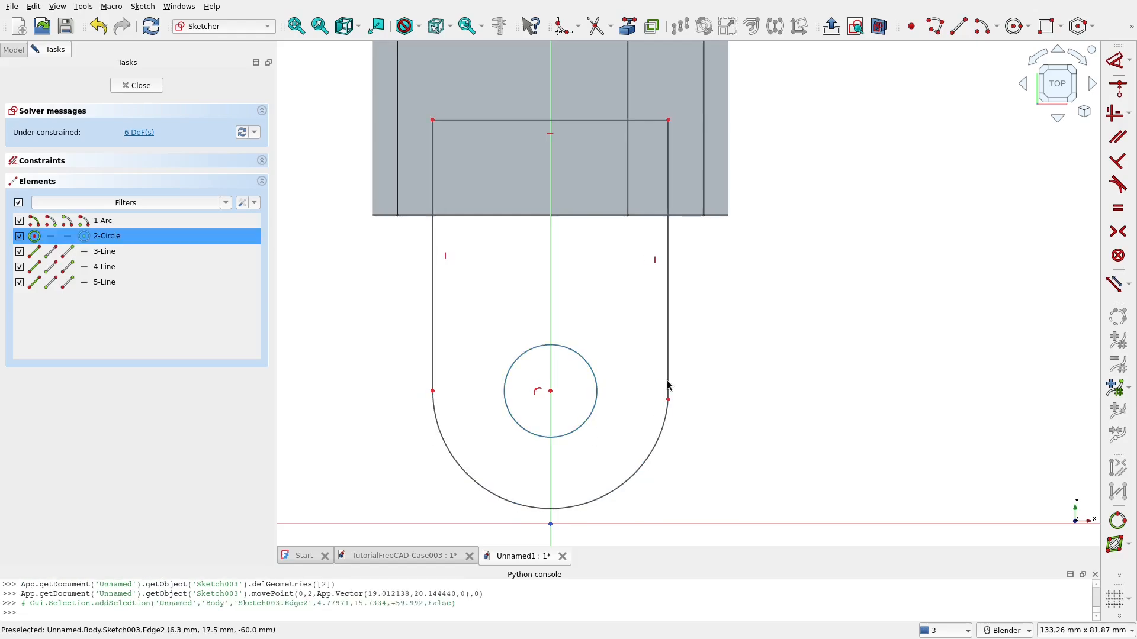
pyautogui.click(1128, 59)
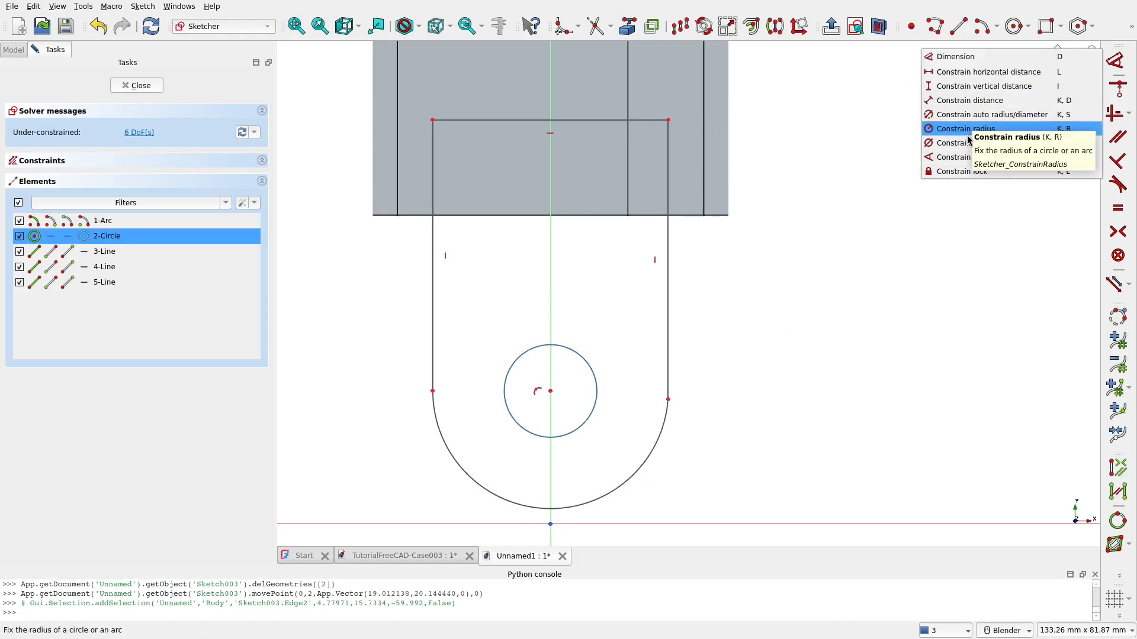
pyautogui.click(971, 143)
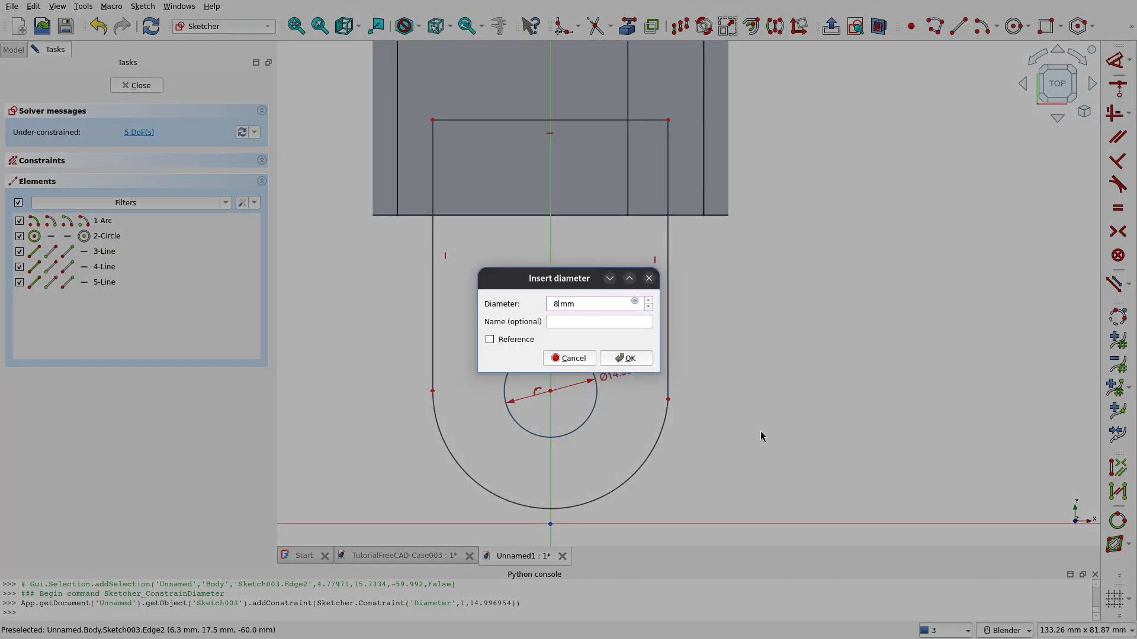
pyautogui.click(642, 363)
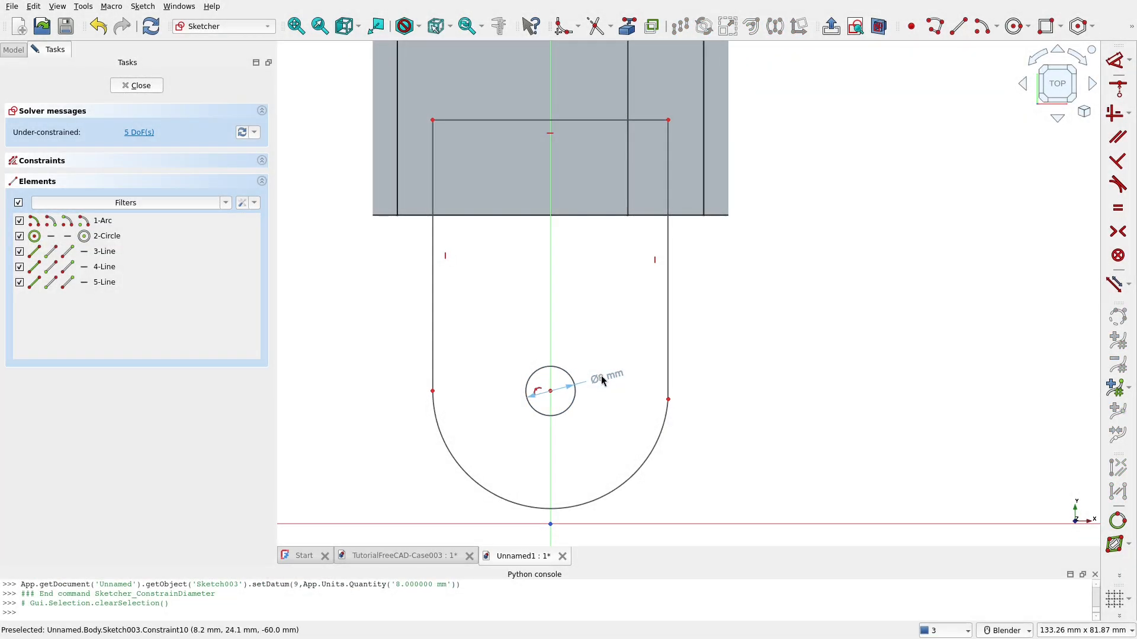
# Constrain the radius of the outline's rounded end to 10 mm
pyautogui.click(640, 469)
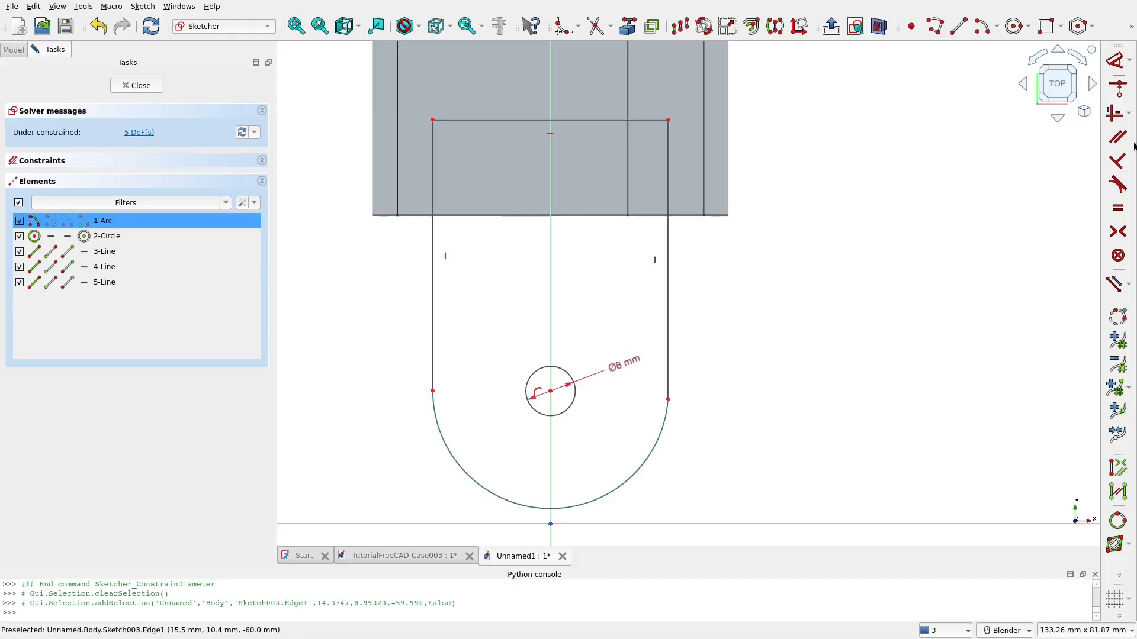
pyautogui.click(1127, 65)
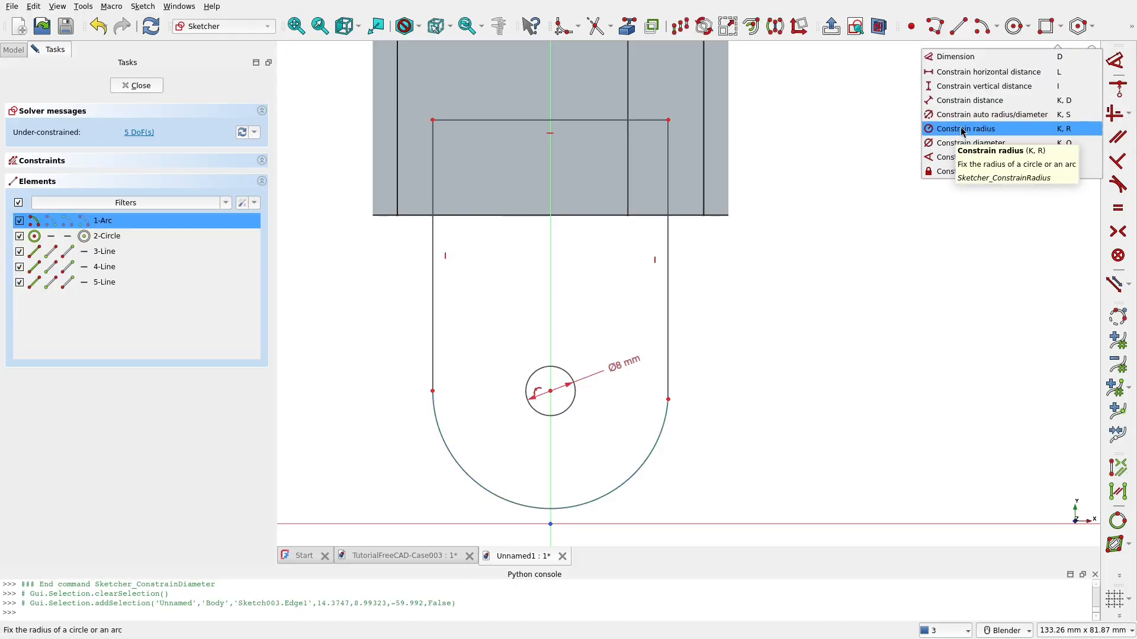
pyautogui.click(962, 129)
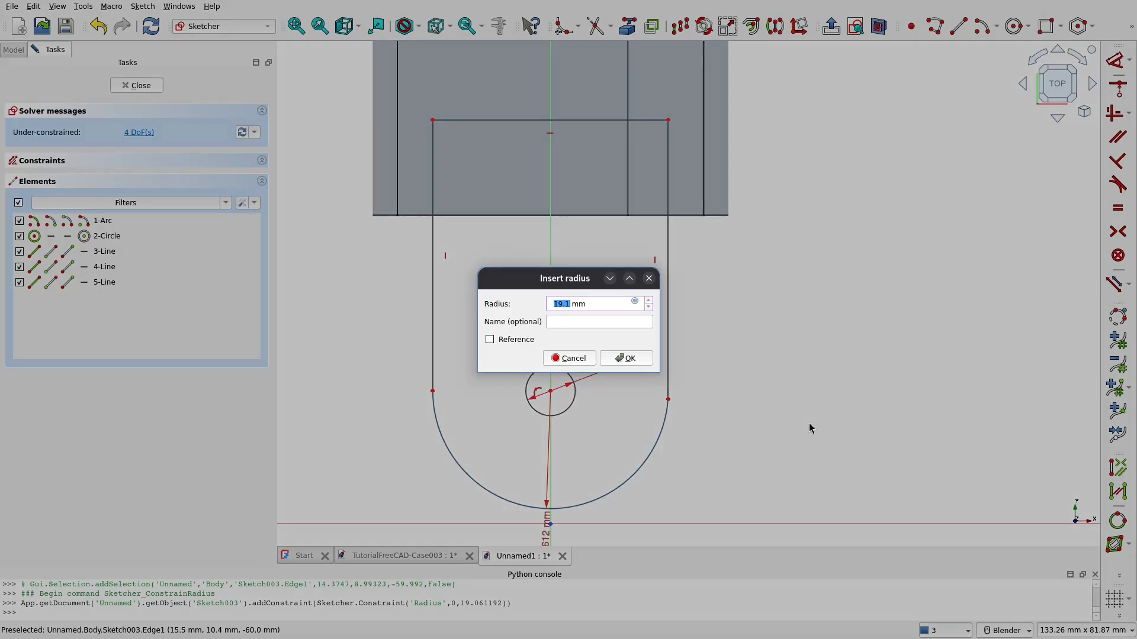
pyautogui.click(638, 363)
pyautogui.scroll(-4, 673, 381)
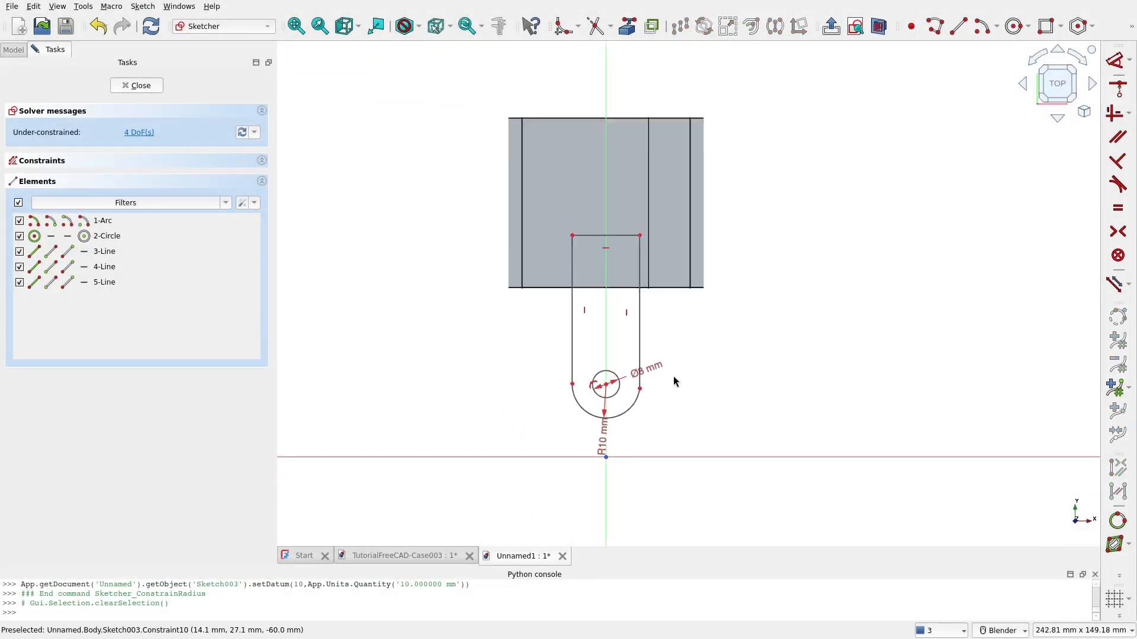
# Examine the dimensions around the small drilled boss and its section in the TutorialFreeCAD-Case003 reference model, and return to the sketch
pyautogui.click(409, 556)
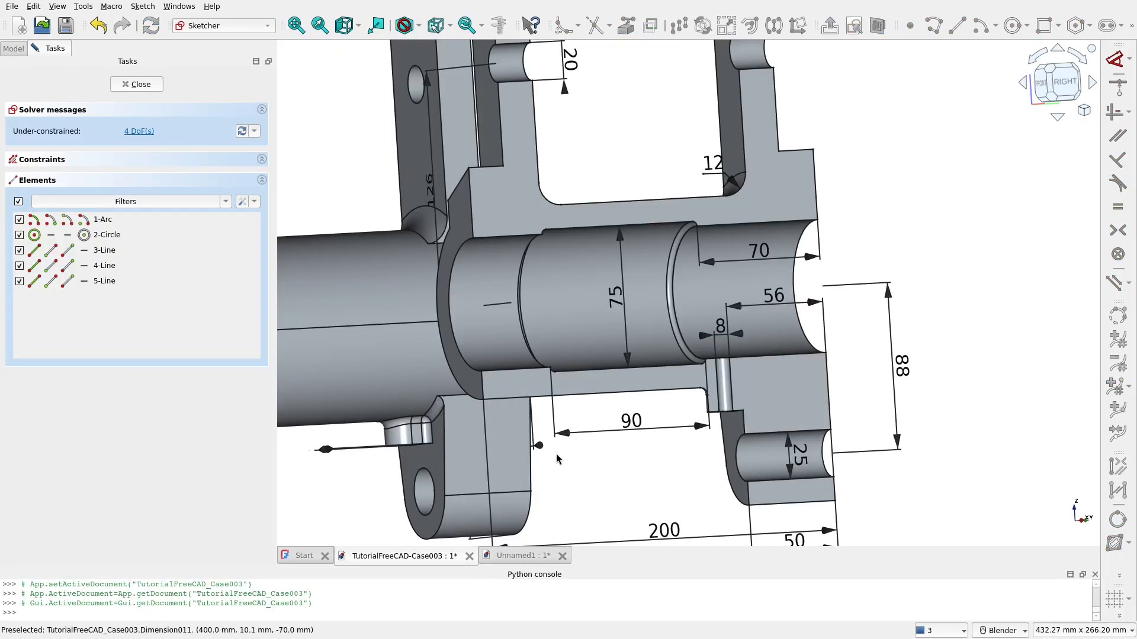
pyautogui.keyDown('shift'); pyautogui.moveTo(556, 454); pyautogui.dragTo(757, 317, button='middle'); pyautogui.keyUp('shift')
pyautogui.moveTo(527, 312); pyautogui.dragTo(647, 193, button='middle')
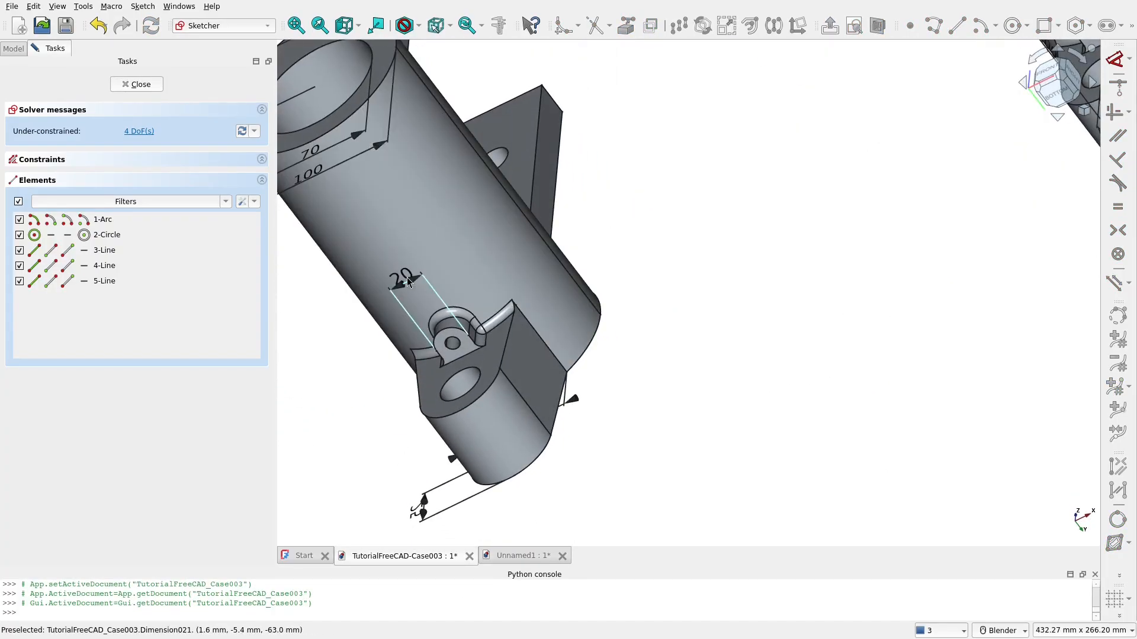
pyautogui.click(522, 556)
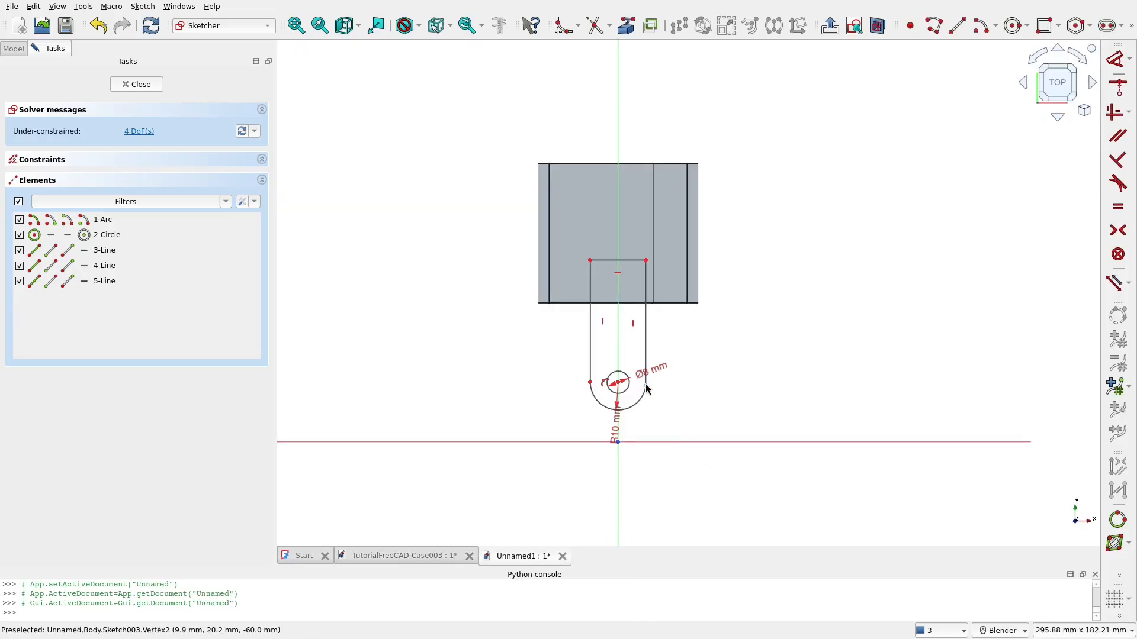
pyautogui.scroll(-2, 664, 410)
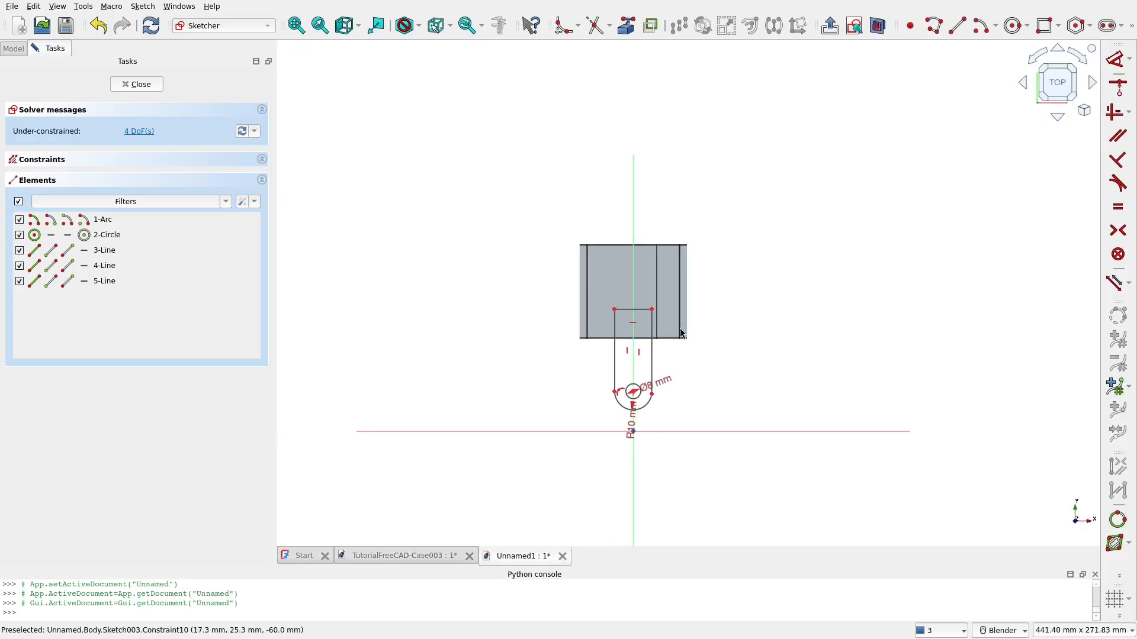
pyautogui.scroll(2, 657, 296)
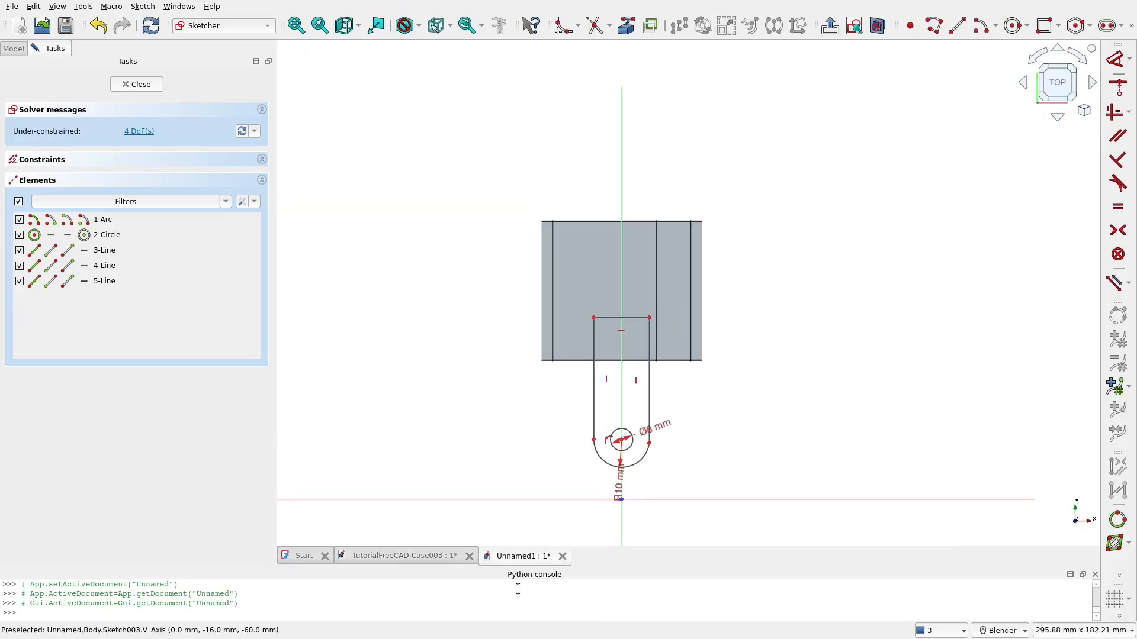
pyautogui.click(442, 555)
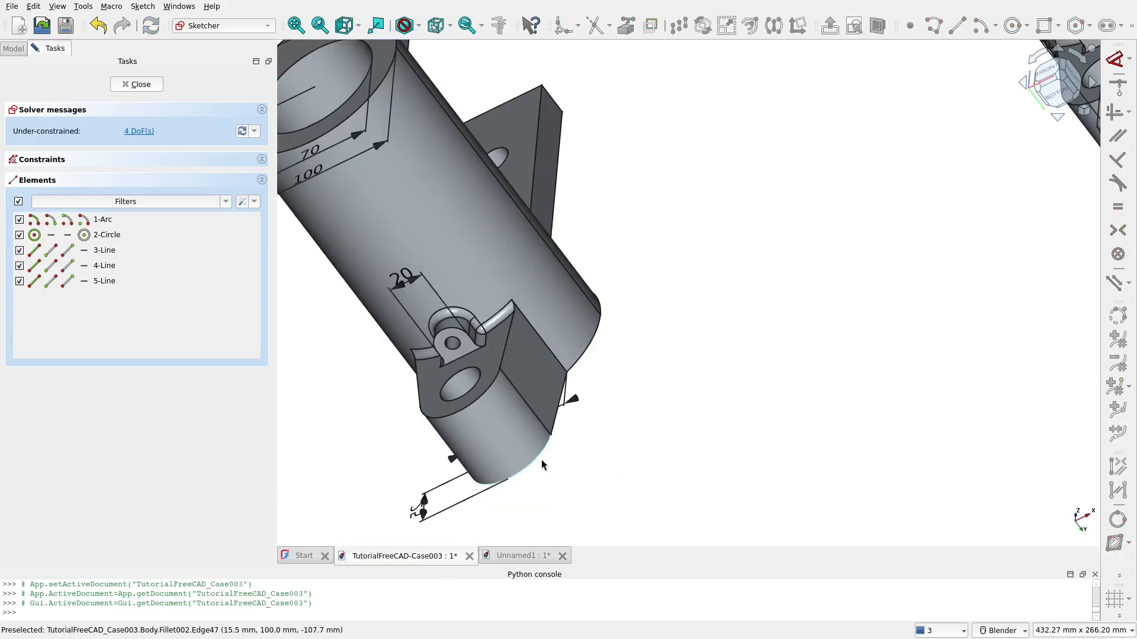
pyautogui.keyDown('shift'); pyautogui.moveTo(548, 417); pyautogui.dragTo(631, 482, button='middle'); pyautogui.keyUp('shift')
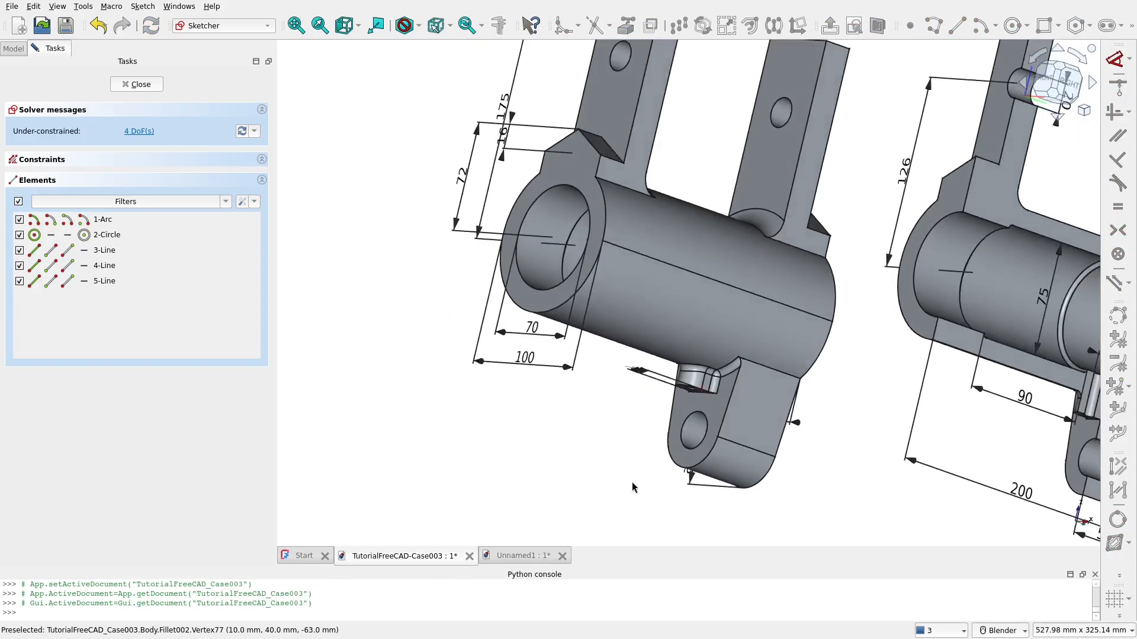
pyautogui.scroll(-2, 509, 462)
pyautogui.scroll(3, 1043, 444)
pyautogui.scroll(1, 879, 408)
pyautogui.moveTo(880, 407); pyautogui.dragTo(556, 372, button='middle')
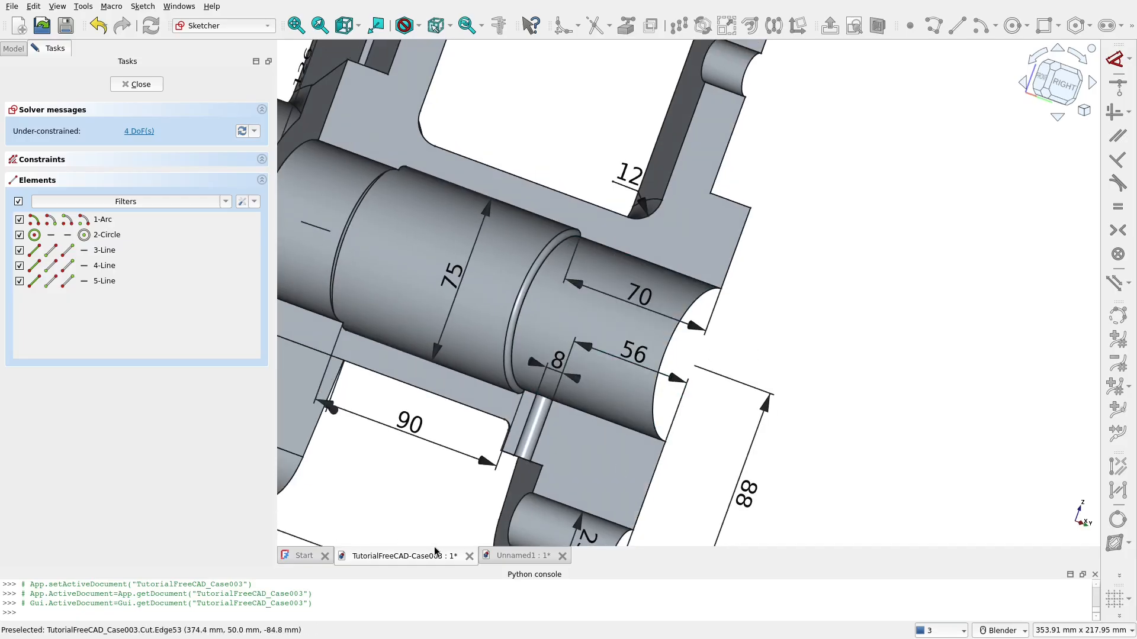
pyautogui.click(521, 556)
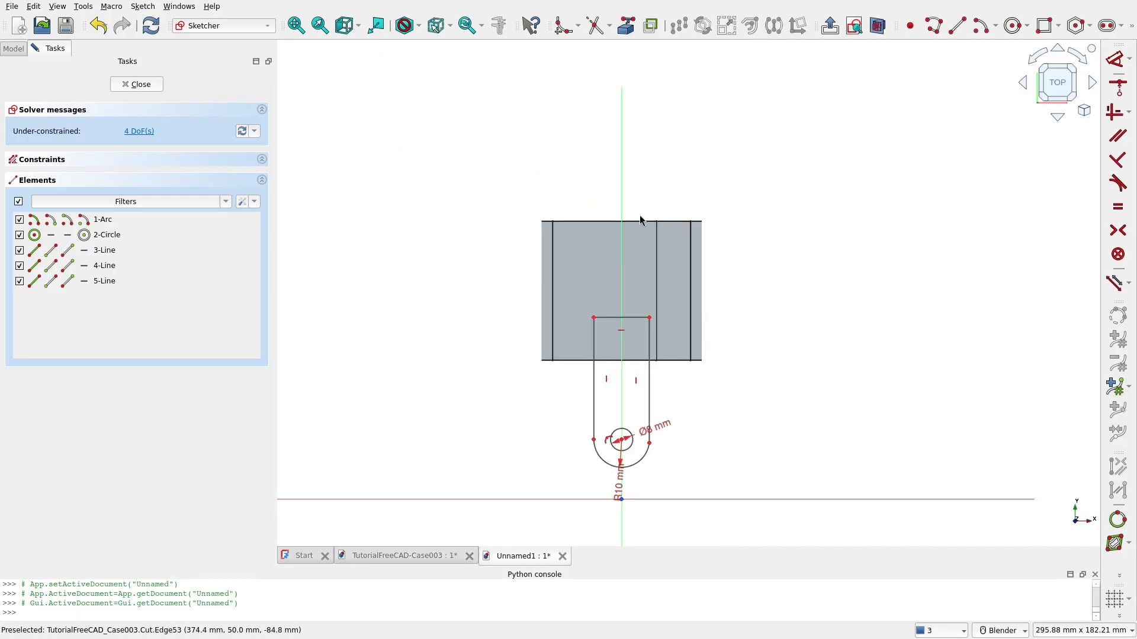
# Link the lug's far edge, opposite the rounded end of the outline, into the sketch as external geometry
pyautogui.scroll(3, 653, 142)
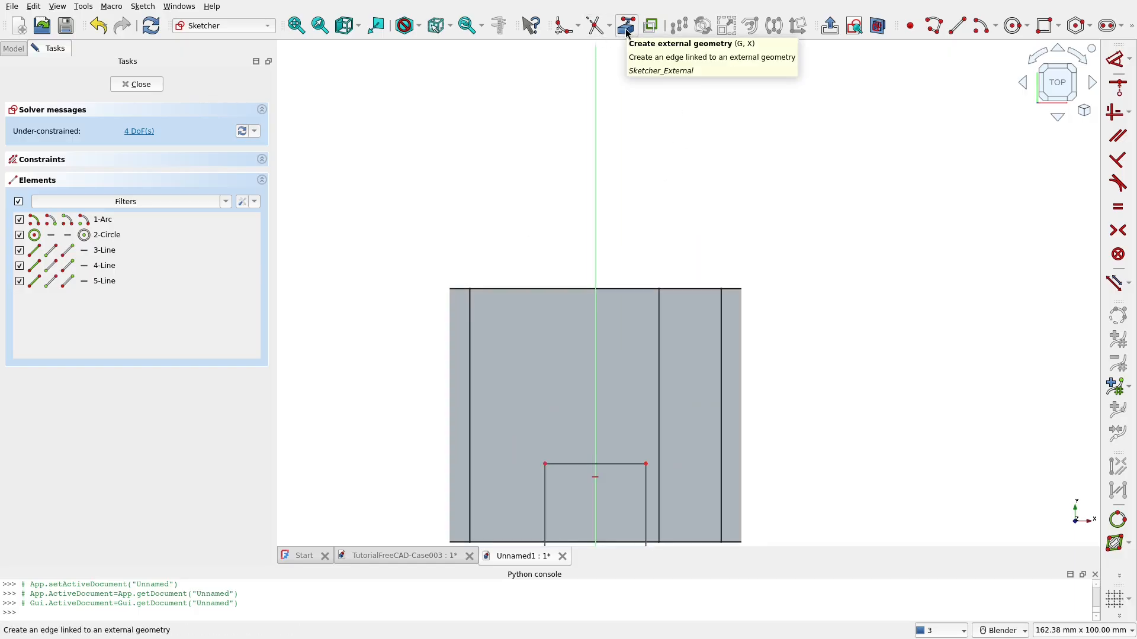
pyautogui.click(626, 27)
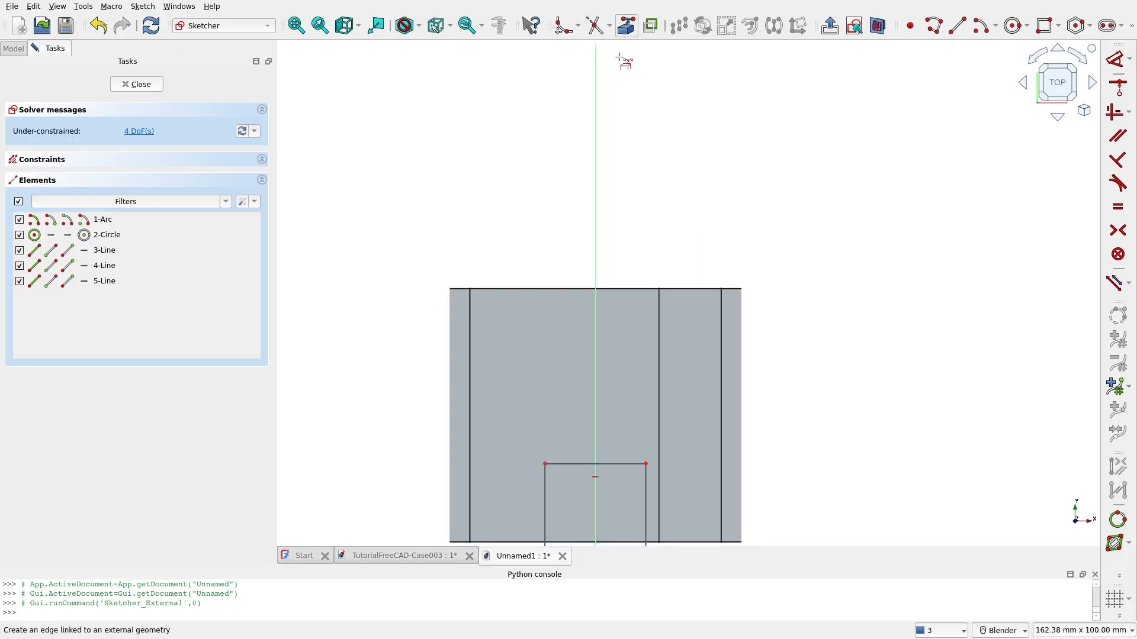
pyautogui.click(630, 290)
pyautogui.scroll(-2, 695, 180)
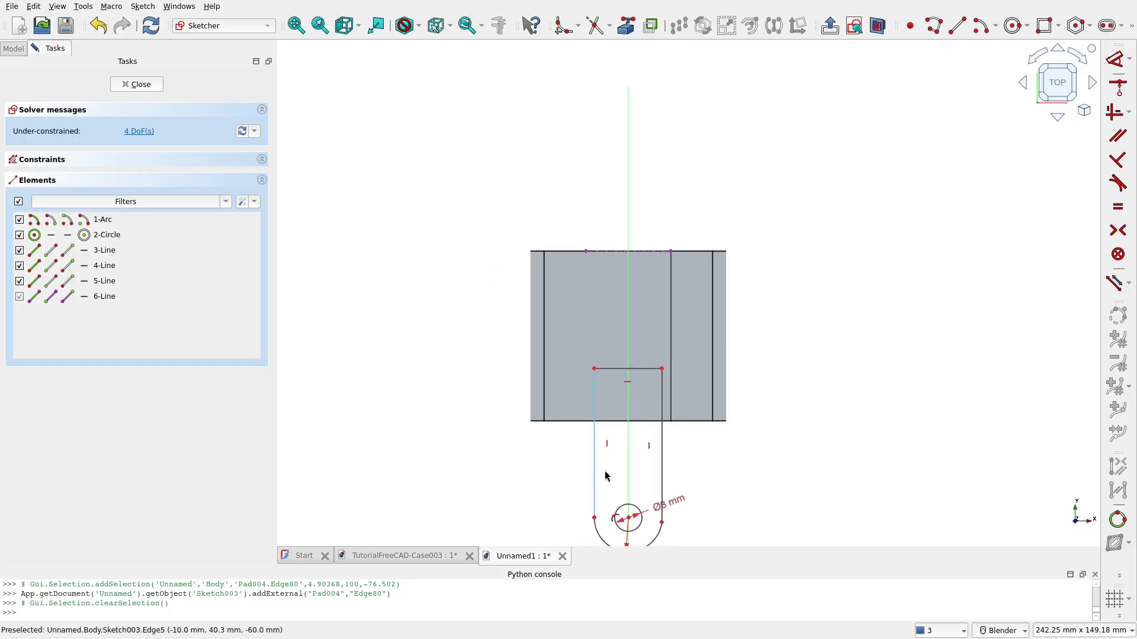
# Constrain the vertical distance between the hole centre and the linked external edge's endpoint to 60 mm
pyautogui.click(630, 520)
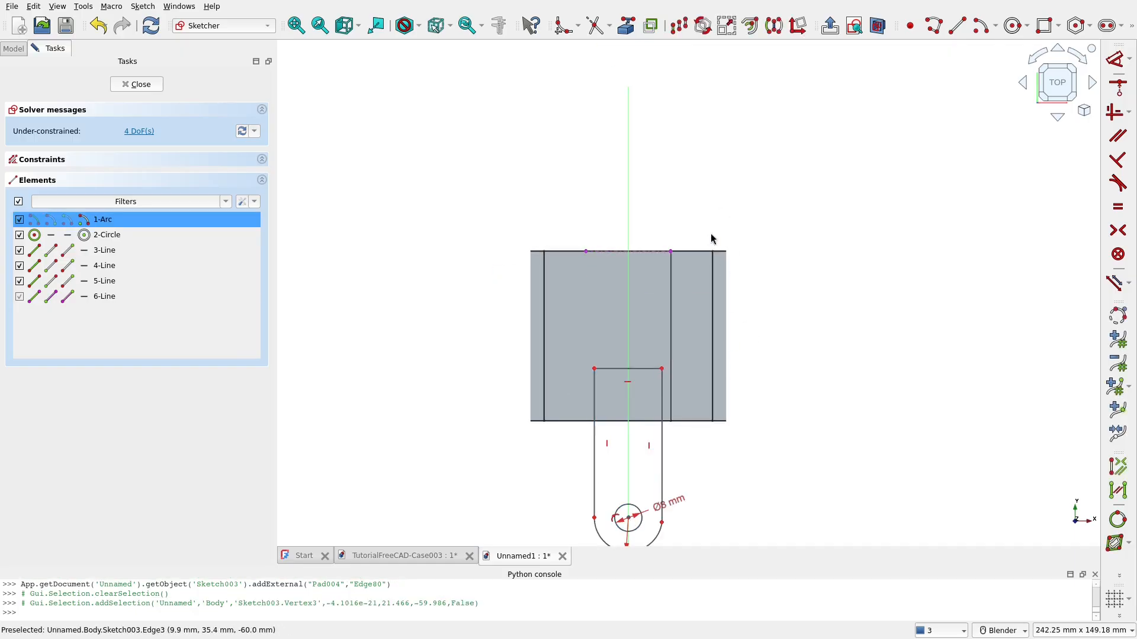
pyautogui.click(674, 255)
pyautogui.click(1128, 59)
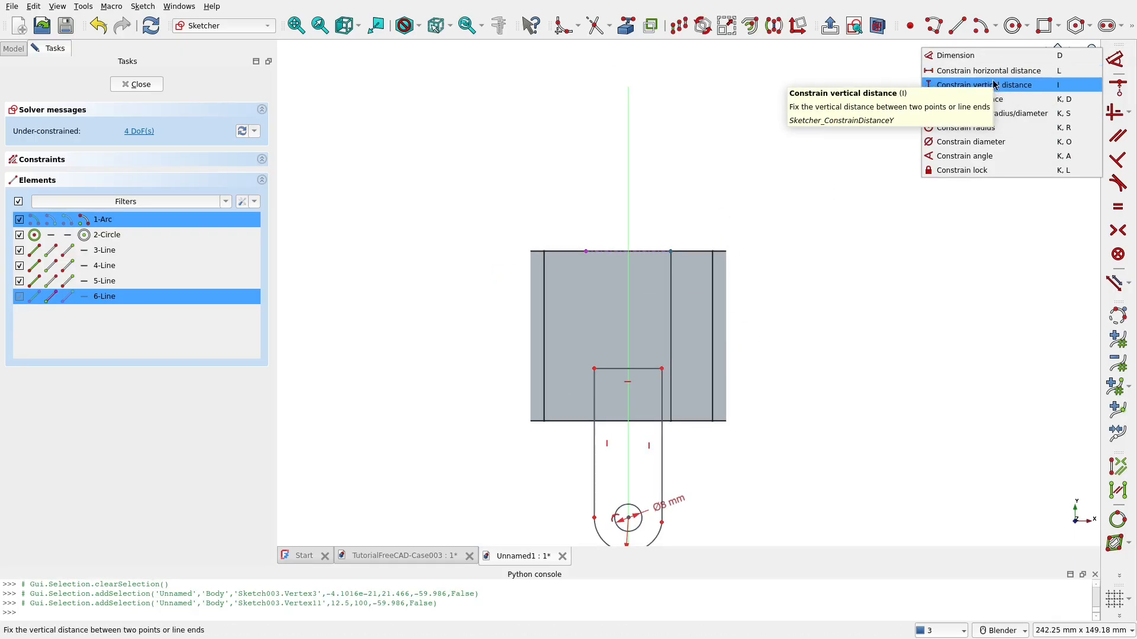
pyautogui.click(995, 84)
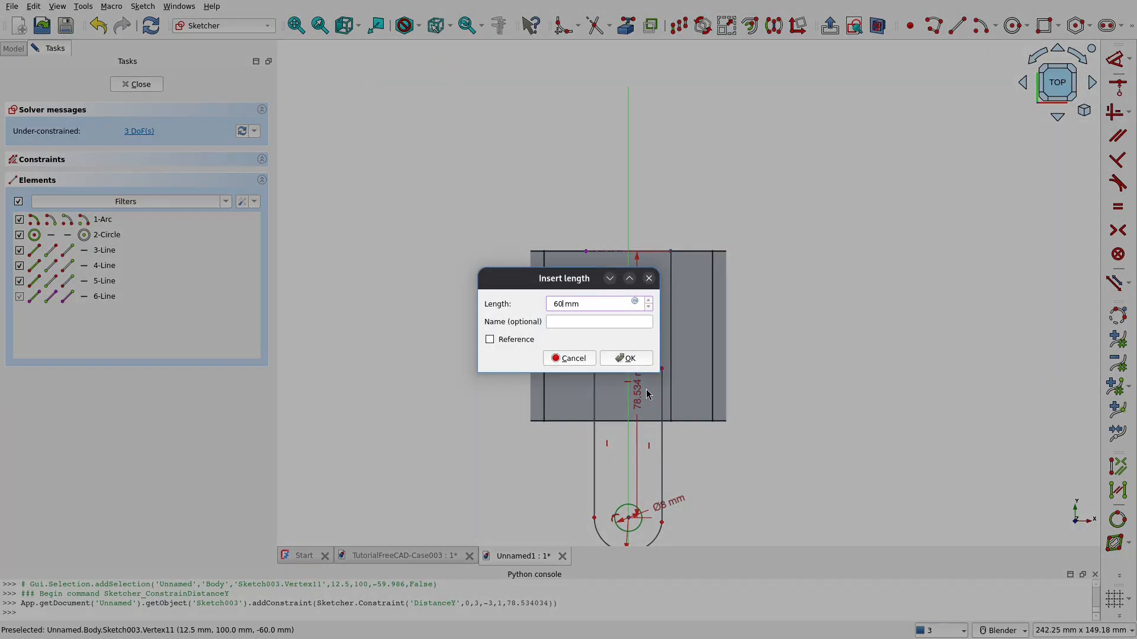
pyautogui.press('Return')
# Pull both ends of the distorted arc outward until it forms roughly a half circle around the hole
pyautogui.scroll(4, 692, 497)
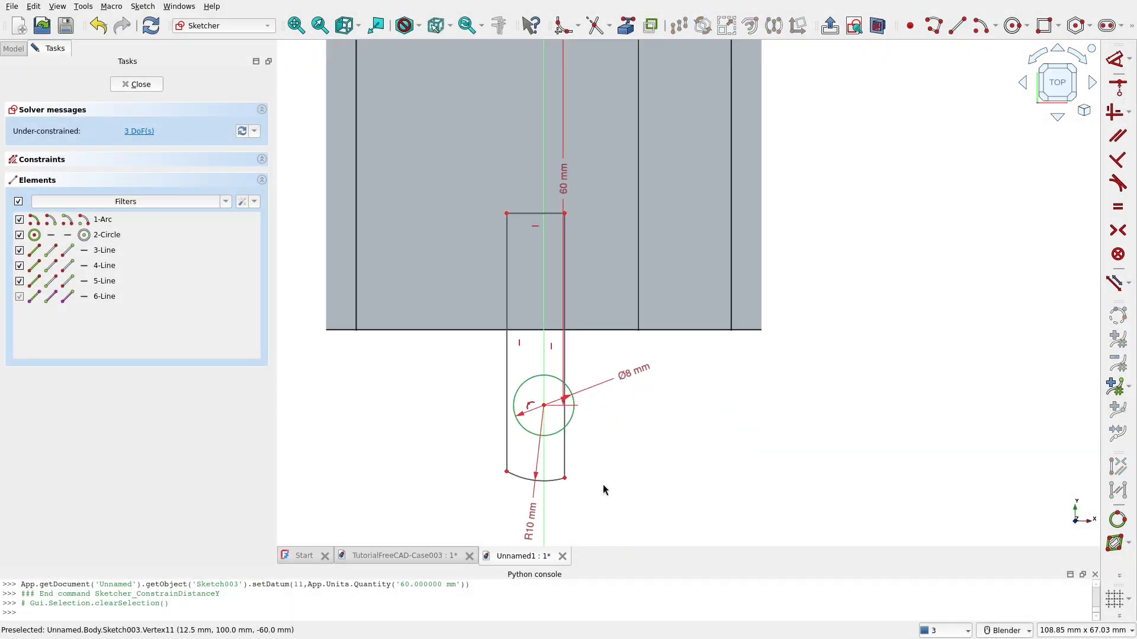
pyautogui.moveTo(565, 489); pyautogui.dragTo(619, 421)
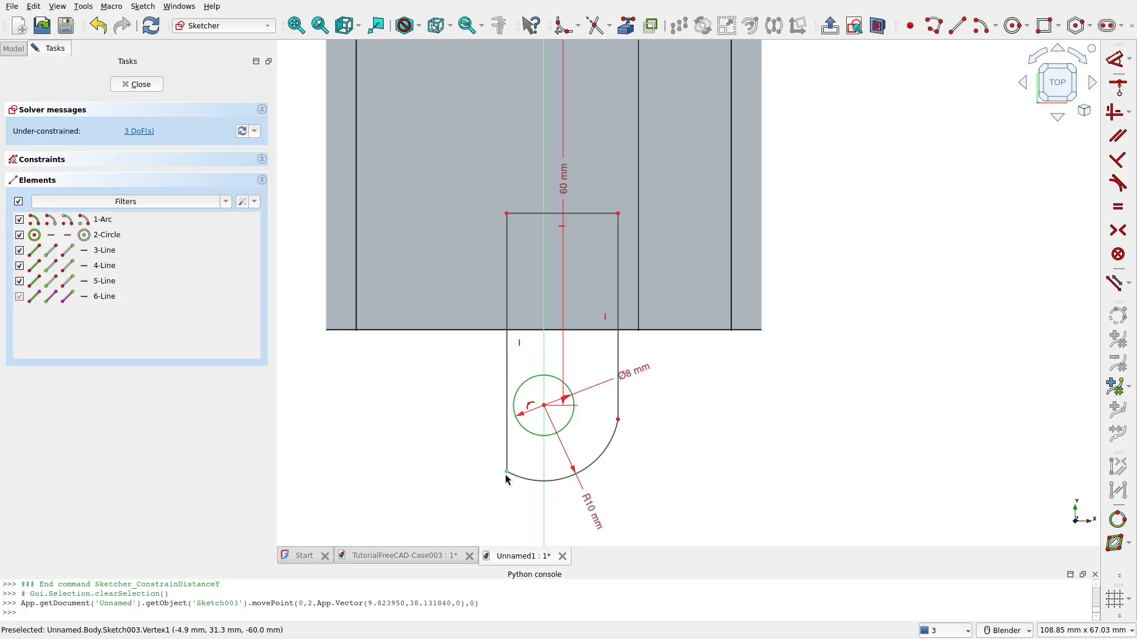
pyautogui.moveTo(506, 473); pyautogui.dragTo(469, 395)
pyautogui.moveTo(623, 421); pyautogui.dragTo(636, 385)
# Make both vertical sides of the outline tangent to the R10 arc at their shared endpoints
pyautogui.click(618, 423)
pyautogui.click(617, 345)
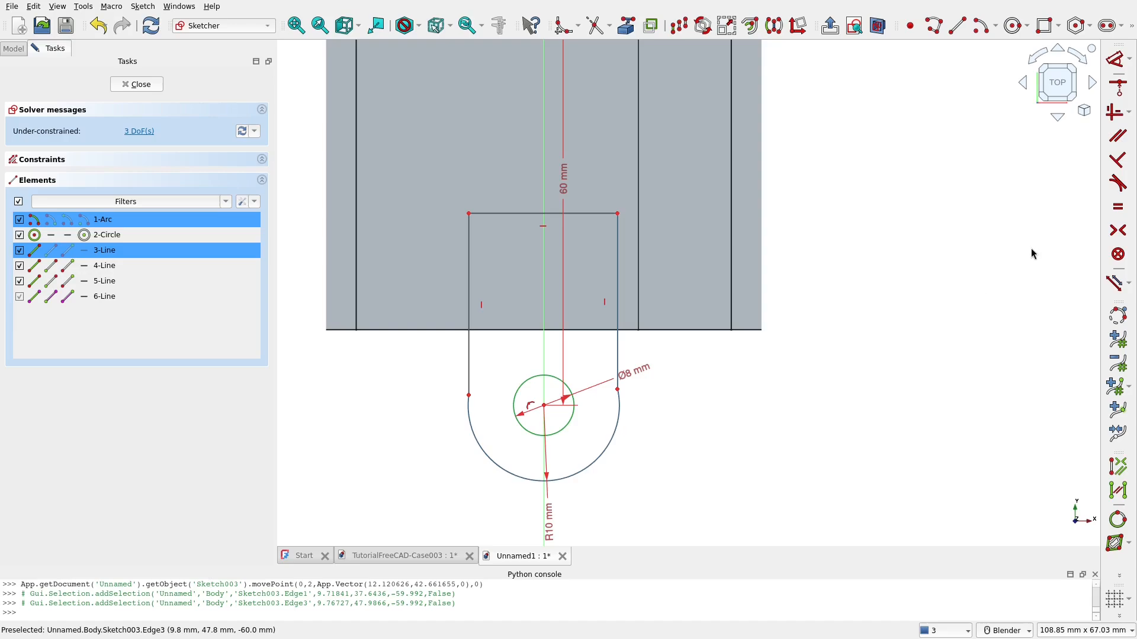
pyautogui.click(1118, 183)
pyautogui.click(575, 358)
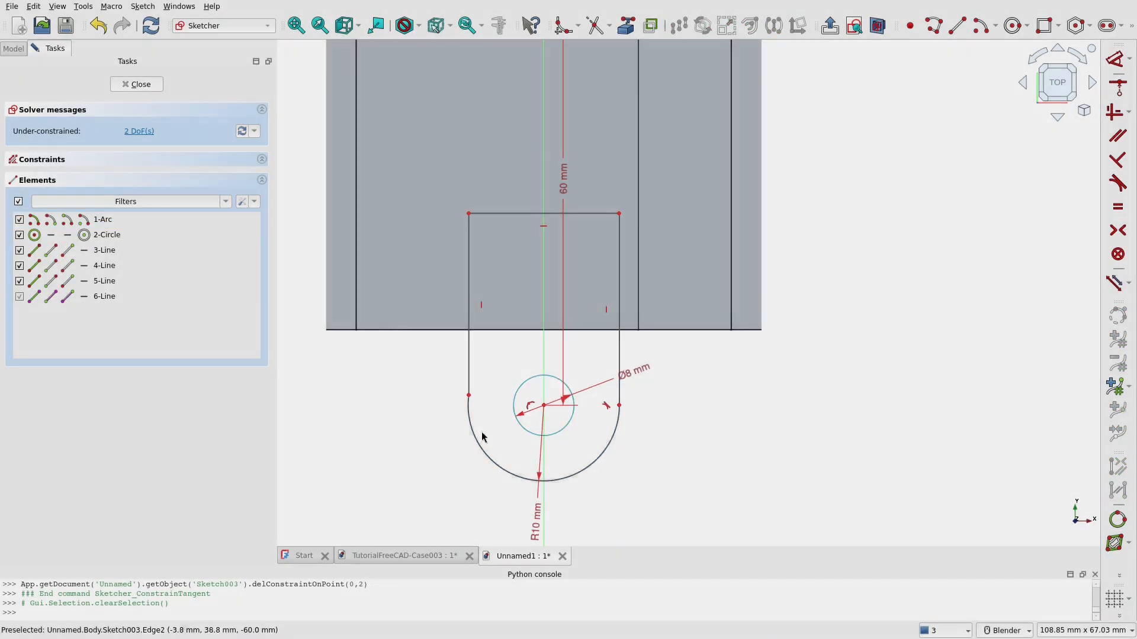
pyautogui.click(475, 443)
pyautogui.click(469, 376)
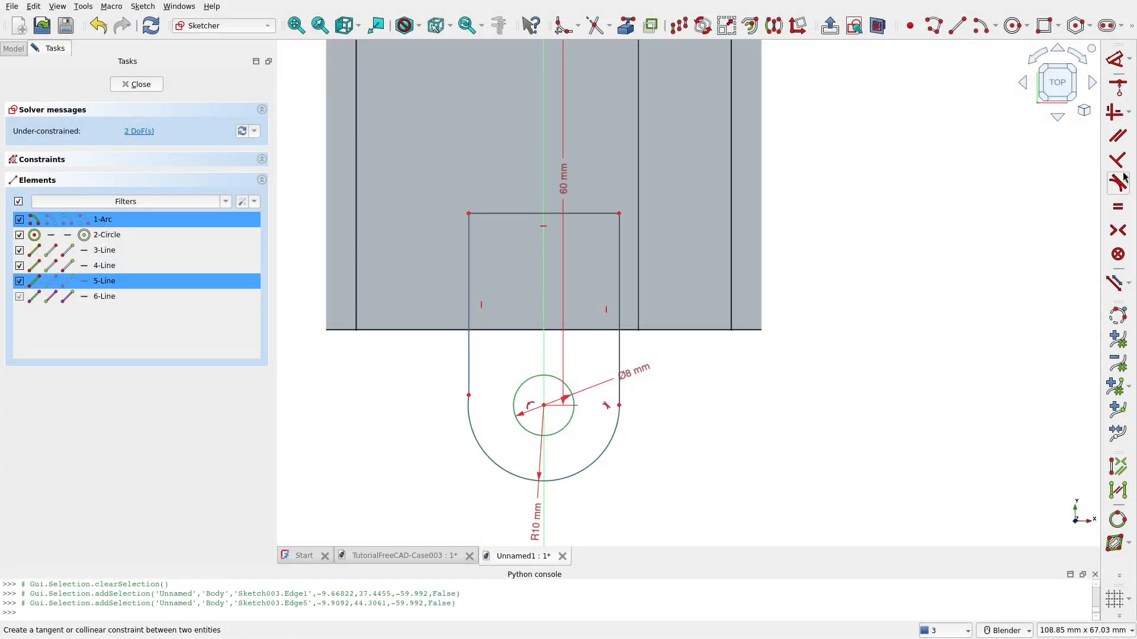
pyautogui.click(1120, 184)
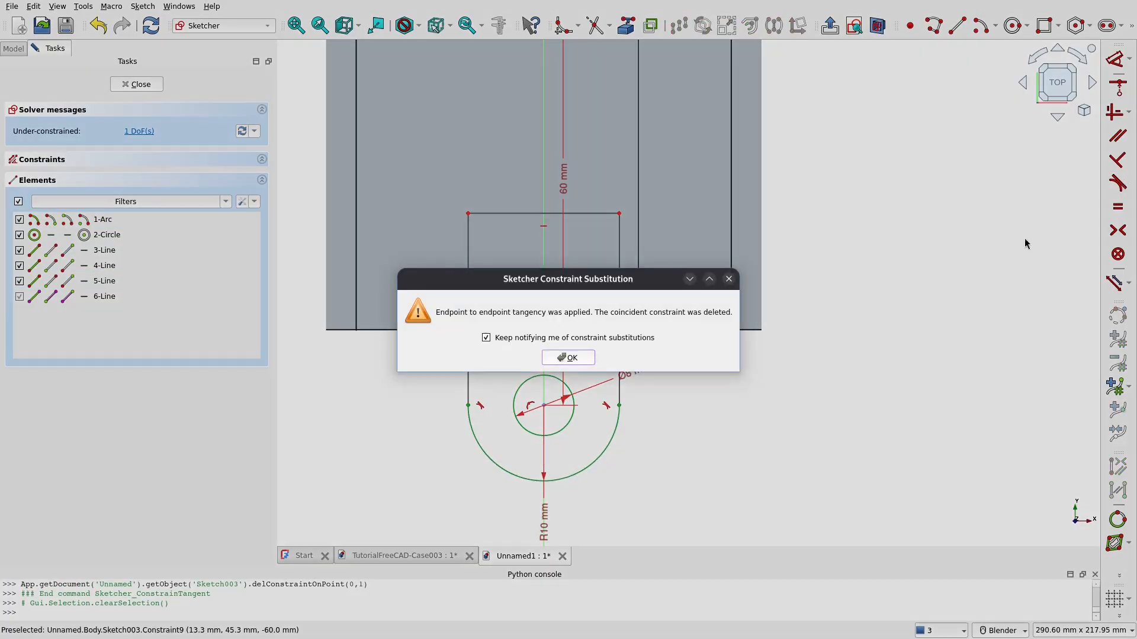
pyautogui.click(569, 358)
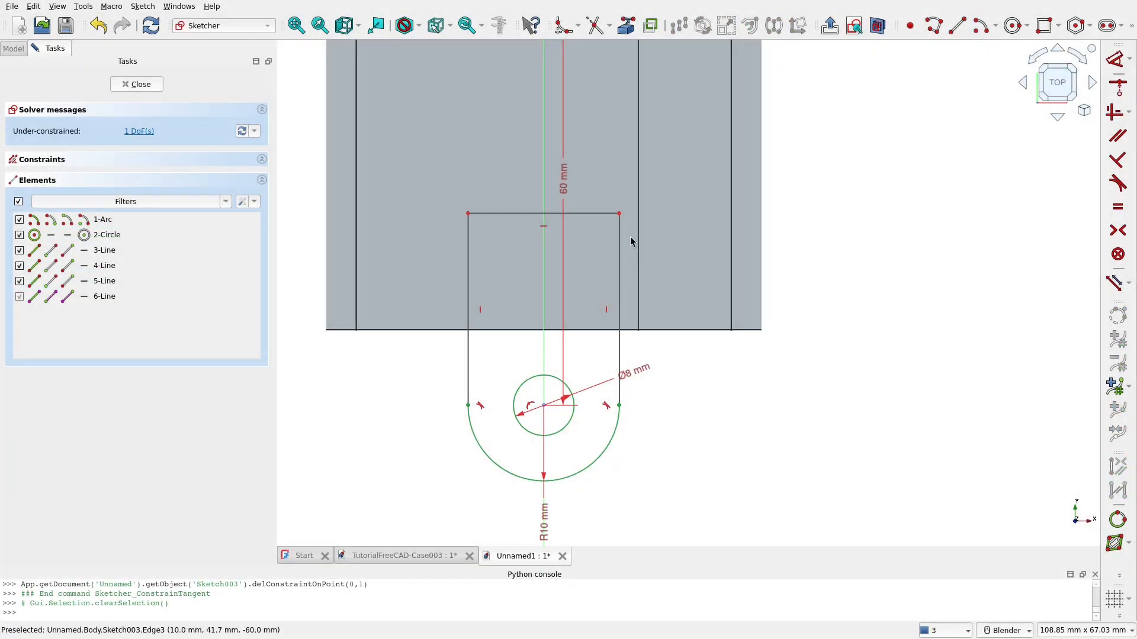
# Shorten the outline by moving its straight closing line to about Y = 57.5 mm, and leave the sketch
pyautogui.moveTo(623, 214)
pyautogui.mouseDown()
pyautogui.moveTo(610, 317)
pyautogui.moveTo(616, 273)
pyautogui.mouseUp()
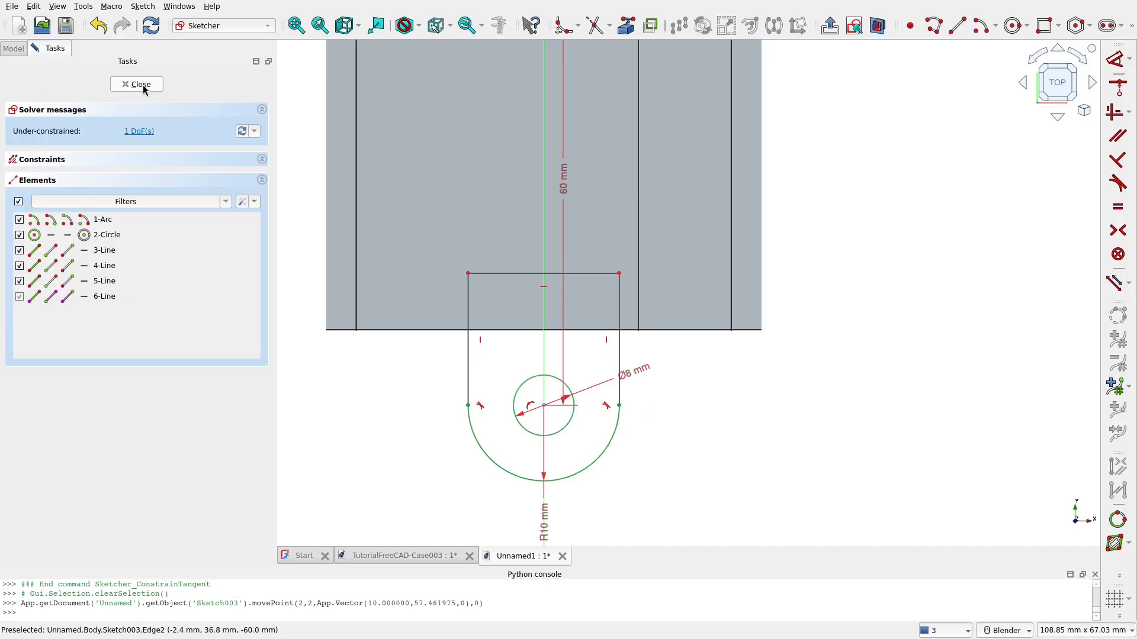
pyautogui.press('Escape')
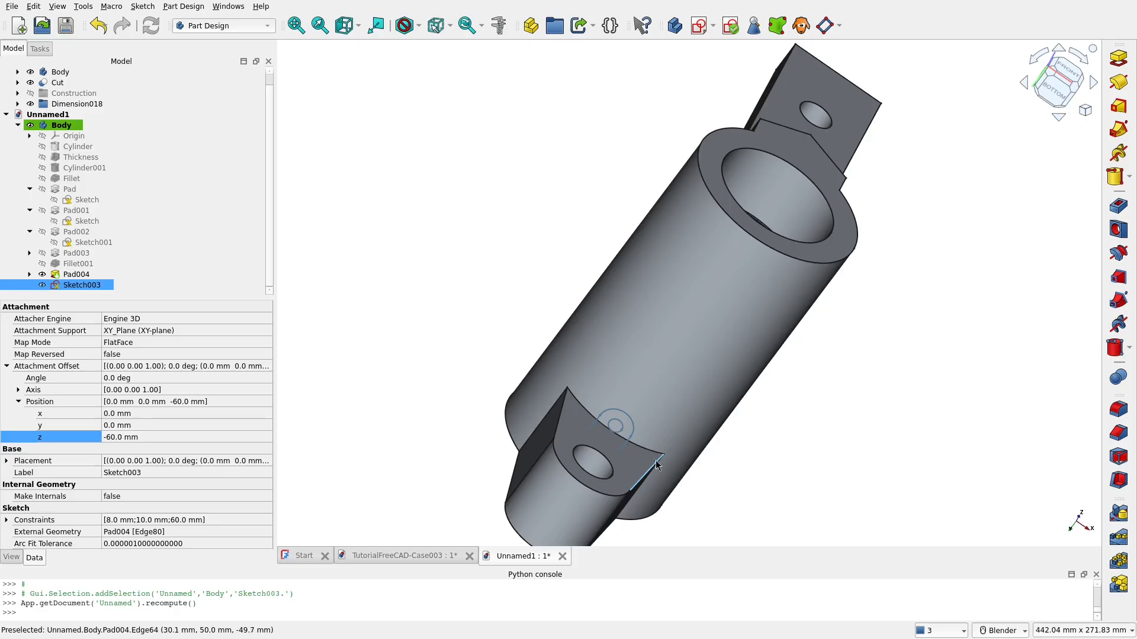
pyautogui.moveTo(662, 481); pyautogui.dragTo(696, 368, button='middle')
# Hide the solid feature Pad004 and start a pad from only the four outer edges of Sketch003, excluding the hole circle
pyautogui.click(76, 274)
pyautogui.press('space')
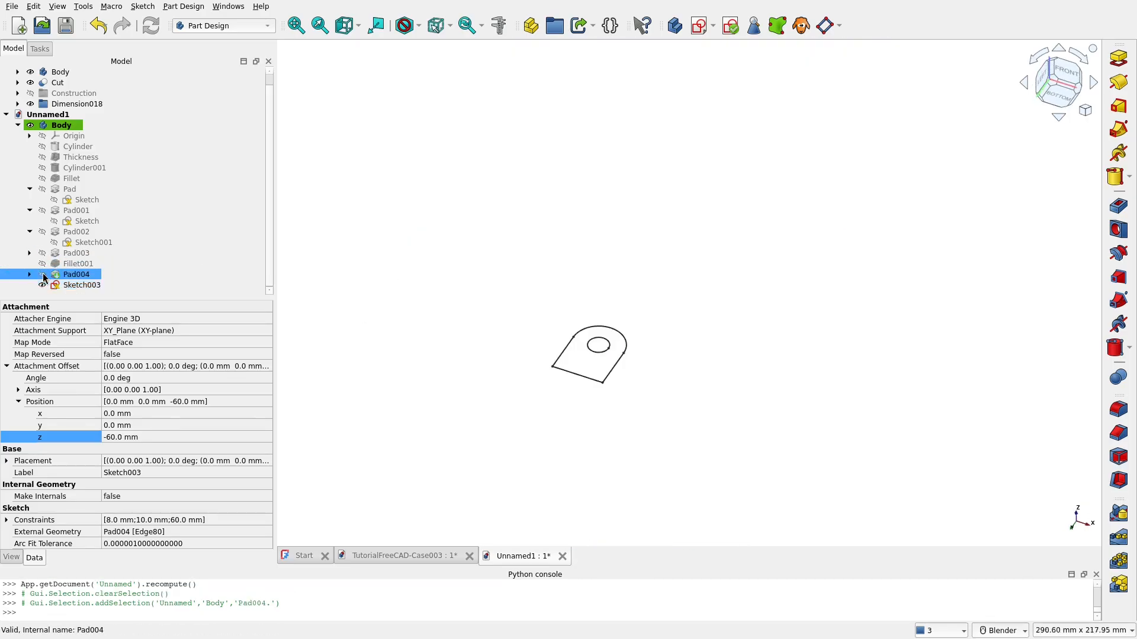
pyautogui.scroll(3, 606, 389)
pyautogui.click(548, 361)
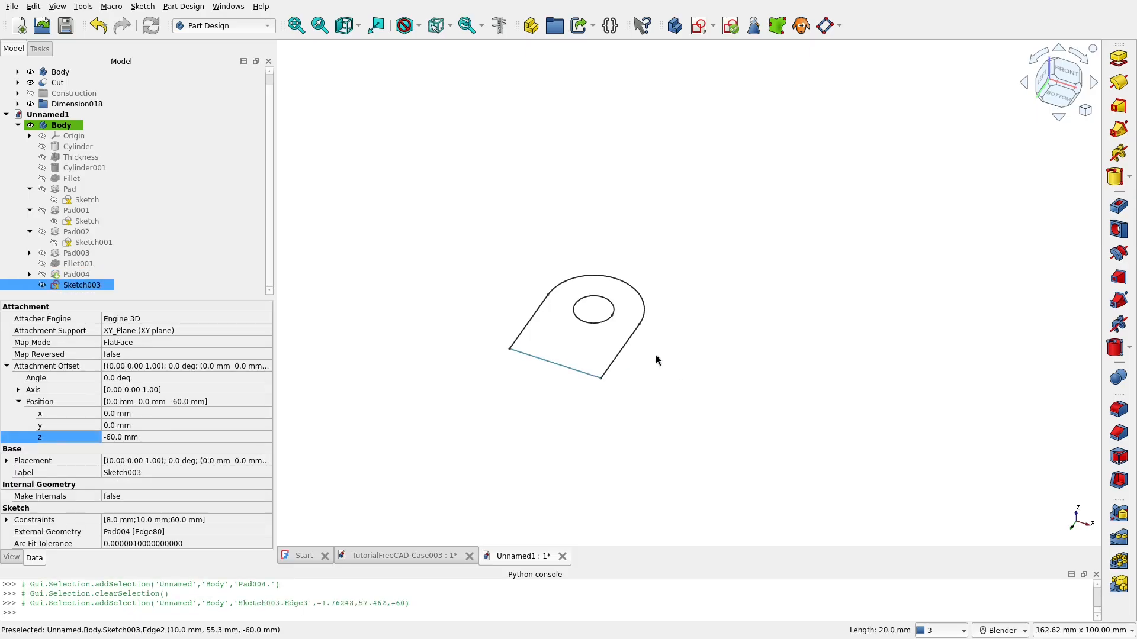
pyautogui.keyDown('ctrl'); pyautogui.click(626, 343); pyautogui.keyUp('ctrl')
pyautogui.keyDown('ctrl'); pyautogui.click(643, 296); pyautogui.keyUp('ctrl')
pyautogui.keyDown('ctrl'); pyautogui.click(537, 312); pyautogui.keyUp('ctrl')
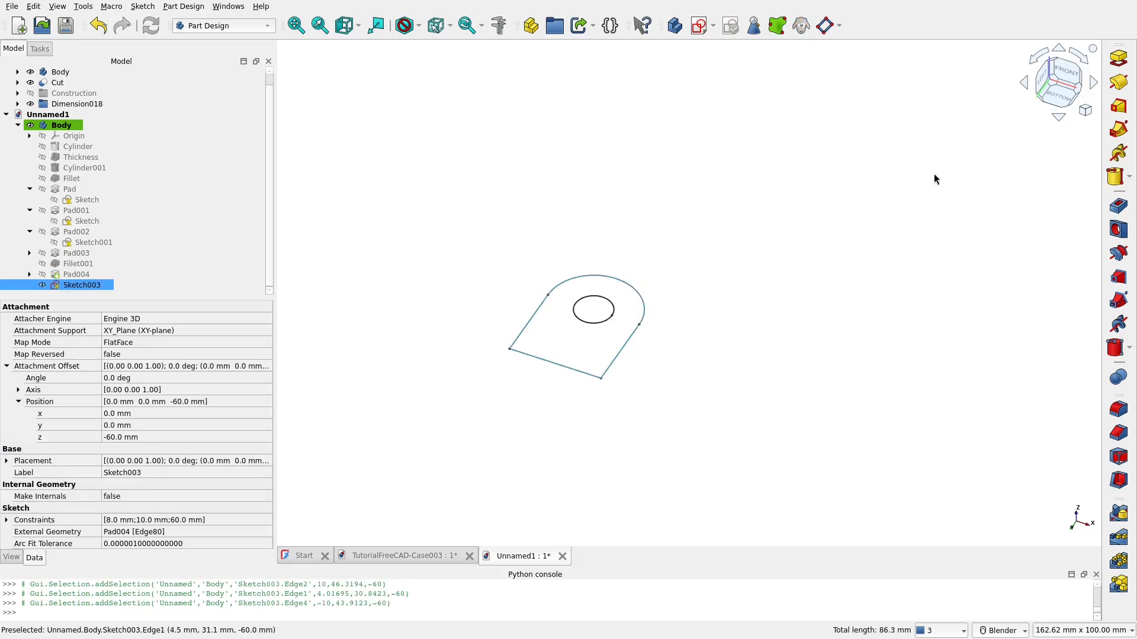
pyautogui.click(1123, 61)
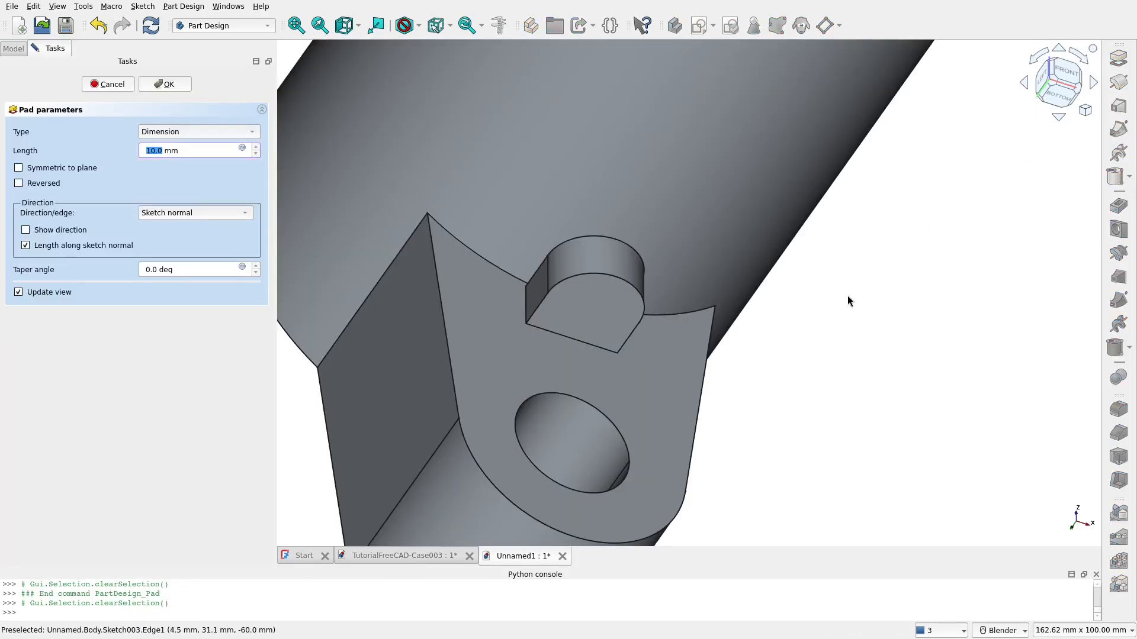
# Set the boss pad to end Up to face at the main tube's outer cylindrical surface, and accept it
pyautogui.moveTo(657, 322); pyautogui.dragTo(724, 400, button='middle')
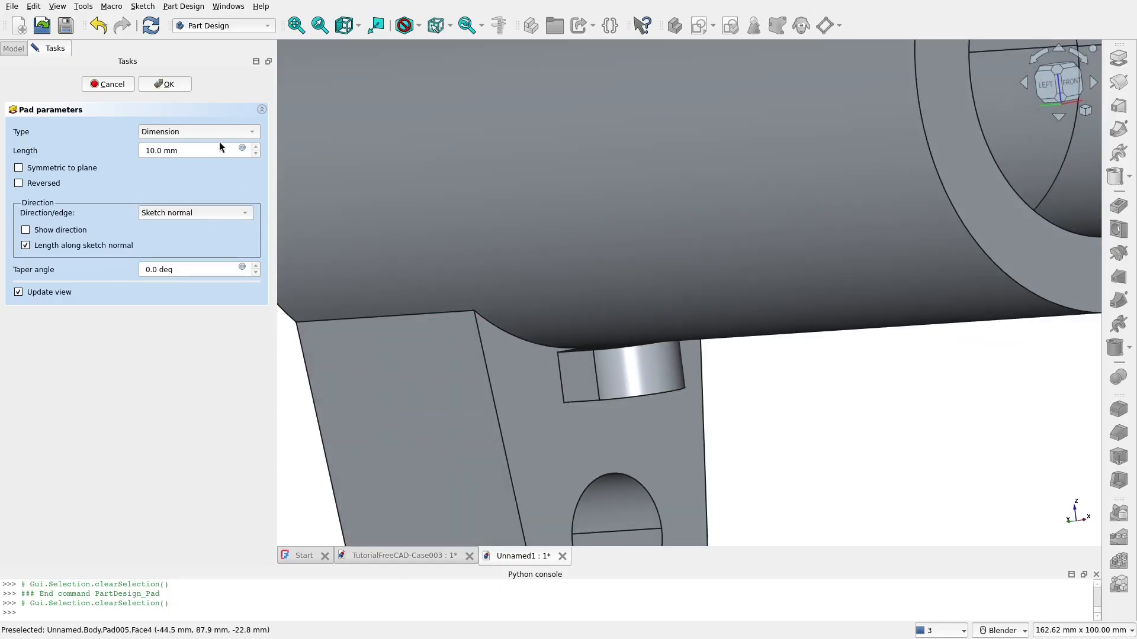
pyautogui.click(218, 134)
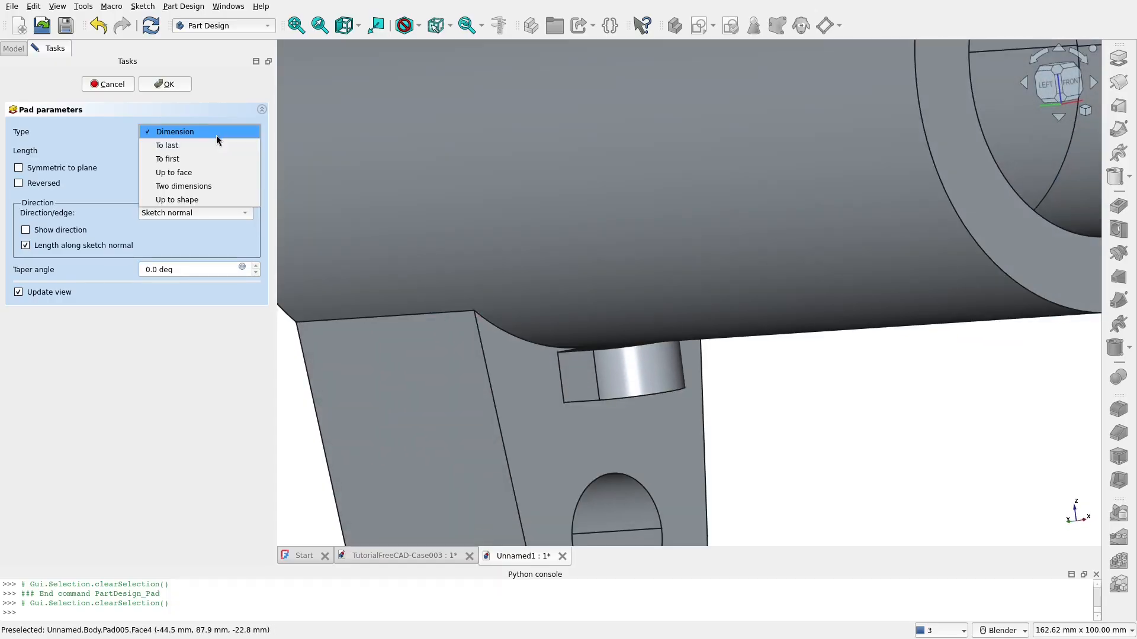
pyautogui.click(210, 173)
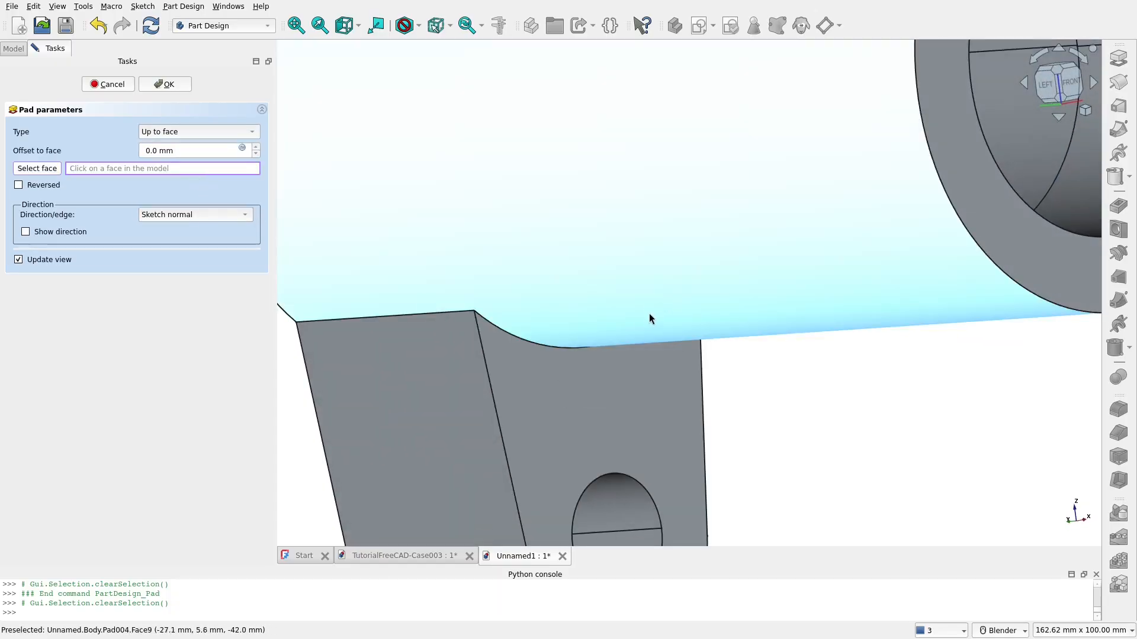
pyautogui.click(643, 323)
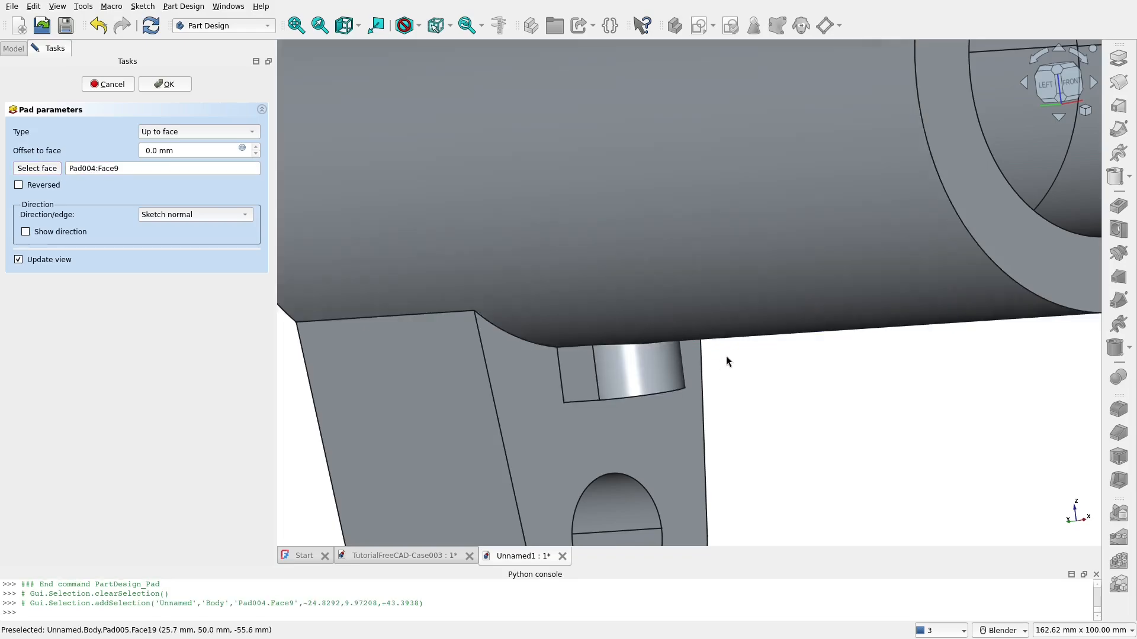
pyautogui.moveTo(727, 355); pyautogui.dragTo(679, 315, button='middle')
pyautogui.scroll(2, 670, 379)
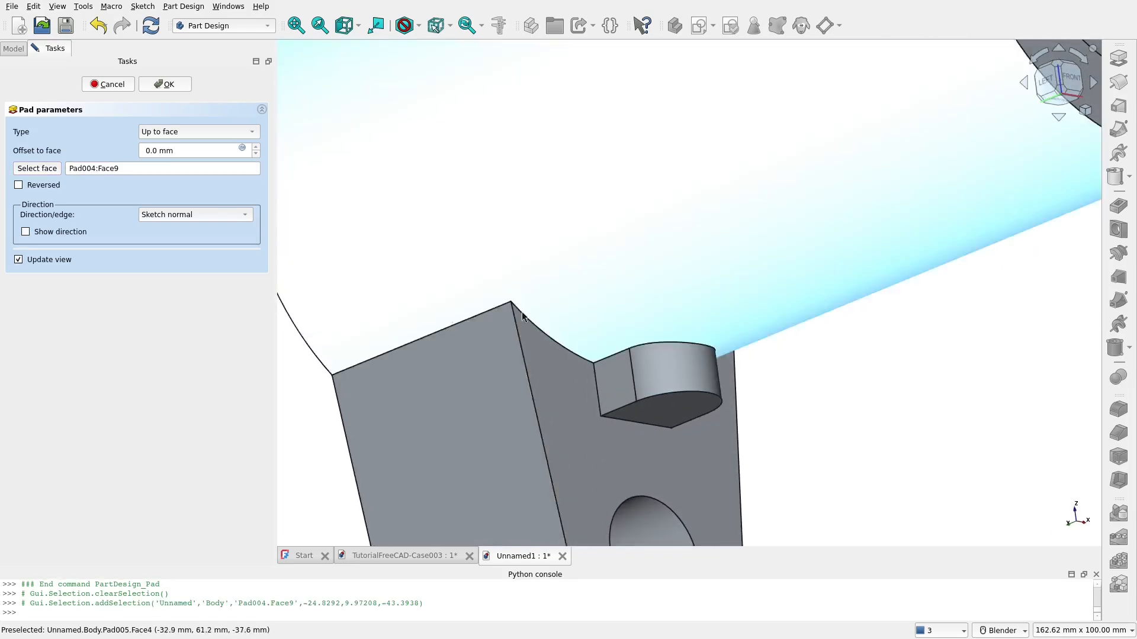
pyautogui.scroll(-2, 620, 317)
pyautogui.press('Return')
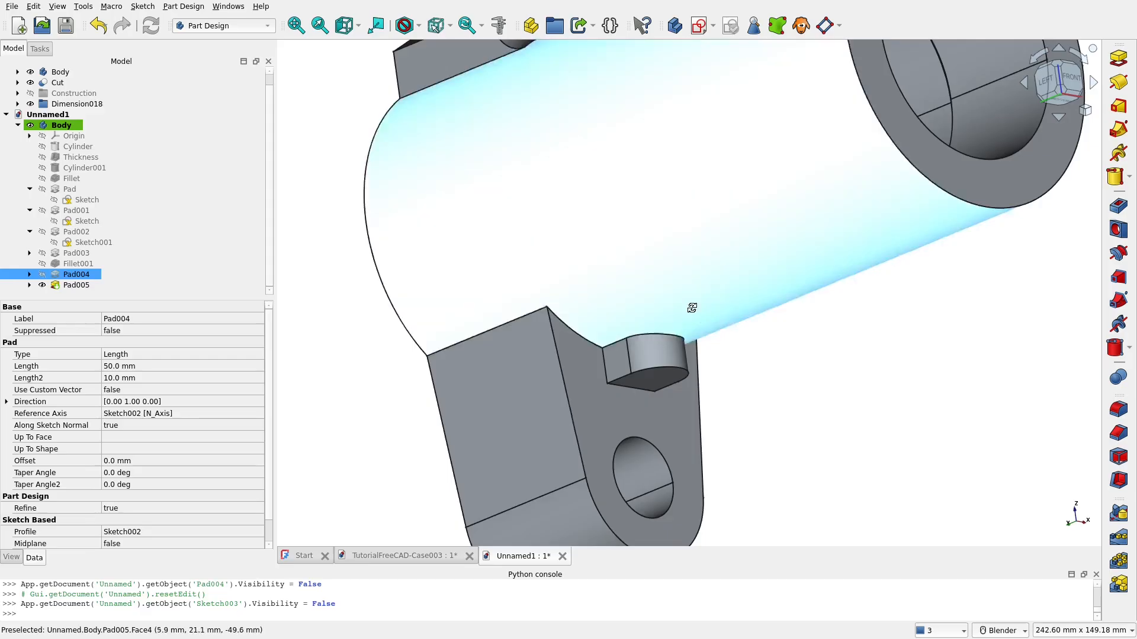
pyautogui.moveTo(717, 284); pyautogui.dragTo(642, 424, button='middle')
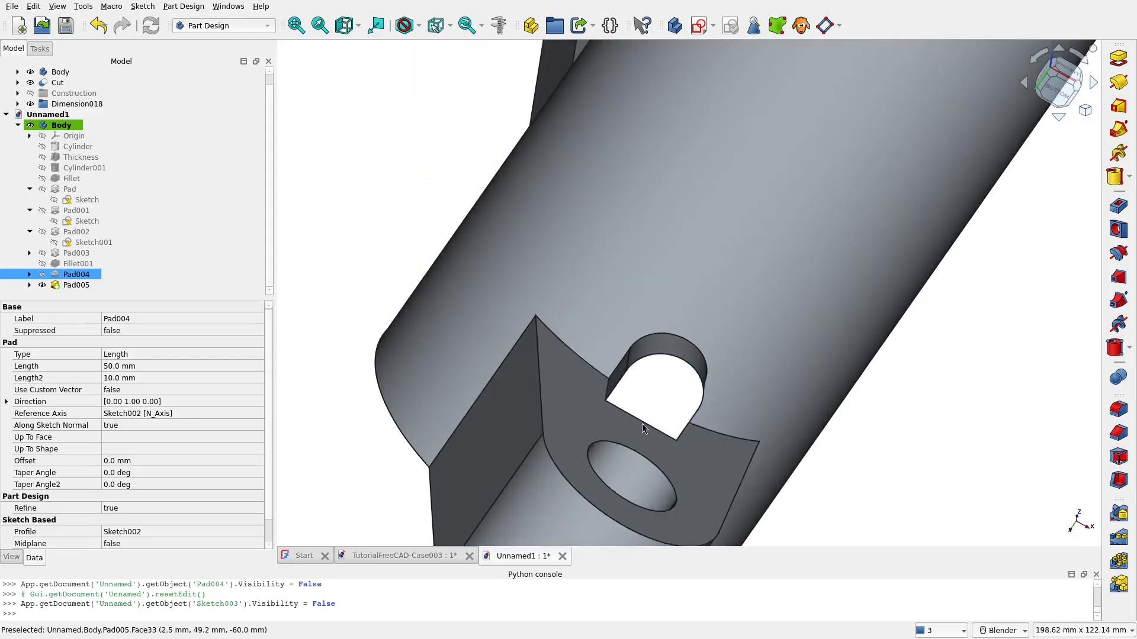
# Cut a reversed hole, 8 mm in diameter and 30 mm deep, through the small boss using only the circle of Sketch003
pyautogui.click(30, 285)
pyautogui.click(64, 289)
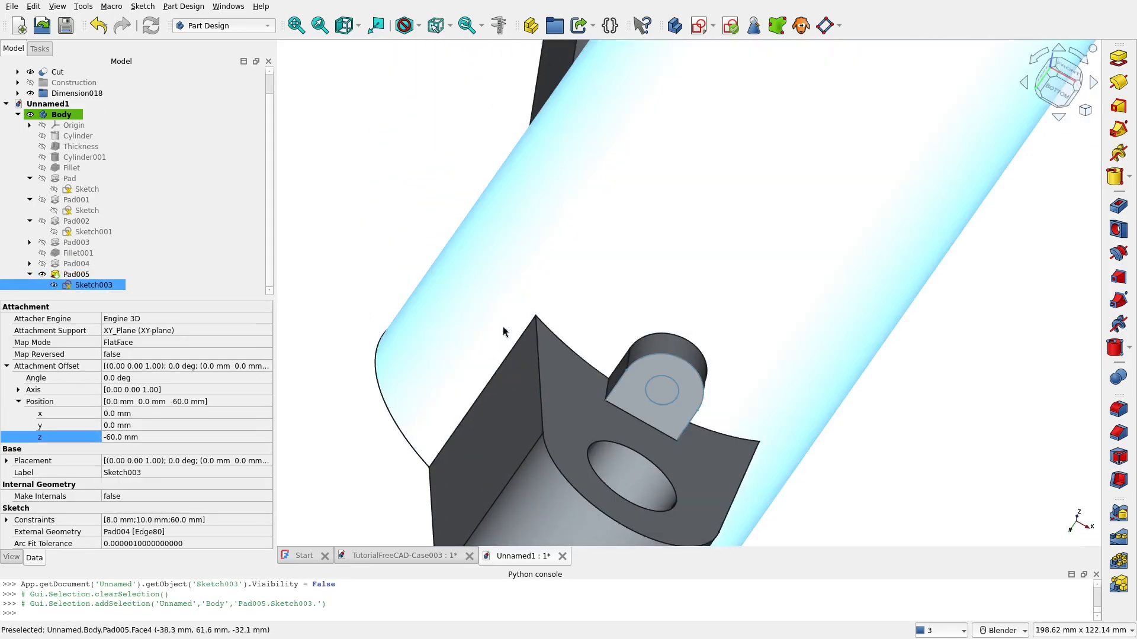
pyautogui.click(958, 413)
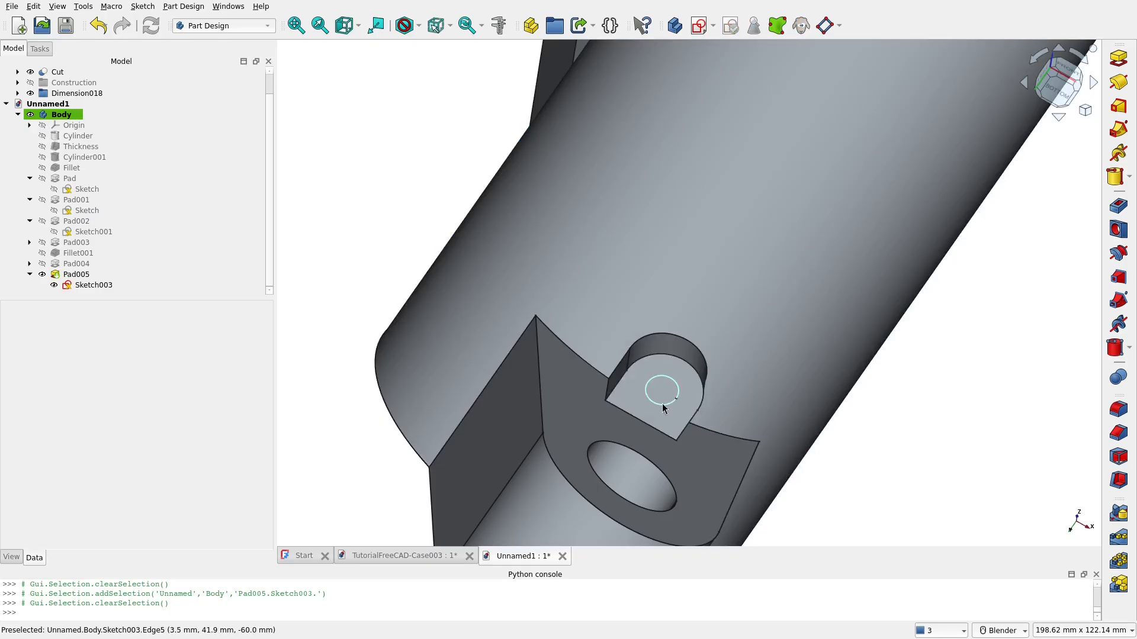
pyautogui.click(663, 407)
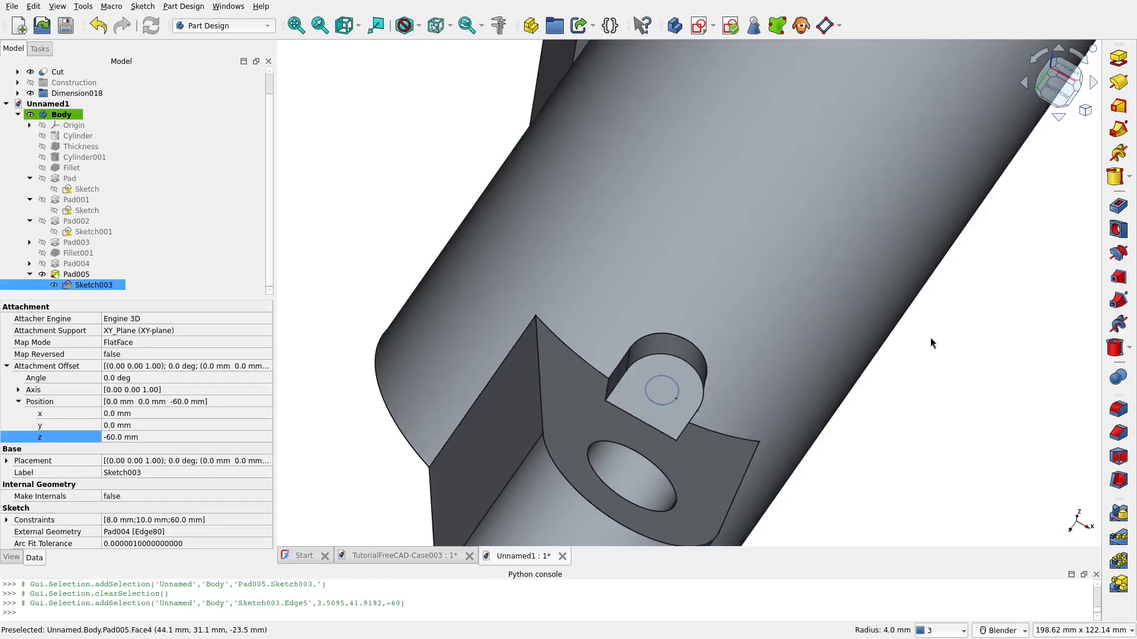
pyautogui.click(1119, 230)
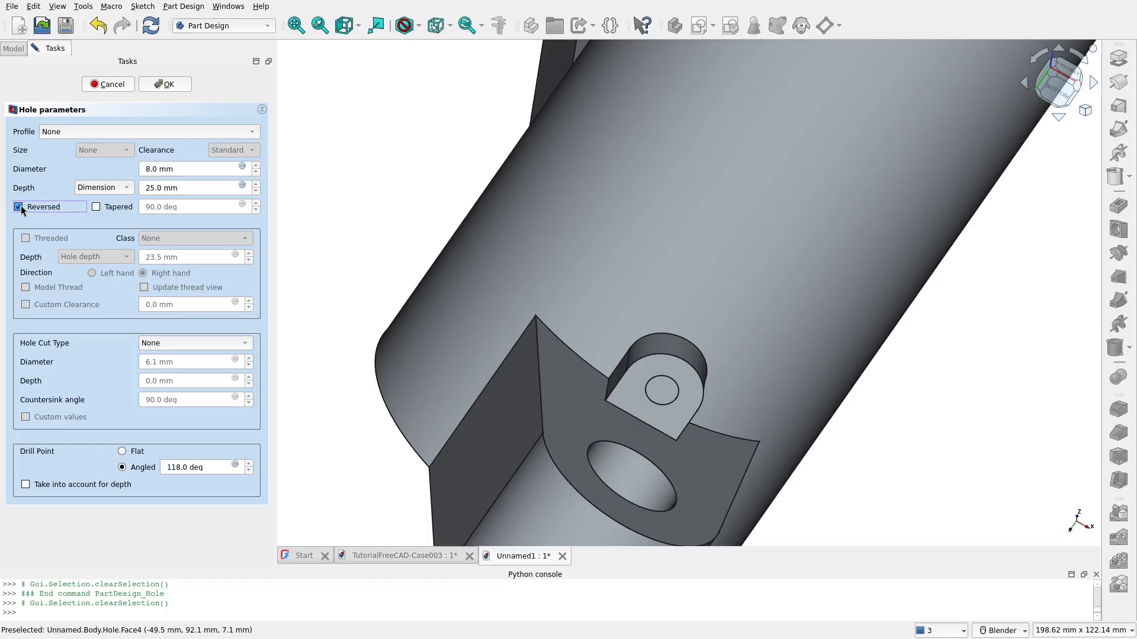
pyautogui.moveTo(678, 319)
pyautogui.mouseDown(button='middle')
pyautogui.moveTo(686, 264)
pyautogui.moveTo(713, 286)
pyautogui.moveTo(678, 336)
pyautogui.mouseUp(button='middle')
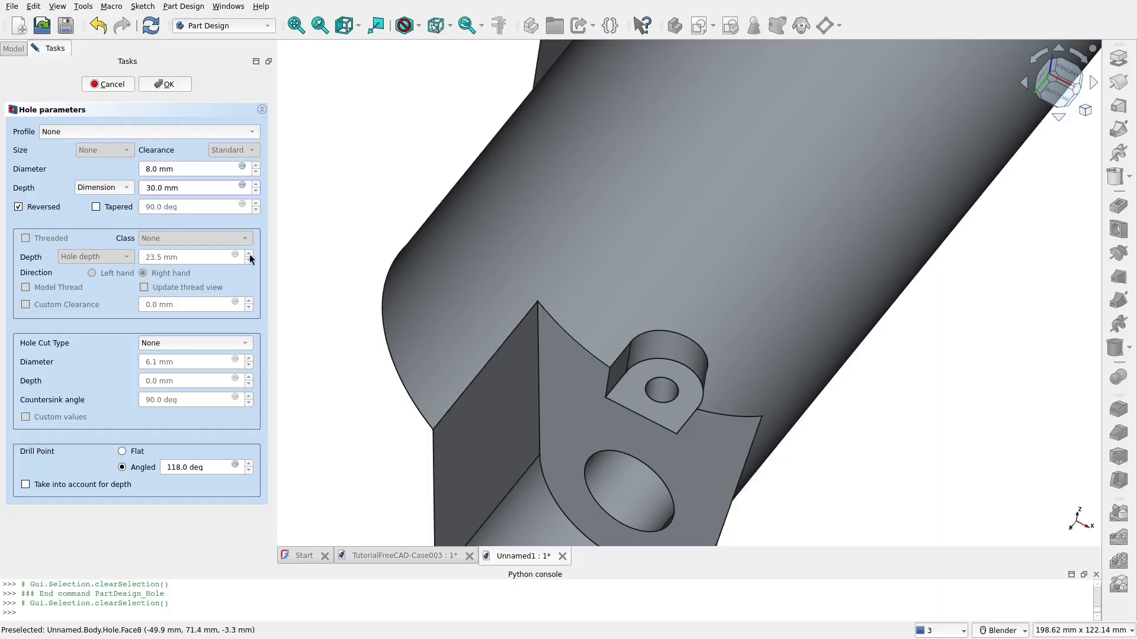
pyautogui.moveTo(681, 356); pyautogui.dragTo(1061, 278, button='middle')
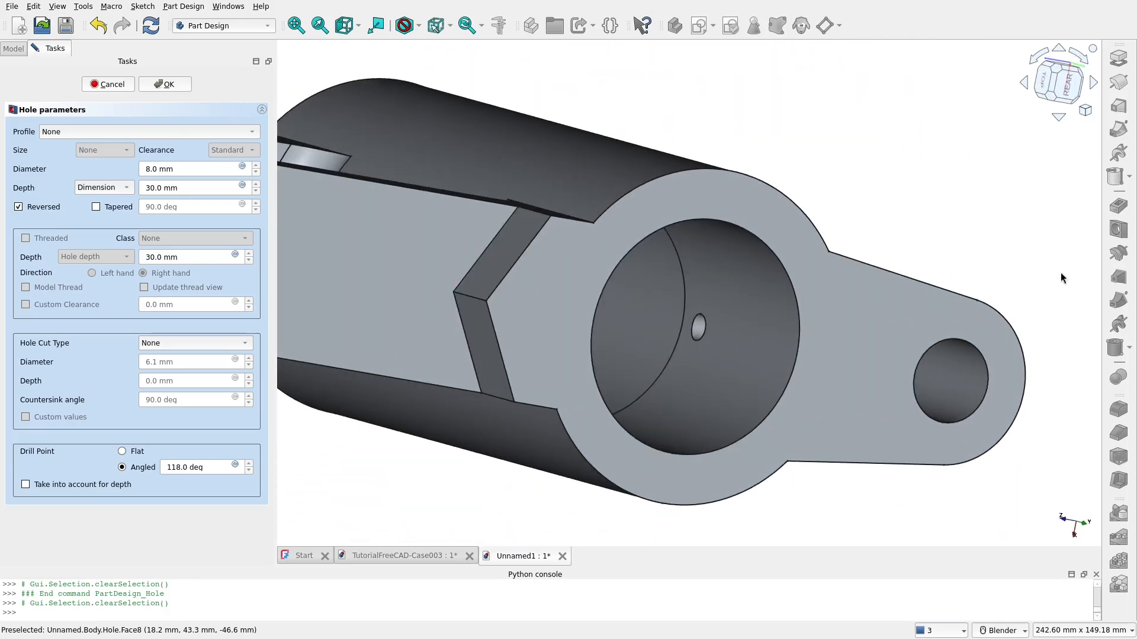
pyautogui.scroll(-2, 672, 292)
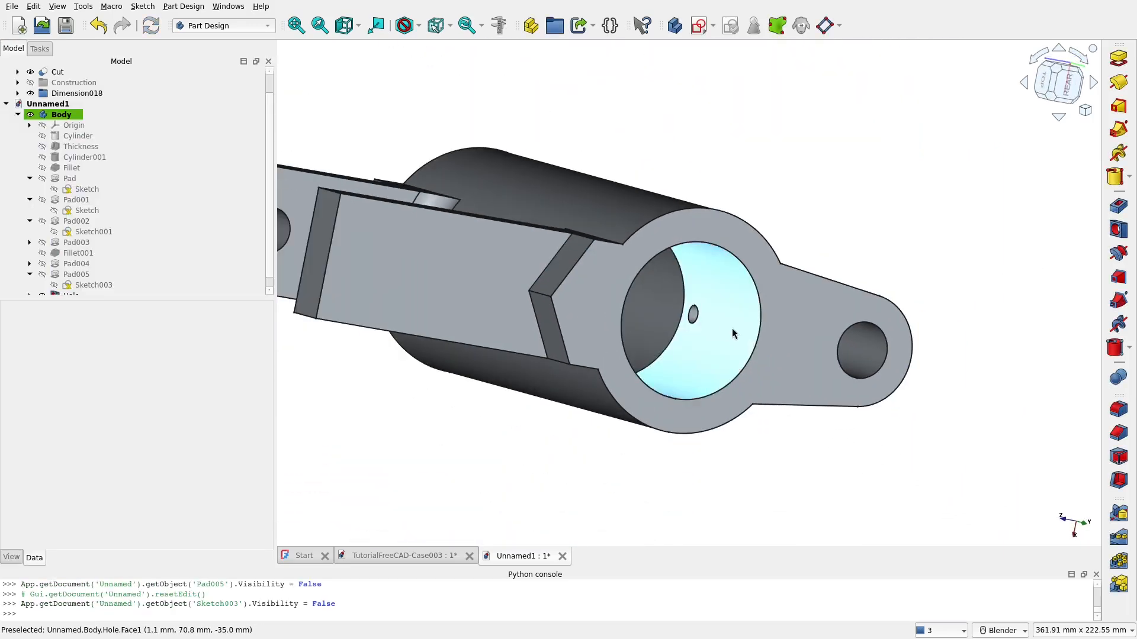
# Examine the drilled boss from several sides and compare it with the dimensioned section in the TutorialFreeCAD-Case003 document
pyautogui.moveTo(732, 329); pyautogui.dragTo(492, 454, button='middle')
pyautogui.scroll(-3, 615, 388)
pyautogui.moveTo(608, 418); pyautogui.dragTo(708, 389, button='middle')
pyautogui.scroll(2, 711, 355)
pyautogui.scroll(-2, 712, 328)
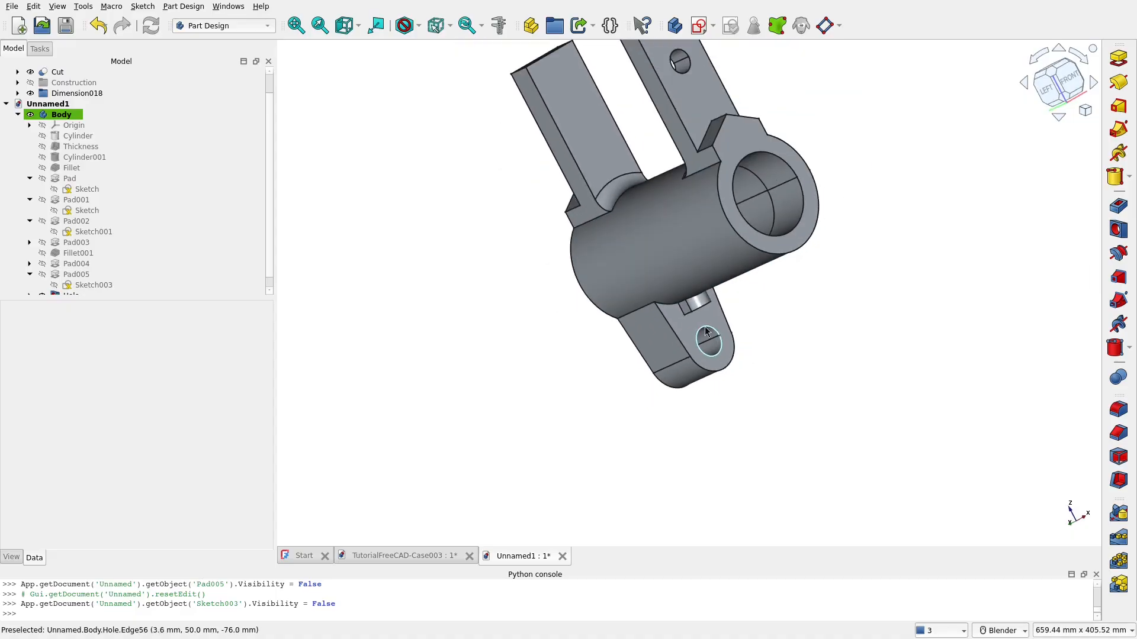
pyautogui.moveTo(712, 328); pyautogui.dragTo(787, 304, button='middle')
pyautogui.scroll(3, 668, 327)
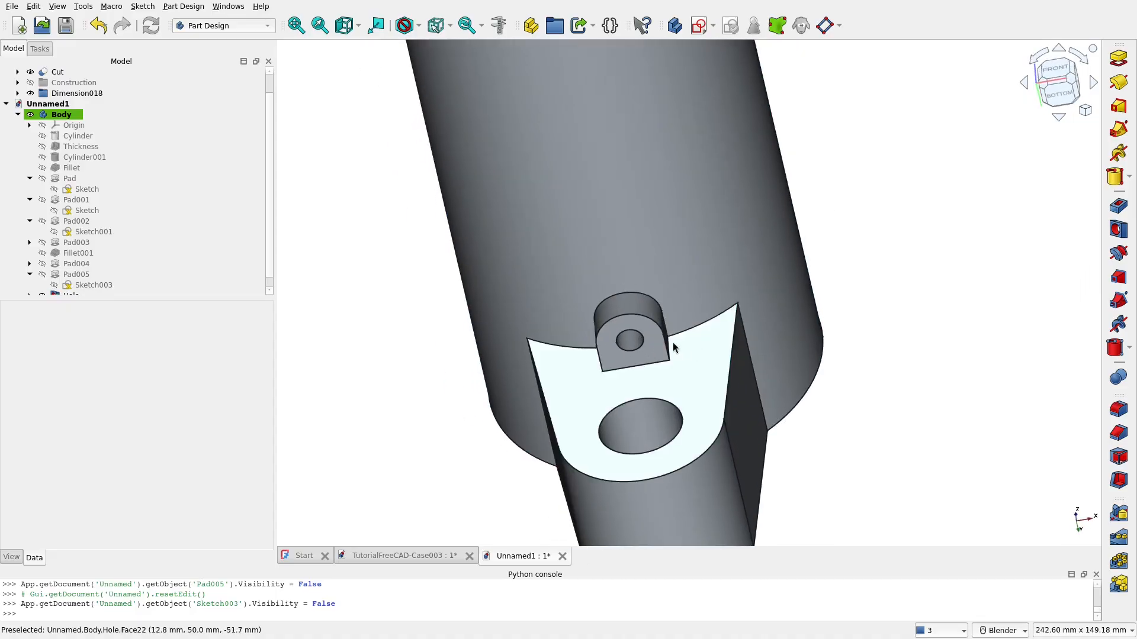
pyautogui.click(402, 555)
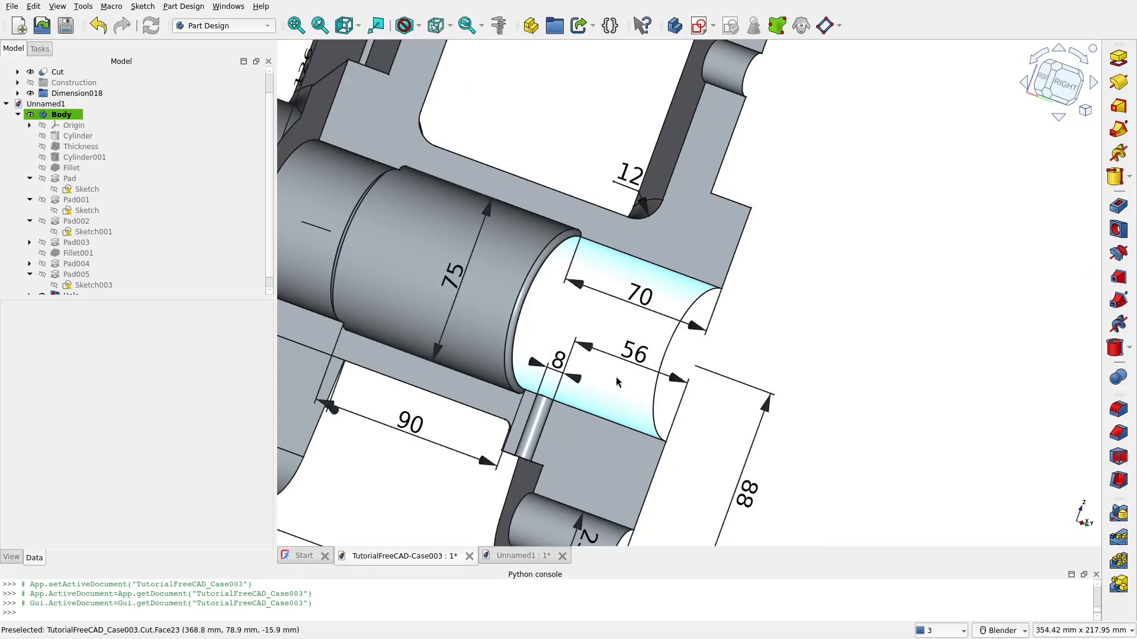
pyautogui.scroll(-2, 619, 375)
pyautogui.moveTo(619, 376); pyautogui.dragTo(743, 398, button='middle')
pyautogui.click(538, 554)
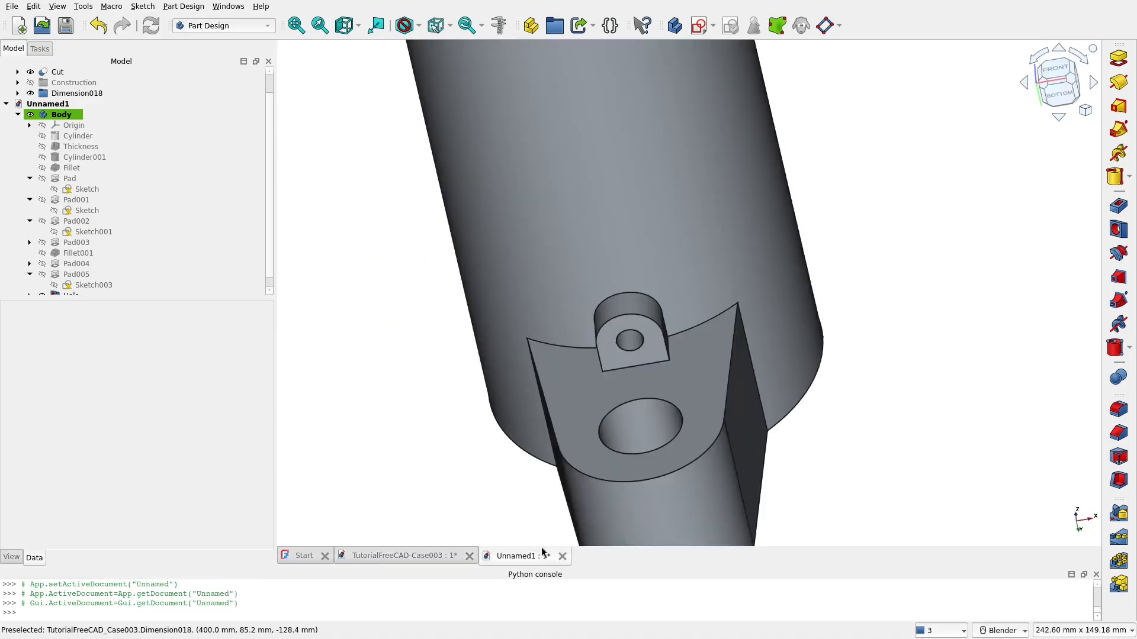
# Fillet the five edges where the lower lug and boss meet each other and the tube with a 12 mm radius
pyautogui.moveTo(642, 363); pyautogui.dragTo(724, 424, button='middle')
pyautogui.scroll(2, 581, 361)
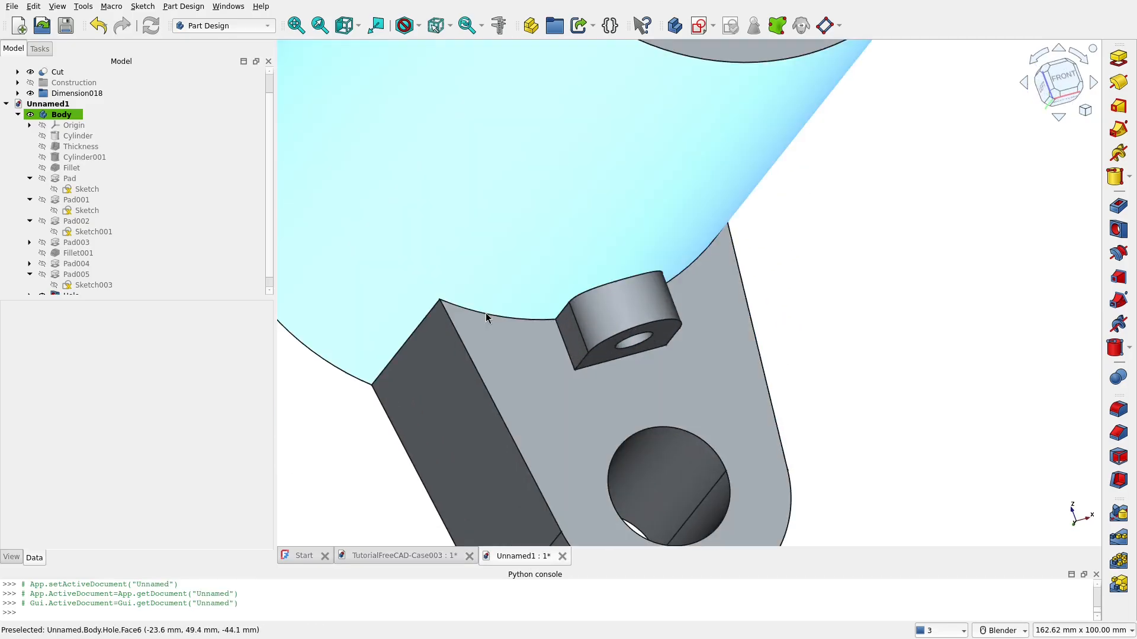
pyautogui.moveTo(543, 305); pyautogui.dragTo(529, 296, button='middle')
pyautogui.scroll(2, 528, 297)
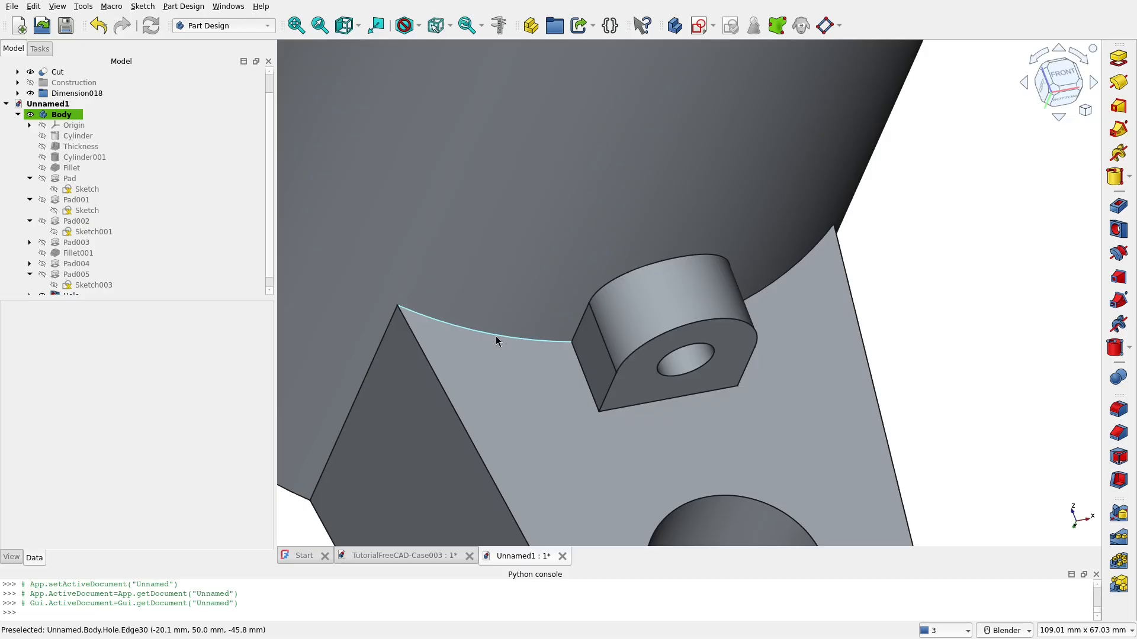
pyautogui.click(501, 336)
pyautogui.click(580, 372)
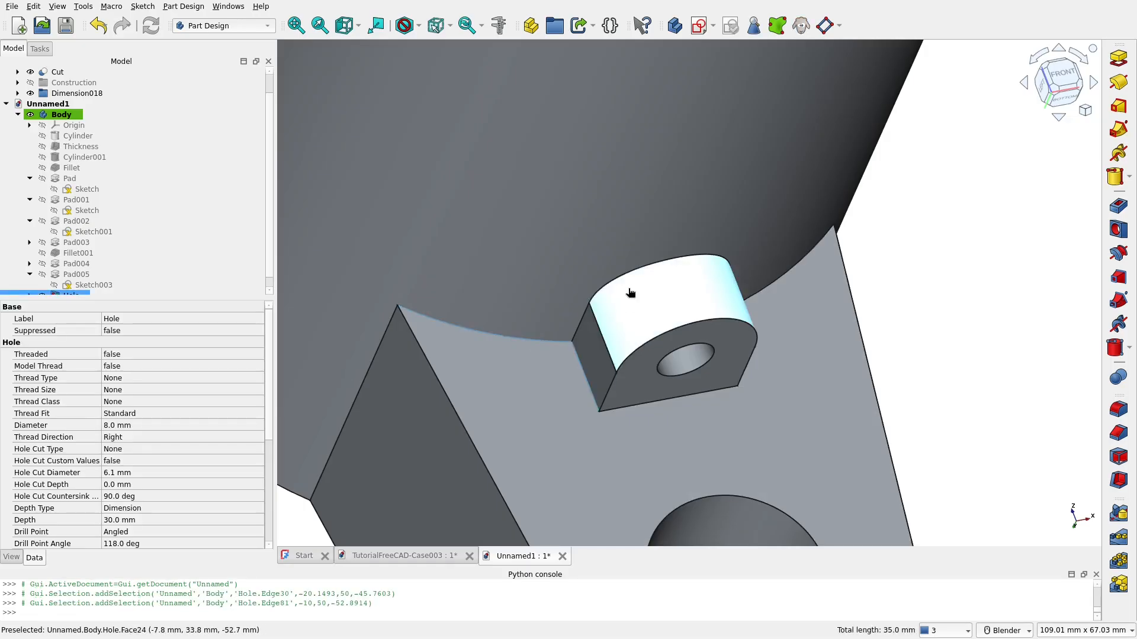
pyautogui.click(734, 314)
pyautogui.moveTo(733, 313); pyautogui.dragTo(762, 340, button='middle')
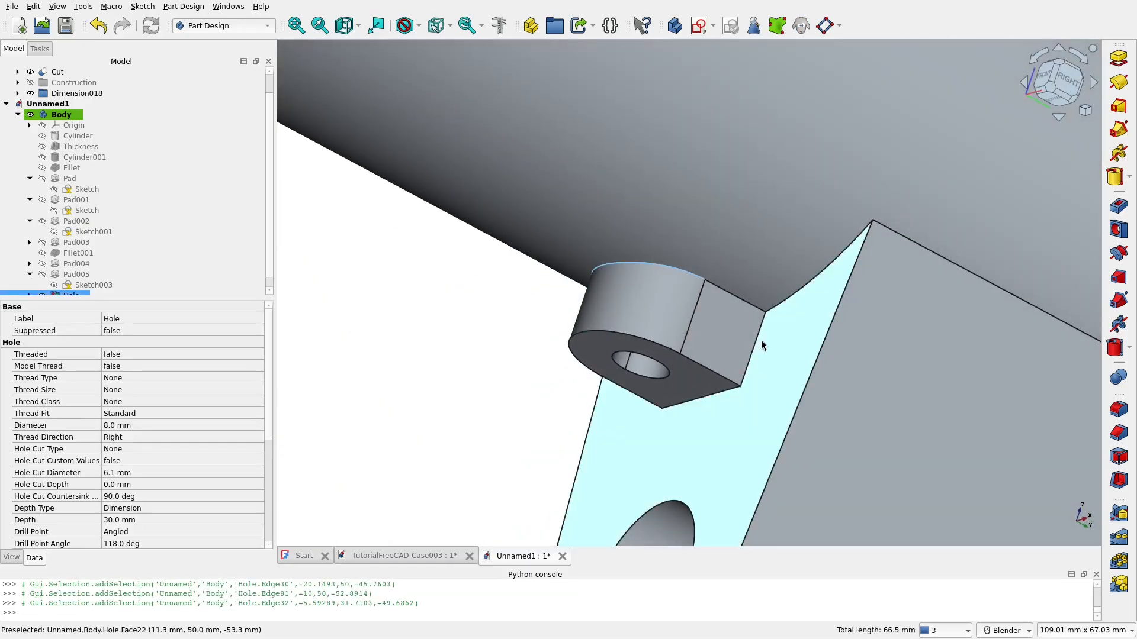
pyautogui.click(756, 346)
pyautogui.click(751, 301)
pyautogui.scroll(-3, 751, 301)
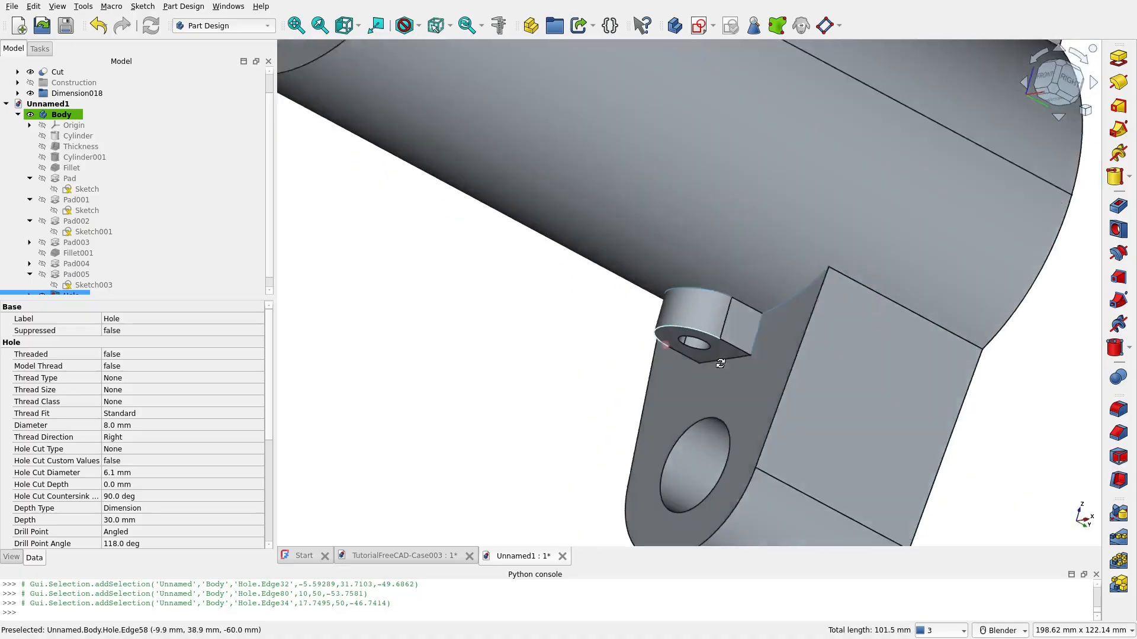
pyautogui.moveTo(656, 325); pyautogui.dragTo(788, 338, button='middle')
pyautogui.click(1118, 408)
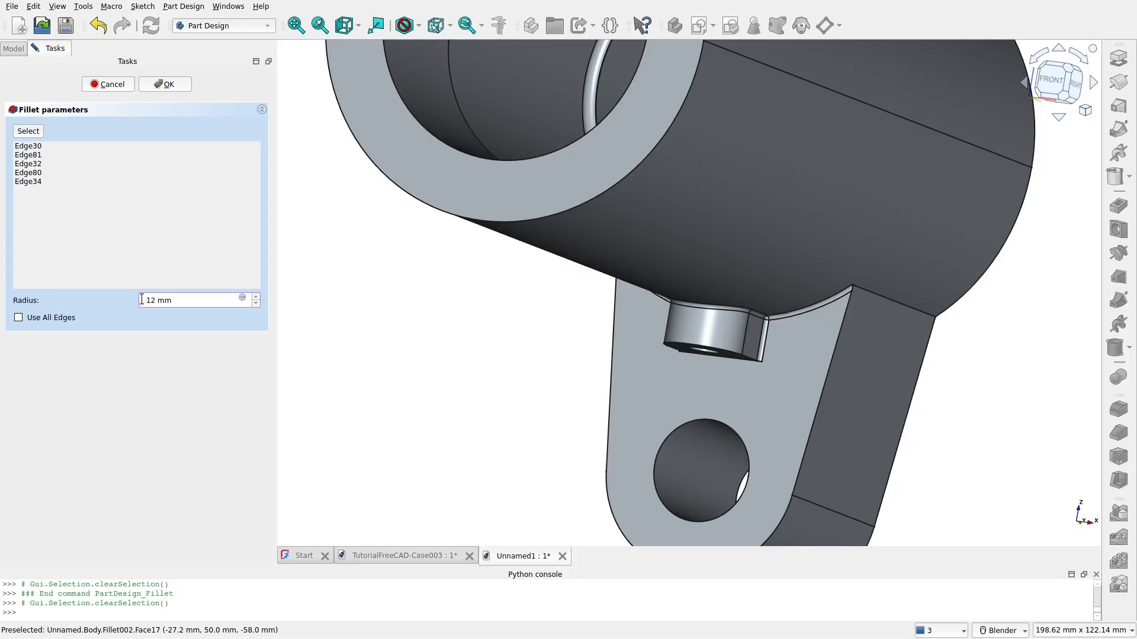
pyautogui.press('Return')
# Examine the new fillet around the boss up close and the whole bracket from above
pyautogui.scroll(-2, 671, 380)
pyautogui.moveTo(692, 338); pyautogui.dragTo(812, 242, button='middle')
pyautogui.scroll(-5, 723, 364)
pyautogui.moveTo(720, 343); pyautogui.dragTo(699, 400, button='middle')
pyautogui.scroll(5, 698, 398)
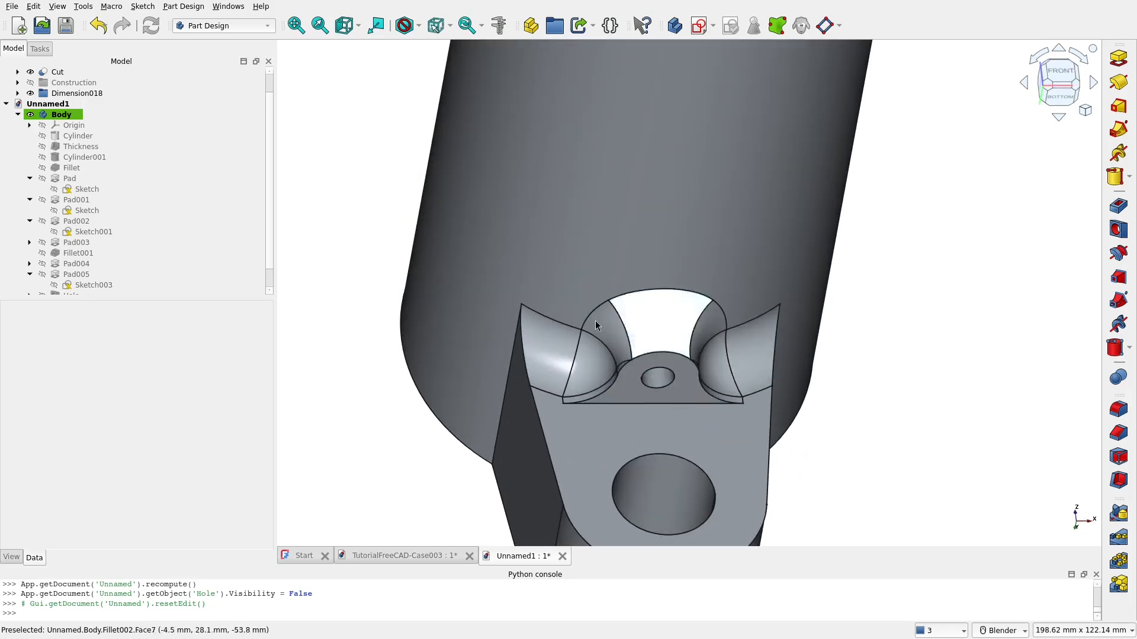
pyautogui.scroll(-3, 648, 300)
pyautogui.moveTo(648, 300); pyautogui.dragTo(418, 370, button='middle')
pyautogui.scroll(-3, 717, 427)
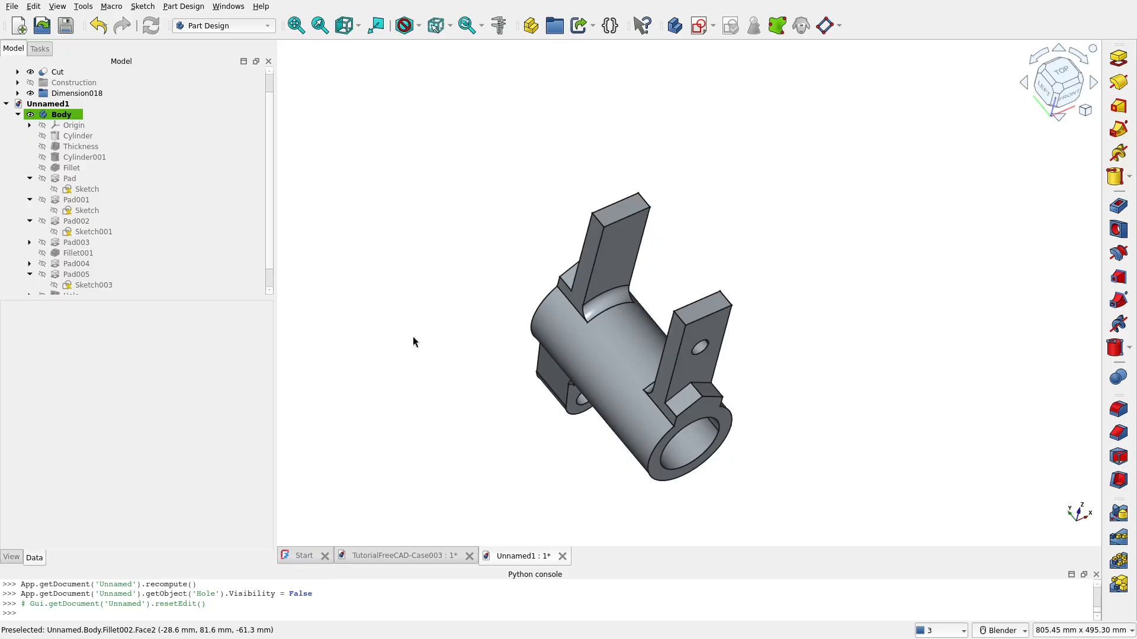
pyautogui.scroll(-1, 150, 256)
# Run a geometry check on Fillet002 and locate the listed faulty vertices and edges on the model
pyautogui.click(78, 285)
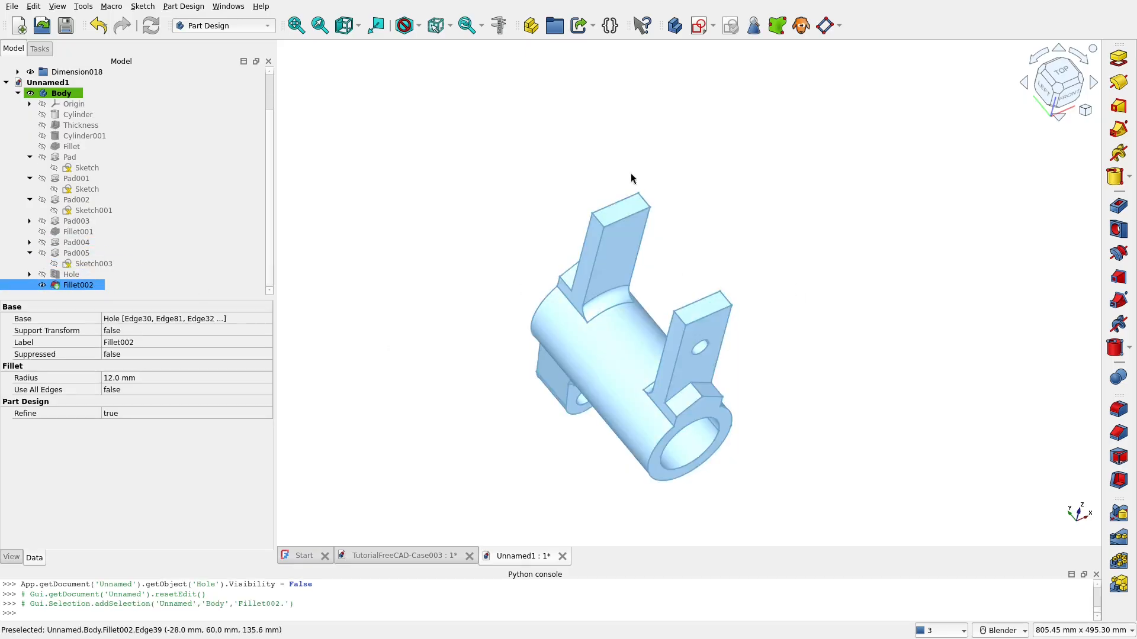
pyautogui.click(754, 29)
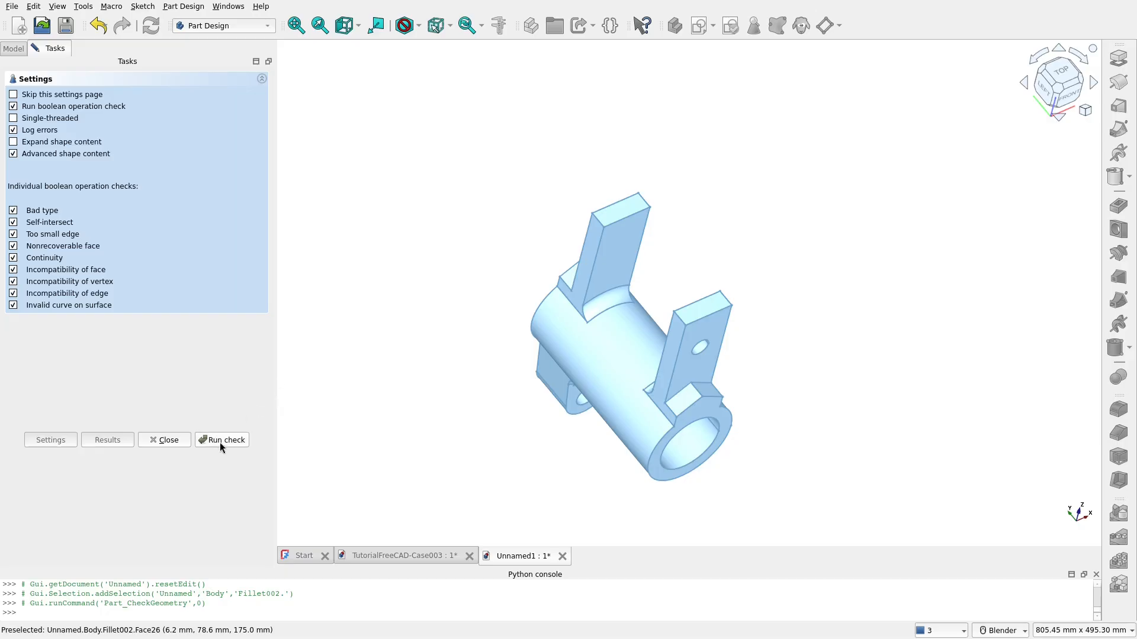
pyautogui.click(222, 441)
pyautogui.click(148, 184)
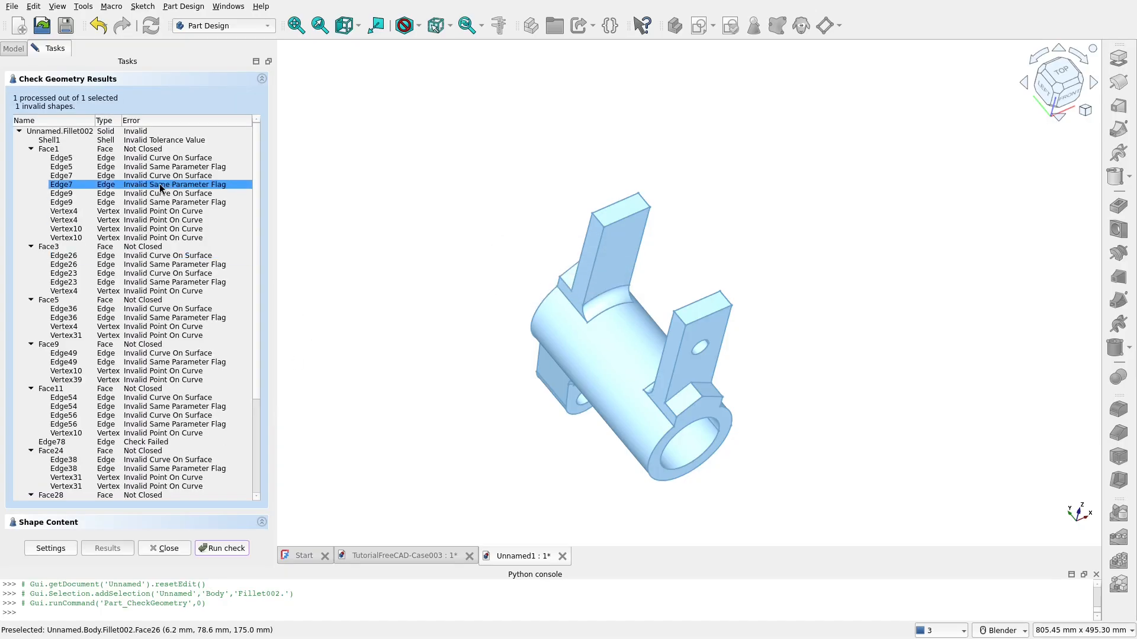
pyautogui.click(146, 363)
pyautogui.click(145, 371)
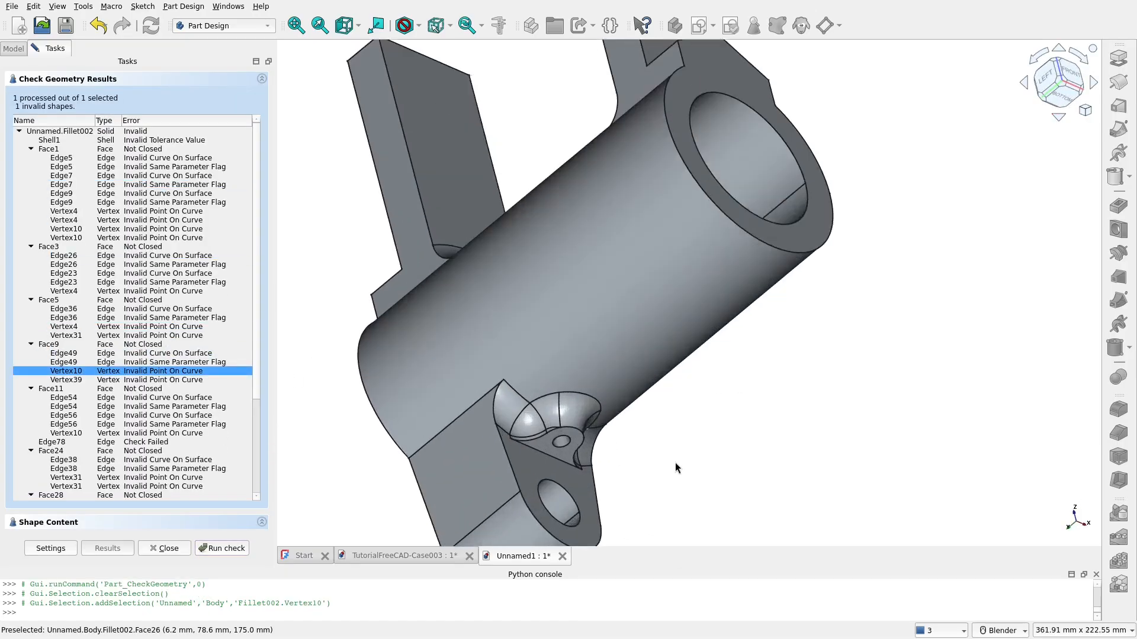
pyautogui.keyDown('shift'); pyautogui.moveTo(691, 387); pyautogui.dragTo(714, 388, button='middle'); pyautogui.keyUp('shift')
pyautogui.moveTo(714, 388); pyautogui.dragTo(426, 361, button='middle')
pyautogui.scroll(2, 685, 414)
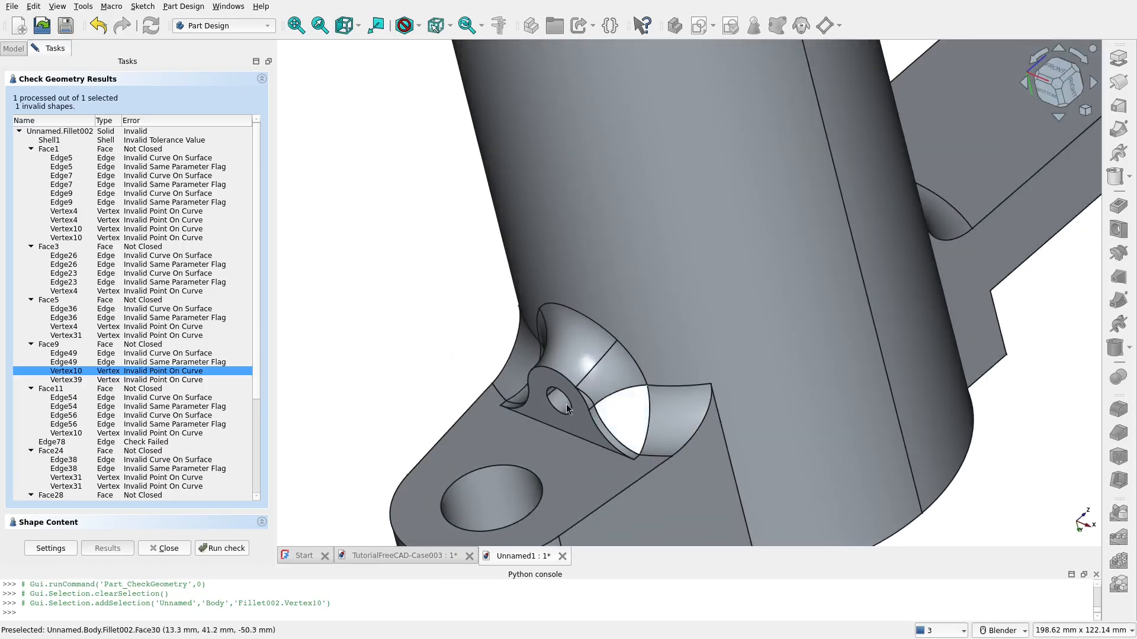
pyautogui.click(110, 354)
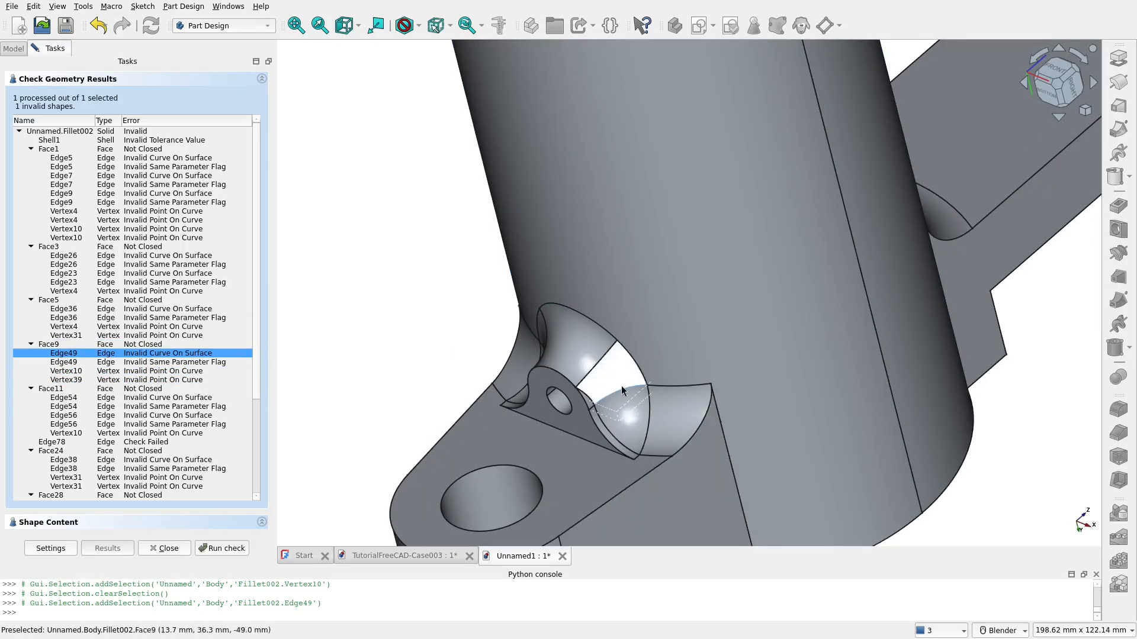
pyautogui.click(166, 549)
# Set the radius of Fillet002 to 5 mm
pyautogui.doubleClick(77, 287)
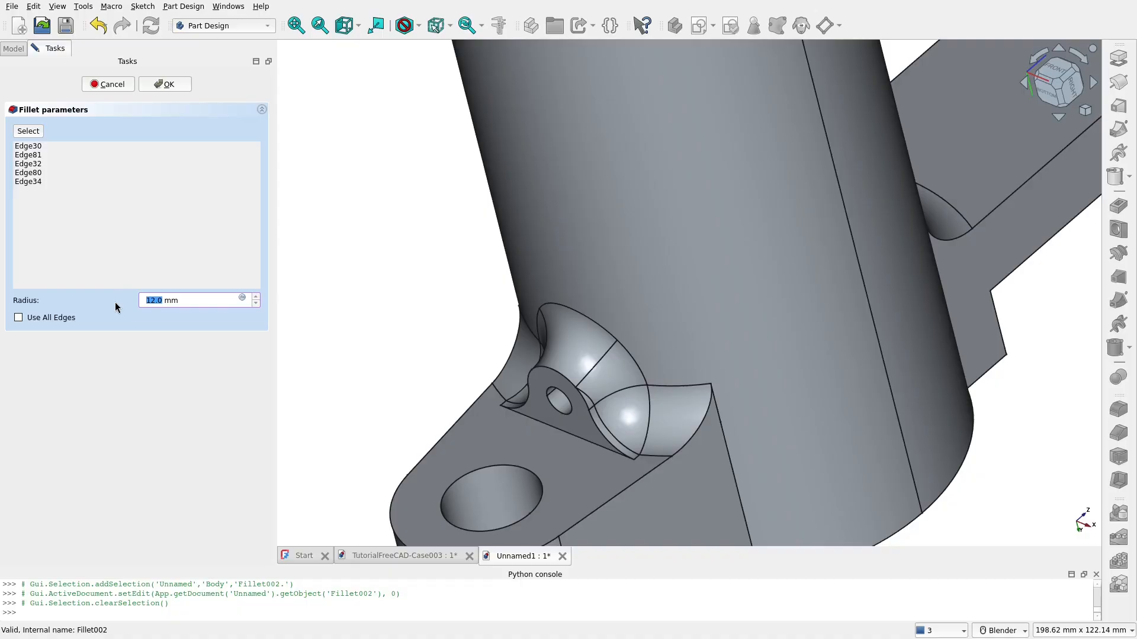
pyautogui.click(169, 84)
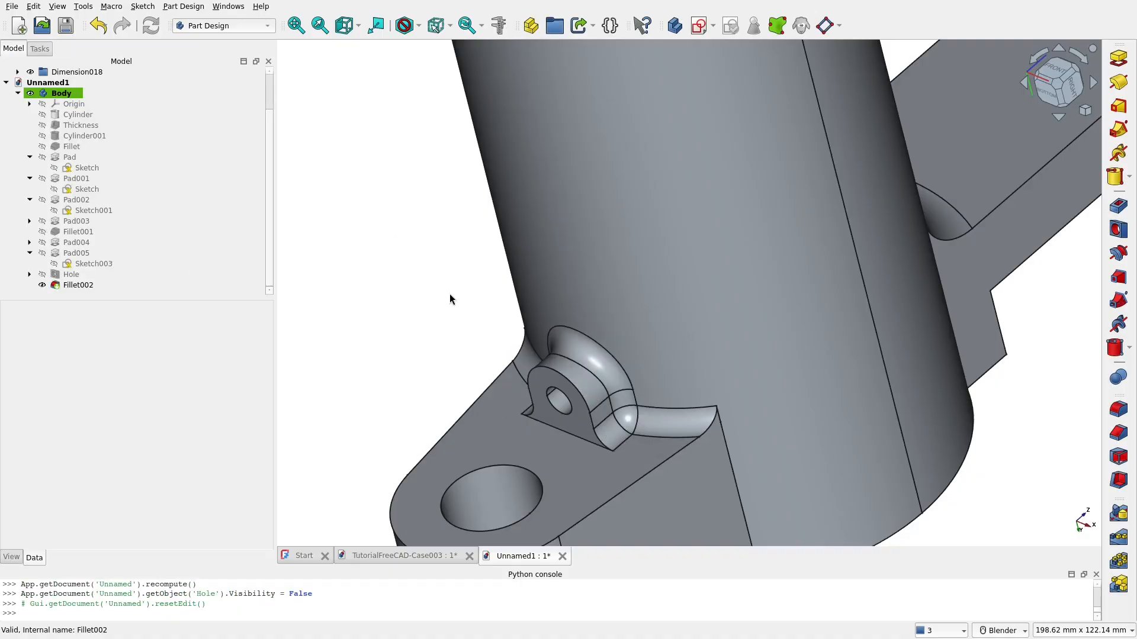
pyautogui.scroll(-5, 452, 314)
pyautogui.scroll(-1, 538, 327)
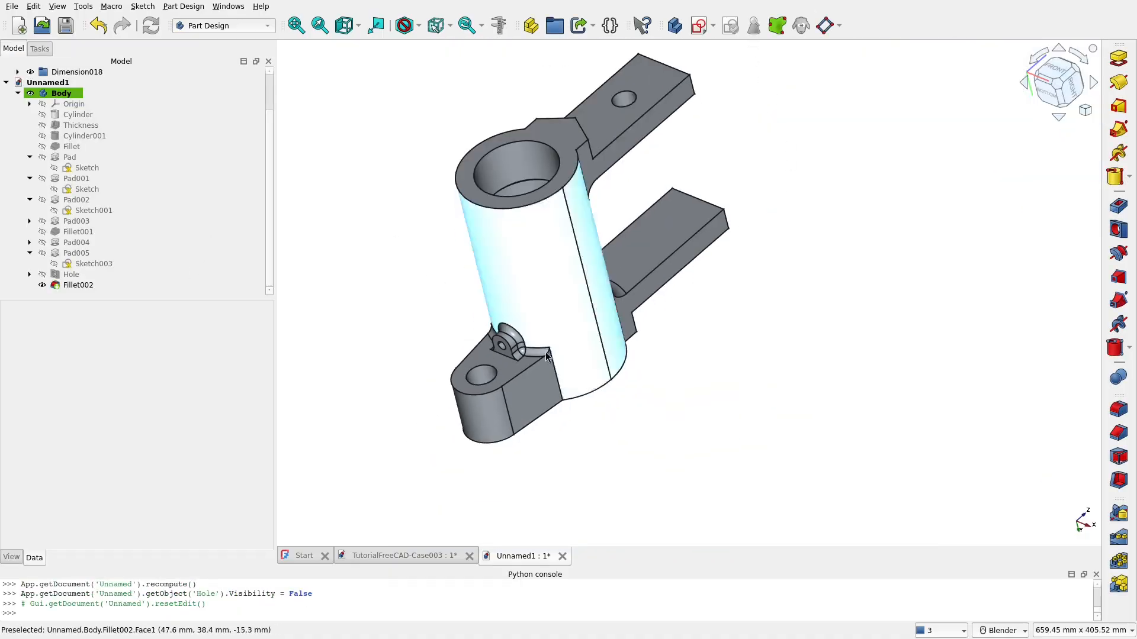
# Rerun the geometry check on the edited Fillet002 and close the results
pyautogui.click(74, 286)
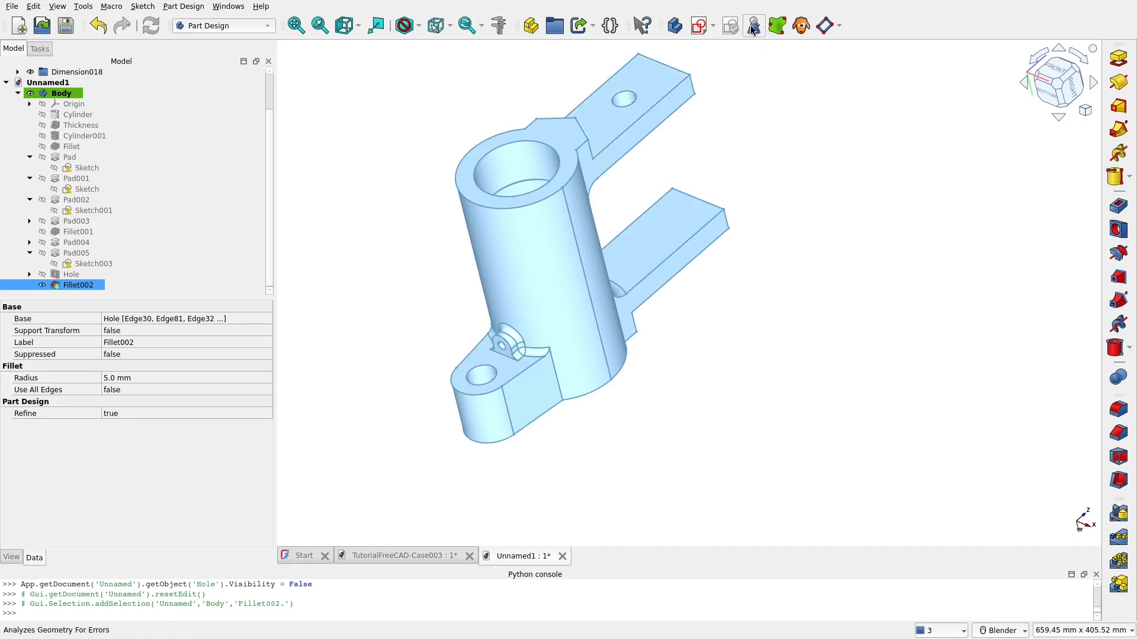
pyautogui.click(730, 25)
pyautogui.click(214, 440)
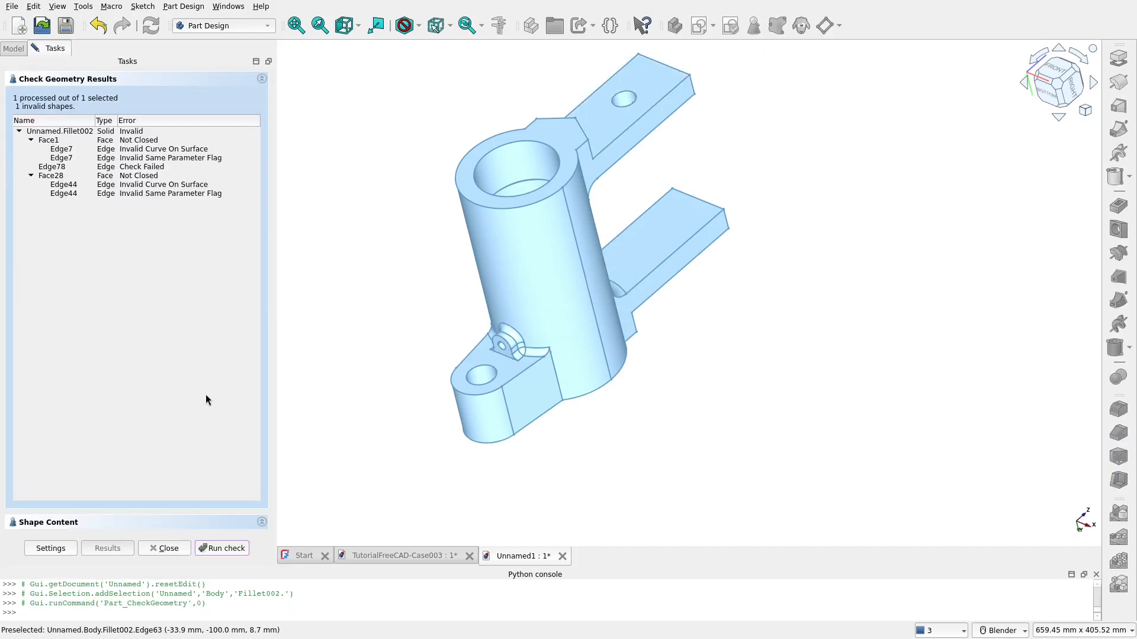
pyautogui.click(168, 548)
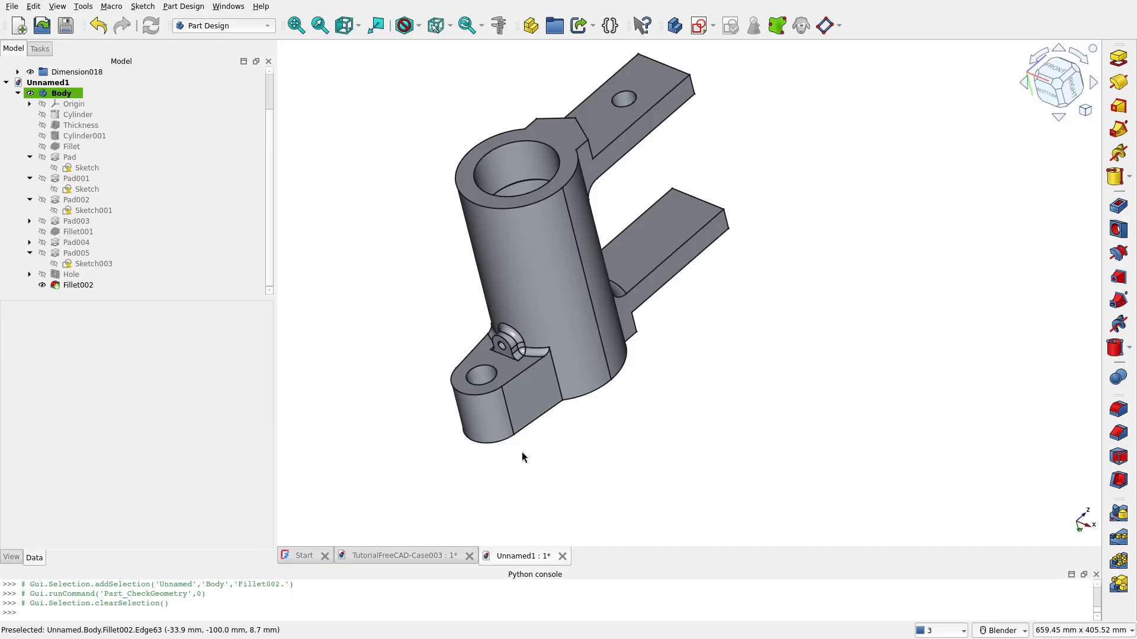
# Set the radius of Fillet002 to 4 mm and select the feature again
pyautogui.doubleClick(81, 287)
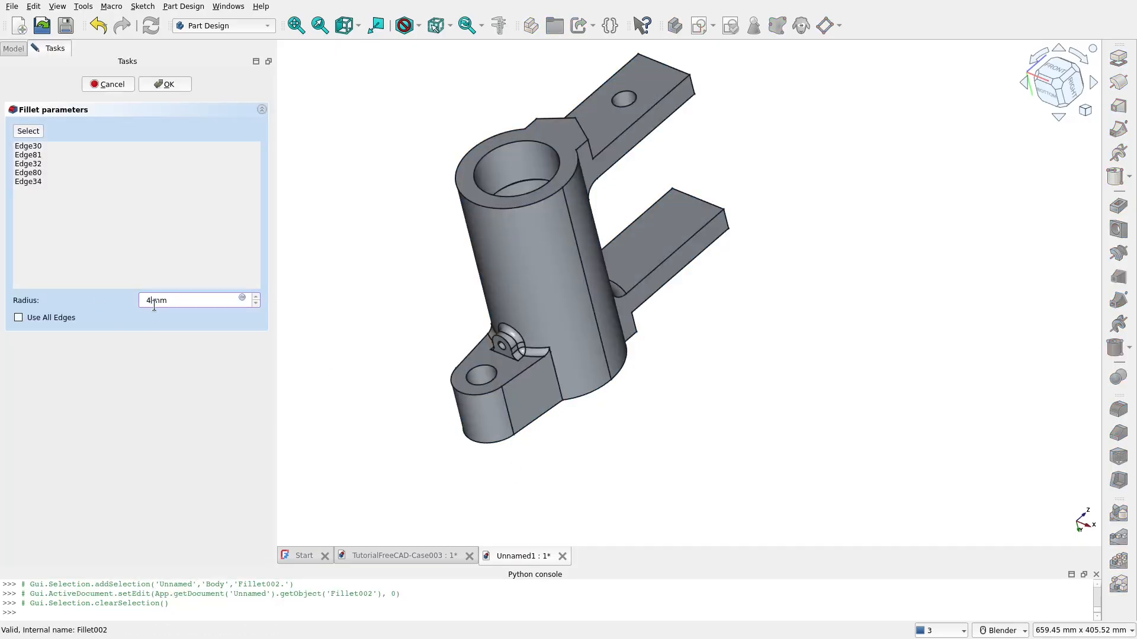
pyautogui.click(166, 84)
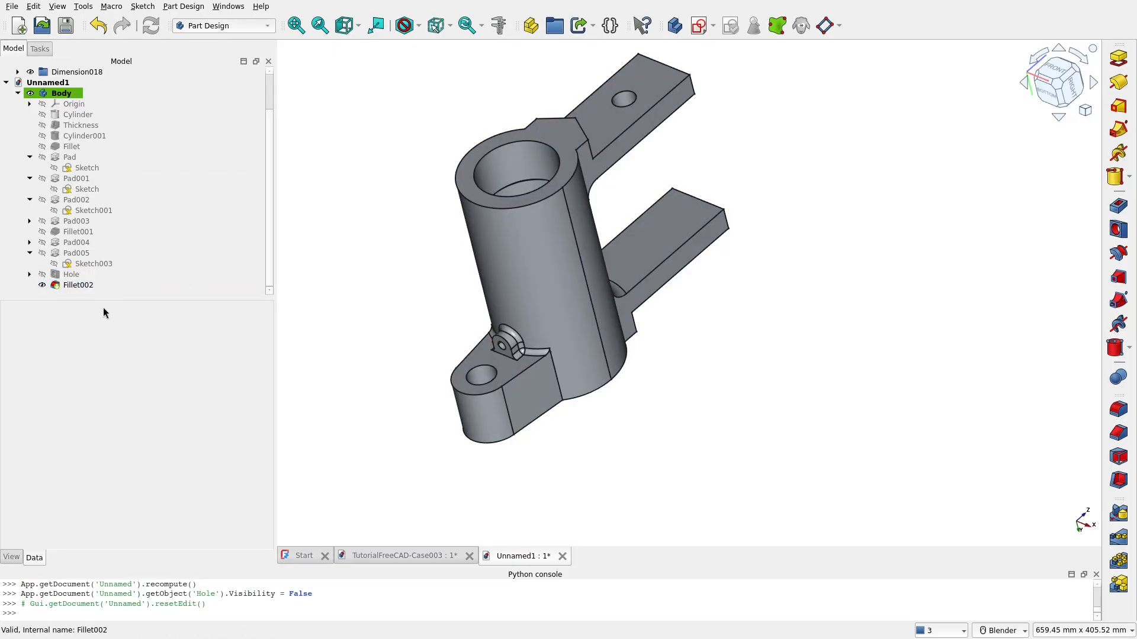
pyautogui.click(80, 287)
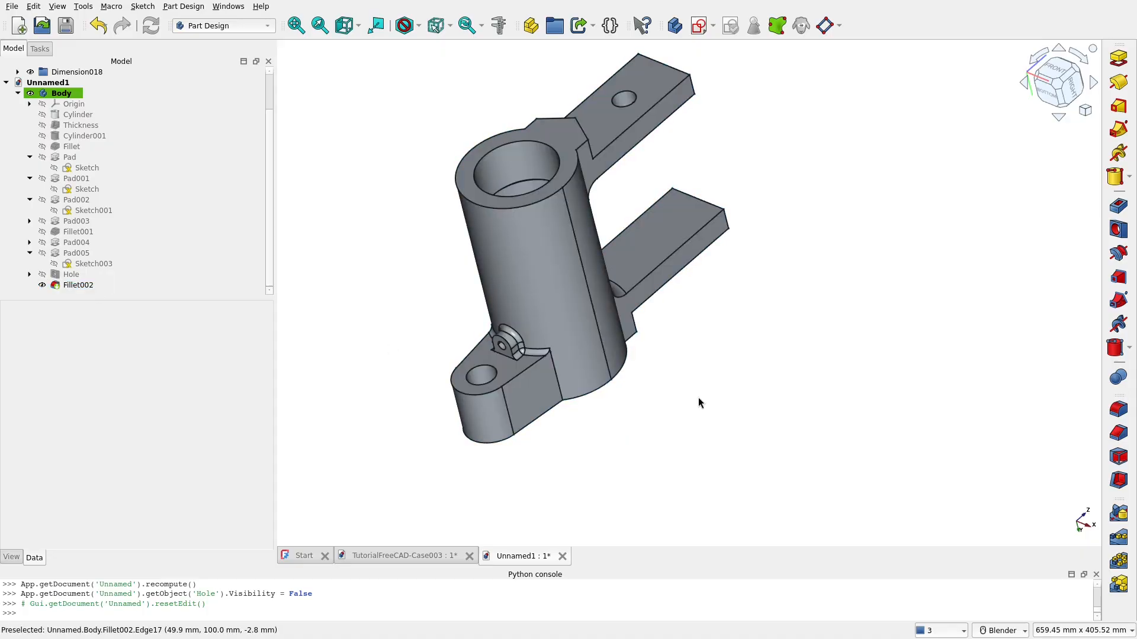
pyautogui.click(80, 285)
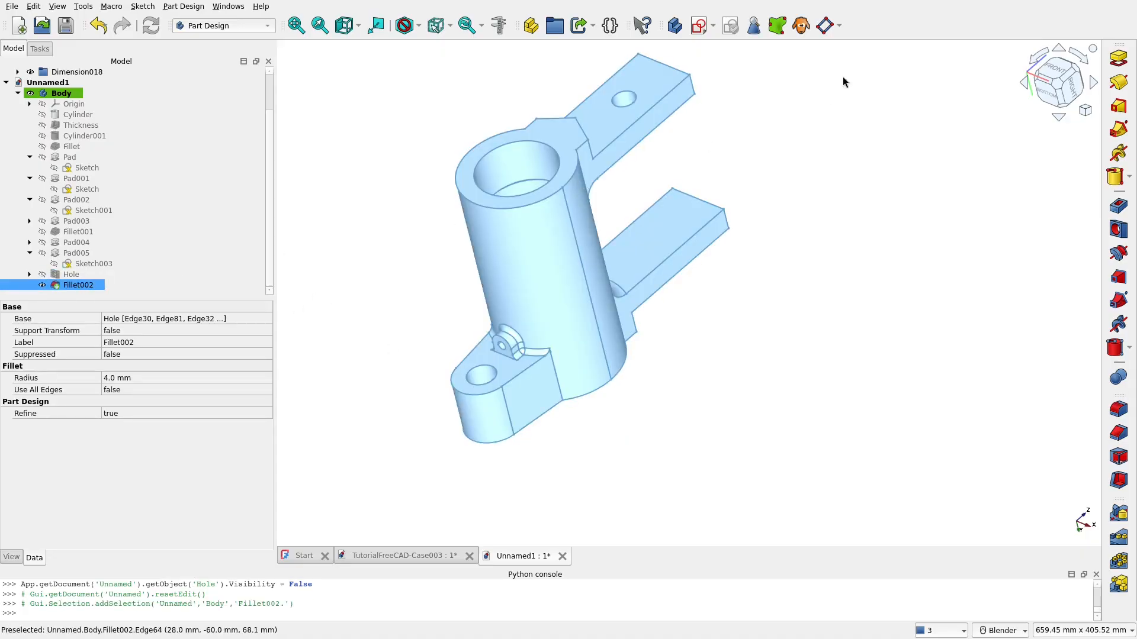
# Run a geometry check on Fillet002 at its 4 mm radius and close the results
pyautogui.click(730, 26)
pyautogui.click(220, 441)
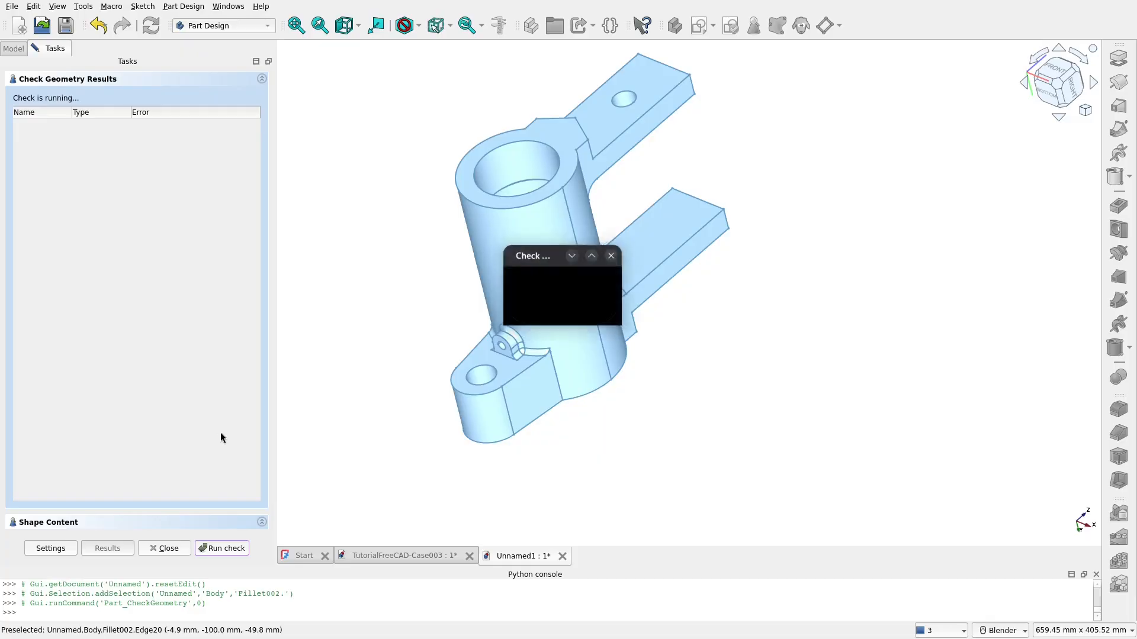
pyautogui.click(168, 546)
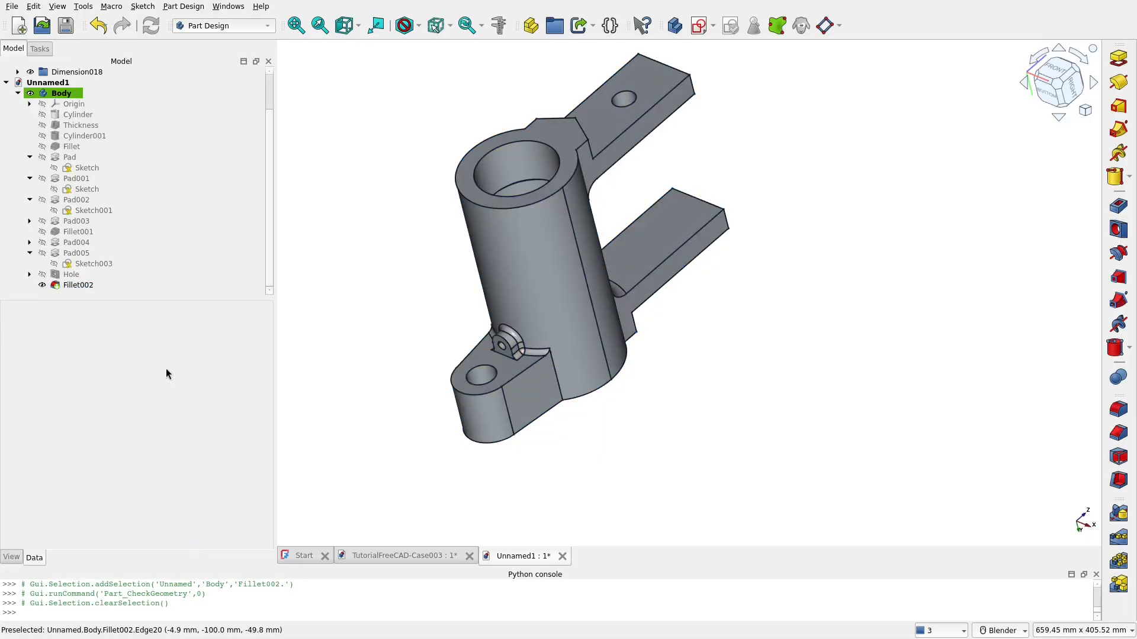
# Set the radius of Fillet002 to 3 mm
pyautogui.doubleClick(73, 281)
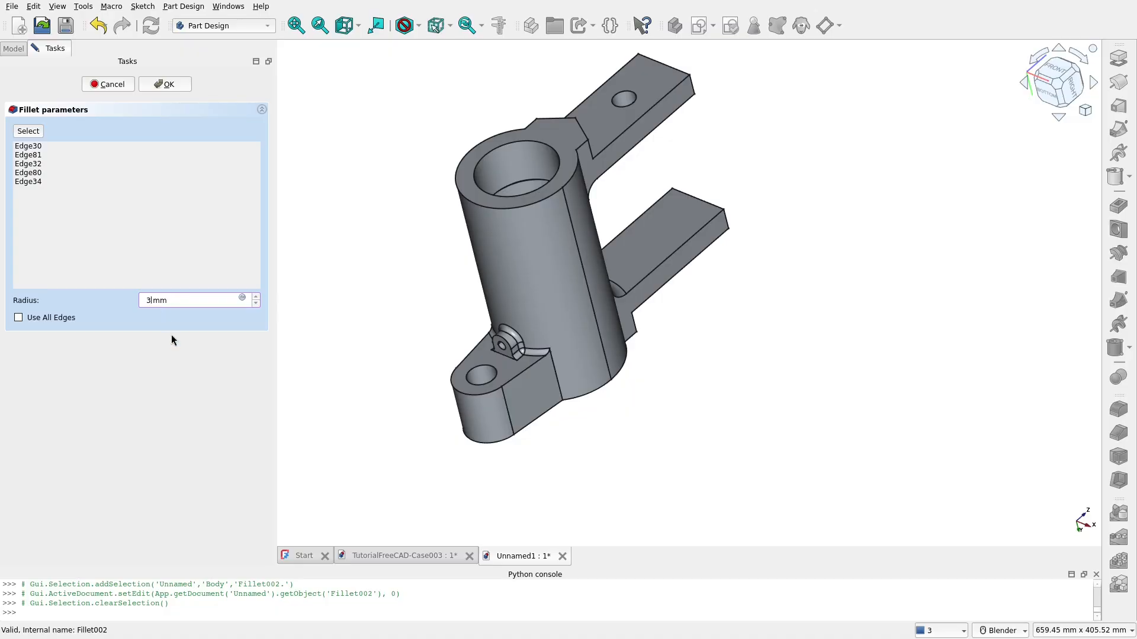
pyautogui.press('Return')
pyautogui.click(63, 276)
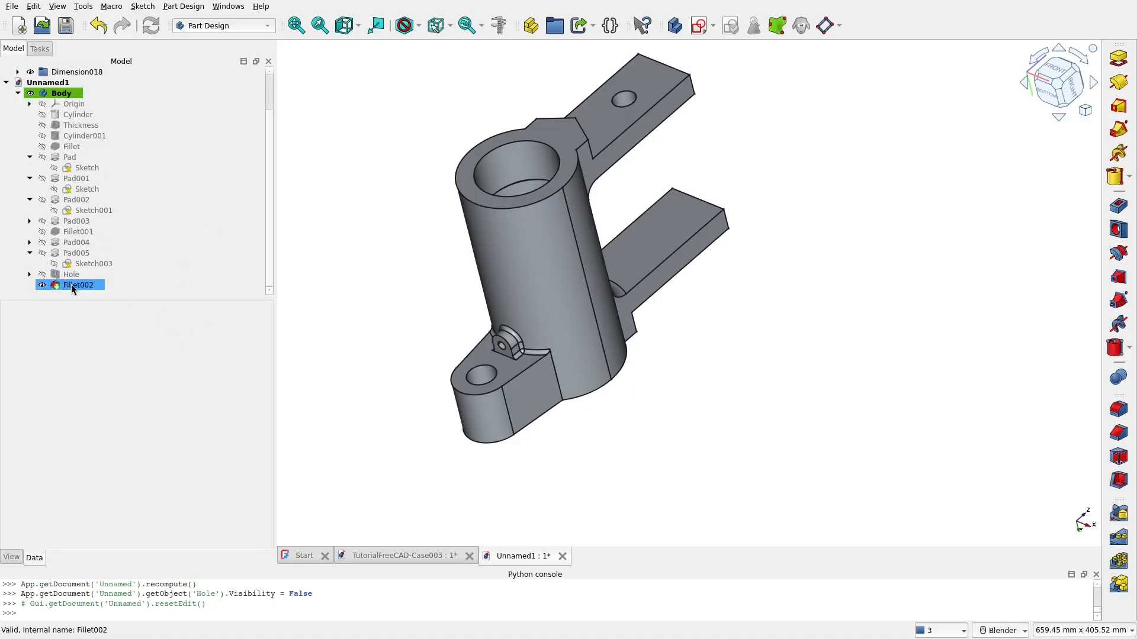
# Rerun the geometry check on Fillet002 at its 3 mm radius and close the results
pyautogui.click(72, 285)
pyautogui.click(732, 26)
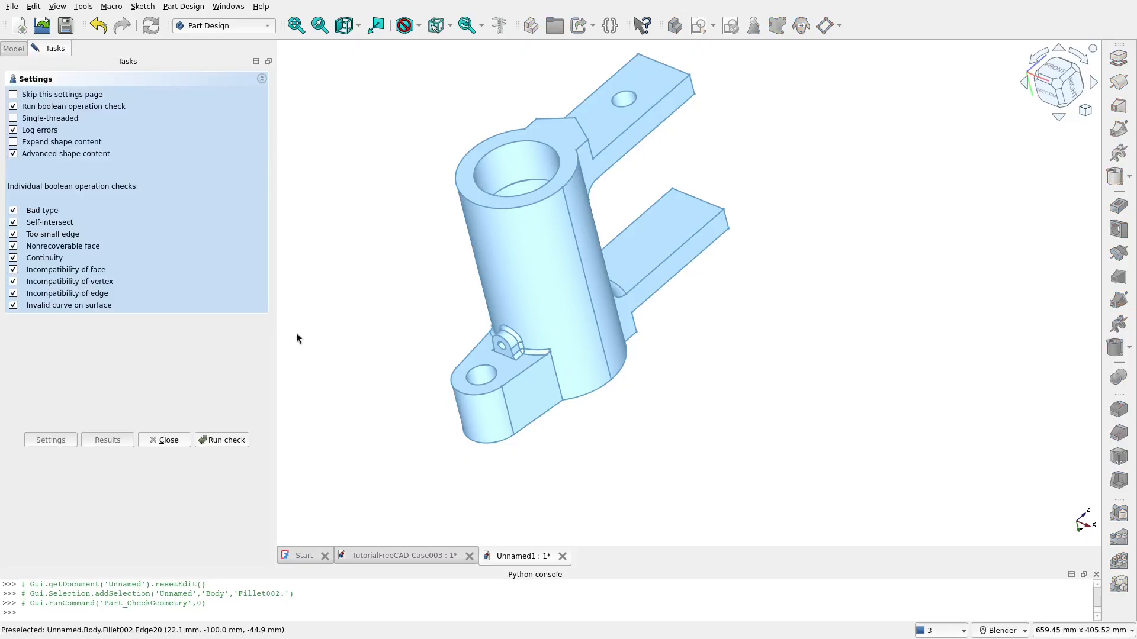
pyautogui.click(215, 437)
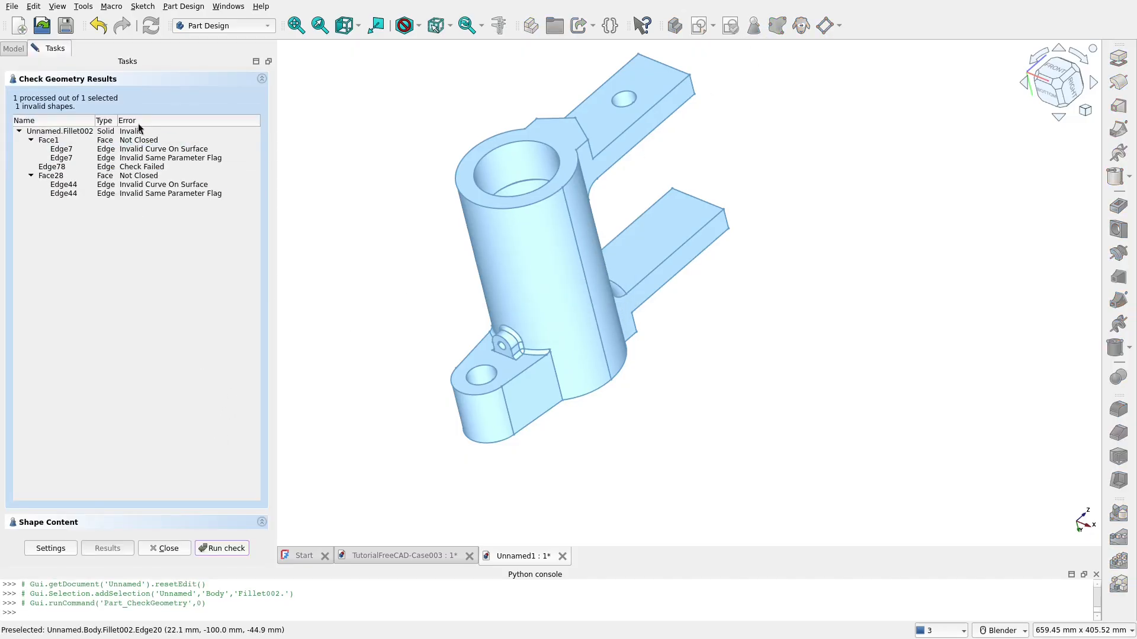
pyautogui.click(168, 548)
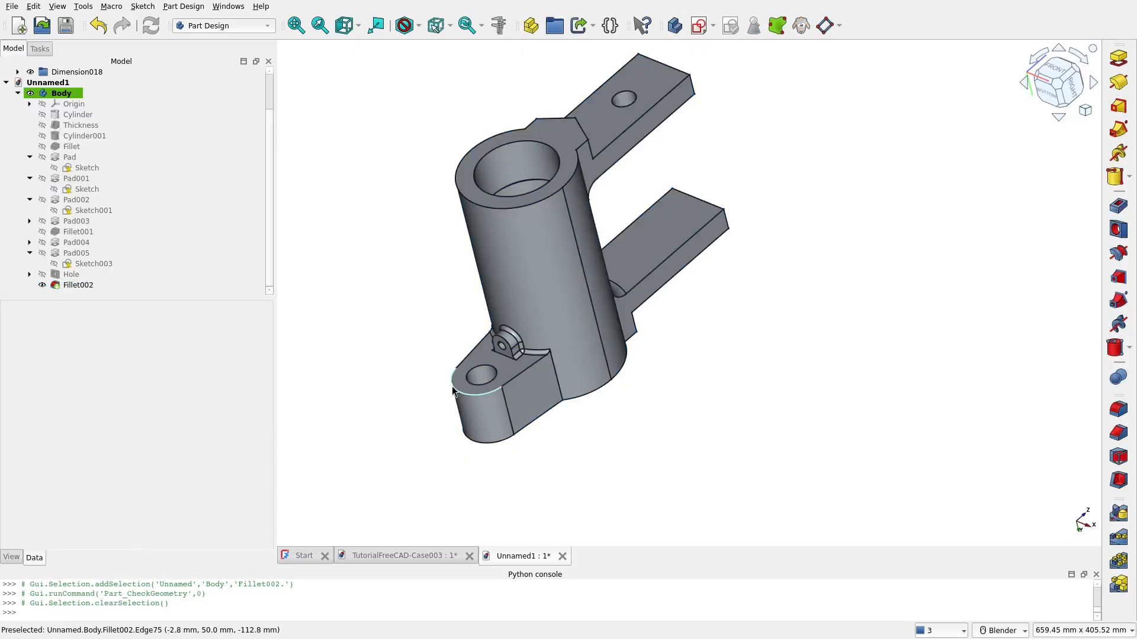
# Set the radius of Fillet002 to 2 mm
pyautogui.scroll(5, 643, 432)
pyautogui.keyDown('shift'); pyautogui.moveTo(650, 454); pyautogui.dragTo(663, 461, button='middle'); pyautogui.keyUp('shift')
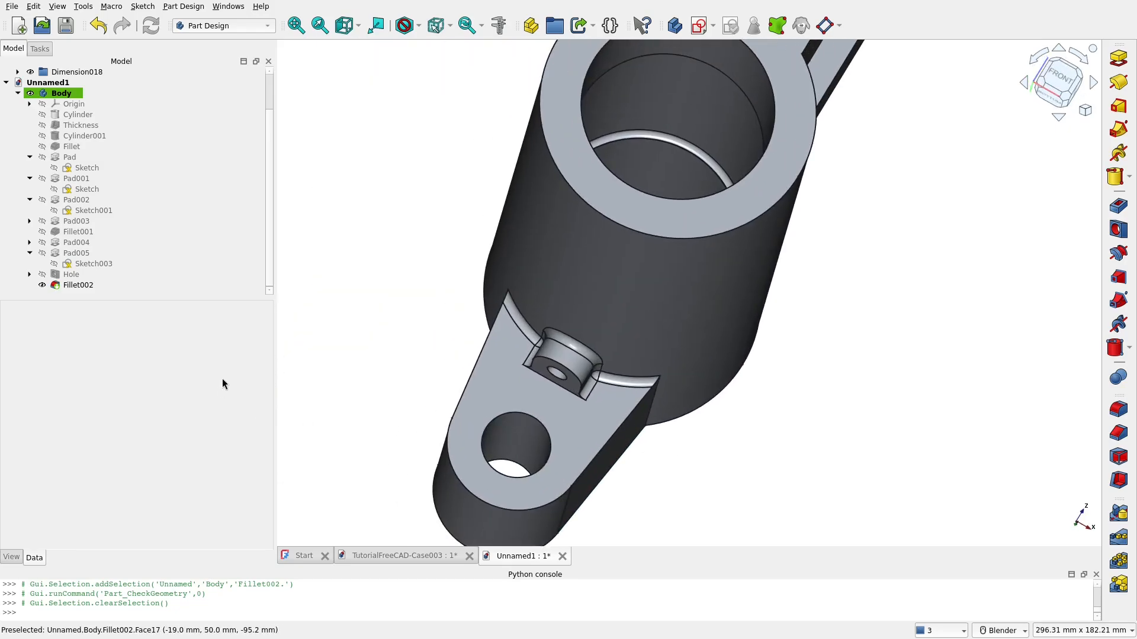
pyautogui.moveTo(556, 374); pyautogui.dragTo(624, 370, button='middle')
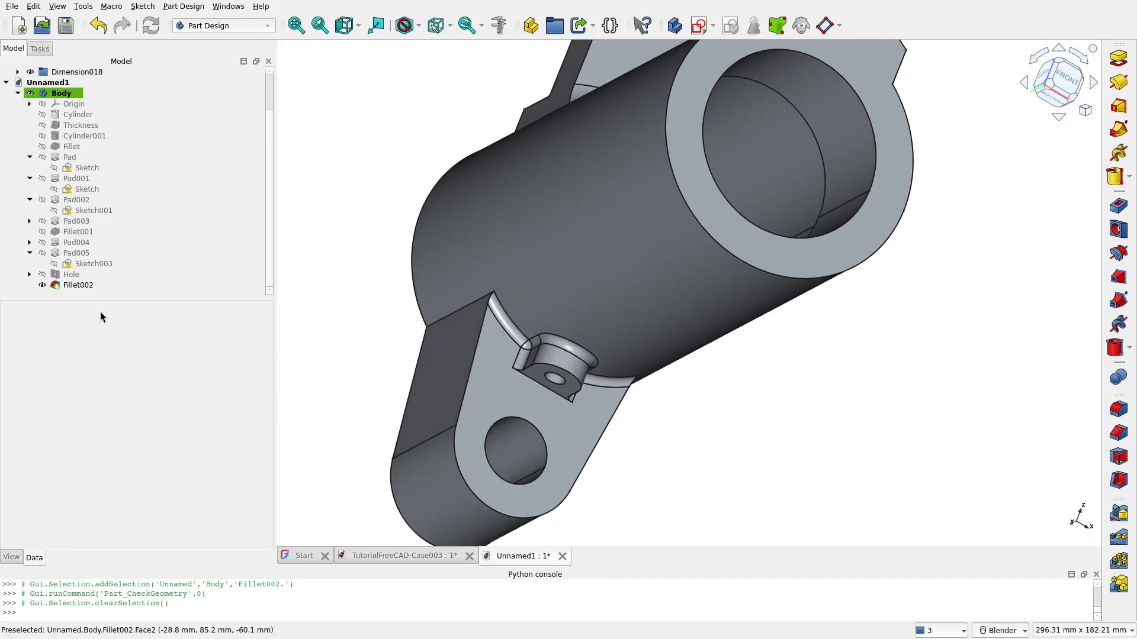
pyautogui.click(83, 289)
pyautogui.doubleClick(83, 287)
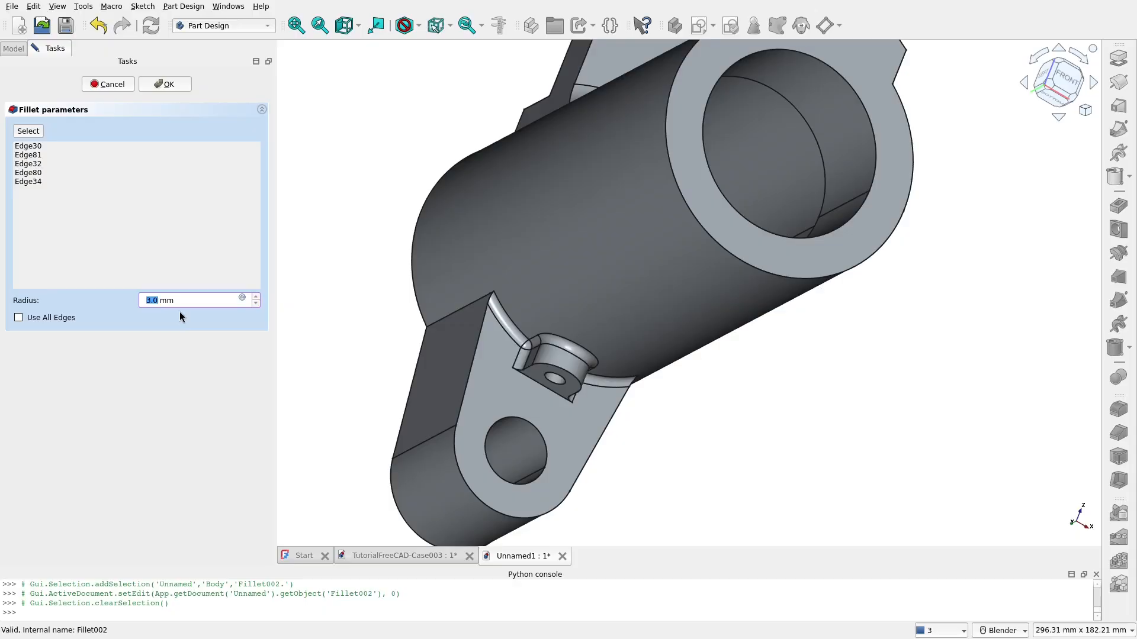
pyautogui.write('2')
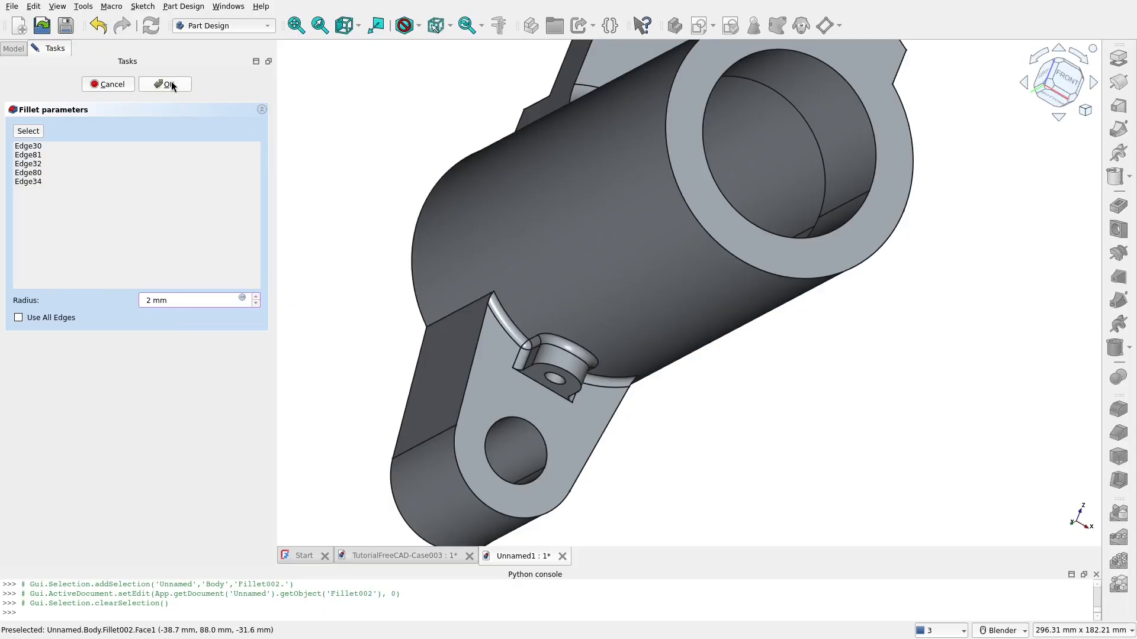
pyautogui.press('Return')
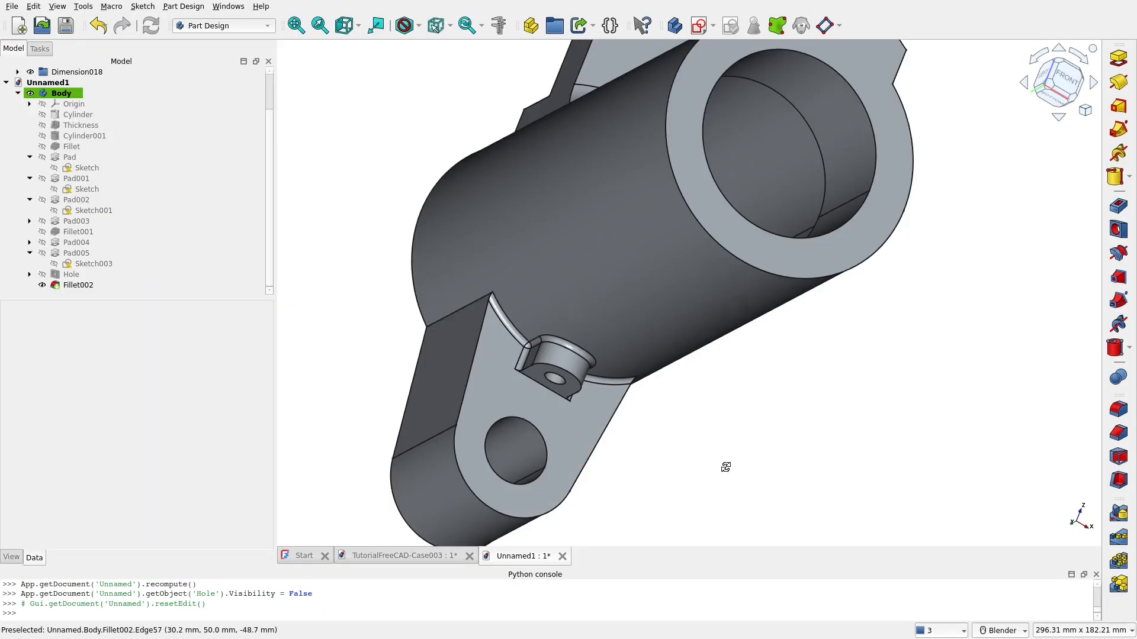
# Run the geometry check on Fillet002 at its 2 mm radius
pyautogui.moveTo(726, 464); pyautogui.dragTo(545, 430, button='middle')
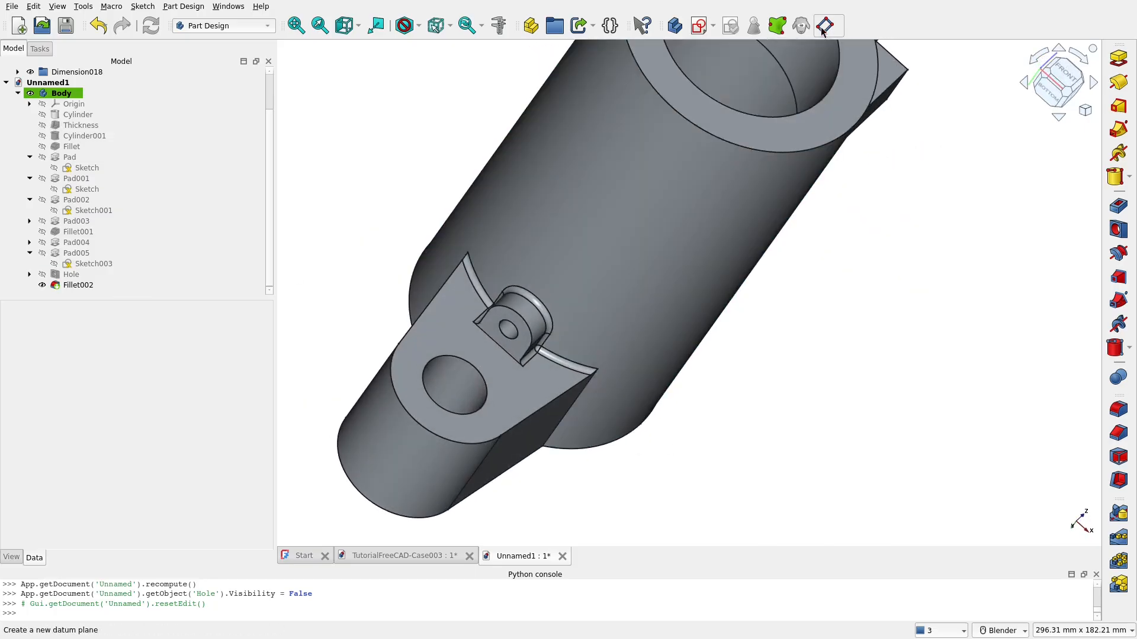
pyautogui.click(86, 284)
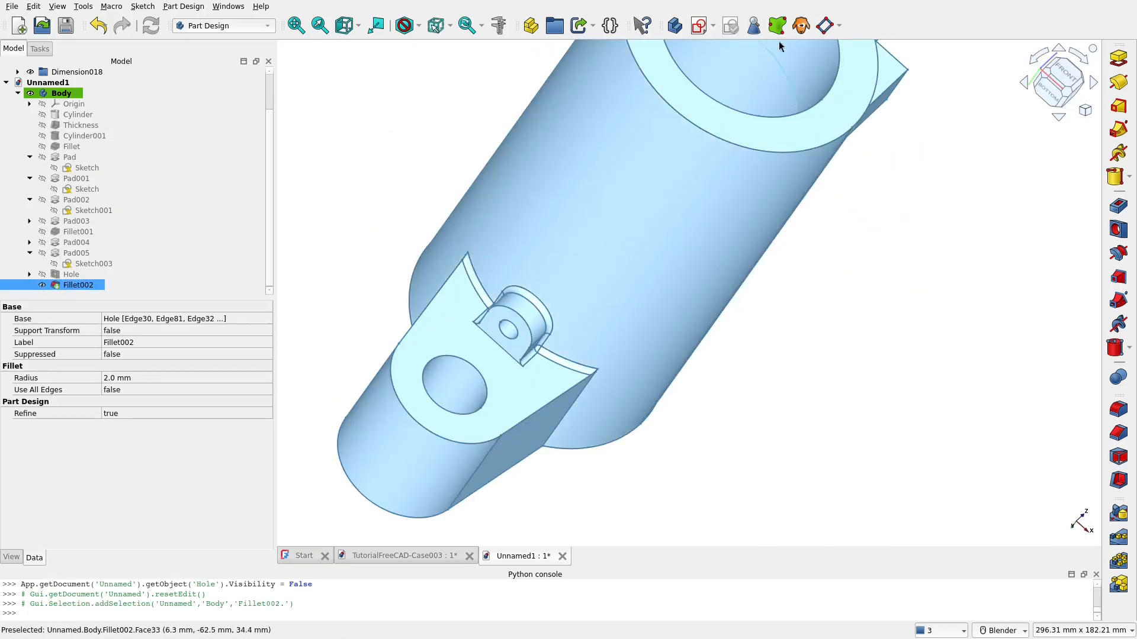
pyautogui.click(755, 26)
pyautogui.click(230, 441)
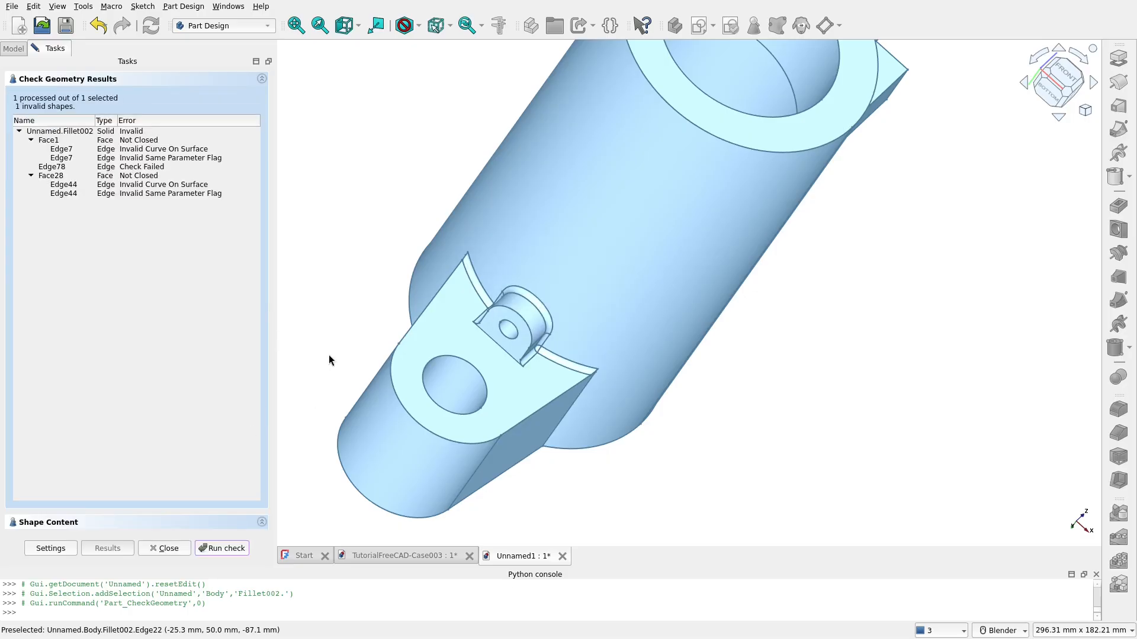
# Locate the faulty edges listed for Fillet002 around the drilled boss on the model, and close the check results
pyautogui.click(135, 132)
pyautogui.moveTo(413, 323); pyautogui.dragTo(878, 366, button='middle')
pyautogui.keyDown('shift'); pyautogui.moveTo(640, 434); pyautogui.dragTo(689, 315, button='middle'); pyautogui.keyUp('shift')
pyautogui.click(523, 199)
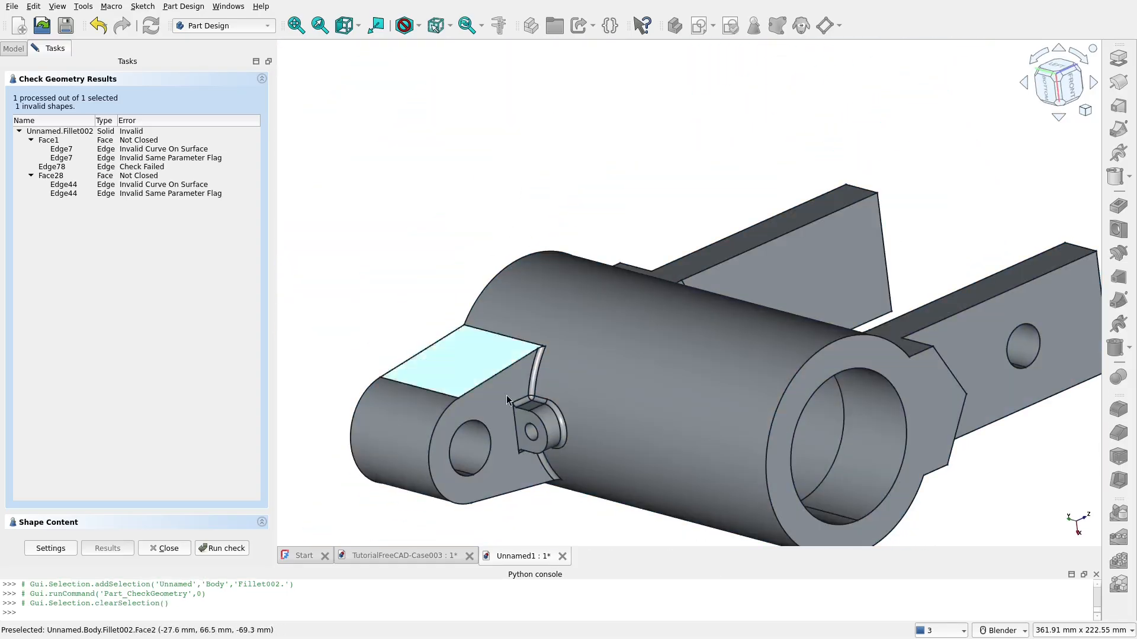
pyautogui.scroll(5, 575, 457)
pyautogui.click(122, 158)
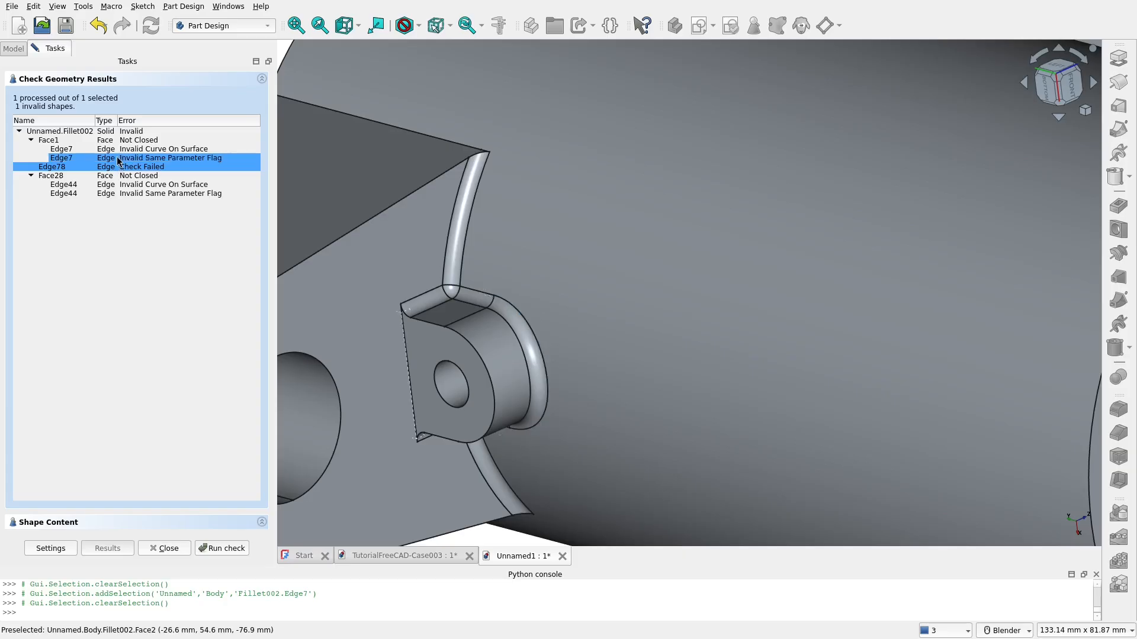
pyautogui.click(121, 149)
pyautogui.click(123, 167)
pyautogui.click(118, 185)
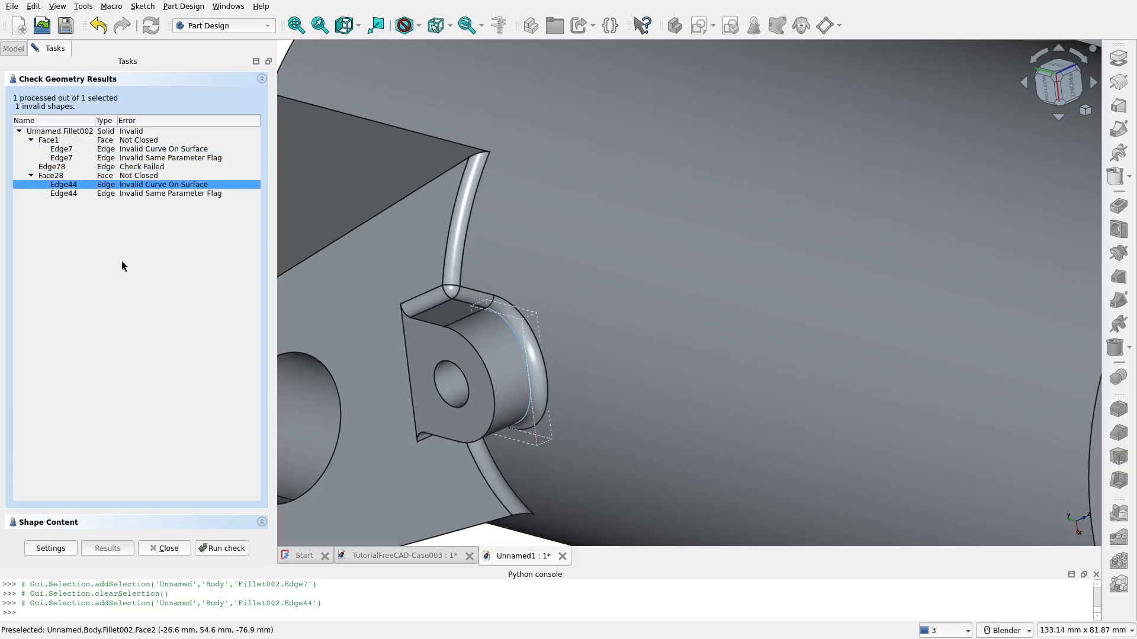
pyautogui.click(169, 549)
# Examine where the fillet ends around the drilled boss, and glance at the TutorialFreeCAD-Case003 document for comparison
pyautogui.scroll(-5, 491, 450)
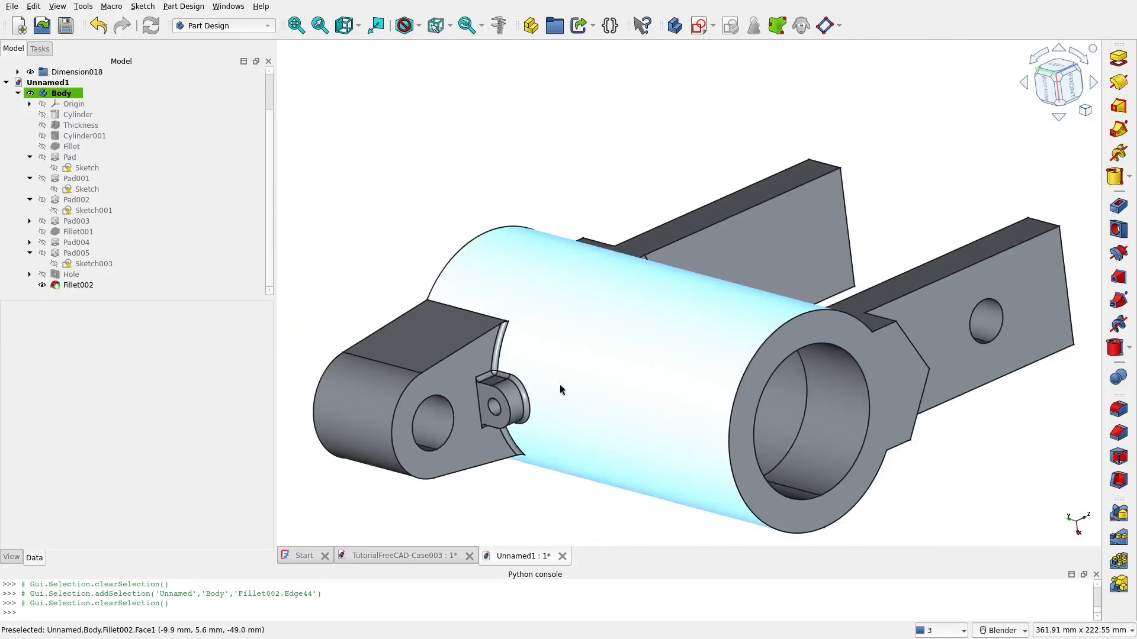
pyautogui.moveTo(537, 370); pyautogui.dragTo(589, 268, button='middle')
pyautogui.scroll(4, 485, 443)
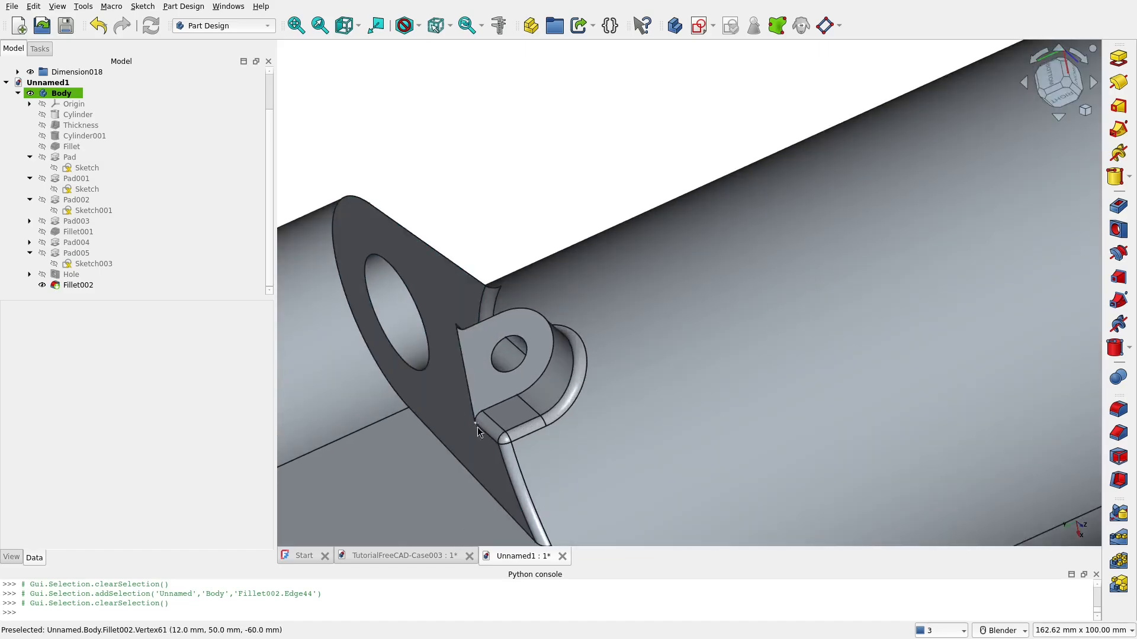
pyautogui.scroll(-2, 482, 423)
pyautogui.moveTo(510, 374); pyautogui.dragTo(536, 382, button='middle')
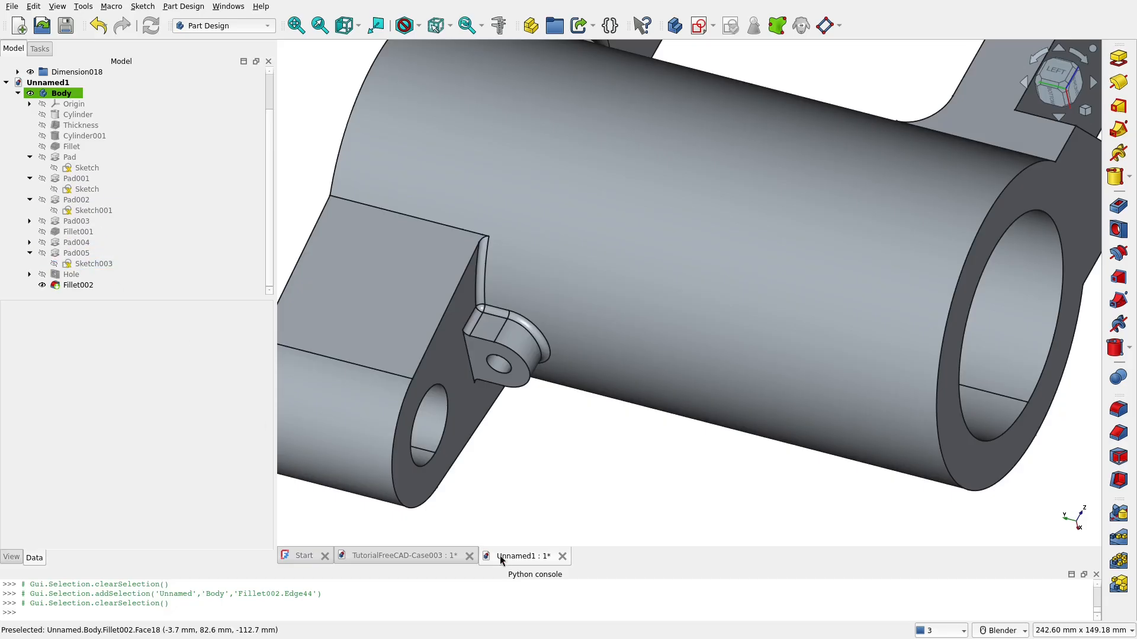
pyautogui.click(384, 556)
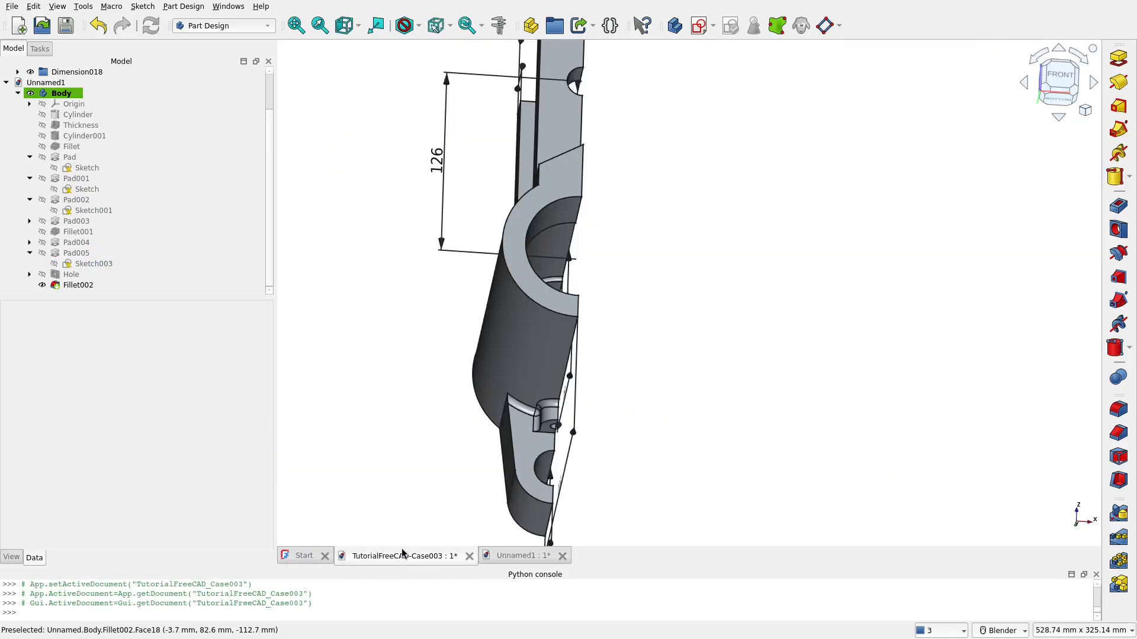
pyautogui.click(521, 557)
# Add the edge where the boss's drilled face meets the lower lug (Edge59) to Fillet002
pyautogui.scroll(2, 535, 341)
pyautogui.click(80, 284)
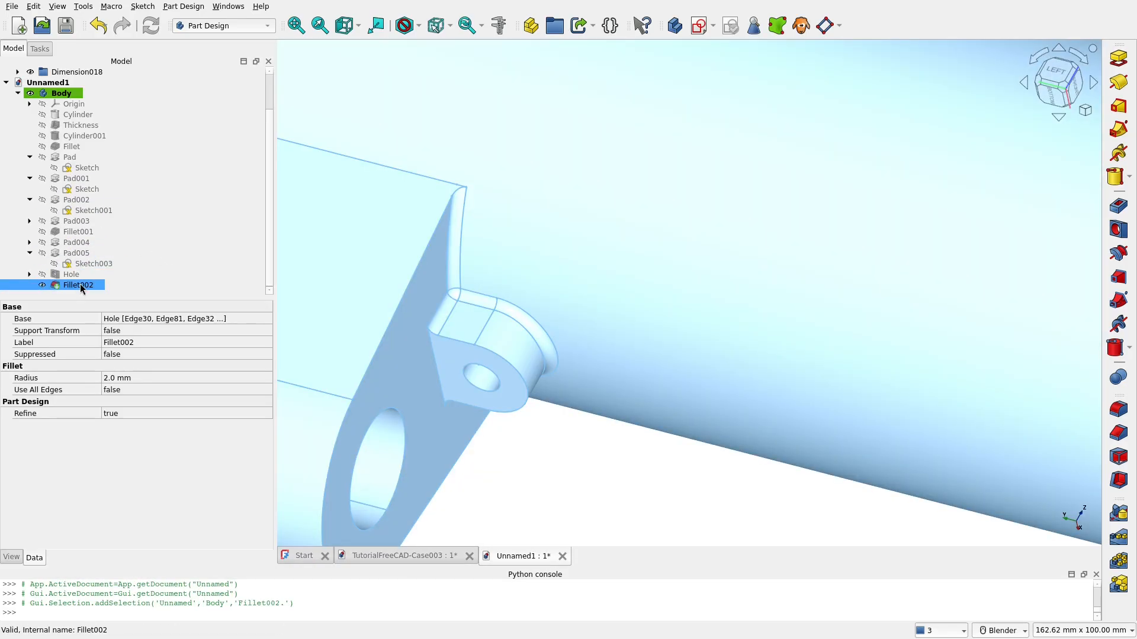
pyautogui.doubleClick(81, 285)
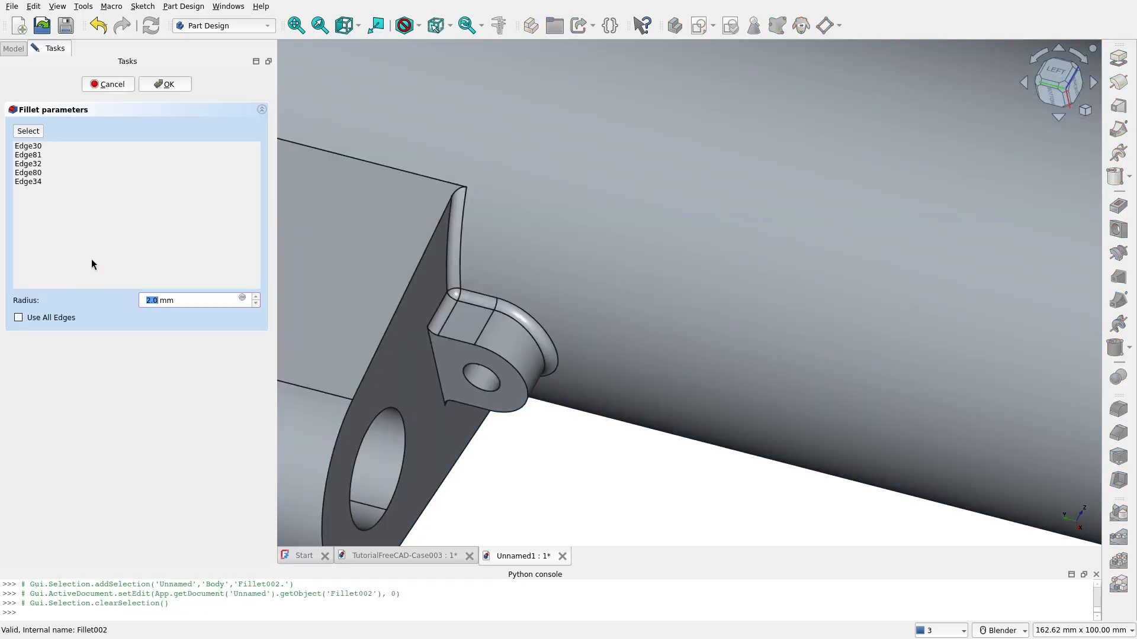
pyautogui.click(438, 371)
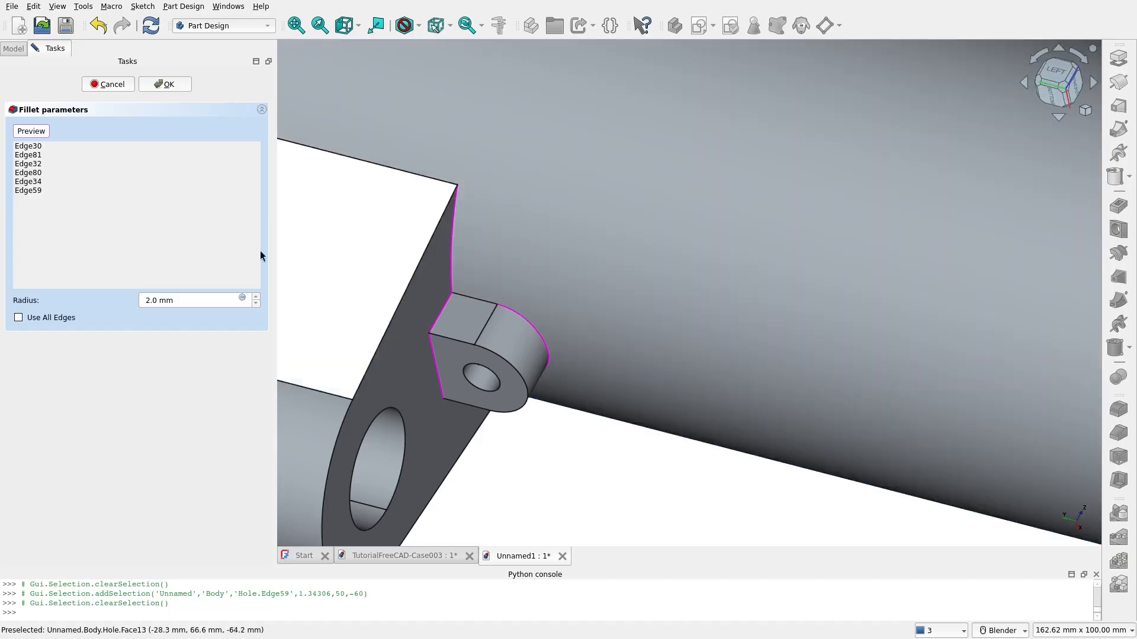
pyautogui.click(164, 84)
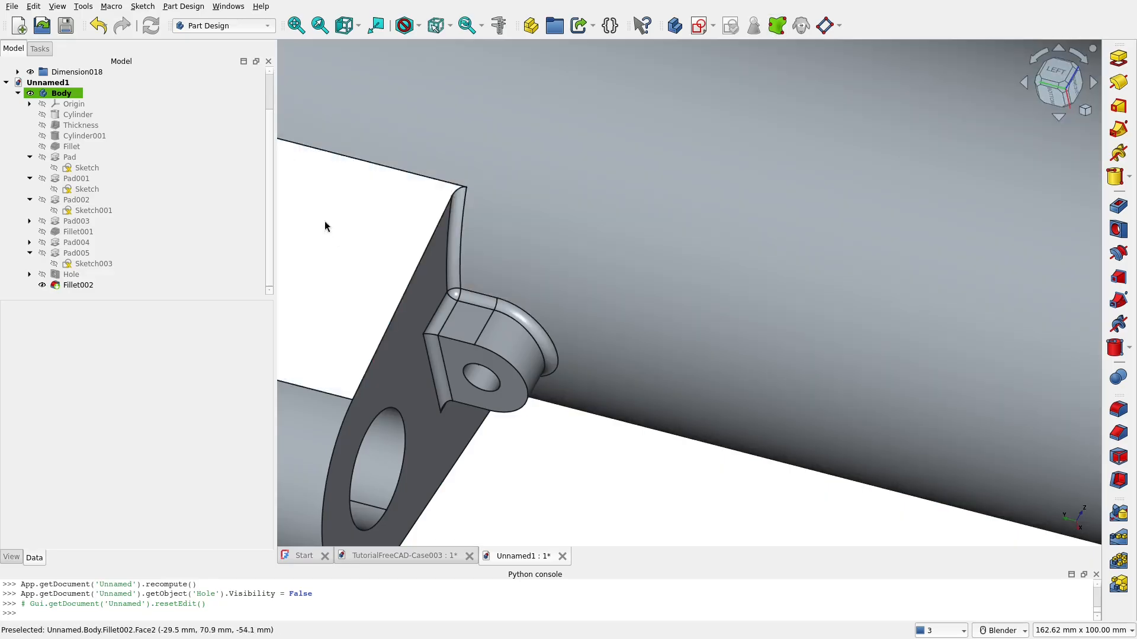
# Run a geometry check on Fillet002 with the added edge and close the results
pyautogui.click(89, 285)
pyautogui.click(730, 25)
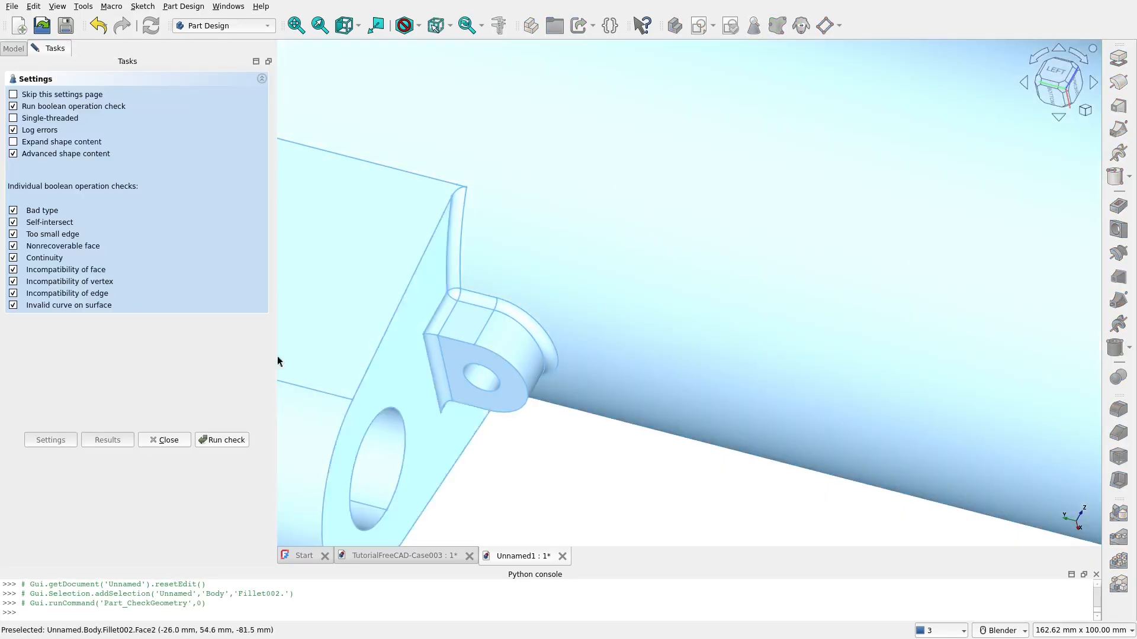
pyautogui.click(223, 438)
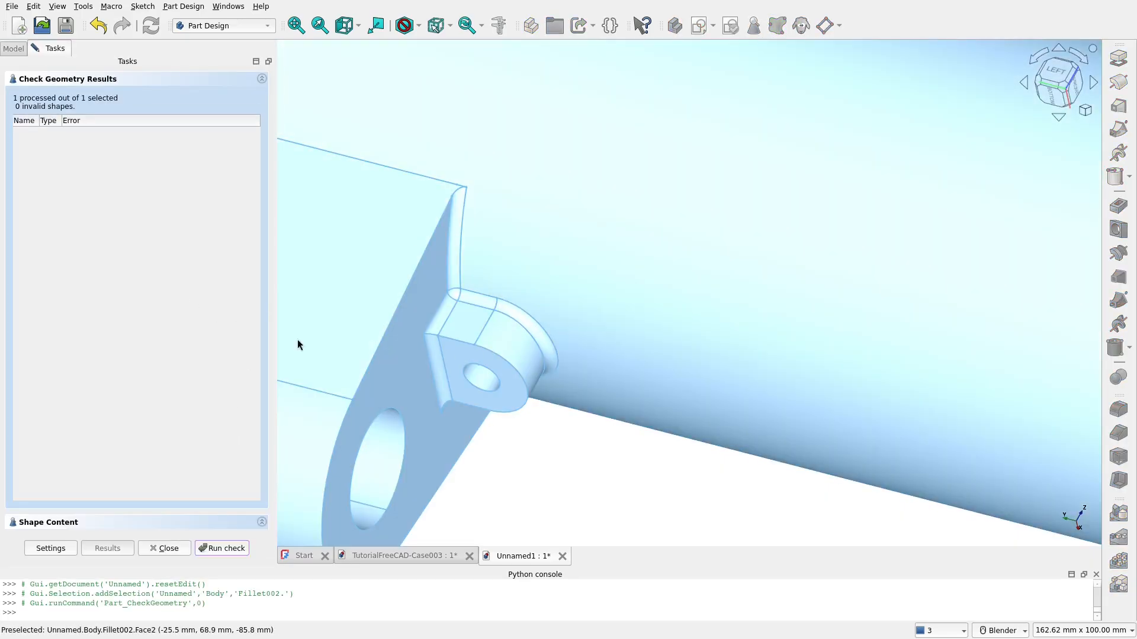
pyautogui.click(168, 548)
# Examine the whole bracket from an isometric view and from several sides, including the filleted boss
pyautogui.press('0')
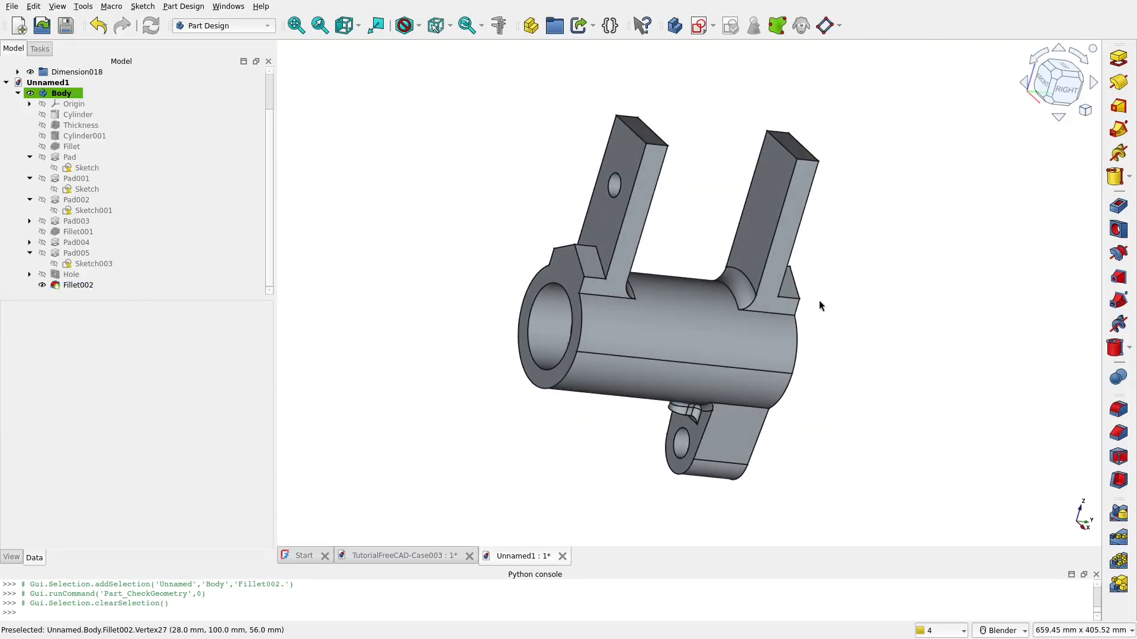
pyautogui.scroll(2, 817, 305)
pyautogui.scroll(-2, 835, 306)
pyautogui.moveTo(854, 306); pyautogui.dragTo(838, 280, button='middle')
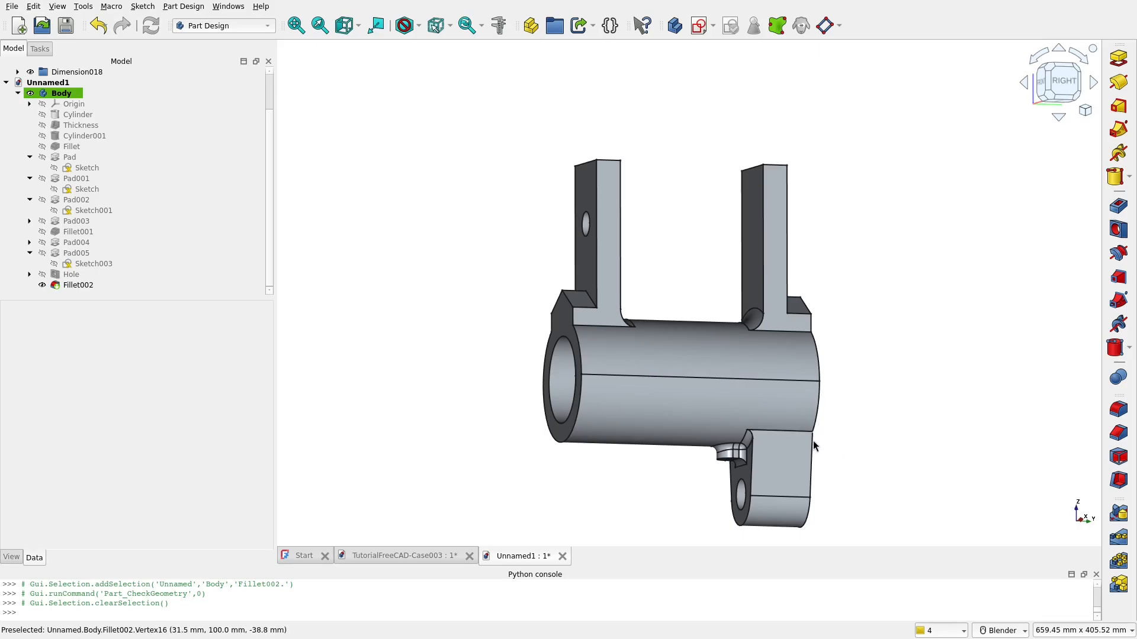
pyautogui.moveTo(804, 418); pyautogui.dragTo(822, 449, button='middle')
pyautogui.scroll(2, 810, 445)
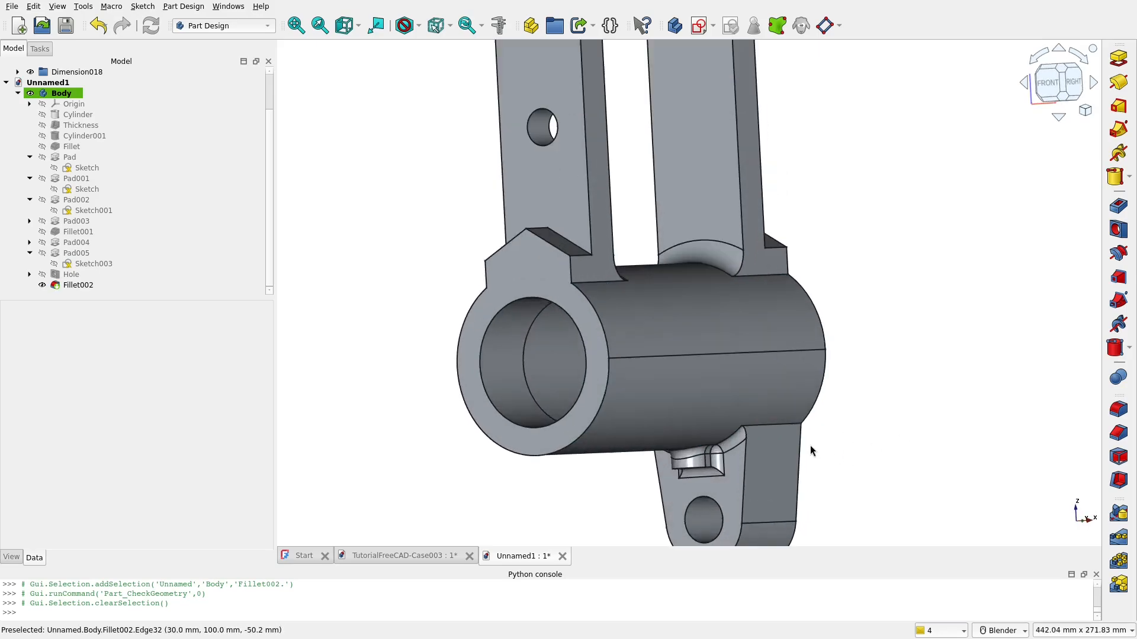
pyautogui.scroll(-1, 810, 445)
pyautogui.keyDown('shift'); pyautogui.moveTo(798, 408); pyautogui.dragTo(806, 374, button='middle'); pyautogui.keyUp('shift')
pyautogui.moveTo(758, 422)
pyautogui.mouseDown(button='middle')
pyautogui.moveTo(843, 425)
pyautogui.moveTo(747, 409)
pyautogui.mouseUp(button='middle')
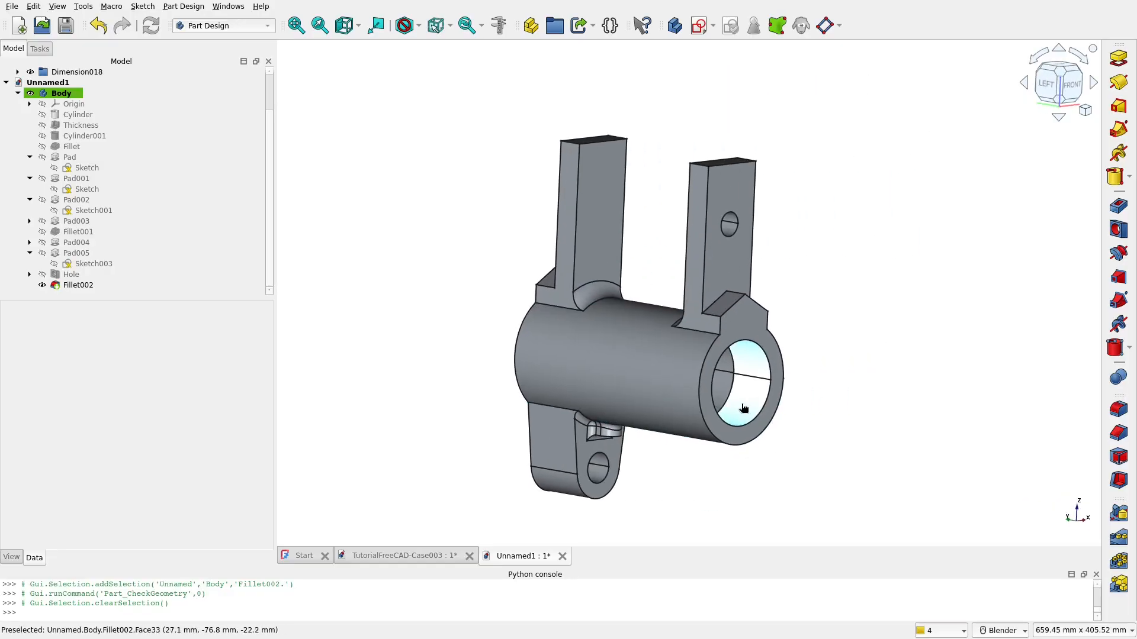